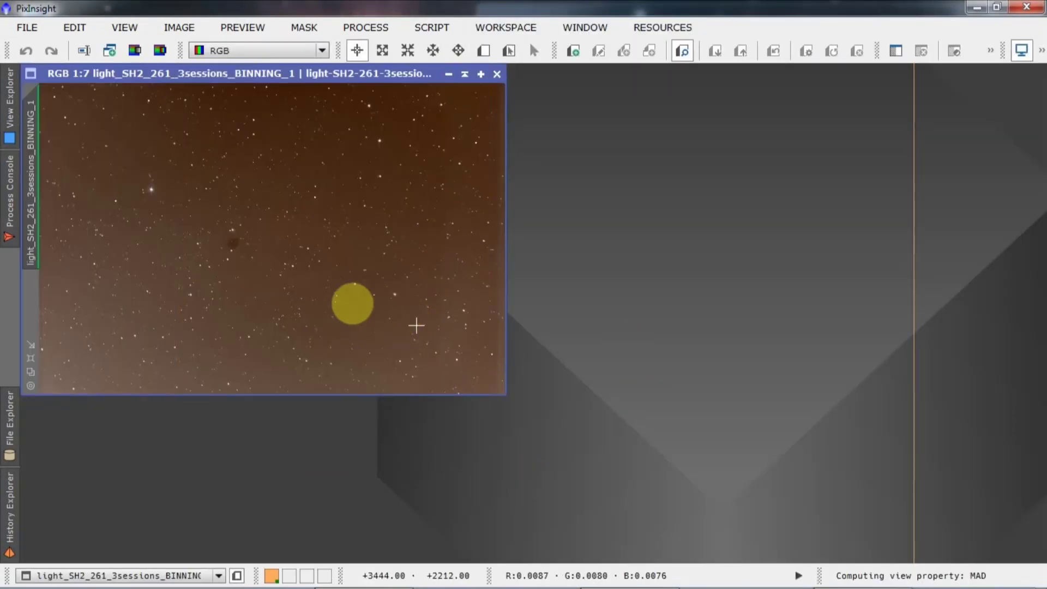
Step: Enlarge the light_SH2_261_3sessions_BINNING_1 image window and zoom the image to 1:5
drag(409, 71, 548, 93)
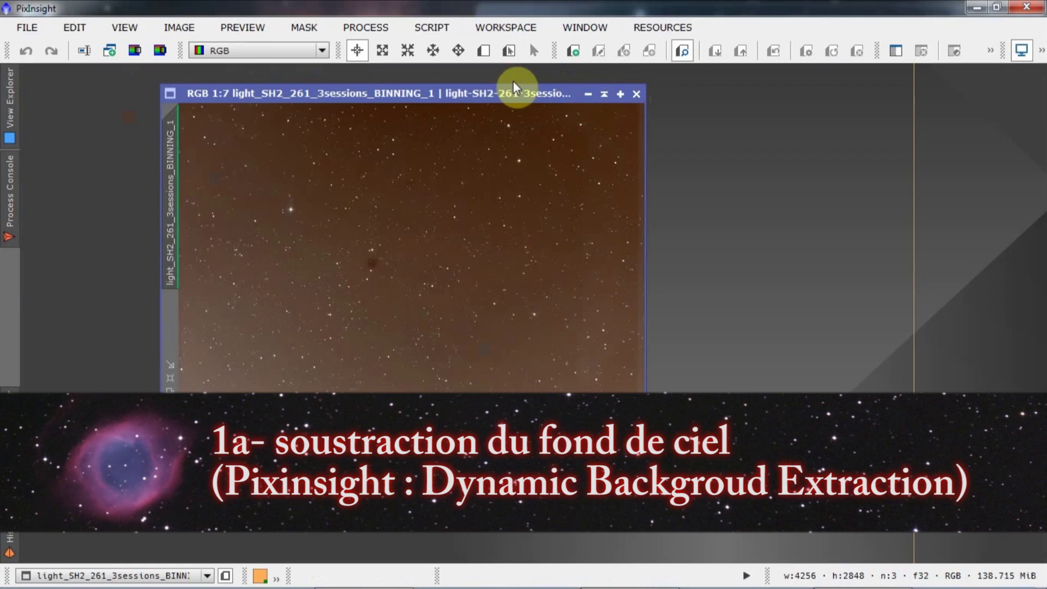
drag(498, 93, 362, 75)
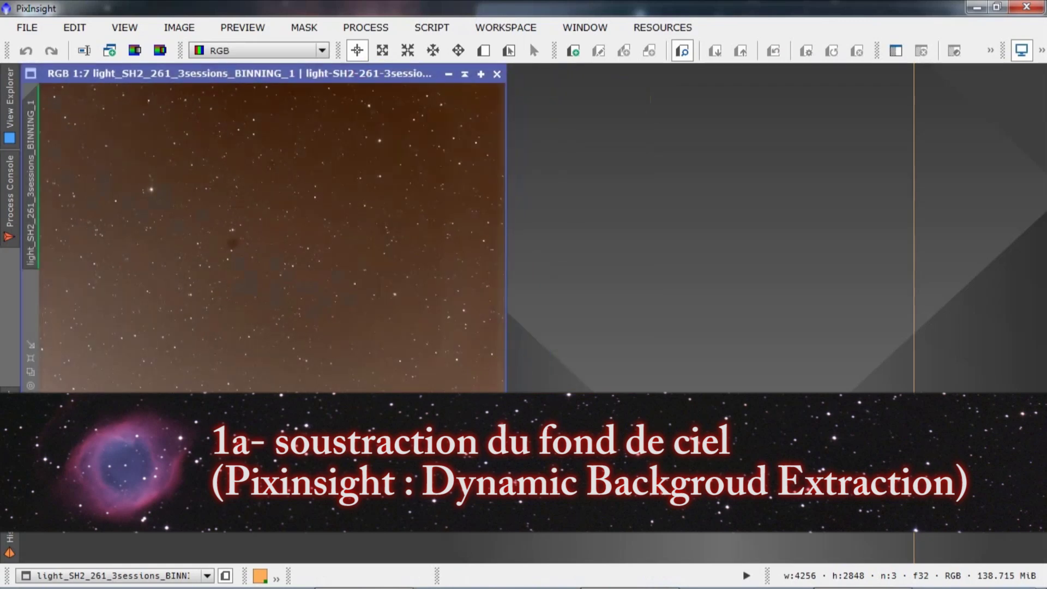
drag(502, 386, 716, 539)
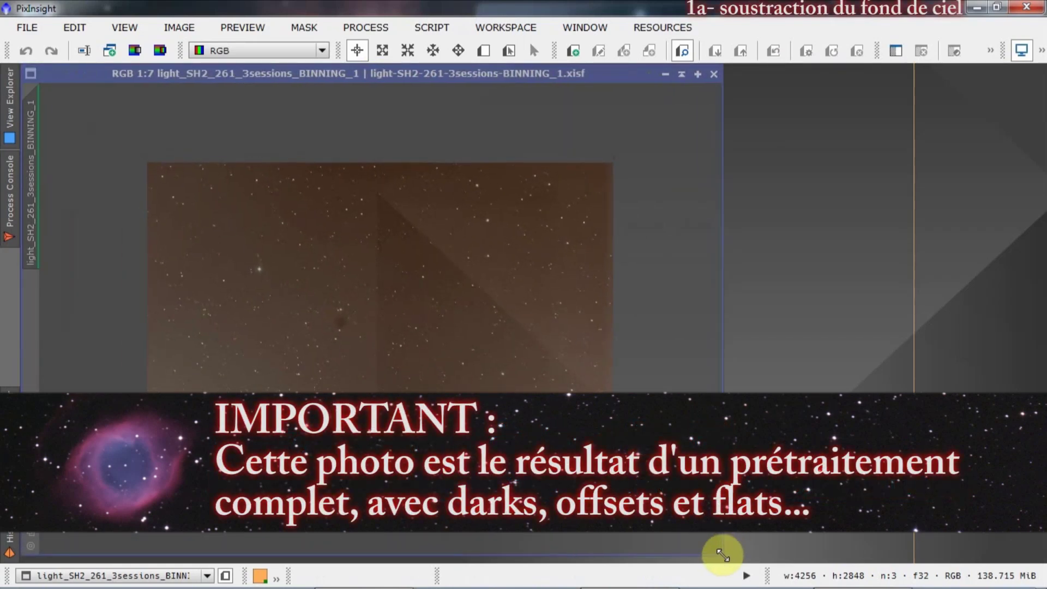
scroll(357, 341, up, 2)
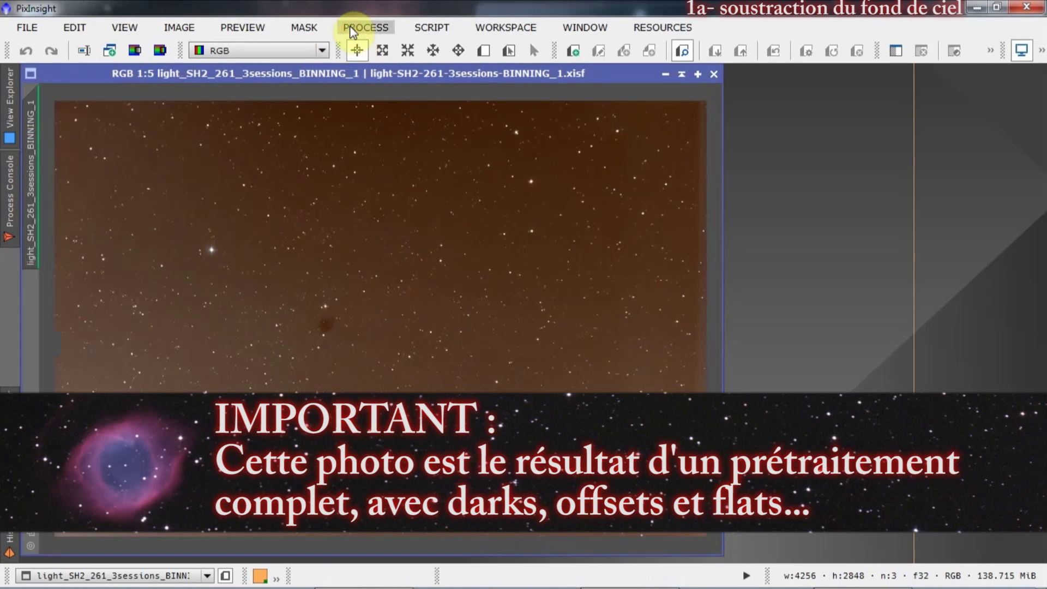
Step: Start DynamicBackgroundExtraction and set the model tolerance to 1.500
click(364, 27)
mouse_move(459, 22)
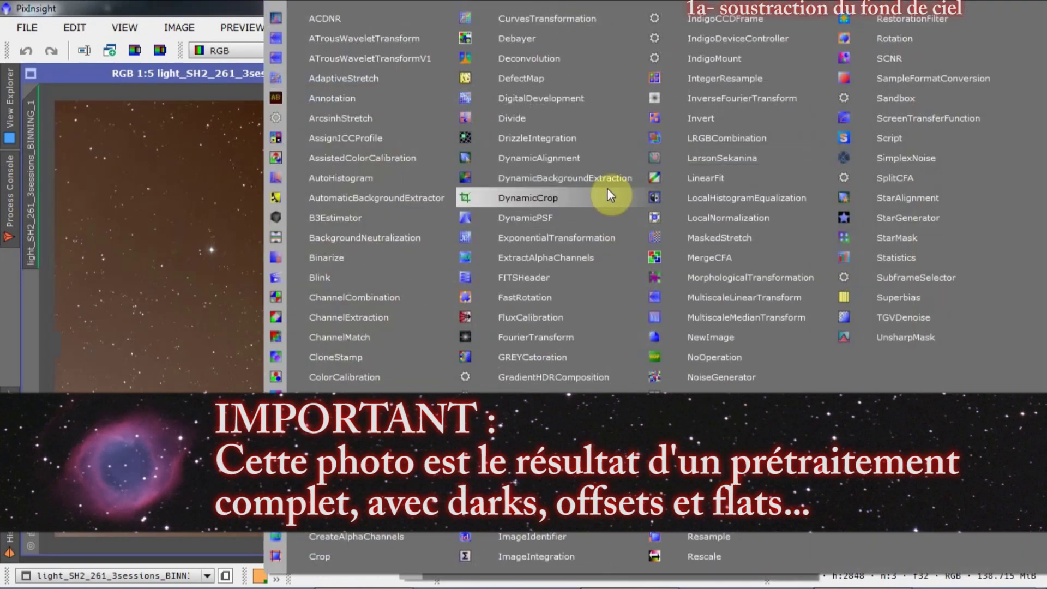
click(607, 174)
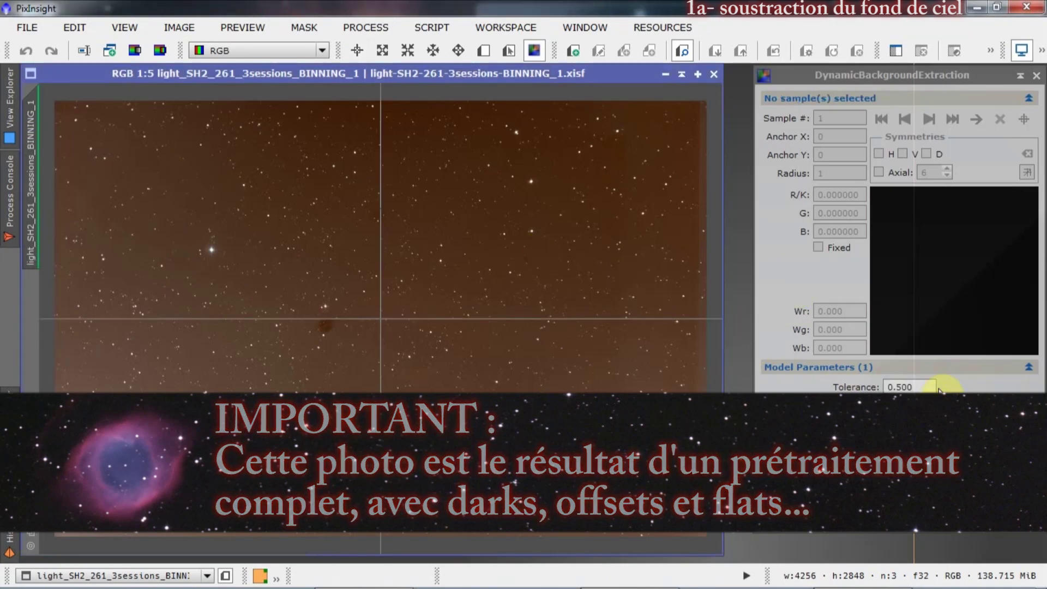
click(895, 386)
drag(895, 387, 875, 386)
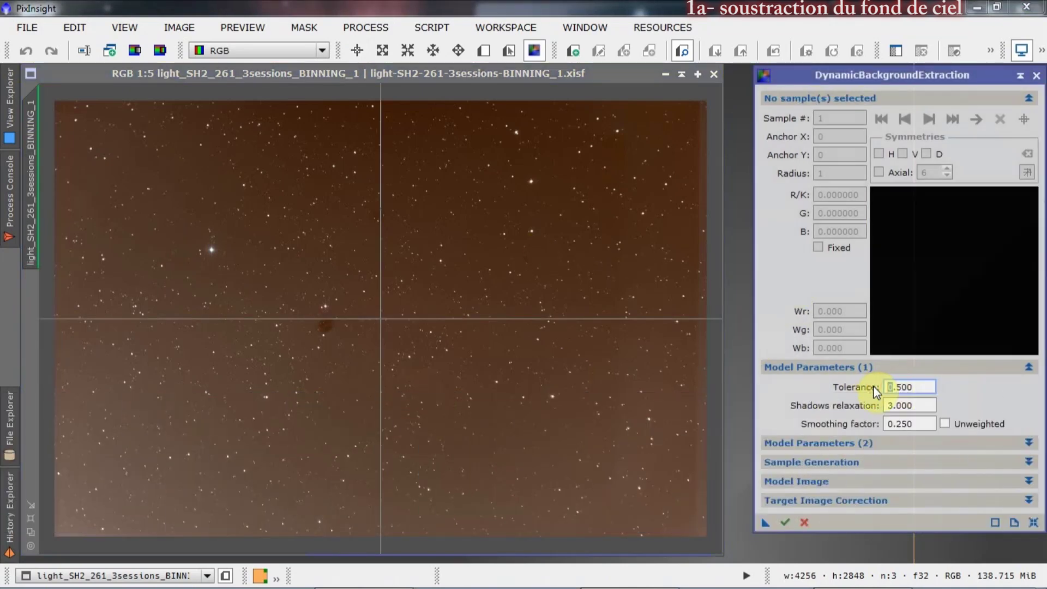
text(1)
click(898, 367)
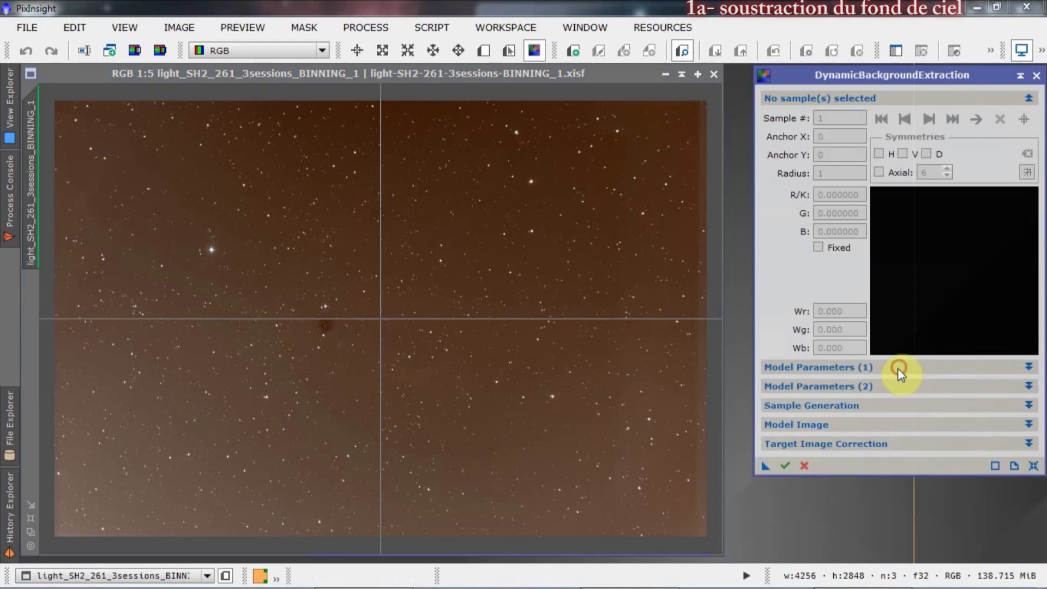
Step: Set the default sample radius for sample generation to 20
click(888, 385)
click(888, 385)
click(891, 405)
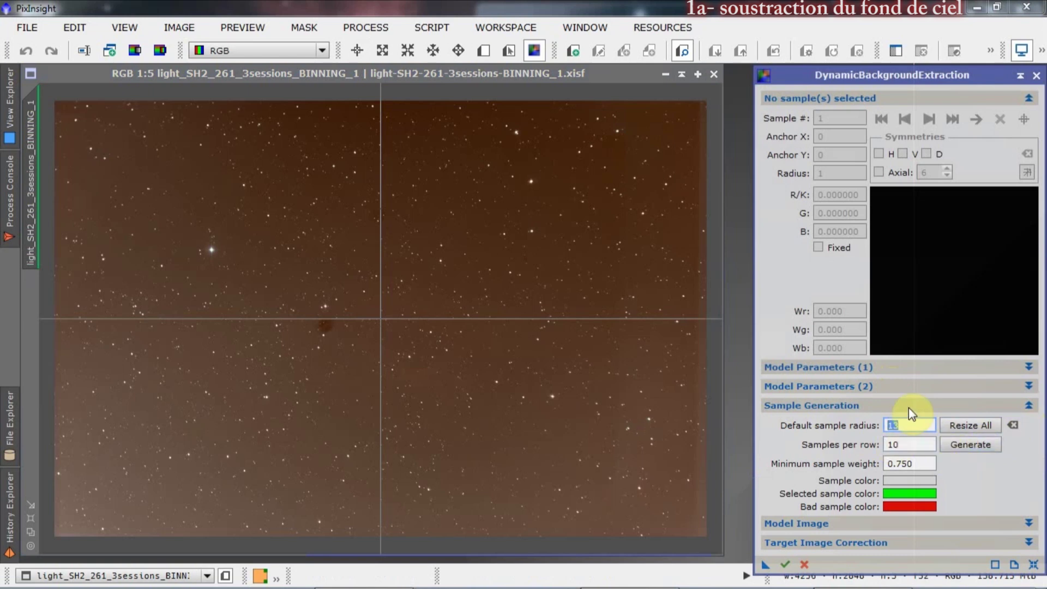
text(20)
key(Tab)
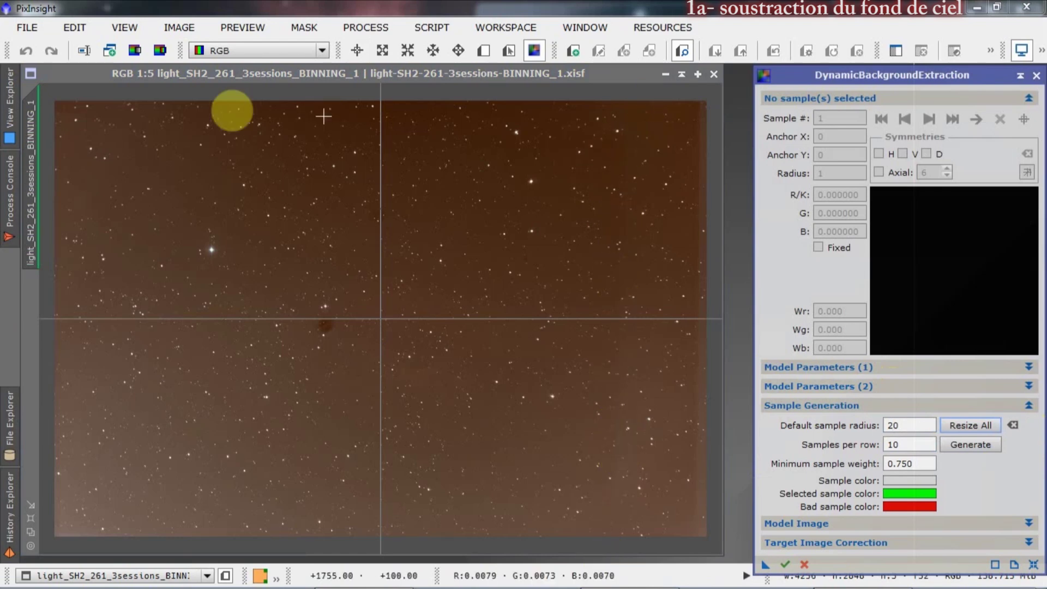
Step: Open light-SH2-261-2sessions-BINNING_1_DBE.xisf from the master folder of Photos 2020-03-31 - SH2-261 as a reference image in PixInsight
key(alt+Tab)
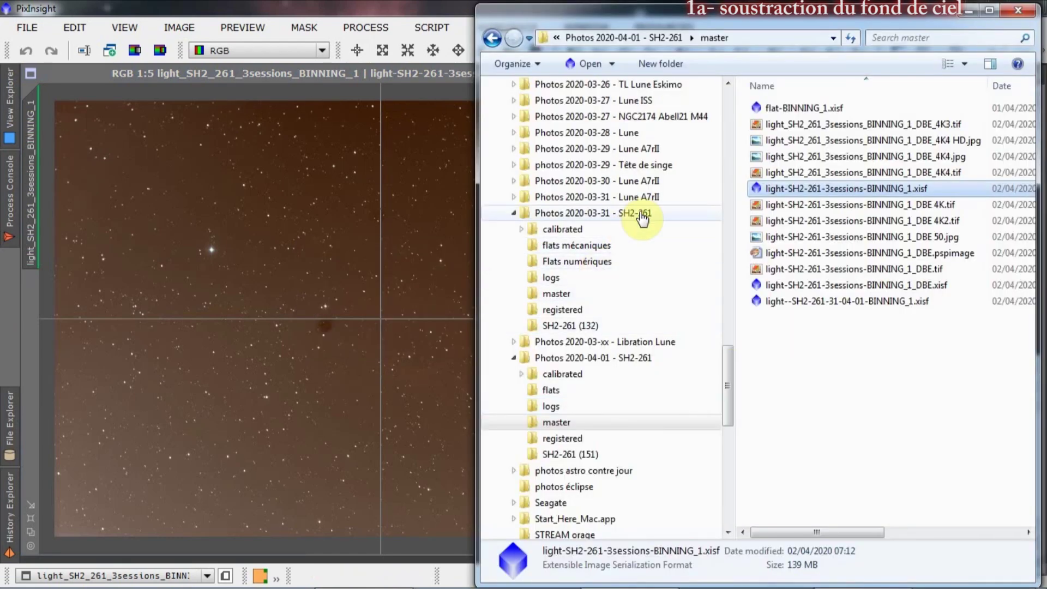
click(555, 294)
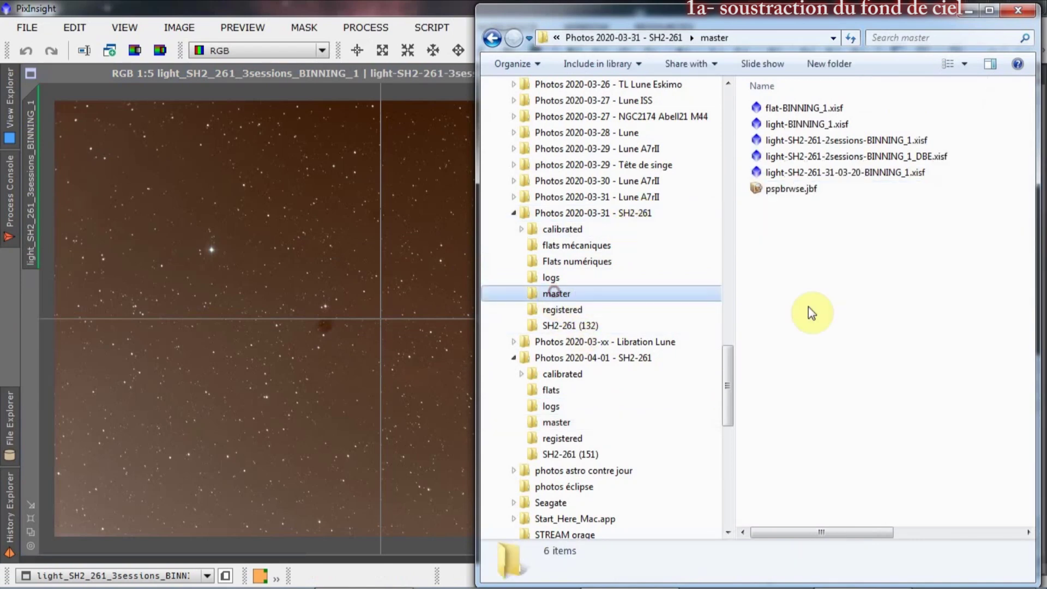
click(848, 158)
drag(848, 158, 300, 274)
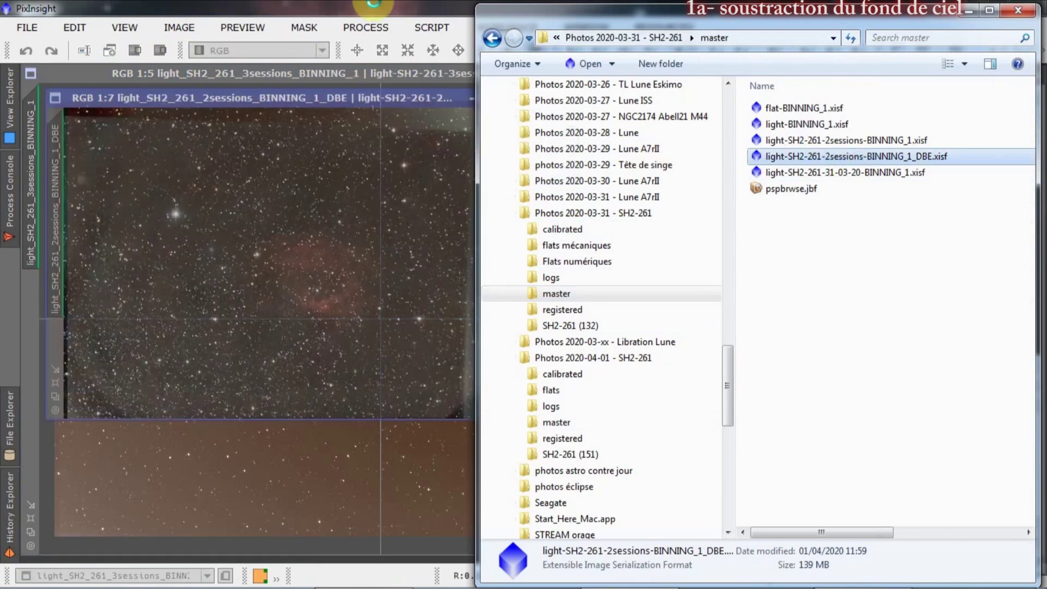
click(374, 5)
Step: Zoom the 2sessions DBE image to 1:5, fit its window to the image, and align the 3sessions image window exactly over it
scroll(308, 121, up, 2)
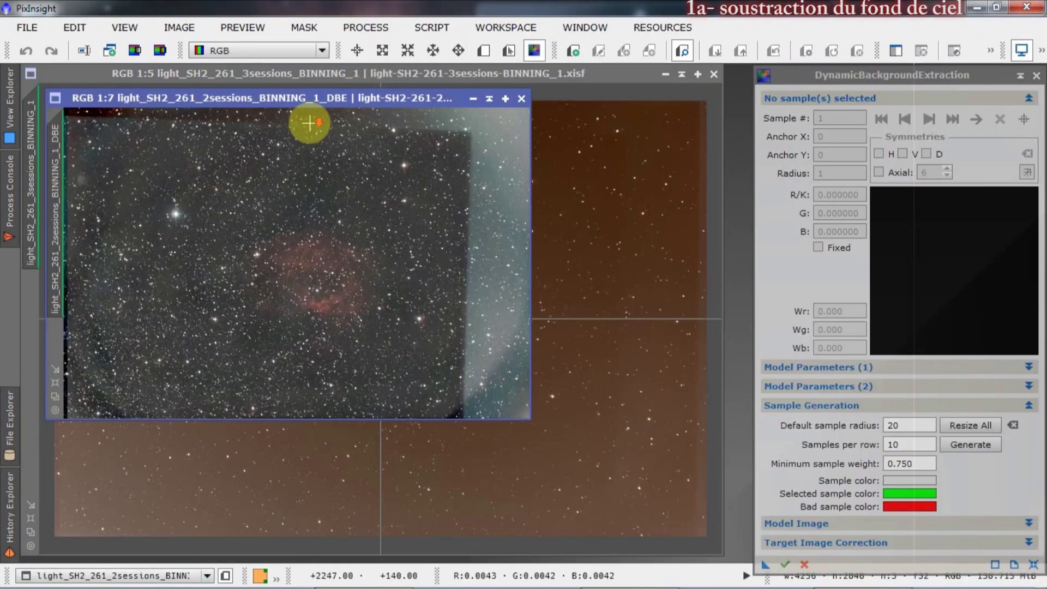
drag(318, 98, 294, 74)
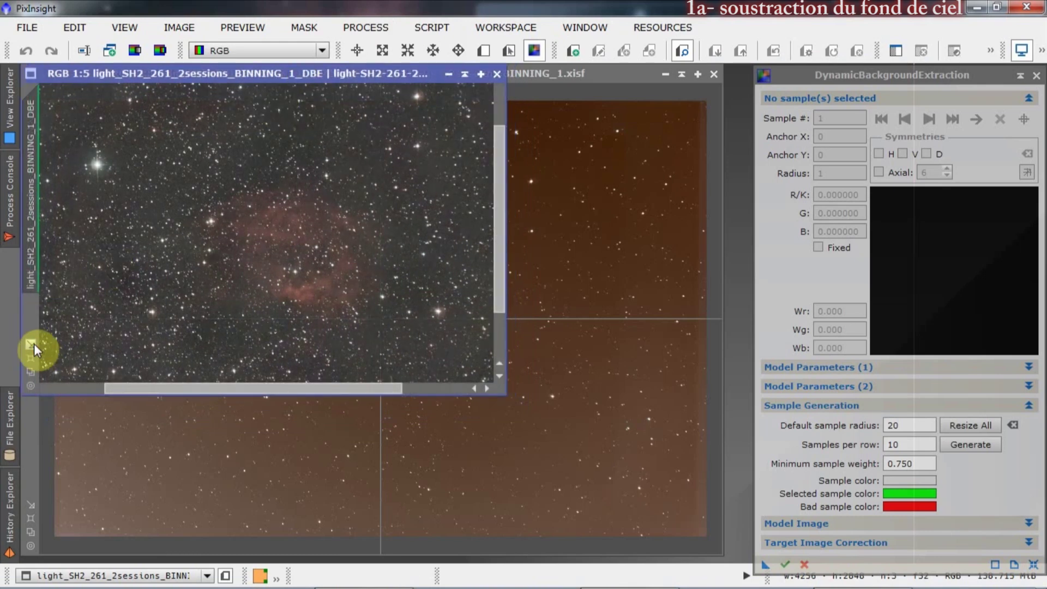
click(32, 344)
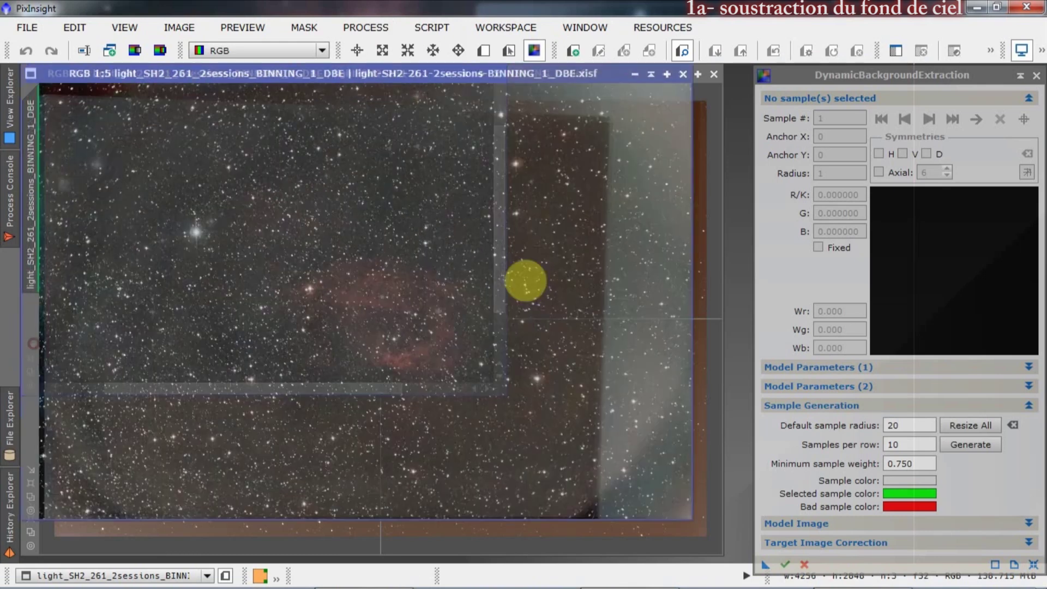
click(723, 109)
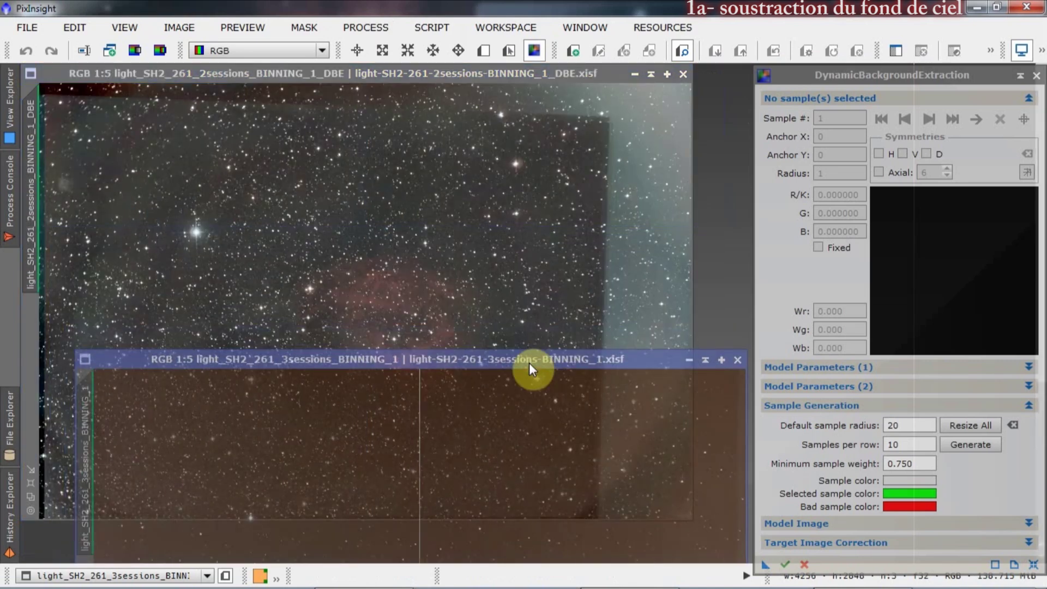
drag(530, 364, 476, 78)
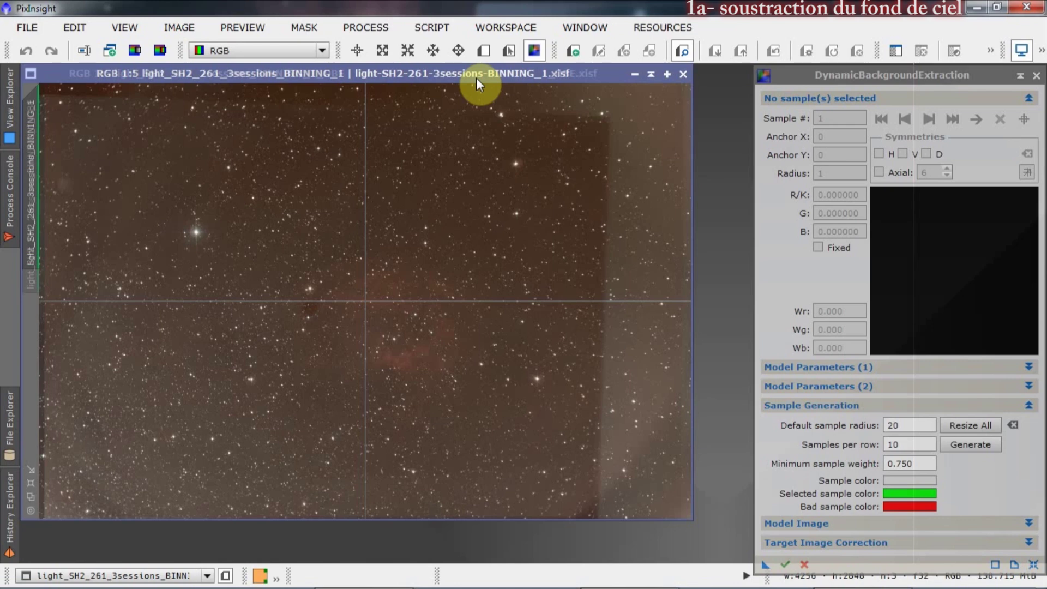
drag(476, 77, 475, 77)
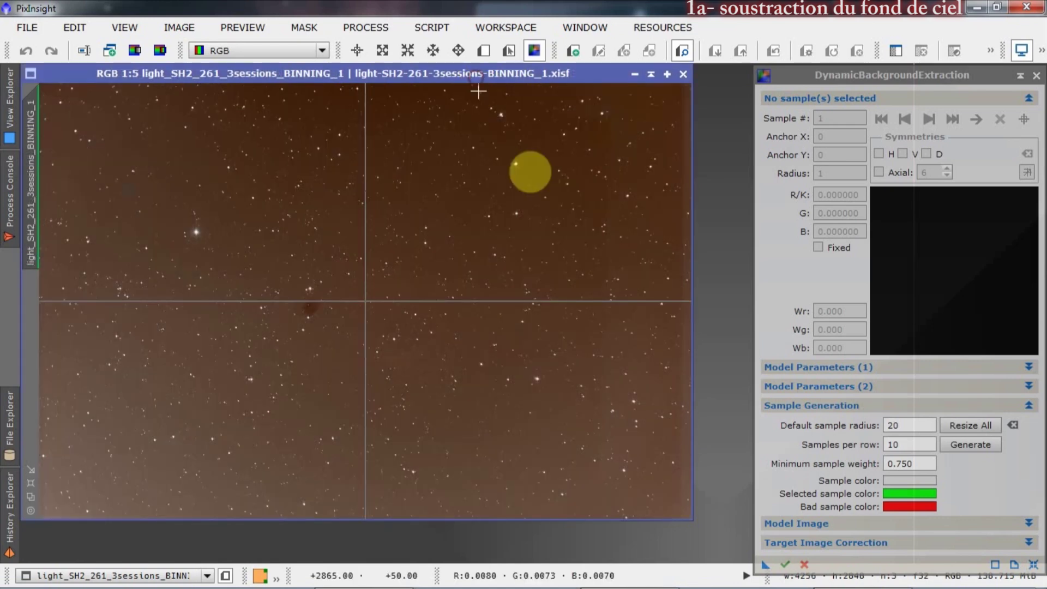
Step: Place three background samples down the right side of the 3sessions image, near x 3600, and shift the middle one slightly upward
click(600, 138)
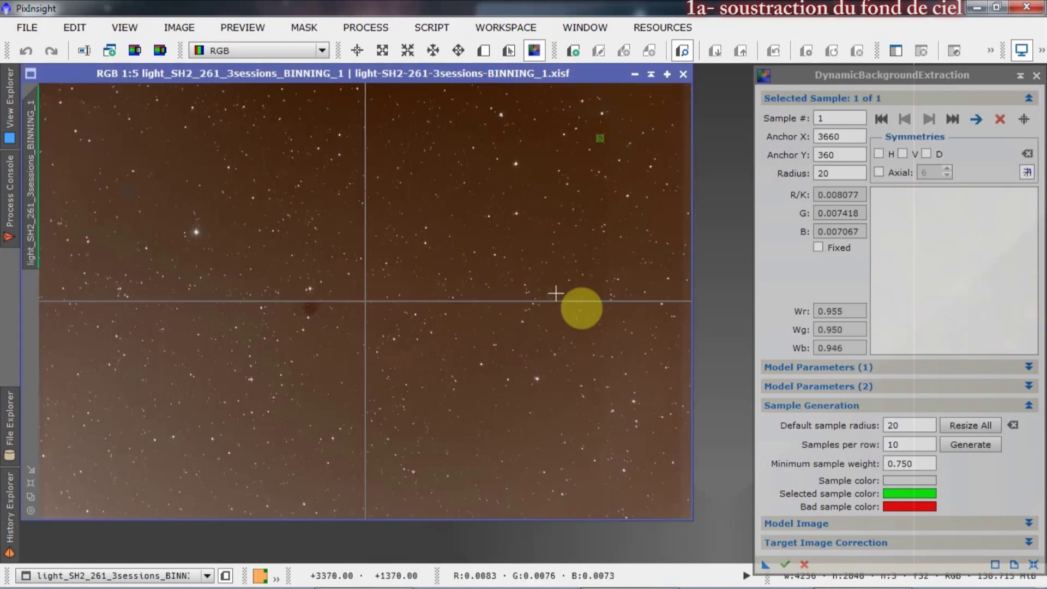
scroll(593, 190, down, 2)
scroll(592, 192, up, 3)
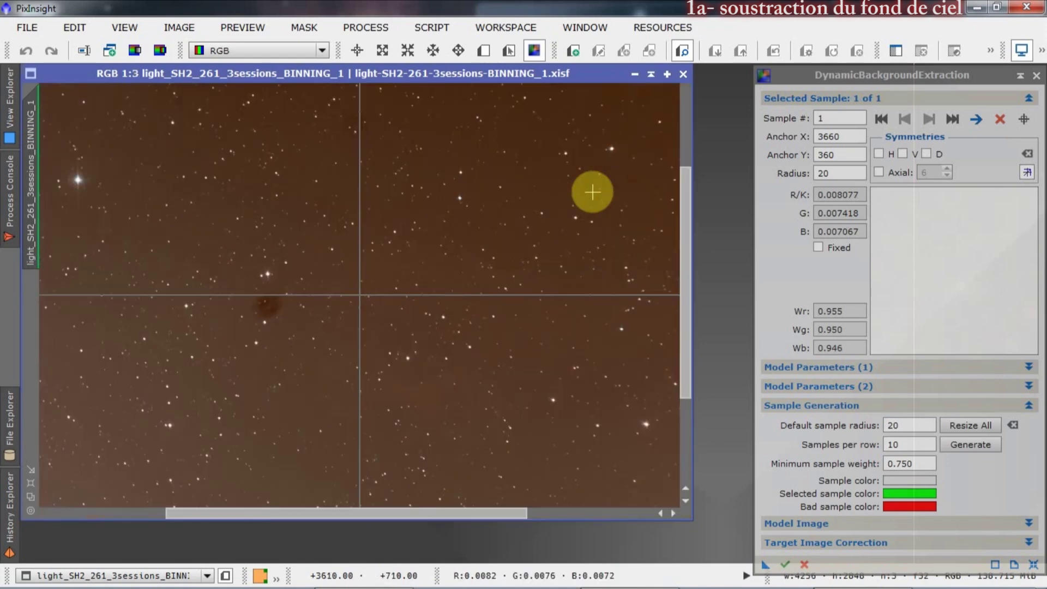
scroll(592, 192, down, 2)
scroll(589, 206, up, 1)
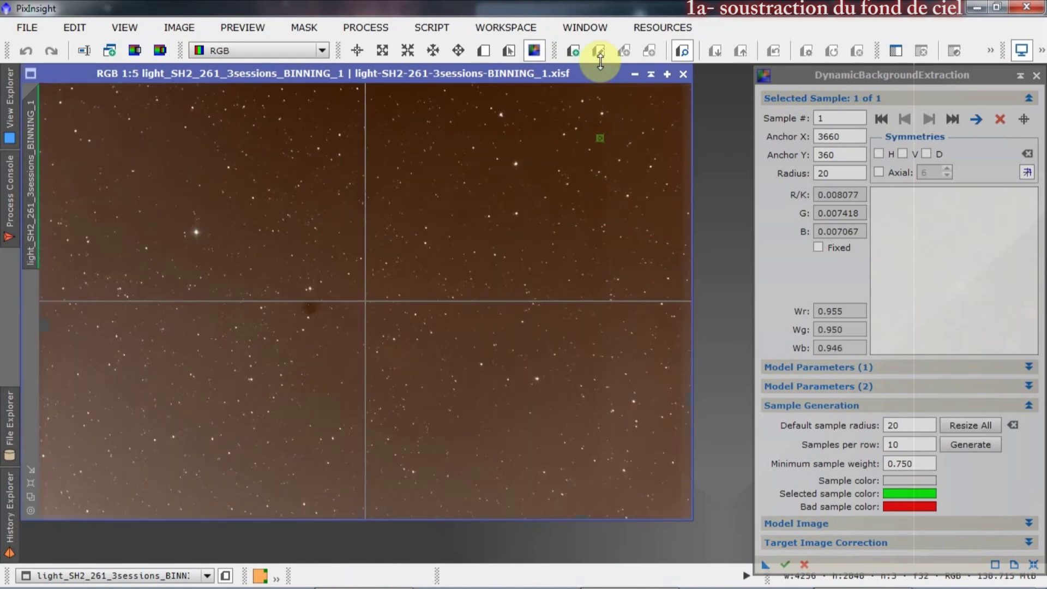
click(590, 490)
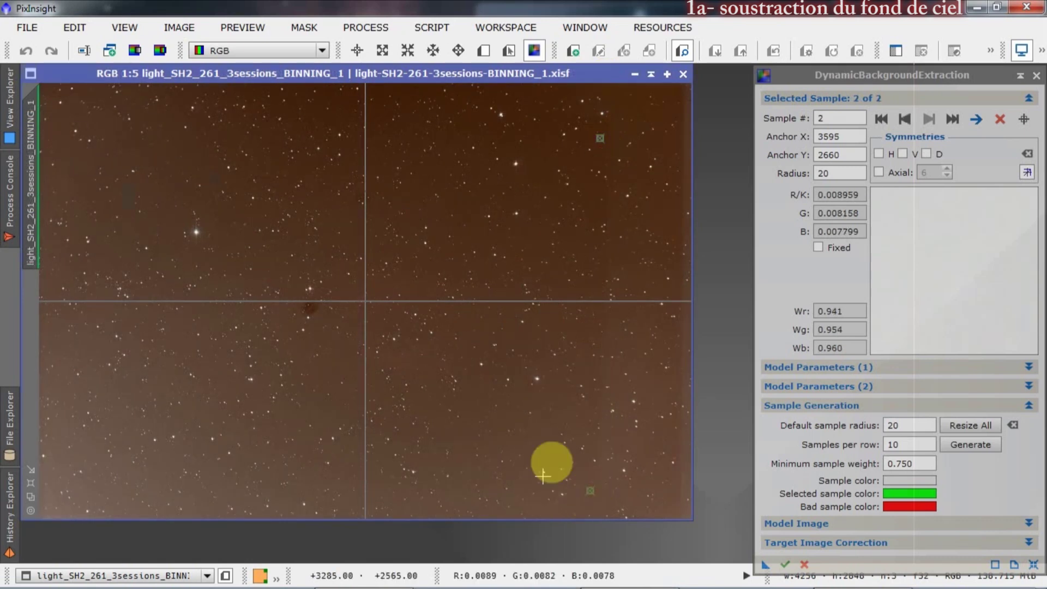
click(596, 314)
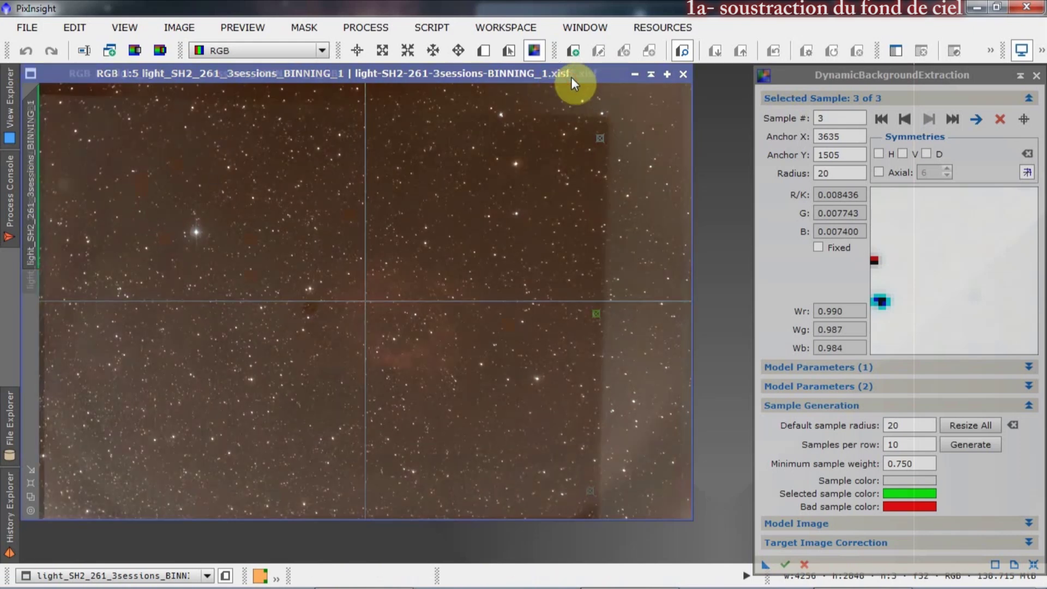
drag(599, 321, 598, 314)
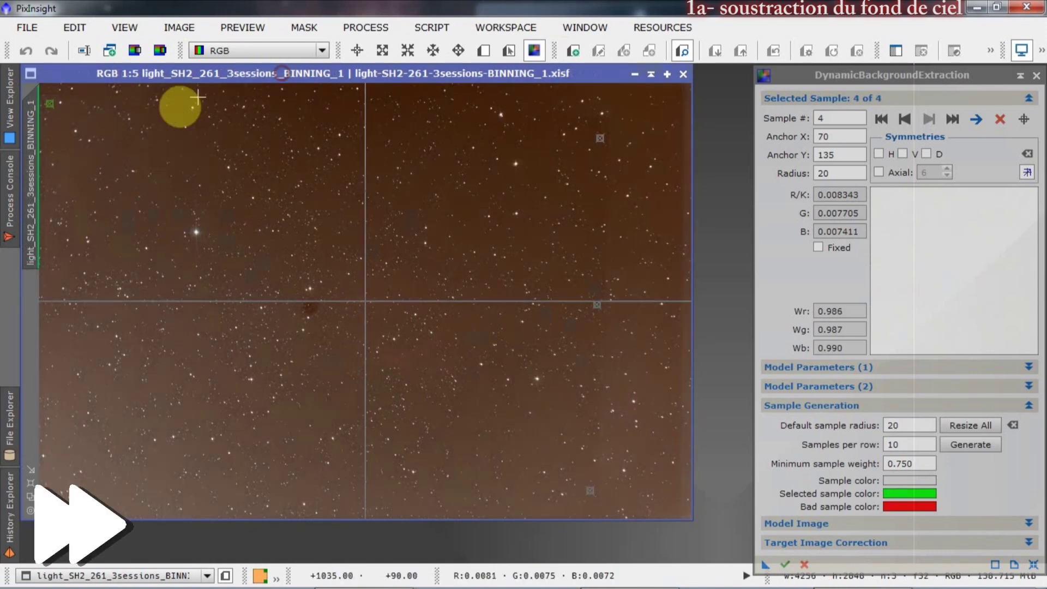
Step: Add three background samples along the image's upper edge, anchored at about (930, 155), (2250, 220) and (3420, 265)
click(182, 107)
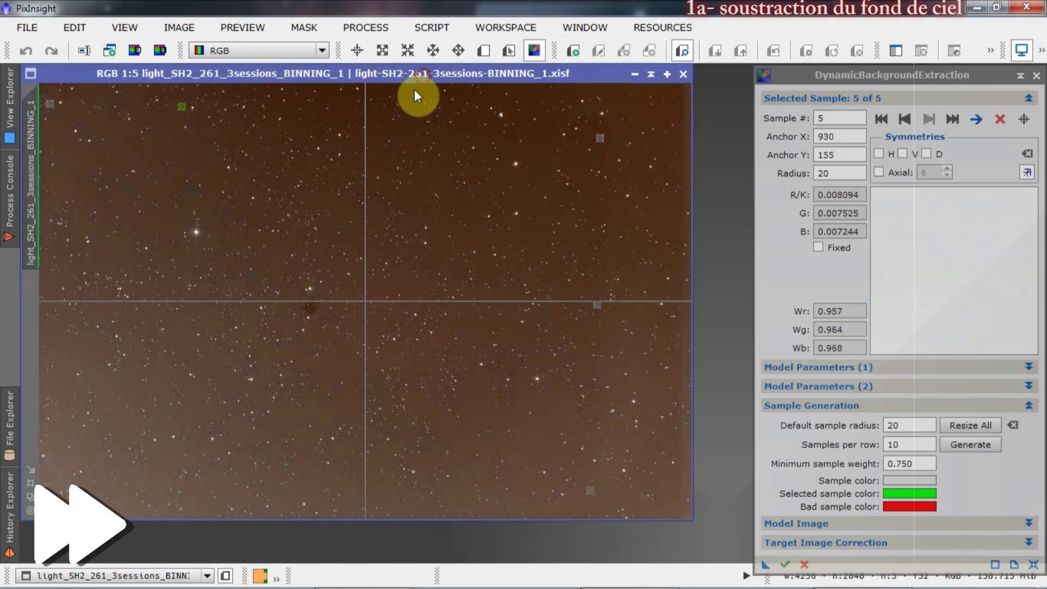
click(384, 117)
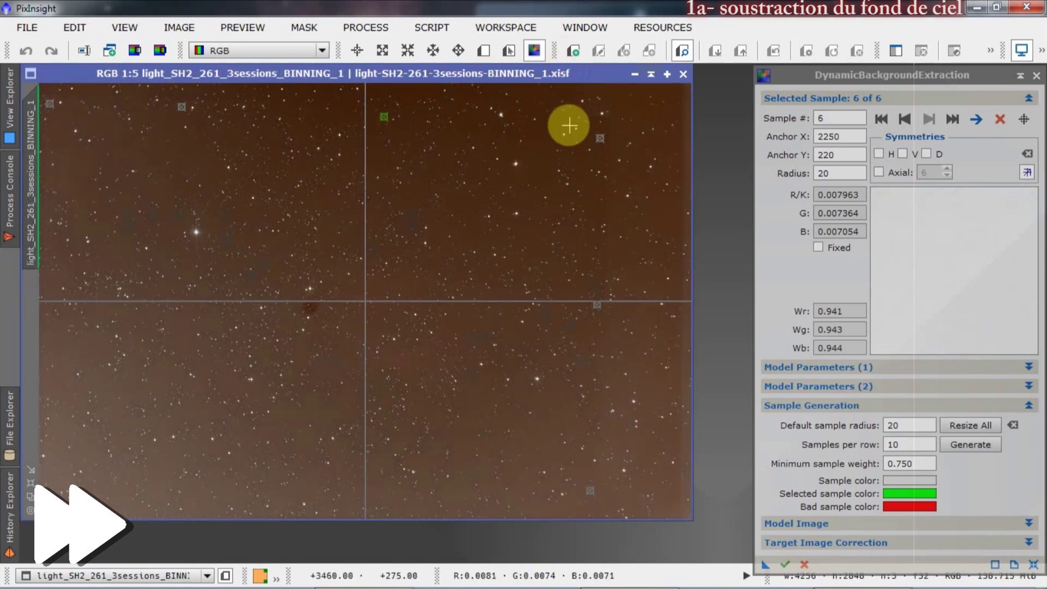
click(563, 124)
Step: Add seven background samples on star-free spots in the image's lower right quadrant, climbing diagonally from near the lower centre toward the right
scroll(549, 431, down, 2)
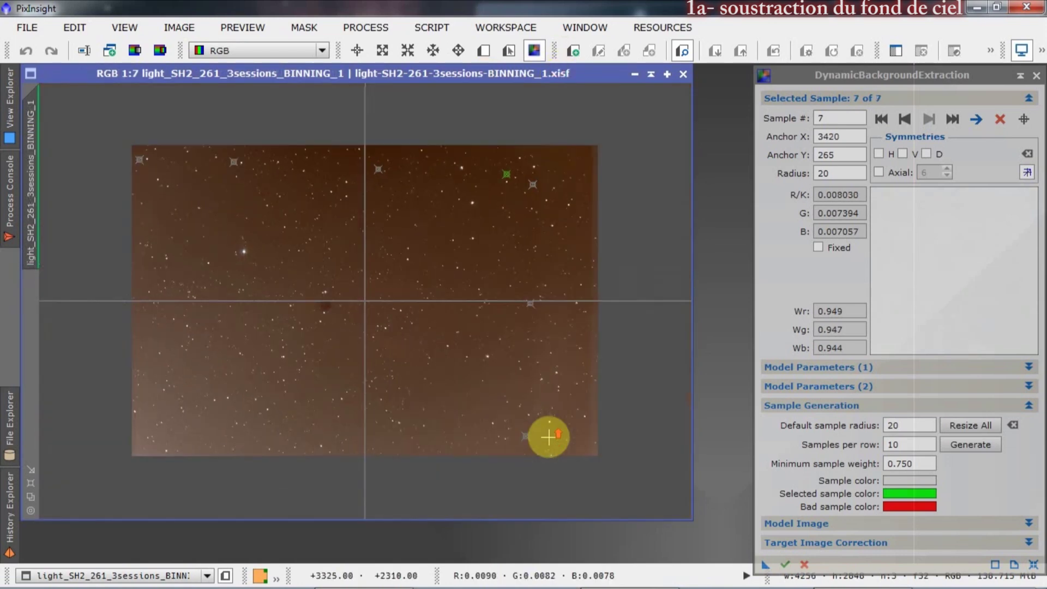
scroll(549, 436, up, 5)
click(495, 511)
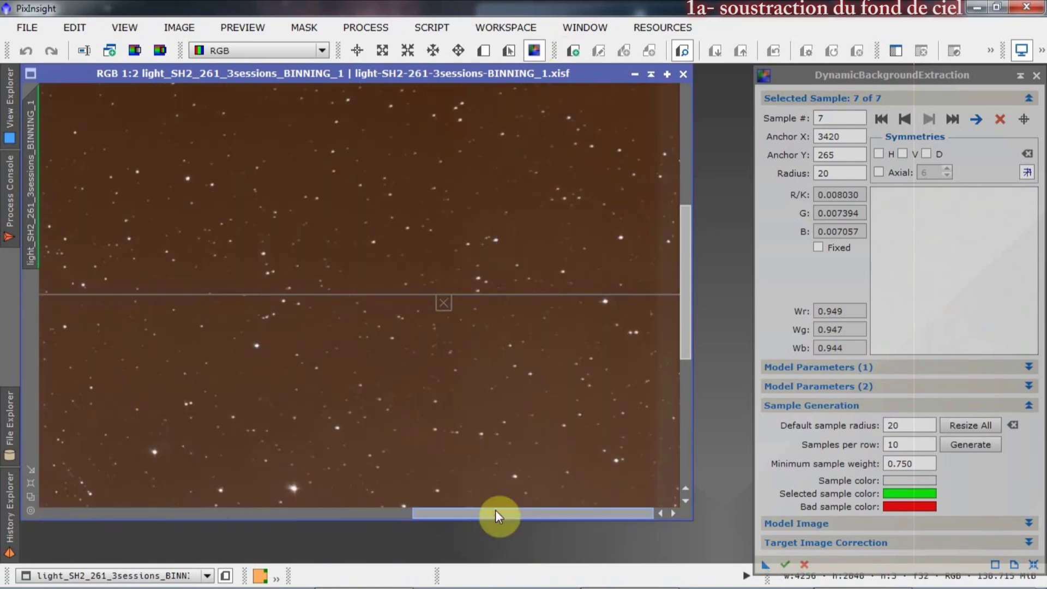
drag(685, 299, 687, 540)
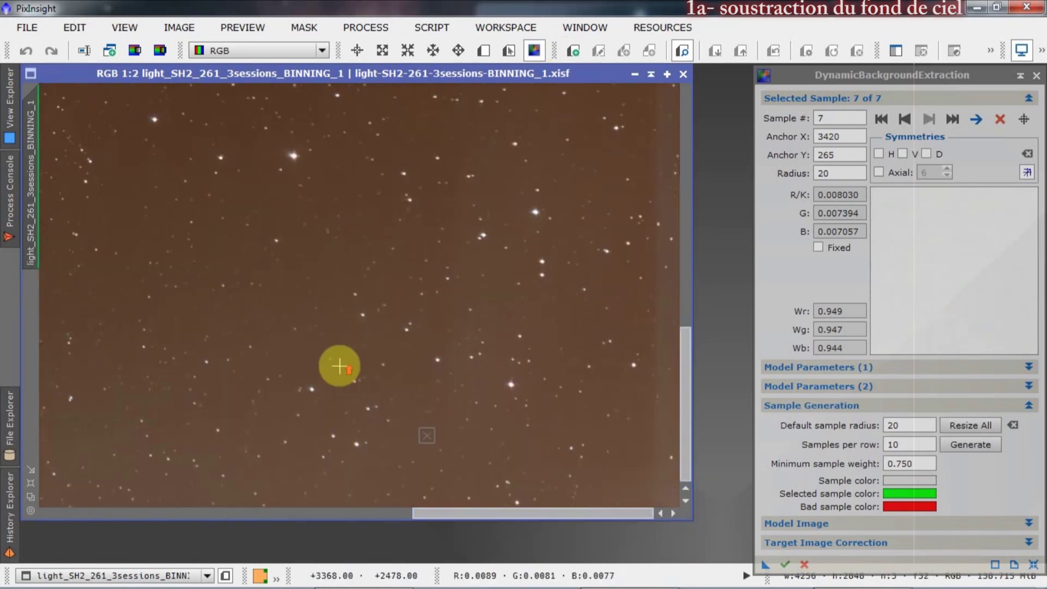
scroll(339, 366, down, 1)
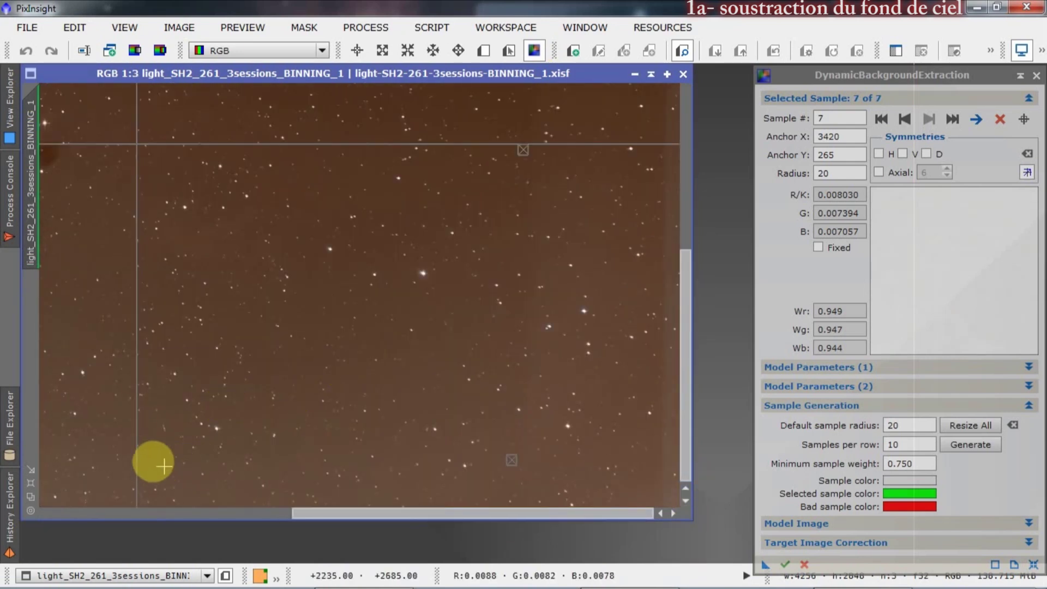
click(160, 445)
click(173, 396)
click(232, 317)
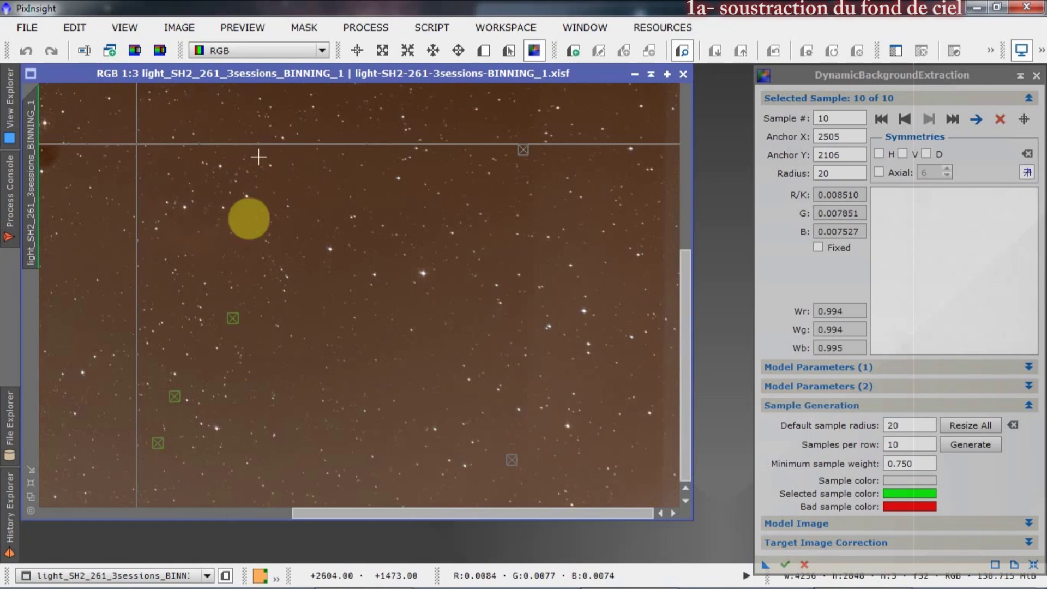
click(327, 207)
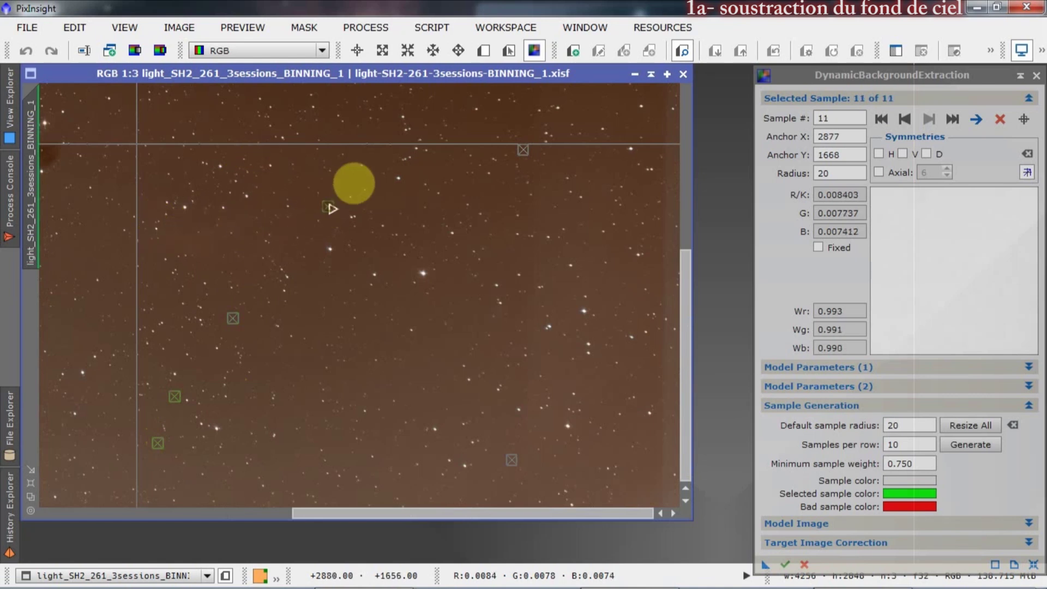
click(374, 174)
click(405, 193)
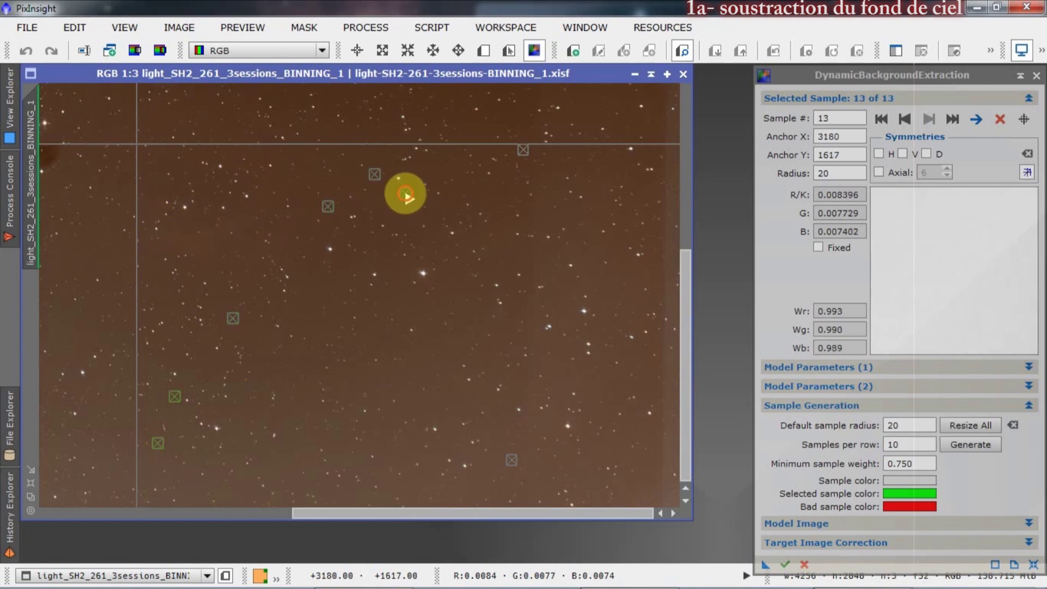
click(314, 286)
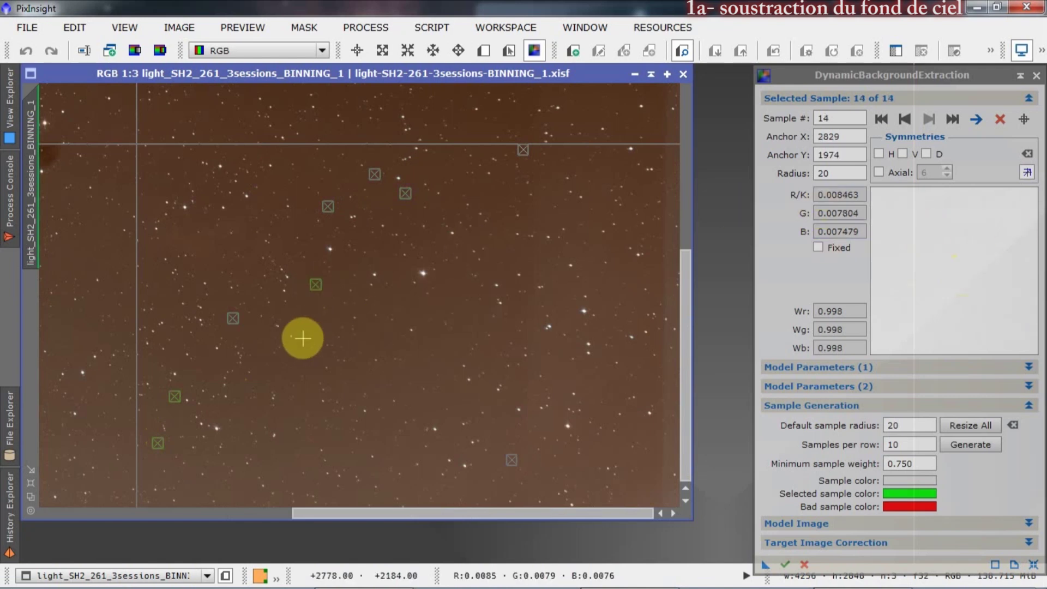
Step: Add background samples down toward the lower edge of the lower right quadrant, shifting the first off nearby stars and anchoring another at (2697, 2325)
click(275, 326)
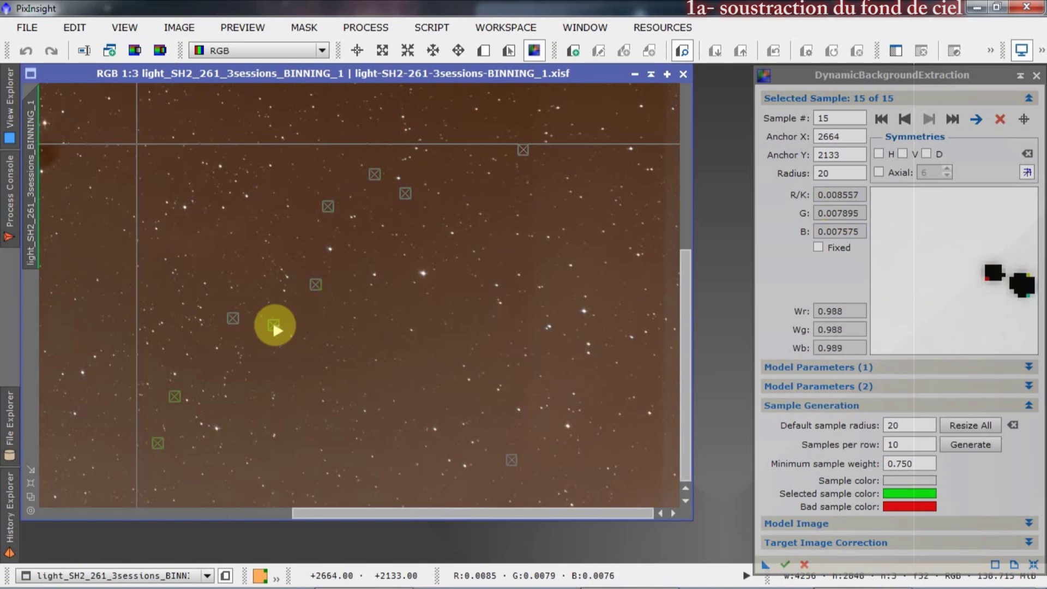
drag(275, 325, 301, 325)
click(282, 375)
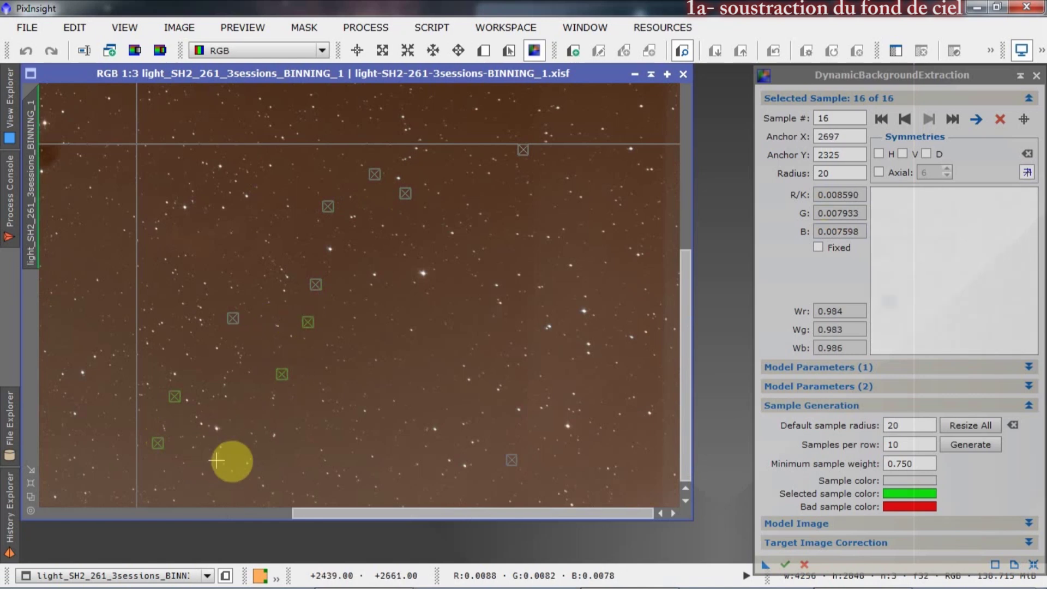
click(240, 452)
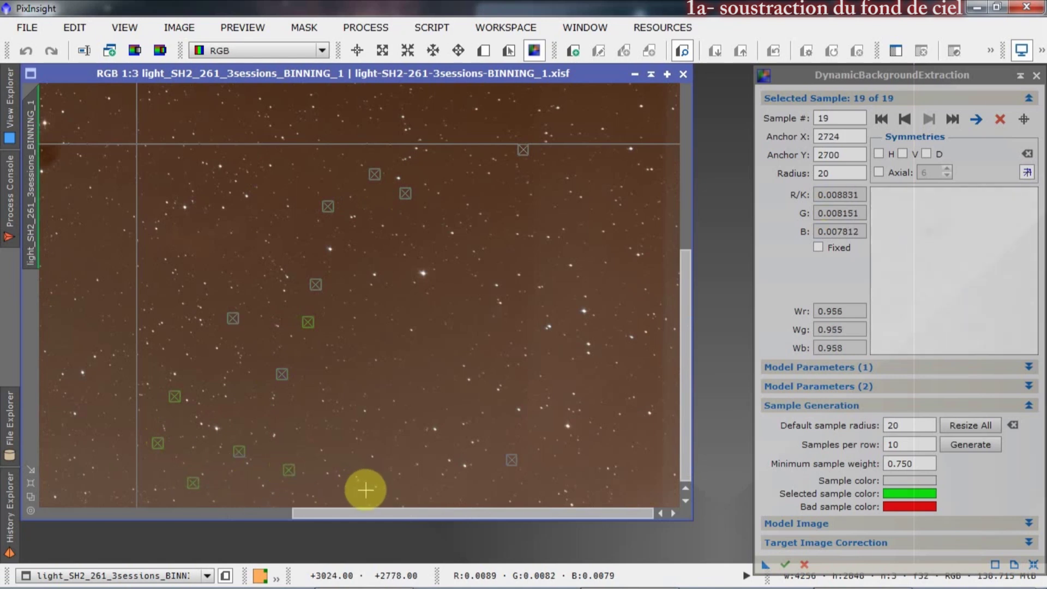
Step: Add background samples climbing from the lower edge at x of about 3300 to 3400, including anchors (3339, 2556), (3330, 2175) and (3366, 1938)
click(431, 459)
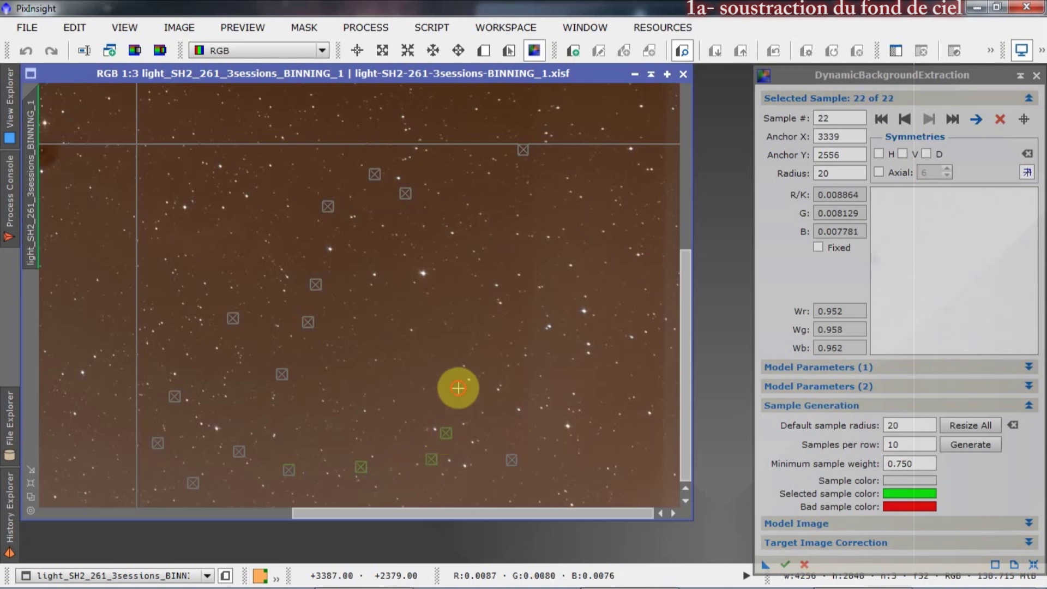
click(458, 387)
click(443, 336)
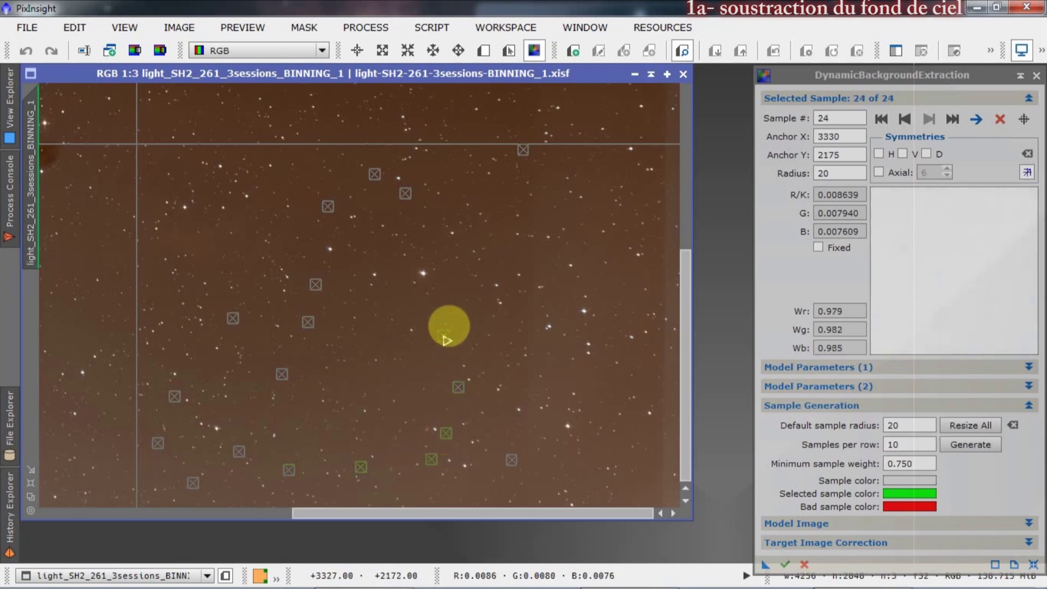
click(468, 321)
click(452, 276)
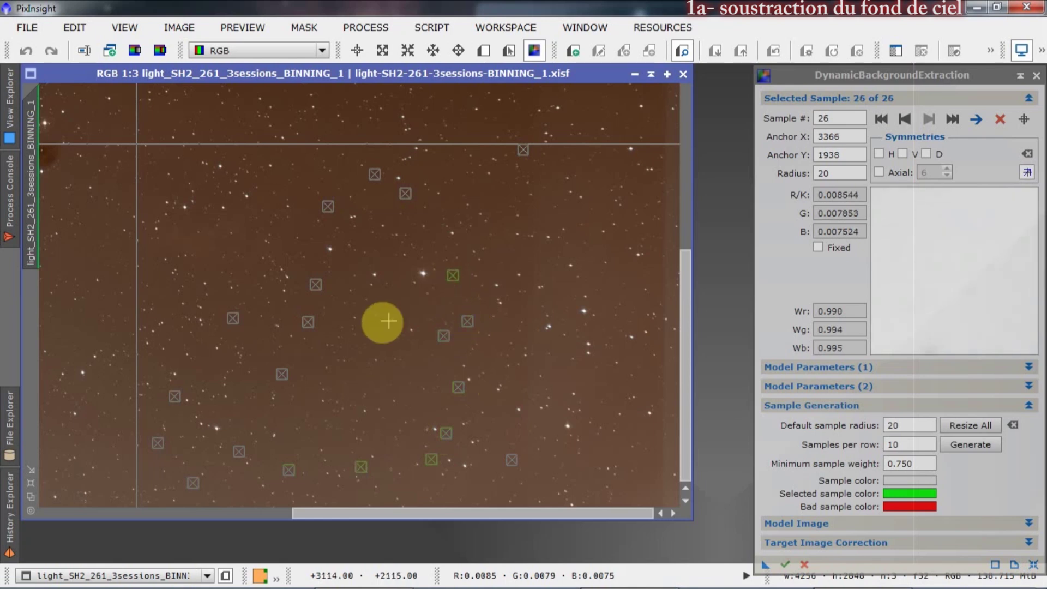
Step: Add three background samples around the bright star in the lower right quadrant, two anchored at (3087, 2160) and (3120, 1902), and recheck those two
click(381, 331)
click(390, 267)
click(411, 306)
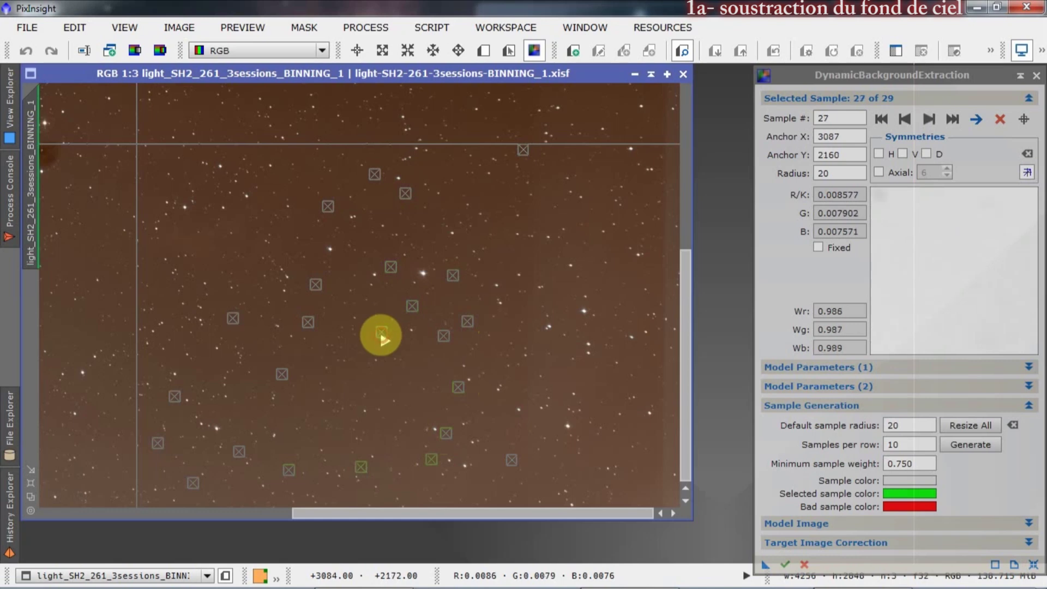
click(391, 272)
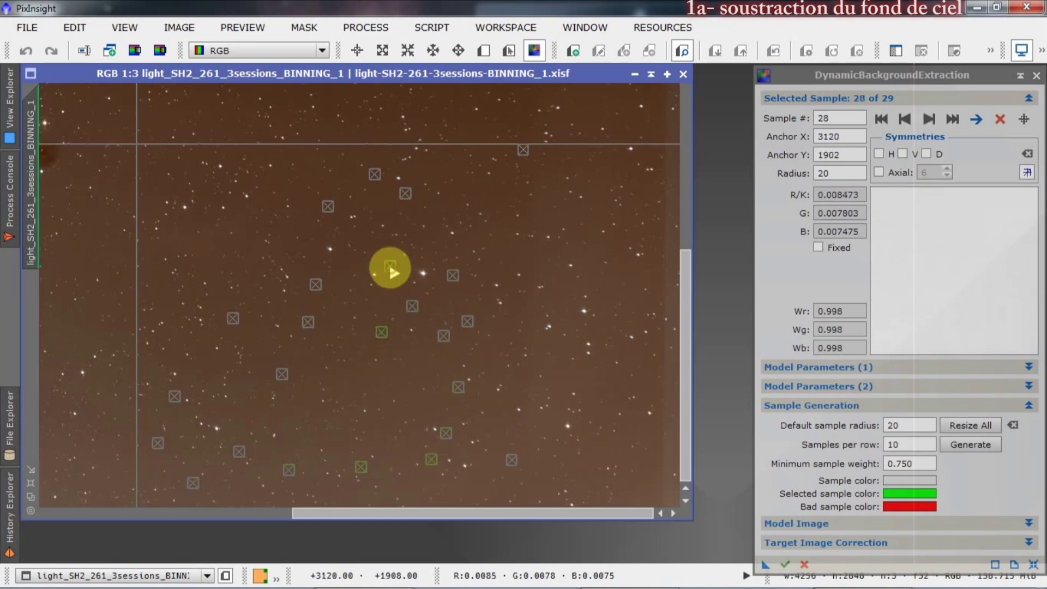
Step: Continue placing background samples on star-free spots across the lower half of the image, working toward the lower left corner
click(234, 425)
click(273, 315)
click(334, 240)
click(142, 454)
click(354, 342)
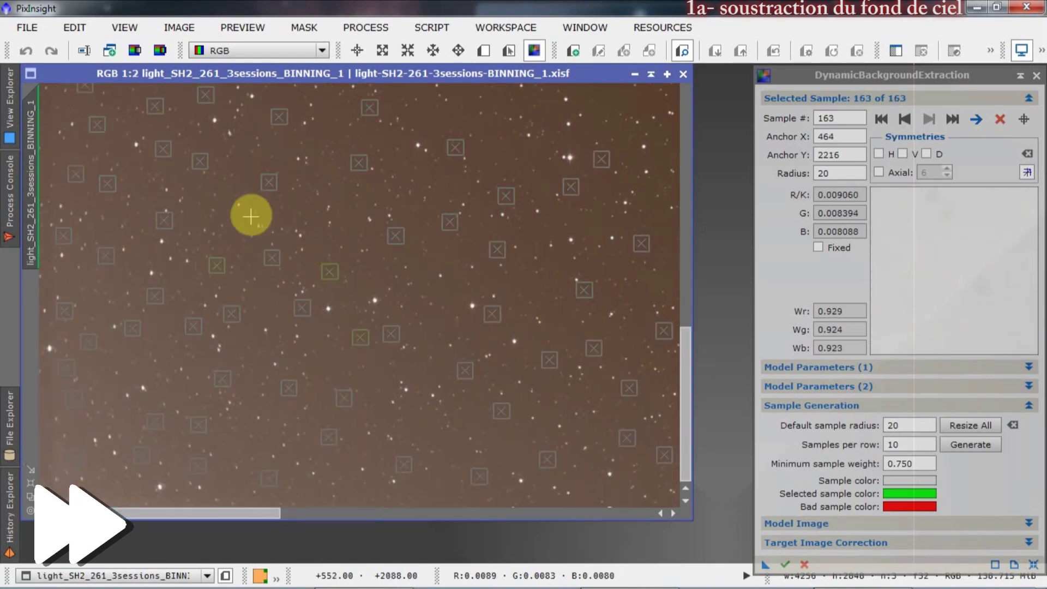
Step: Fill the remaining star-free areas of the lower left and upper quadrants with background samples, ending with one at (2223, 822)
click(205, 276)
click(518, 169)
click(306, 388)
click(386, 374)
click(573, 198)
click(380, 209)
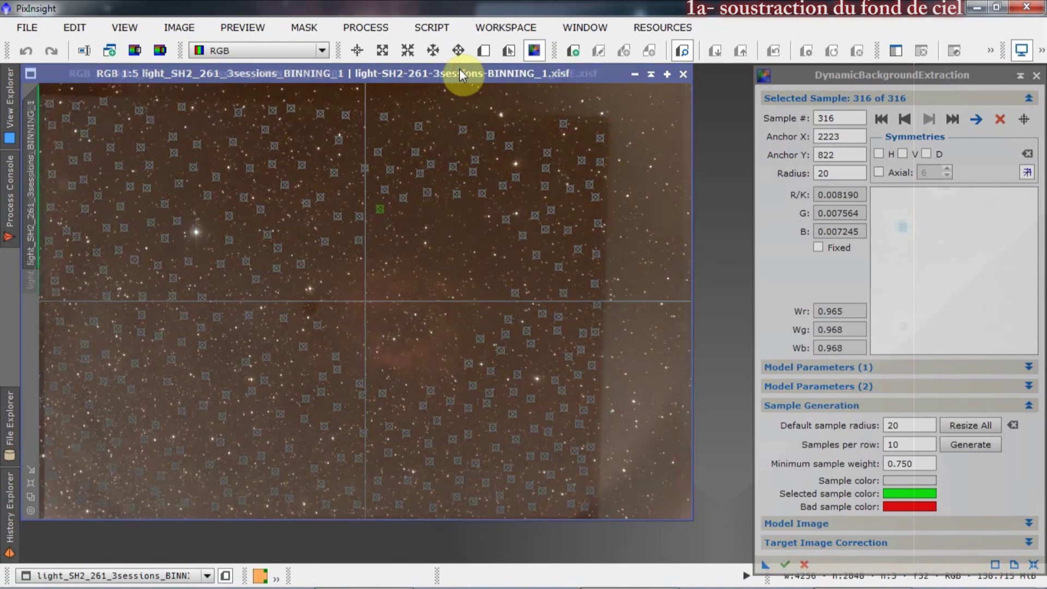
Step: Compare the samples with the nebula's extent and delete those over its lower left edge, starting with the one at (1935, 1785)
click(459, 68)
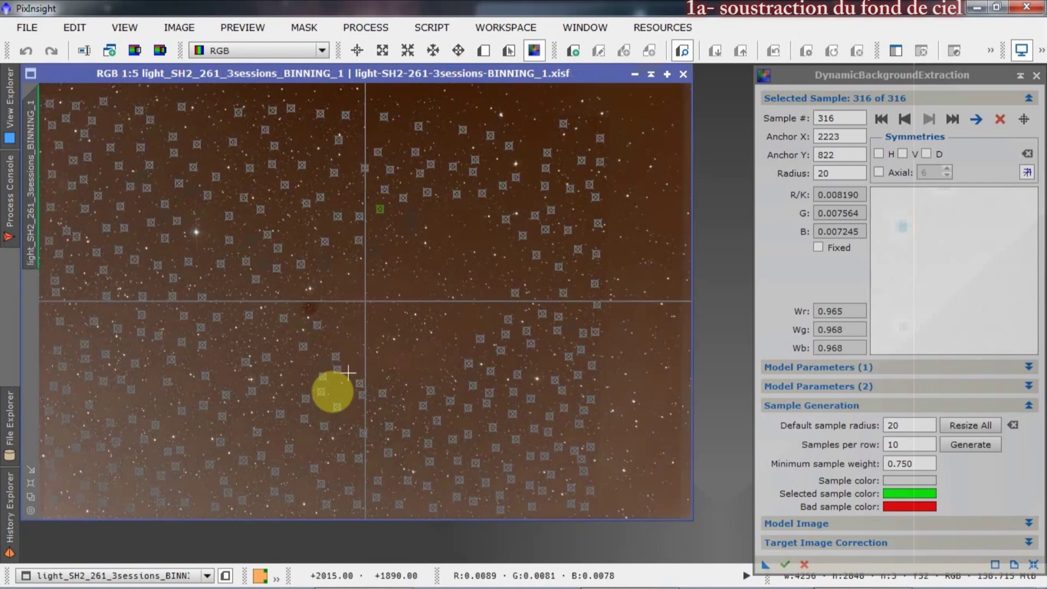
click(339, 357)
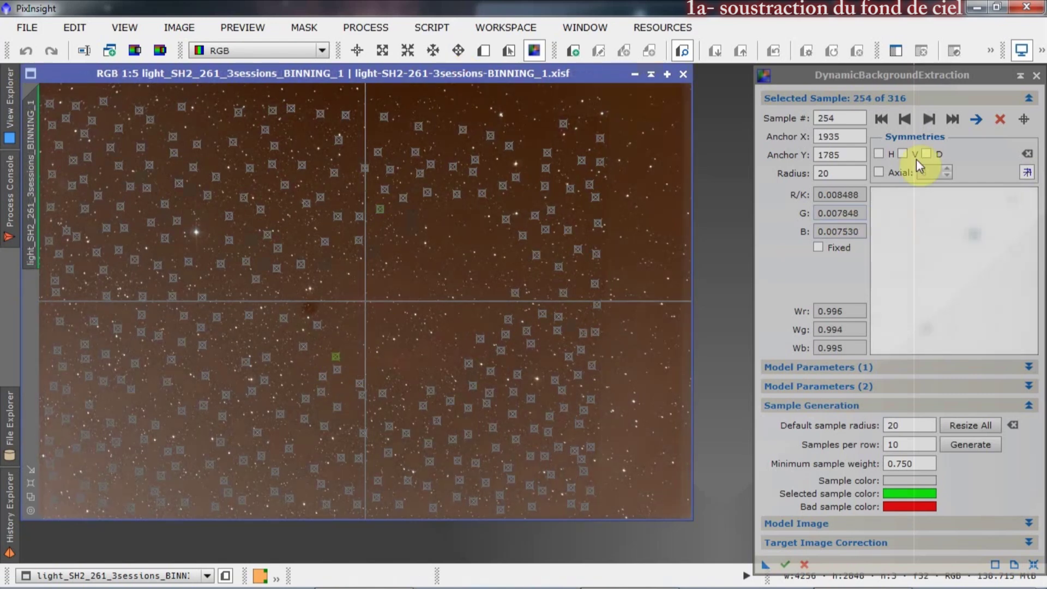
click(998, 119)
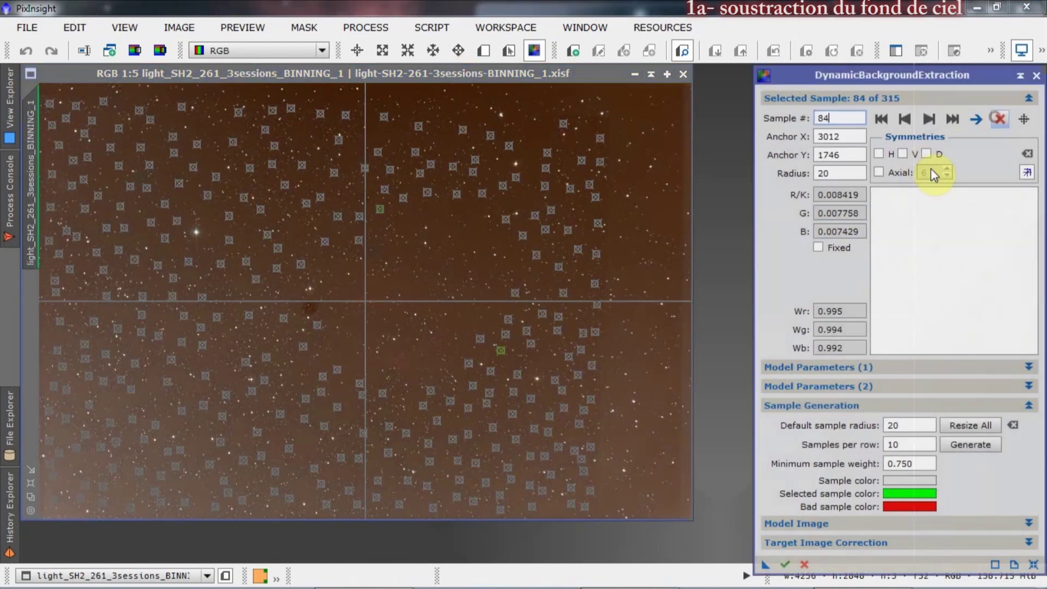
click(338, 369)
click(999, 117)
click(341, 366)
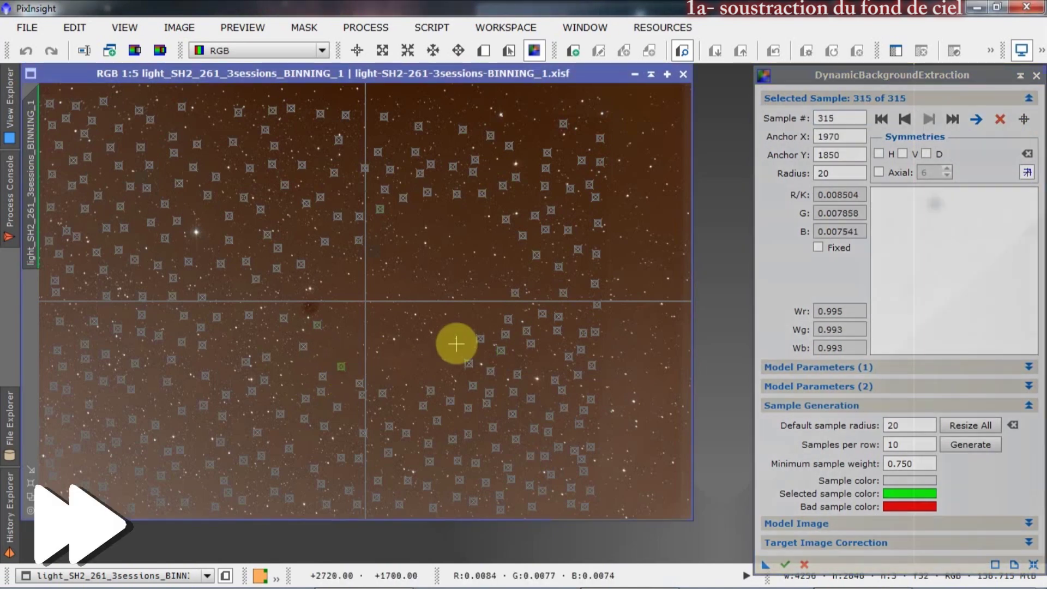
click(998, 117)
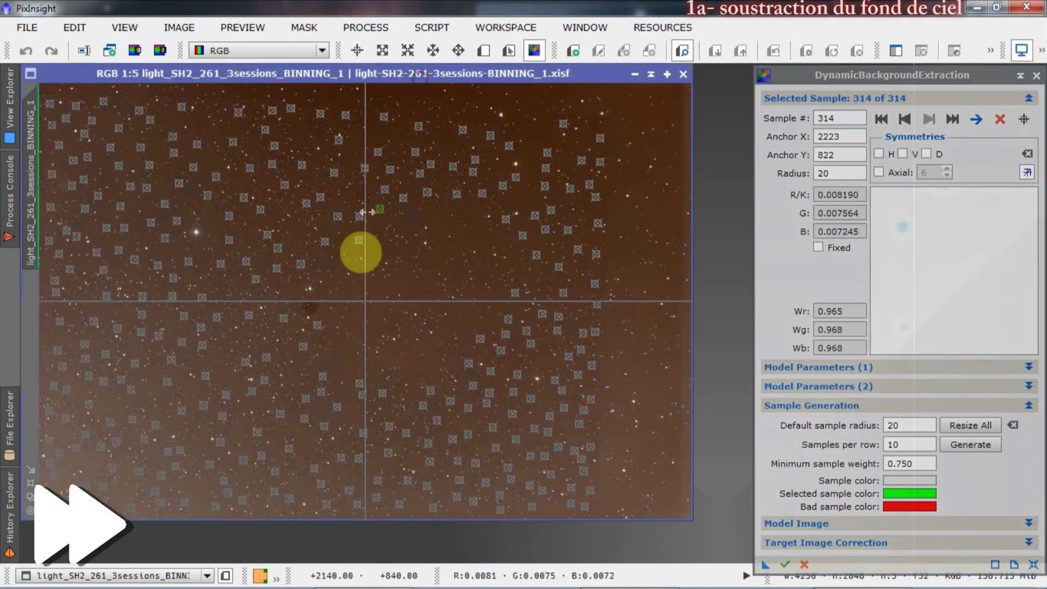
click(999, 117)
Step: Move a sample from the nebula's lower left edge to (2822, 889) and add samples in the gap at its upper right, including (2935, 1220)
drag(303, 350, 472, 224)
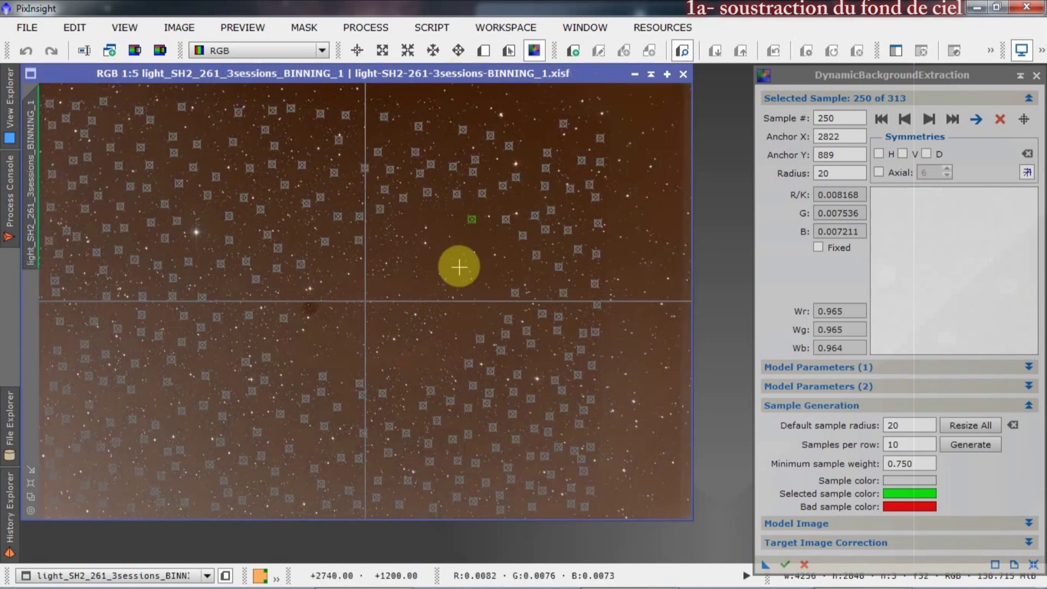
click(489, 270)
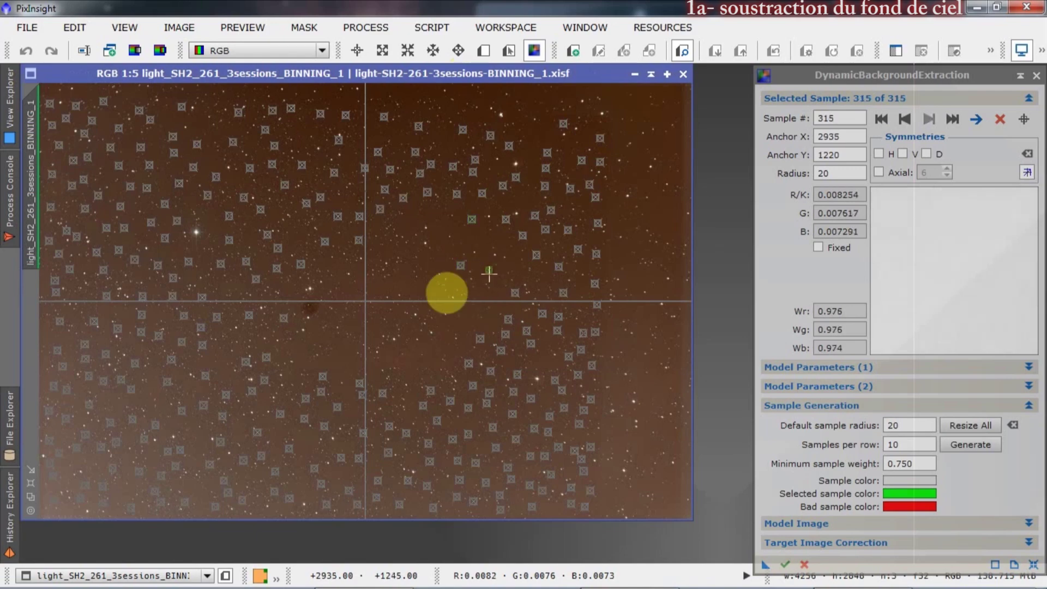
scroll(457, 255, up, 3)
drag(347, 513, 402, 513)
drag(685, 283, 685, 234)
click(552, 261)
click(498, 279)
click(444, 254)
click(580, 339)
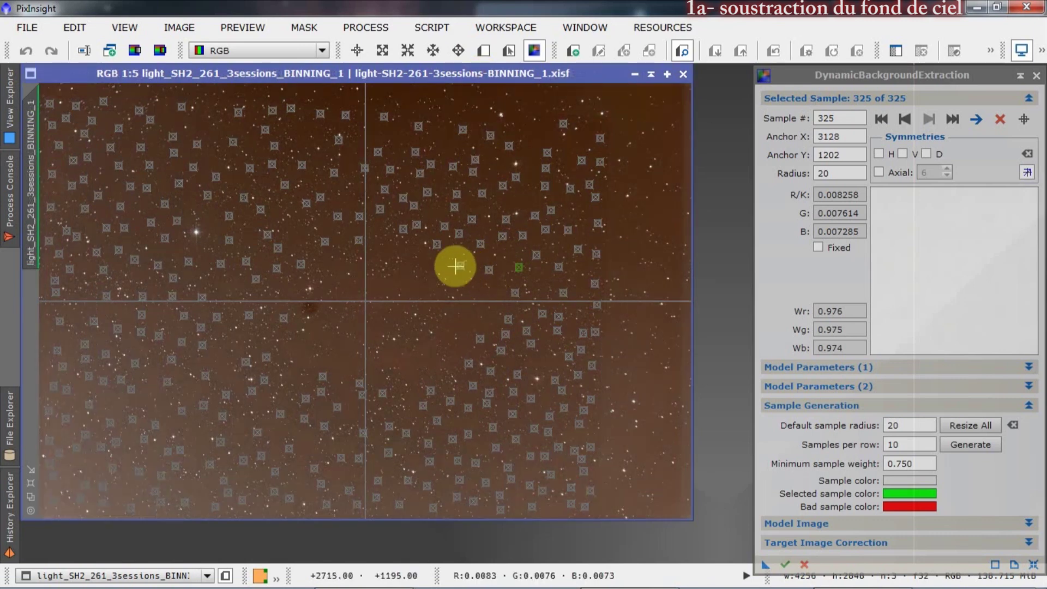
Step: Delete the sample closest to the nebula's upper right edge and add samples at (3225, 320), (3340, 375) and (1090, 2680)
click(999, 119)
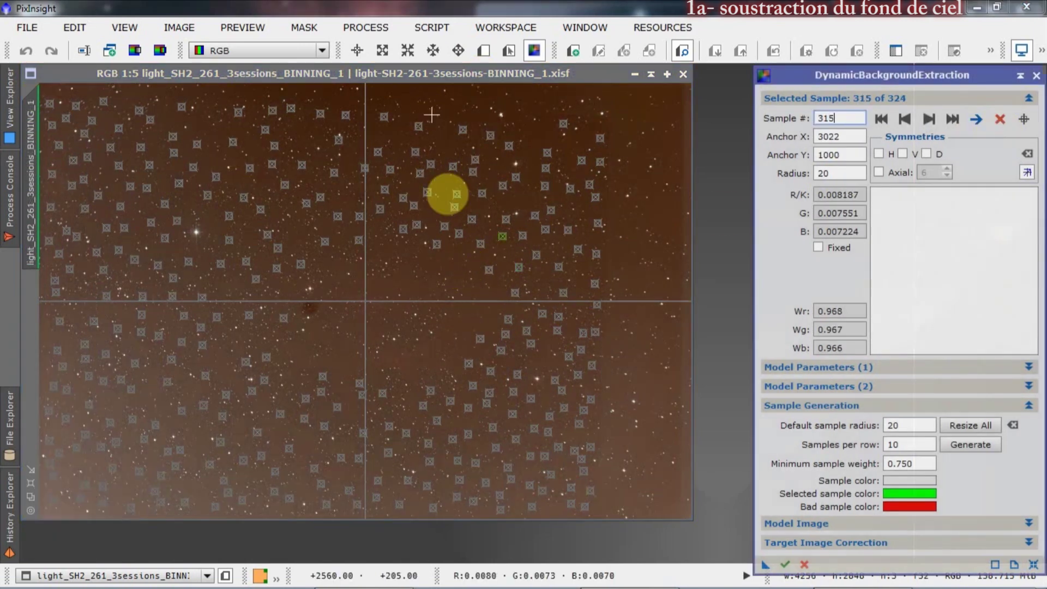
click(534, 134)
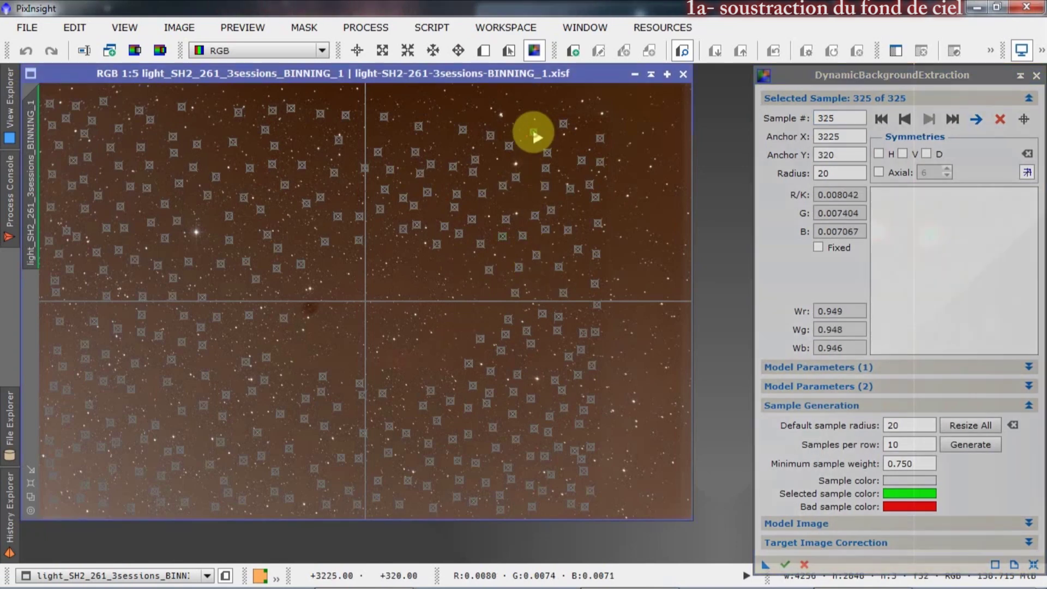
click(550, 141)
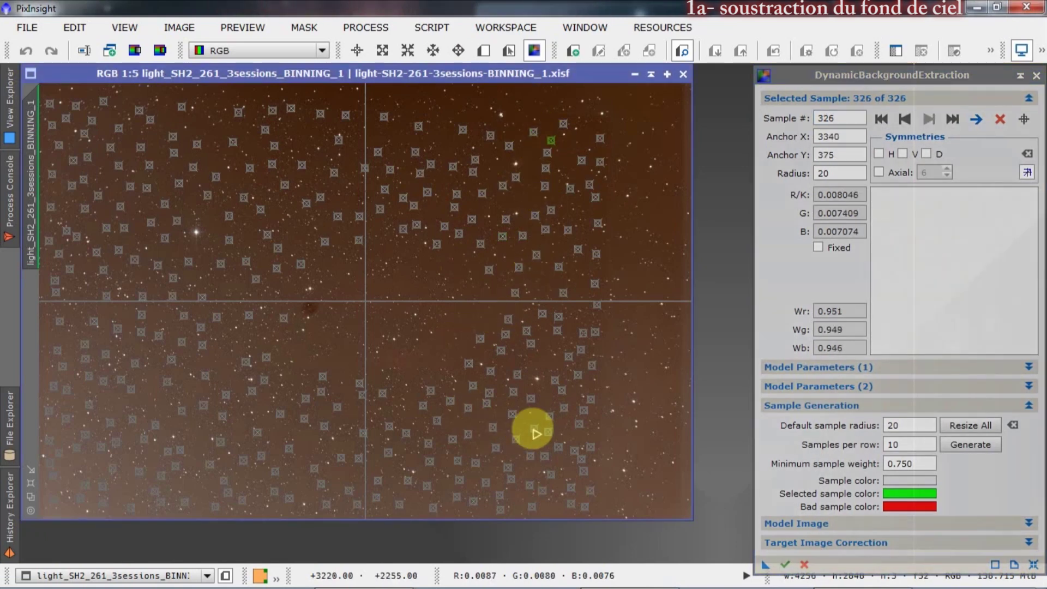
click(204, 493)
drag(202, 493, 204, 496)
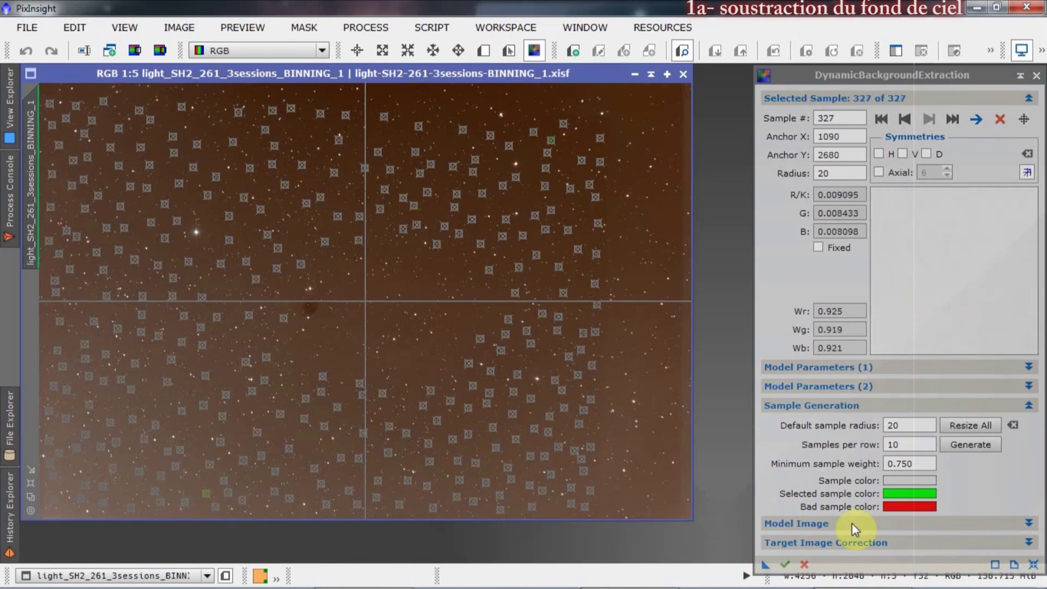
Step: Set the target image correction to Subtraction and execute DynamicBackgroundExtraction on the 3sessions image
click(878, 409)
click(881, 442)
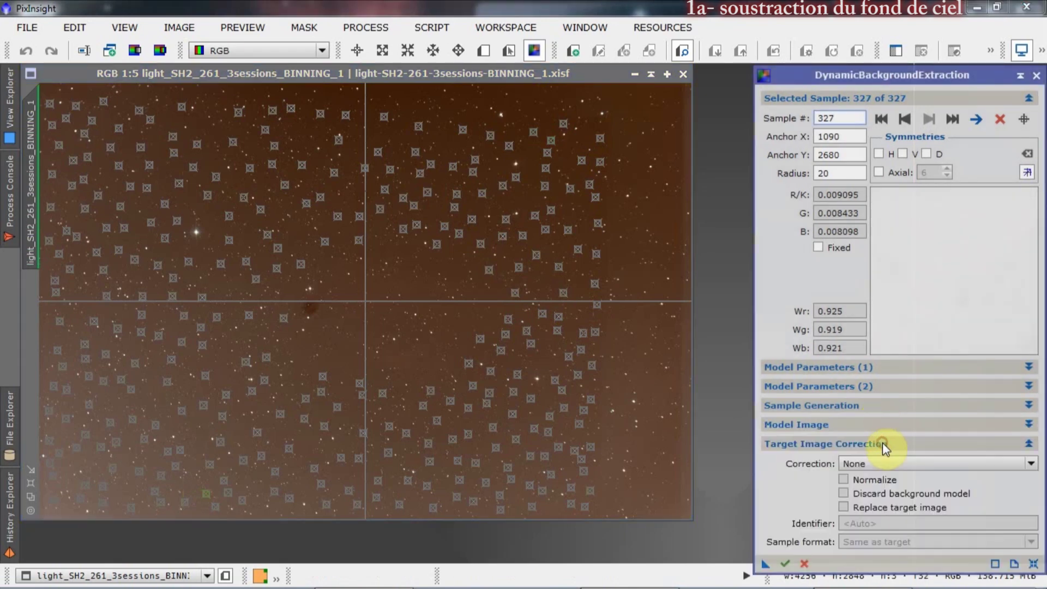
click(895, 463)
click(898, 485)
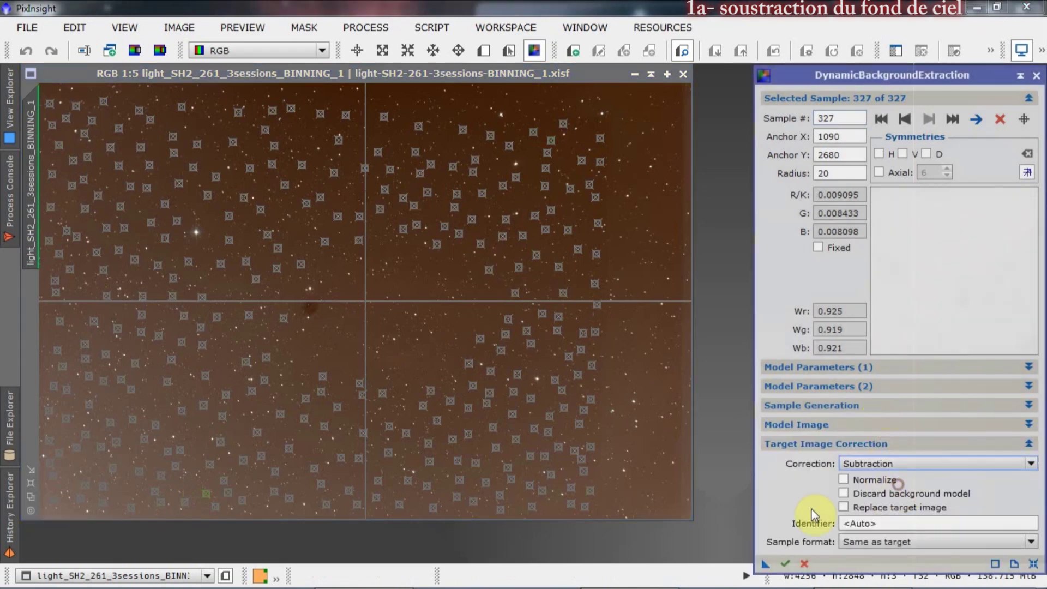
click(785, 562)
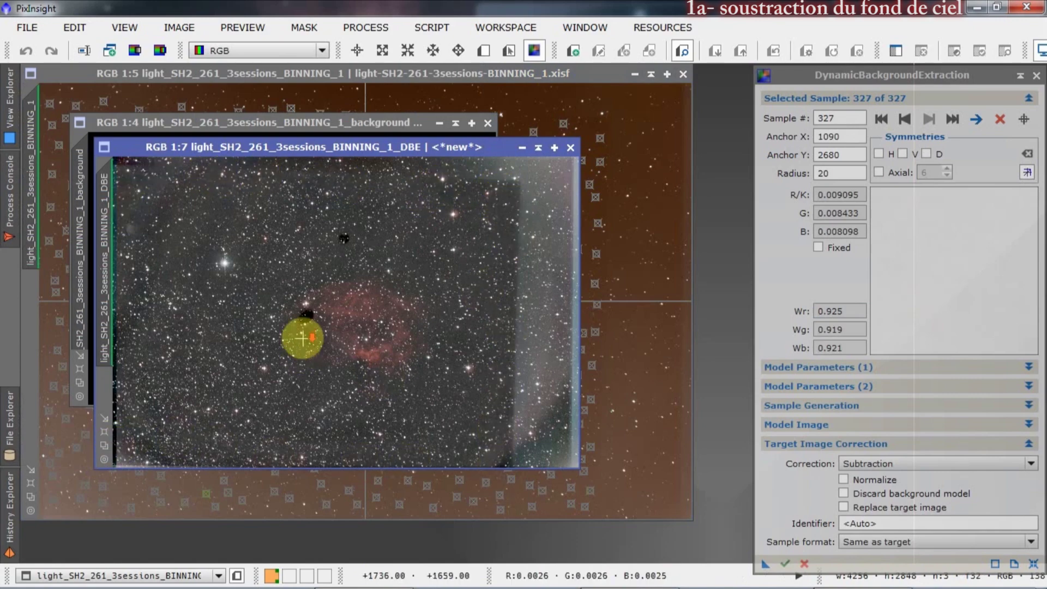
Step: Inspect the nebula and the dark spot beside it in the DBE result, and close the result and background model images
scroll(301, 338, up, 4)
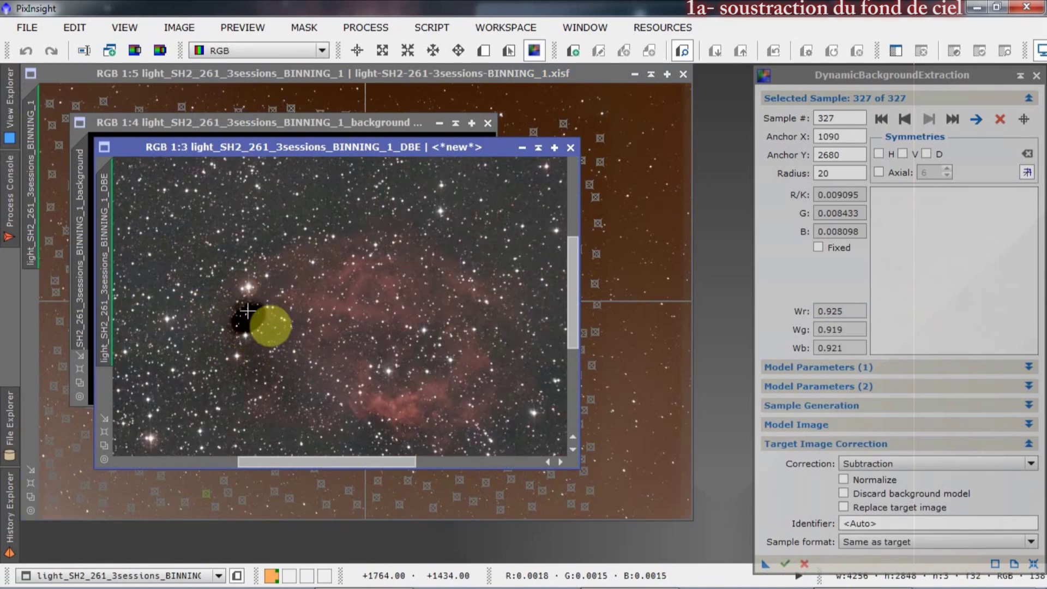
scroll(313, 226, down, 2)
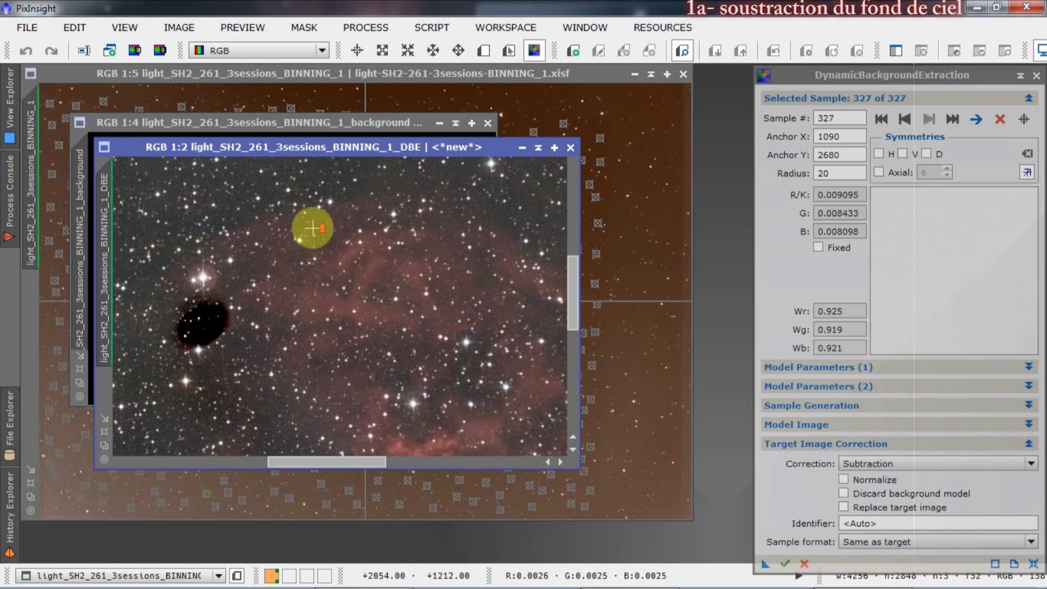
scroll(307, 220, up, 1)
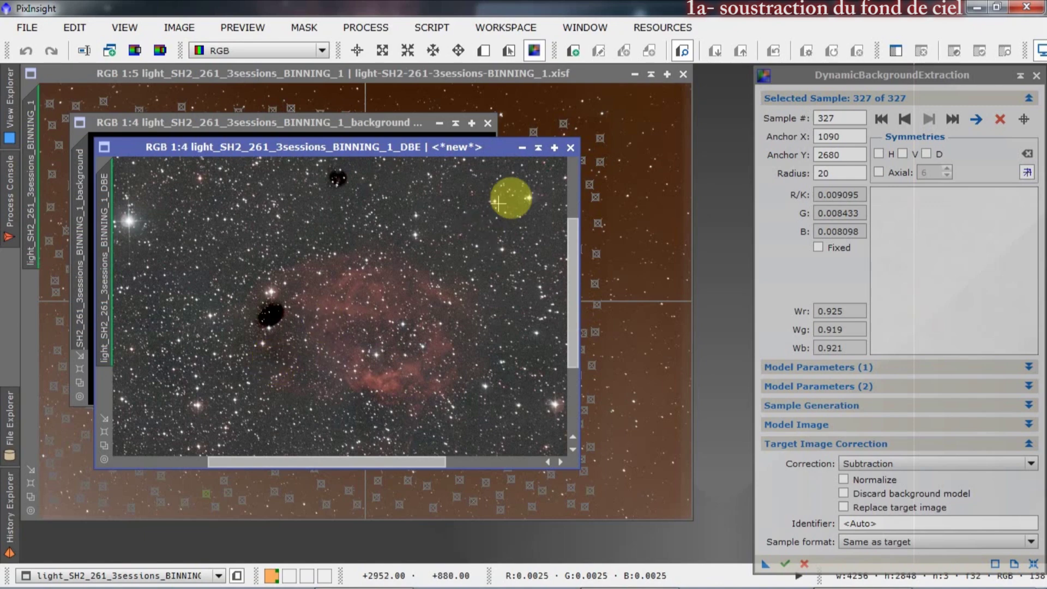
click(575, 147)
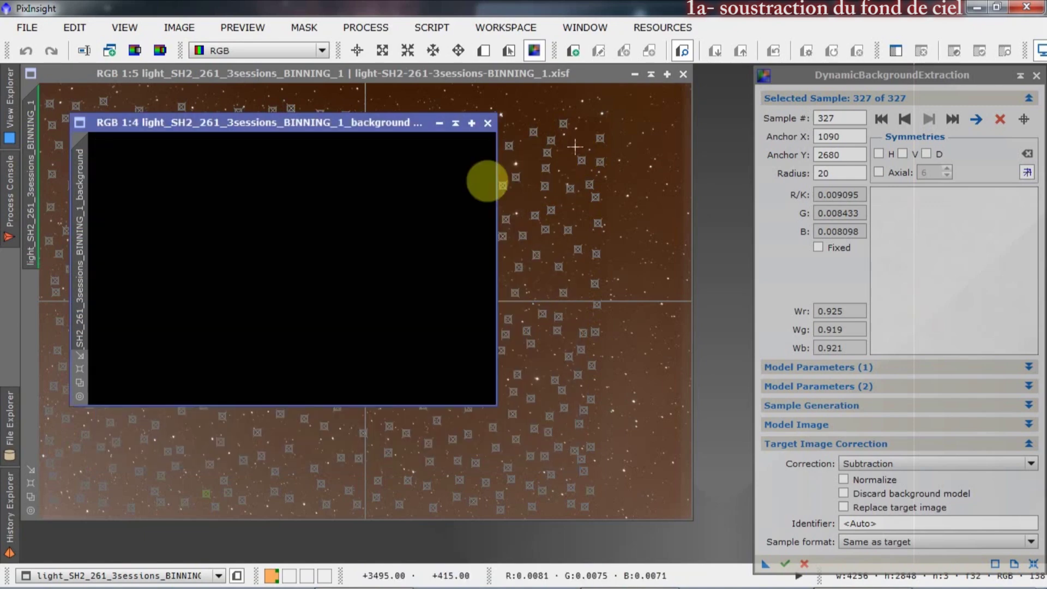
click(487, 123)
Step: Add background samples at (1736, 1814) and (1782, 1749) below the dark spot and run the background extraction again
scroll(281, 306, up, 3)
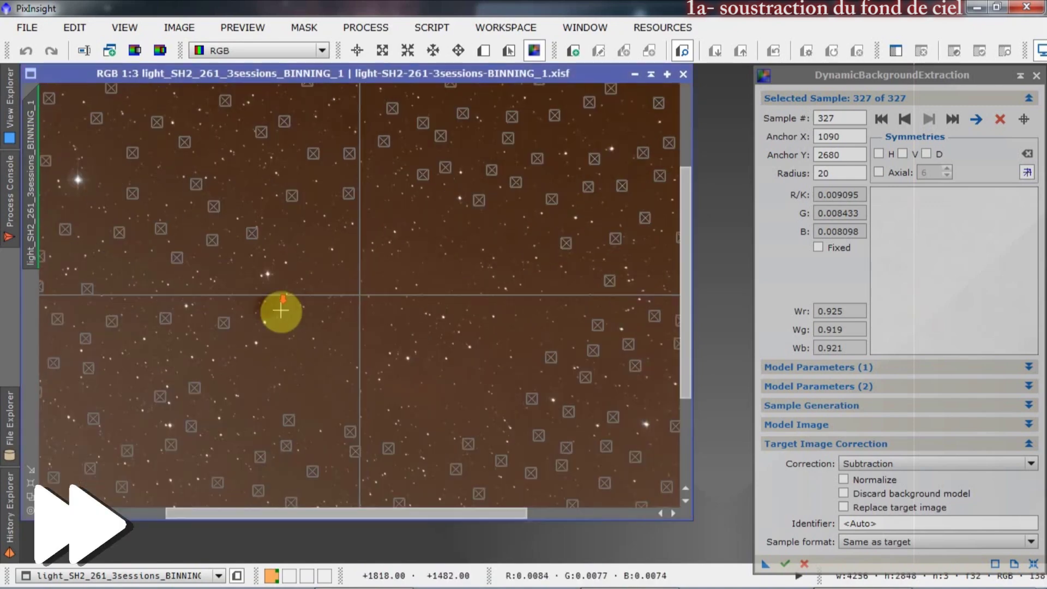
click(209, 444)
scroll(366, 366, down, 1)
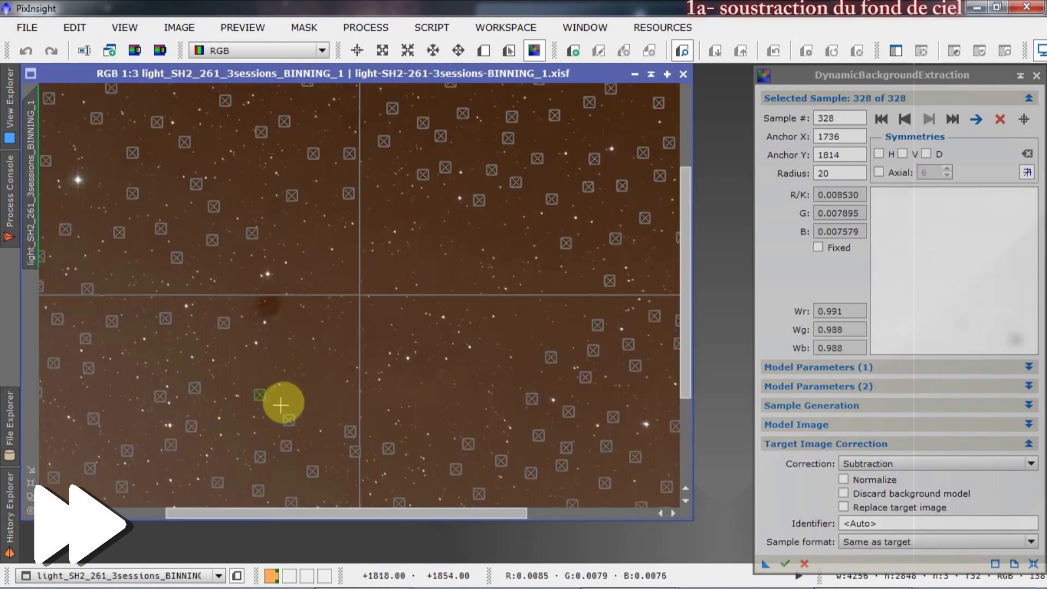
click(270, 377)
click(784, 561)
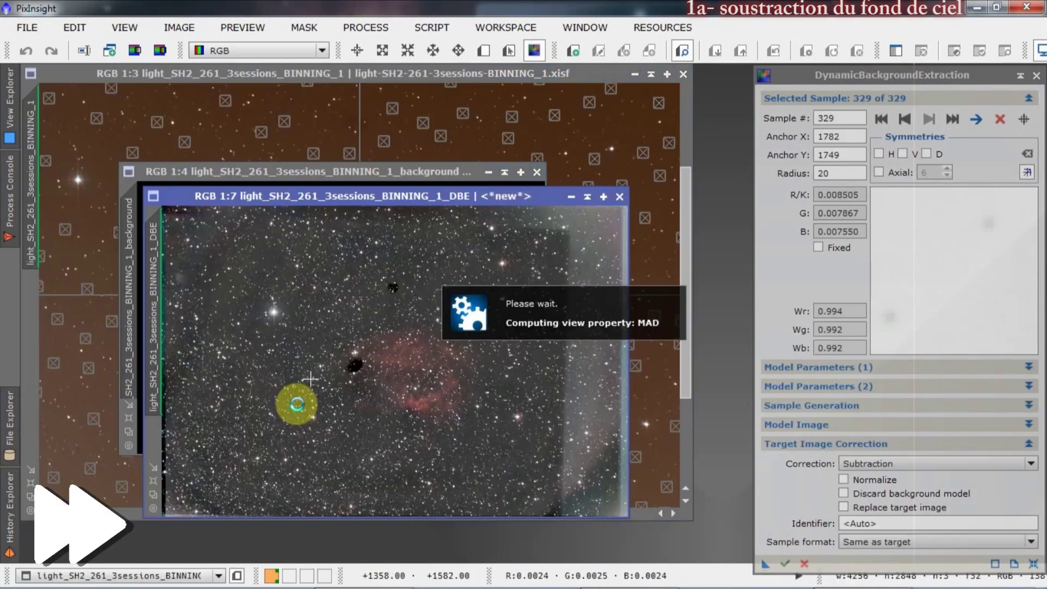
Step: Check the new DBE image at closer zoom, close the background model, and move the DBE image window up and left
scroll(268, 391, down, 1)
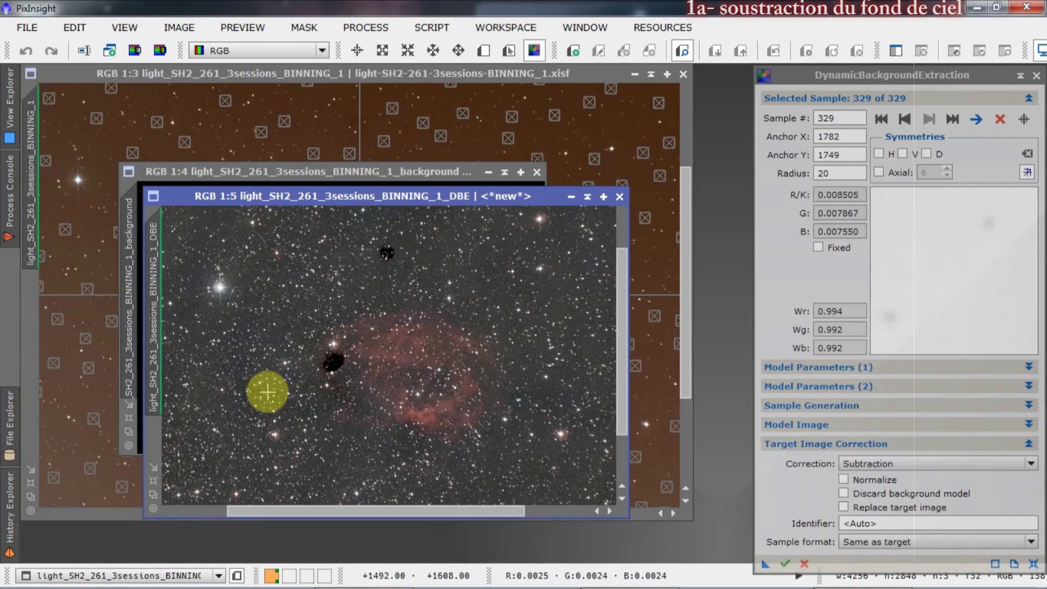
scroll(267, 392, down, 2)
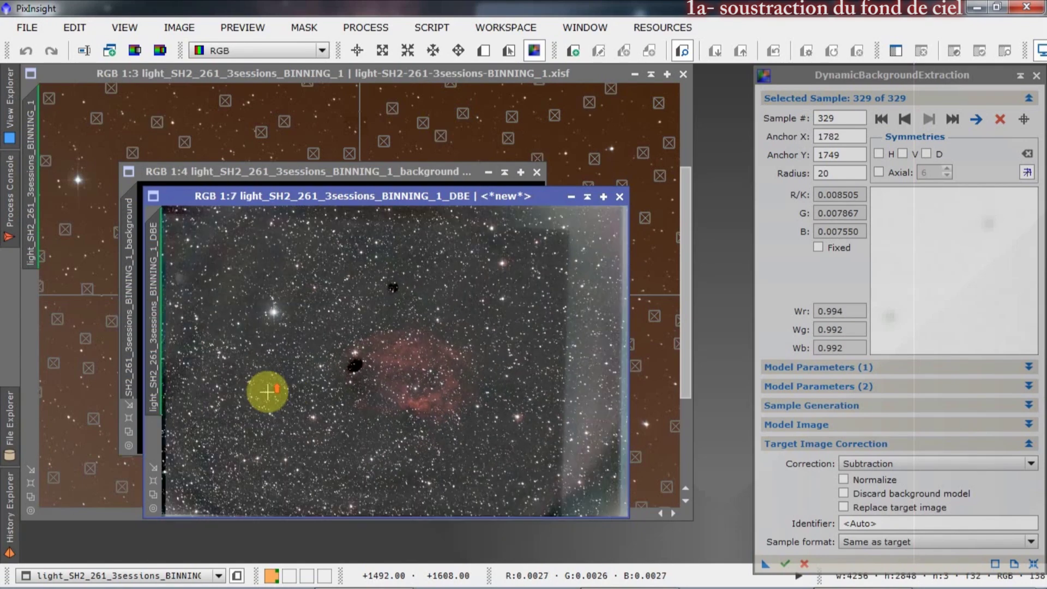
click(537, 174)
drag(435, 201, 380, 118)
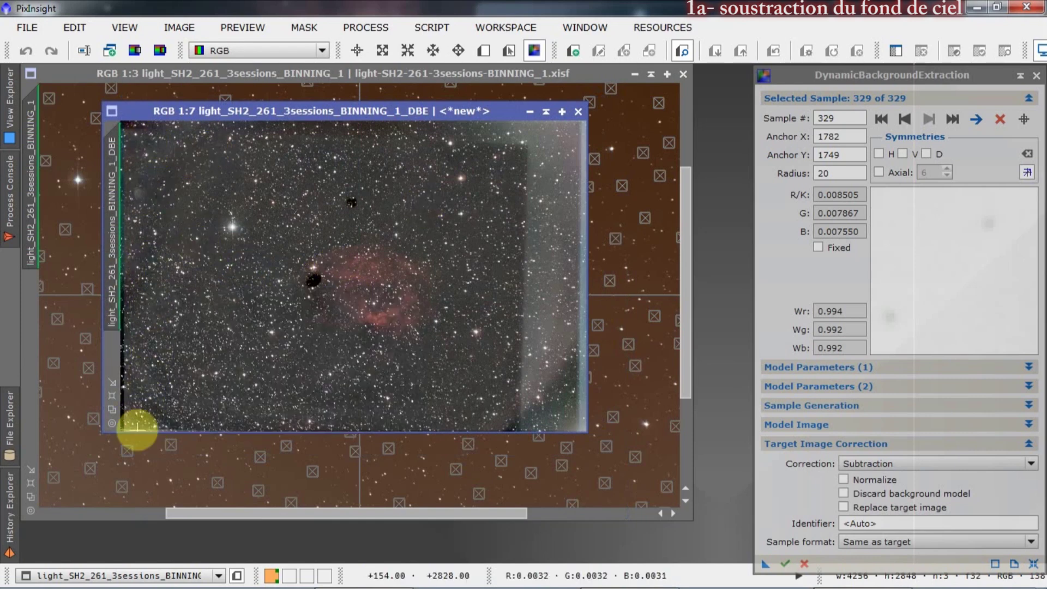
Step: Rearrange the DBE and 3sessions image windows so the 3sessions image lies over the DBE result, with its full sample grid in view
drag(395, 105, 450, 221)
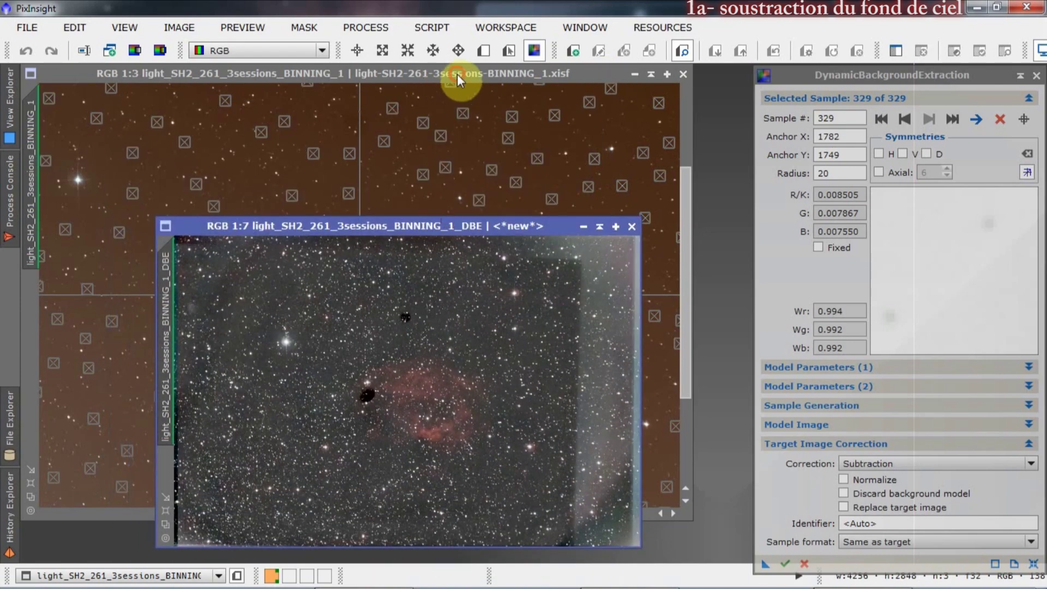
drag(456, 74, 510, 217)
click(685, 70)
drag(441, 216, 671, 133)
drag(234, 229, 102, 77)
scroll(128, 273, up, 2)
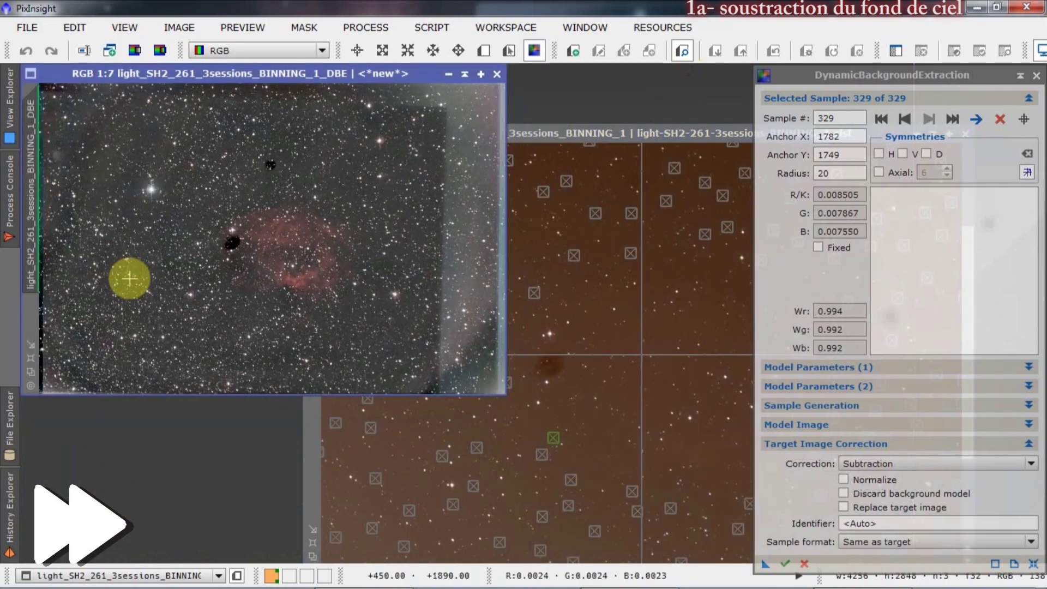
click(32, 343)
drag(714, 133, 433, 75)
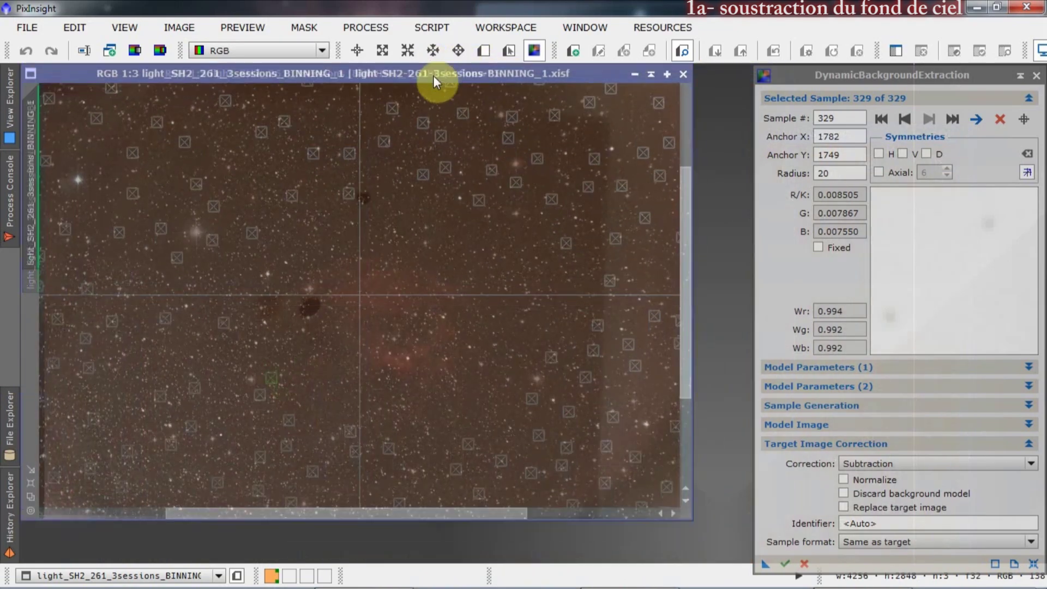
scroll(311, 299, down, 3)
scroll(311, 300, up, 1)
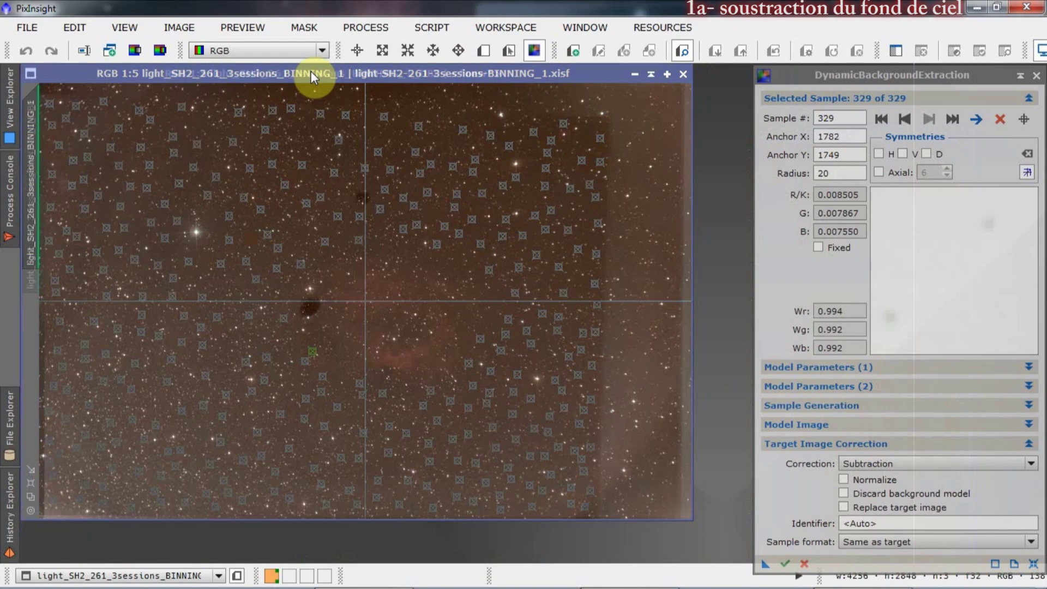
Step: Add background samples near the lower-left corner of the 3sessions image, including (170, 2698), (522, 2416) and (248, 2790)
click(311, 71)
click(310, 71)
scroll(63, 502, down, 4)
scroll(63, 502, up, 7)
drag(370, 515, 82, 494)
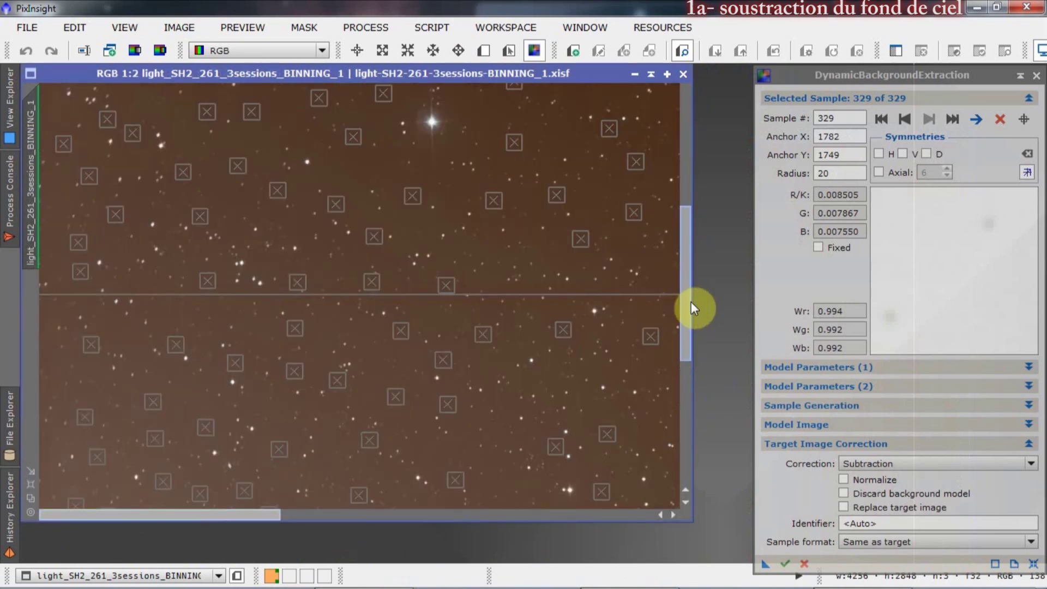
drag(691, 302, 687, 514)
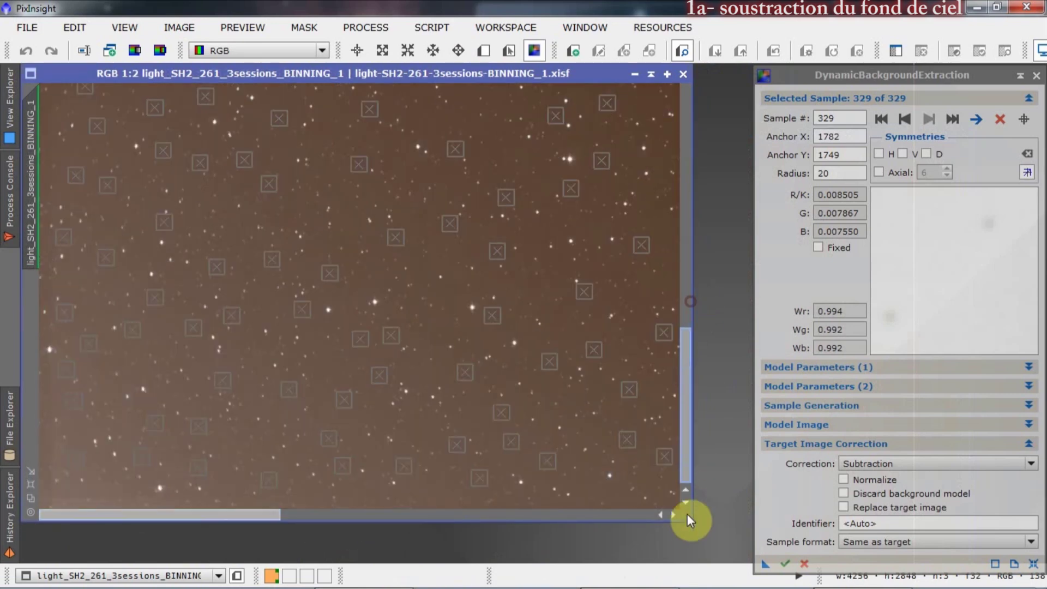
click(104, 453)
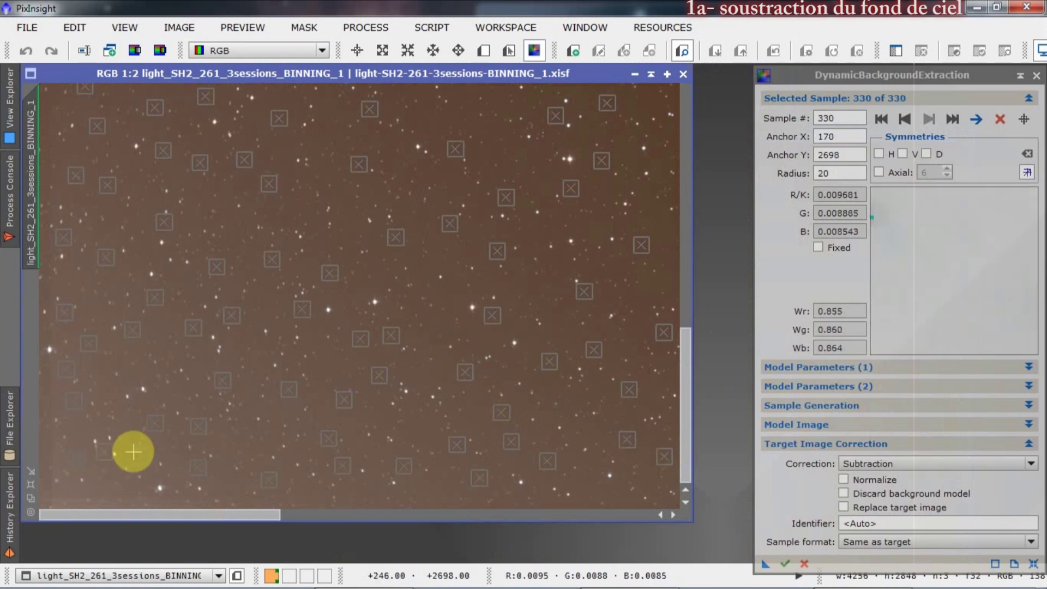
click(131, 377)
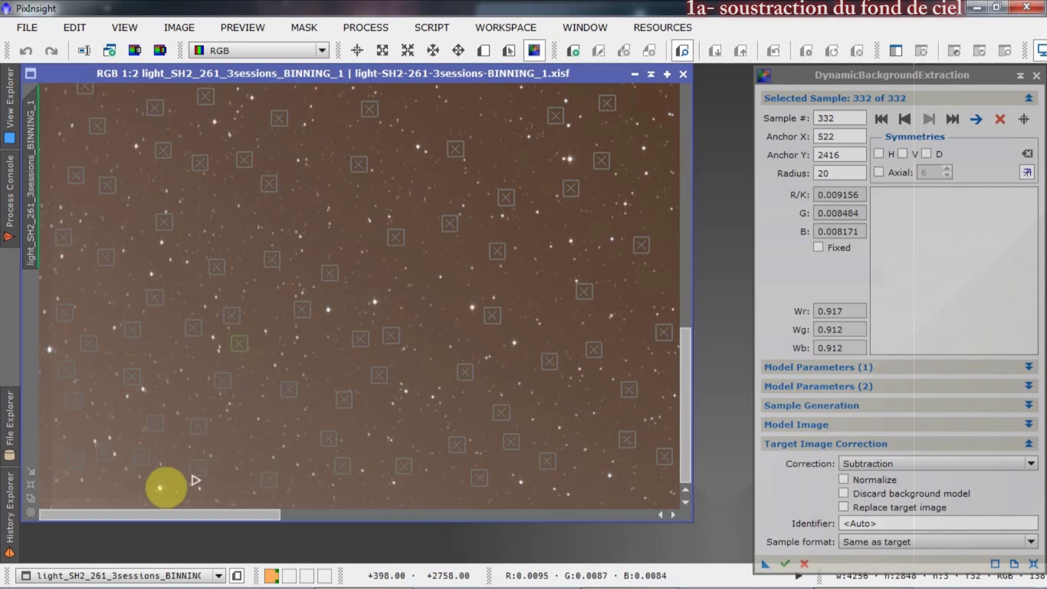
click(134, 487)
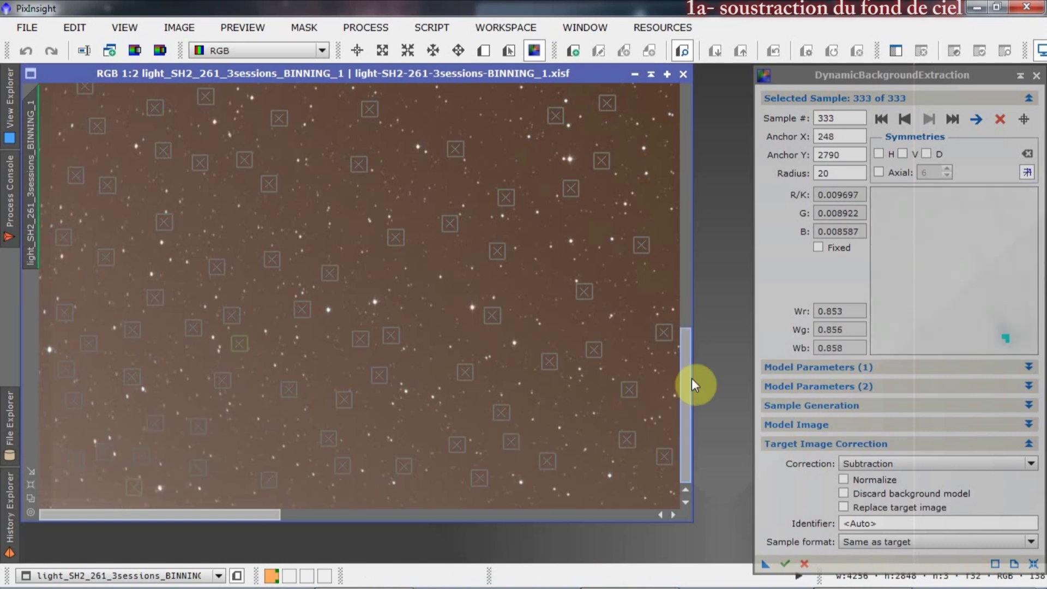
Step: Add background samples across the upper-left area of the 3sessions image, including (750, 348), (392, 494), (120, 494) and (1110, 510)
drag(683, 390, 714, 84)
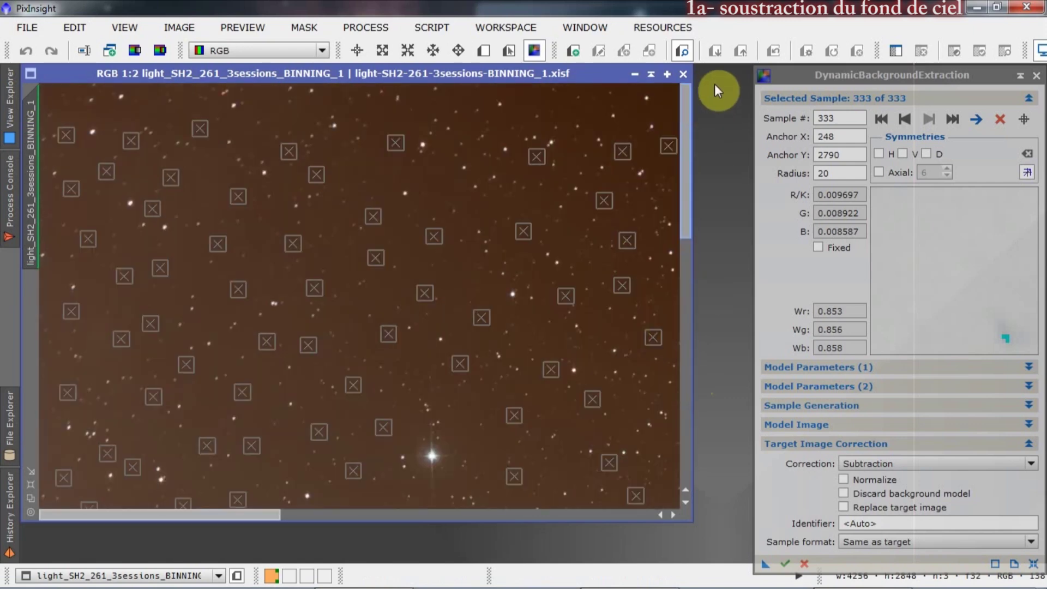
click(212, 173)
drag(326, 217, 327, 217)
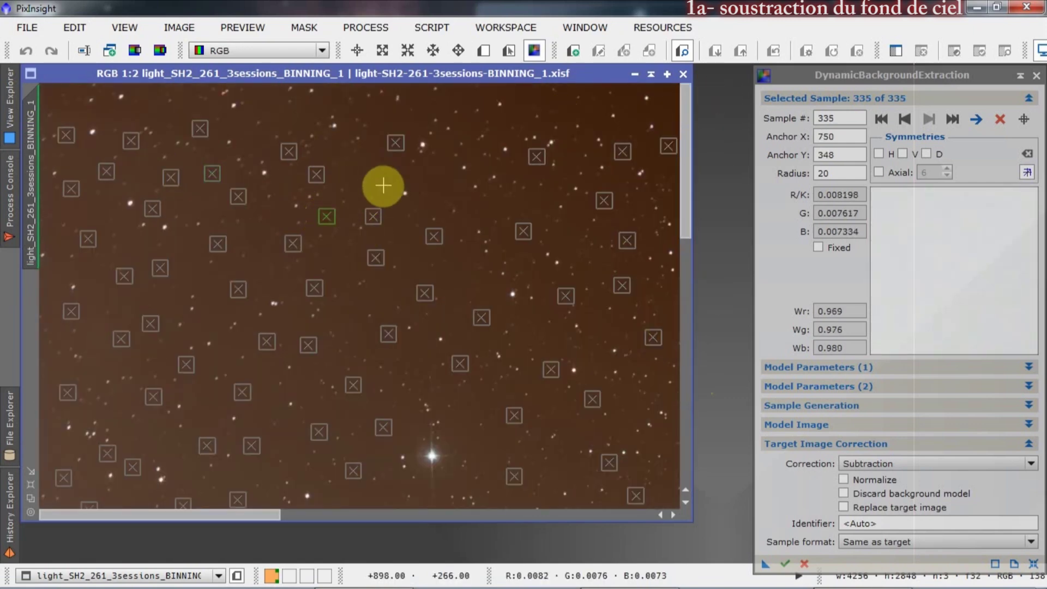
click(385, 185)
click(443, 186)
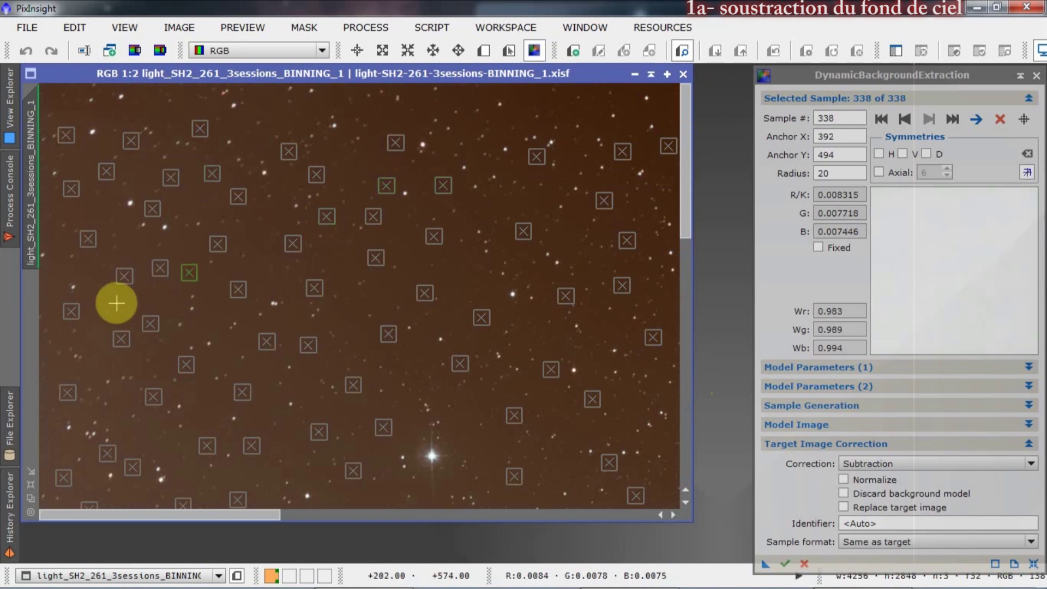
click(84, 272)
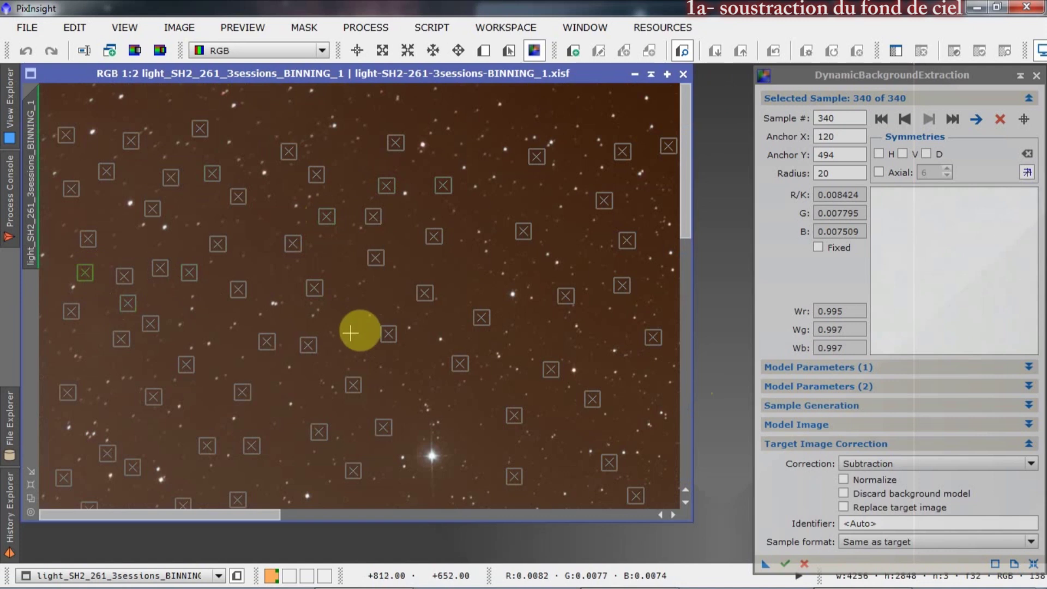
click(459, 279)
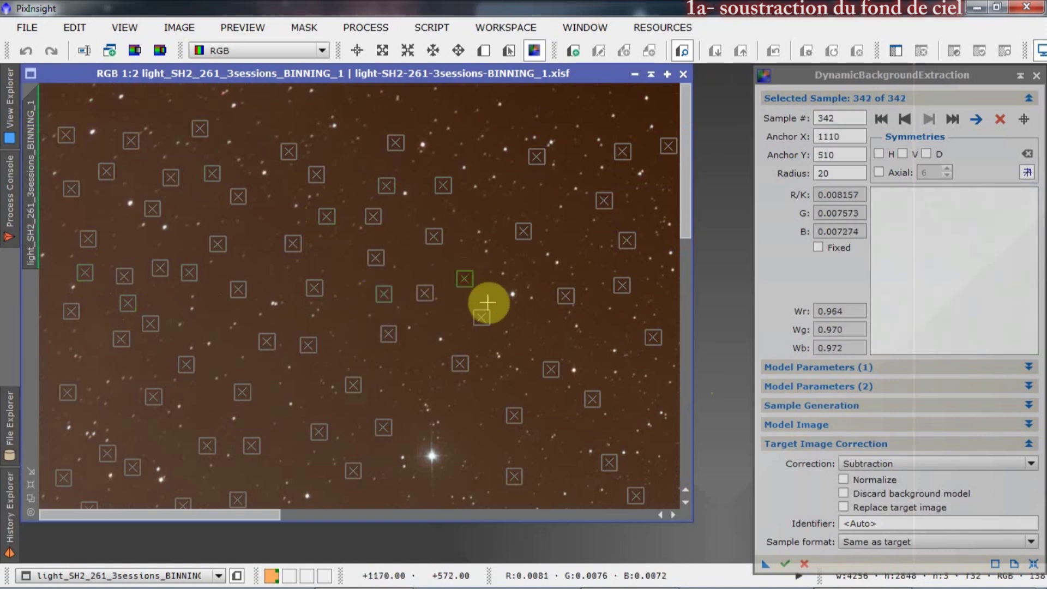
Step: Add background samples at (610, 822), (440, 822), (182, 726), (445, 605) and (585, 380), and run the background extraction again
click(272, 397)
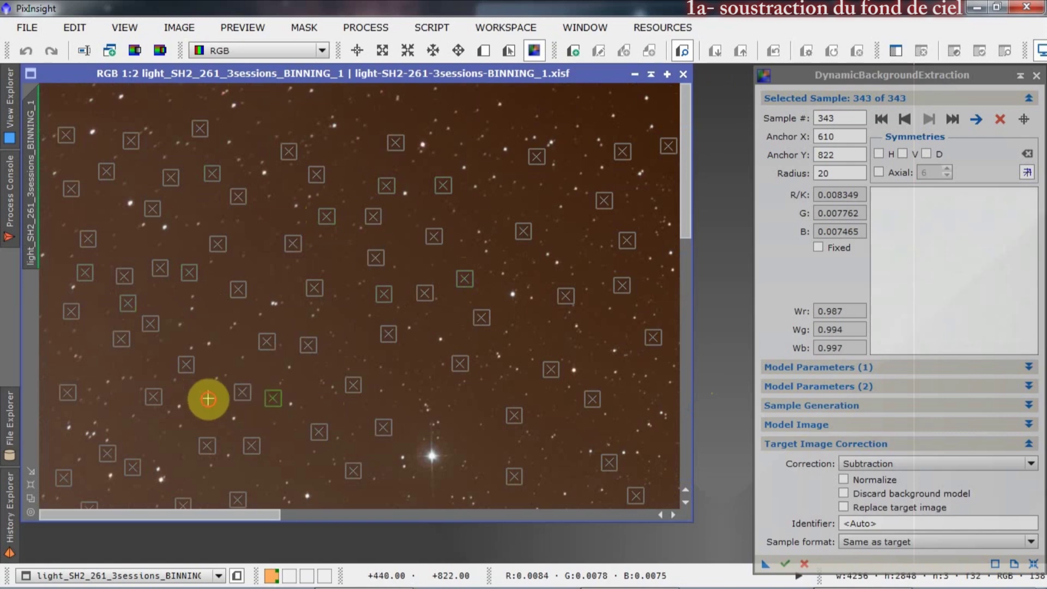
click(208, 399)
click(111, 363)
scroll(169, 362, up, 2)
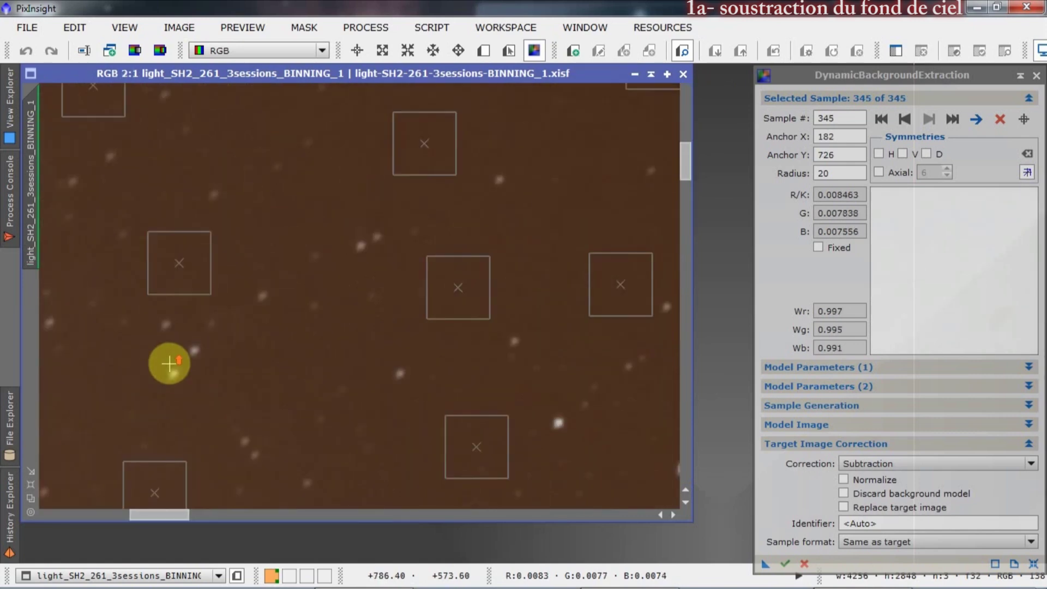
scroll(182, 362, down, 5)
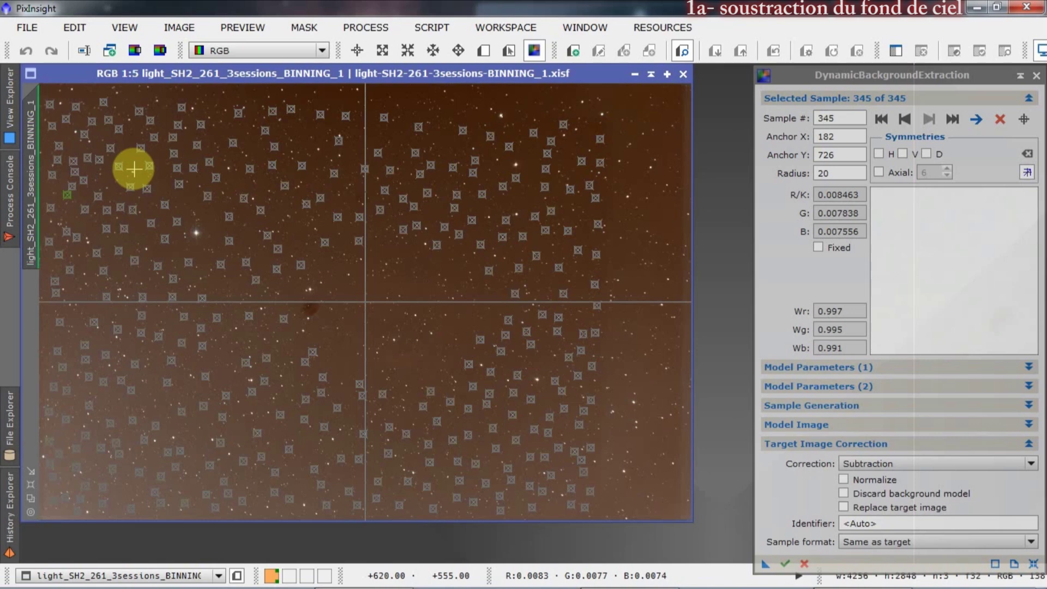
click(107, 178)
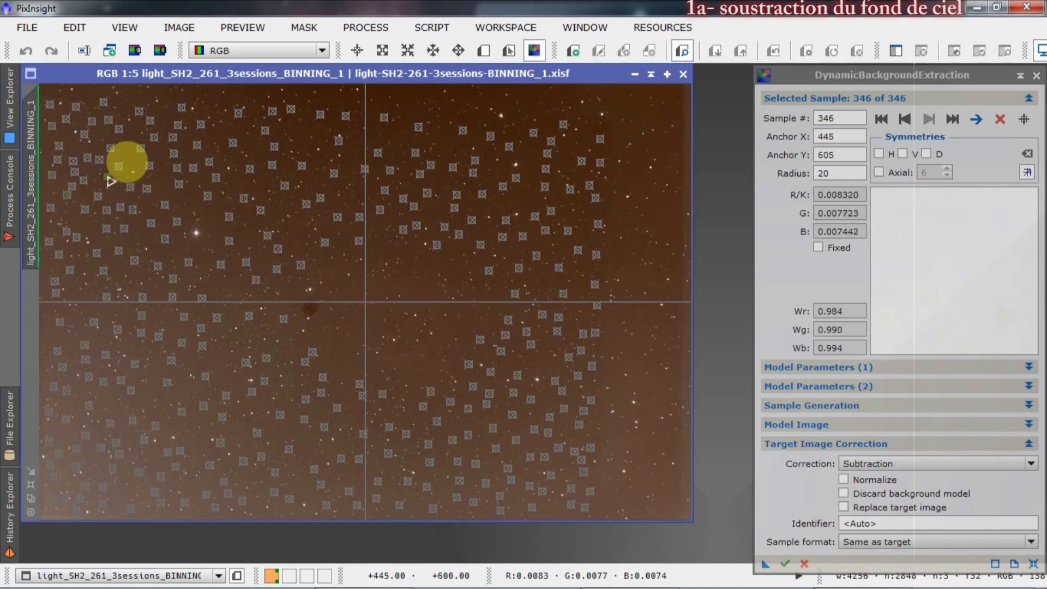
click(129, 143)
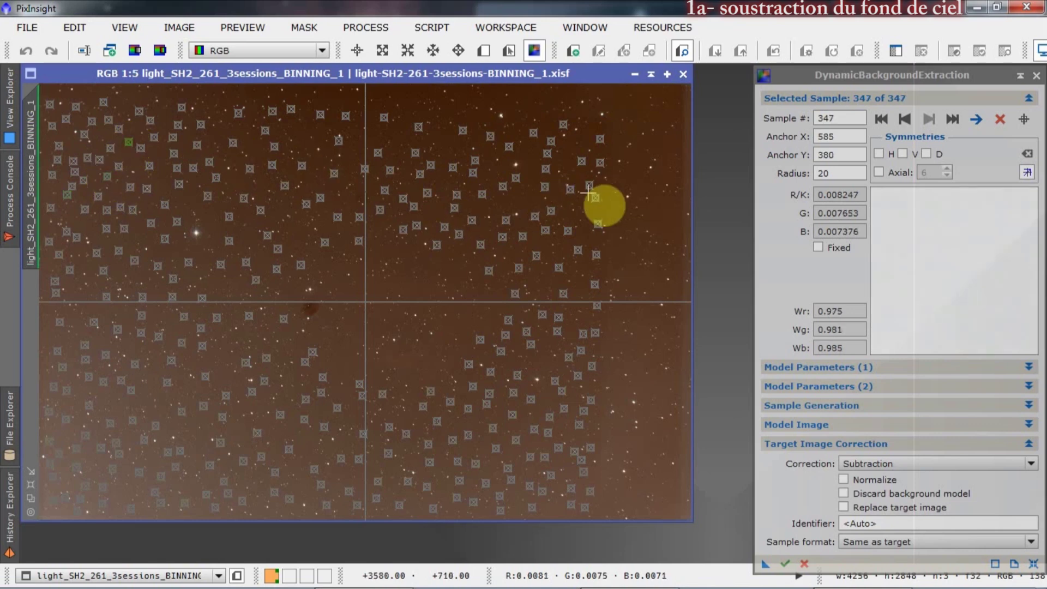
click(786, 563)
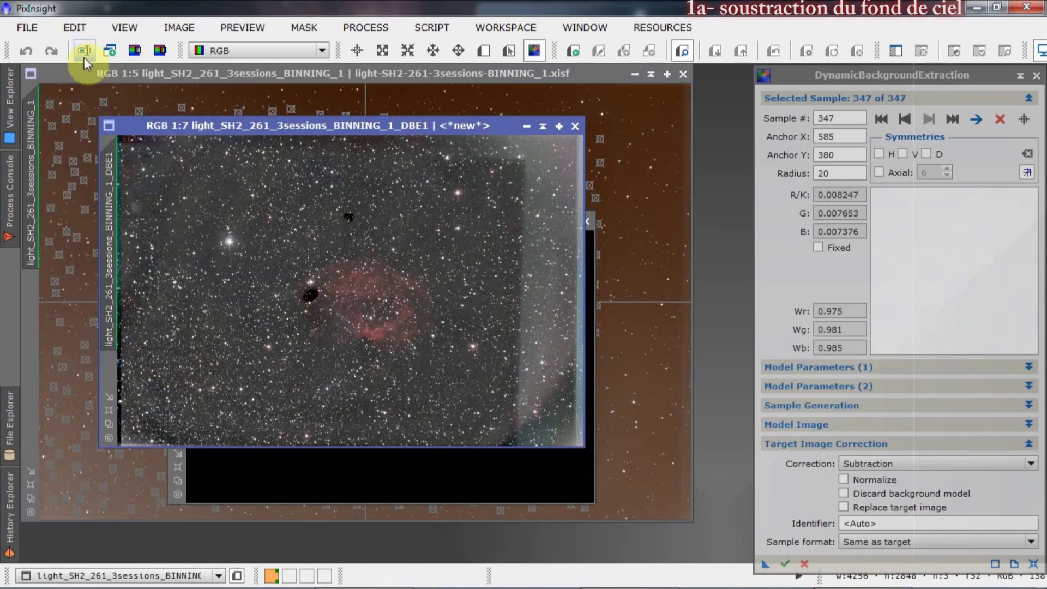
Step: Save the DBE1 image in XISF format as light_SH2_261_3sessions_BINNING_1_DBE.xisf in the Photos 2020-03-31 - SH2-261 folder
click(40, 30)
click(94, 178)
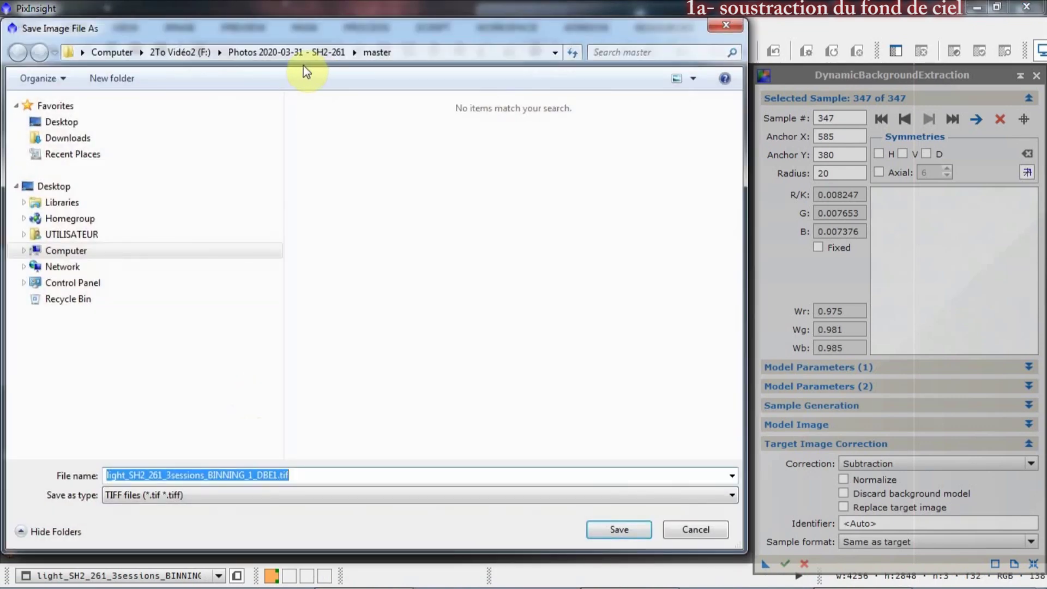
click(294, 55)
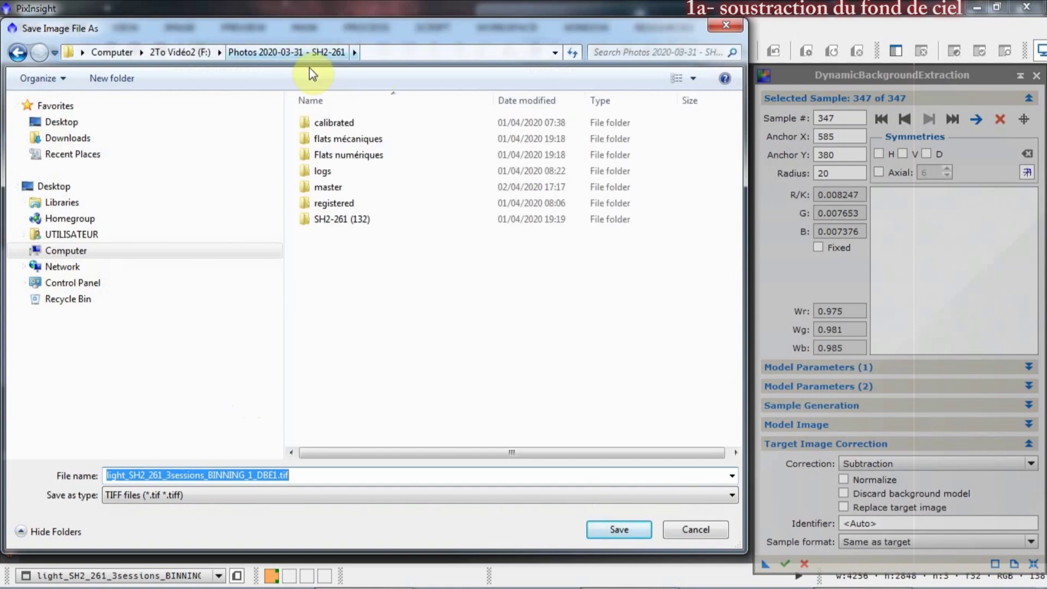
click(254, 492)
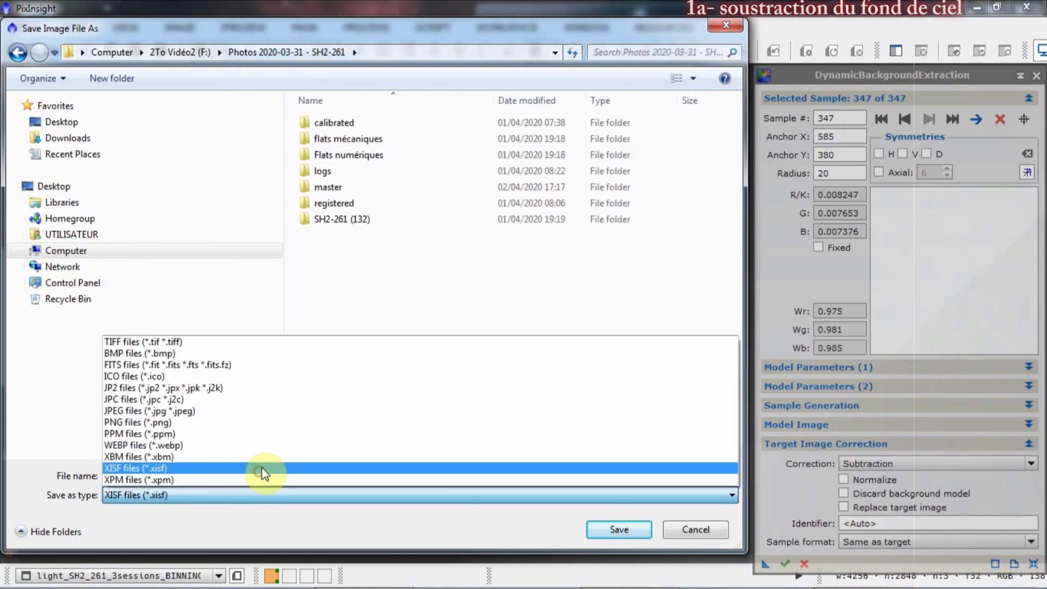
click(261, 472)
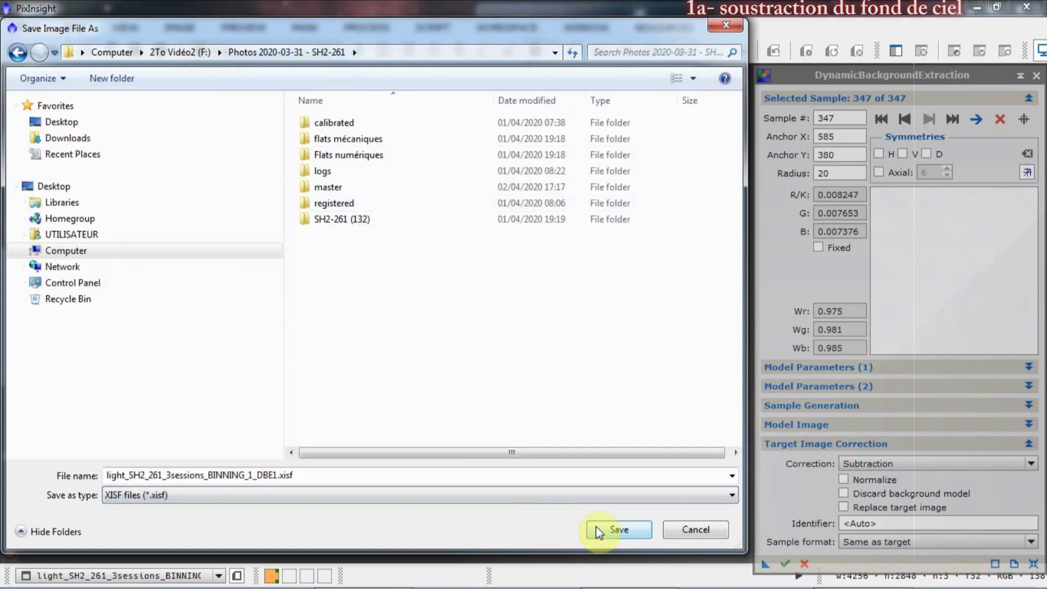
double_click(274, 483)
click(273, 482)
key(Delete)
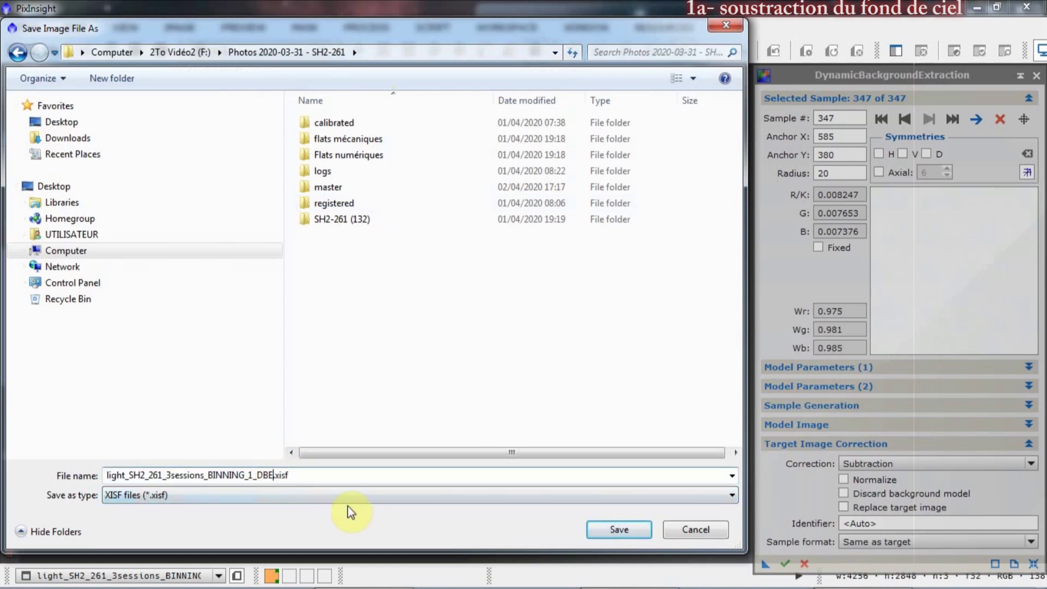
click(635, 526)
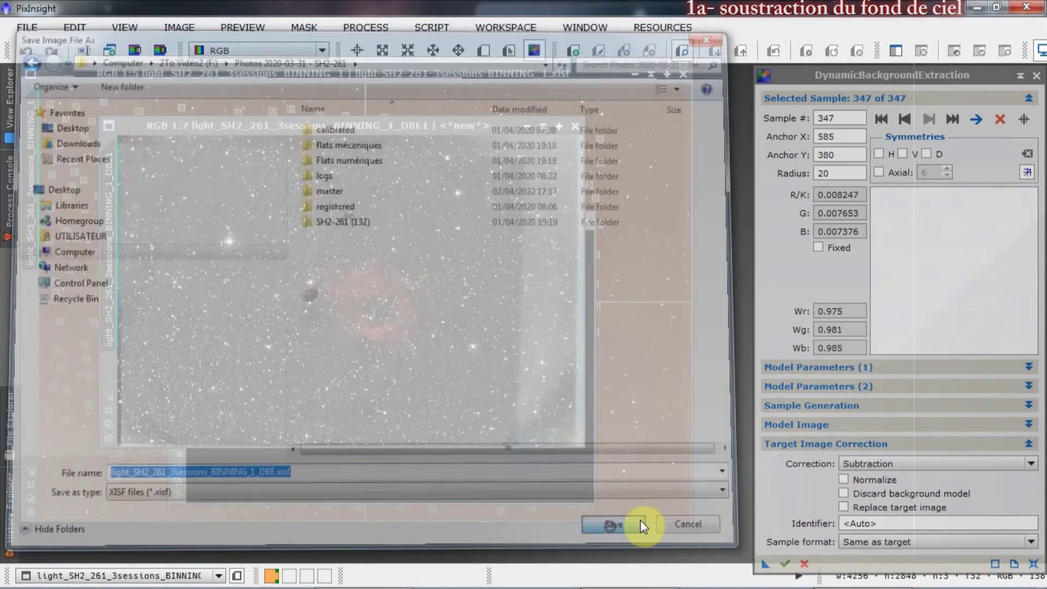
click(580, 473)
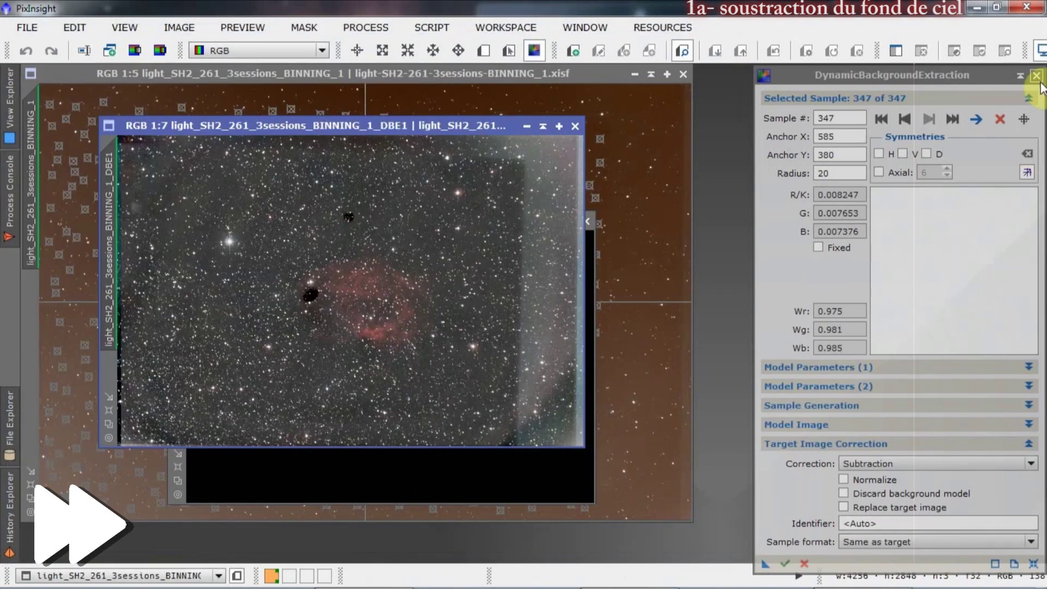
Step: Close DynamicBackgroundExtraction and all images except DBE1, and enlarge the DBE1 window for a closer view
click(1036, 75)
click(536, 324)
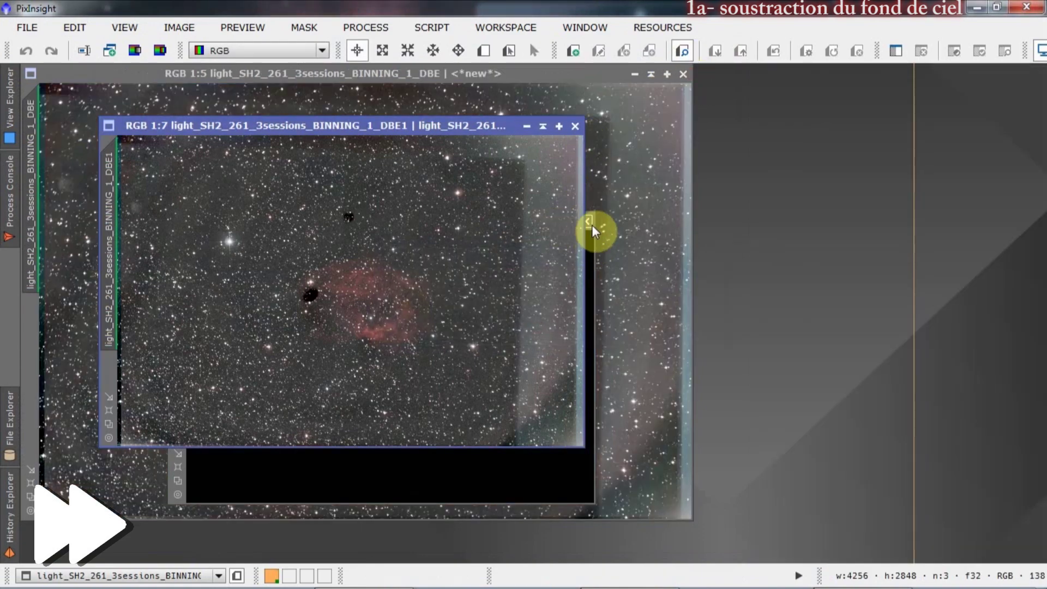
click(592, 227)
click(682, 74)
drag(386, 127, 307, 74)
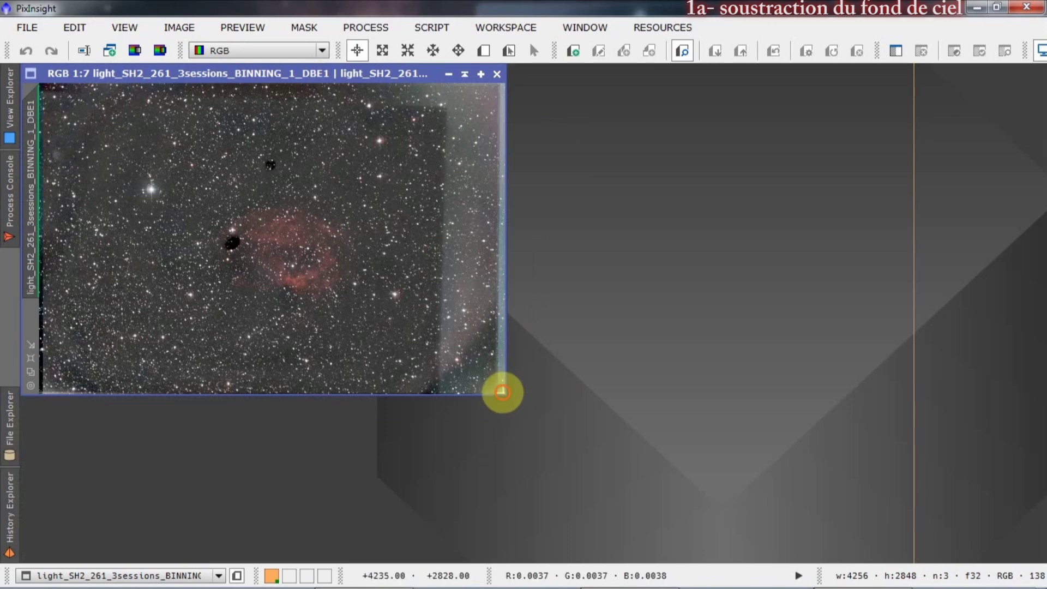
drag(505, 396, 770, 545)
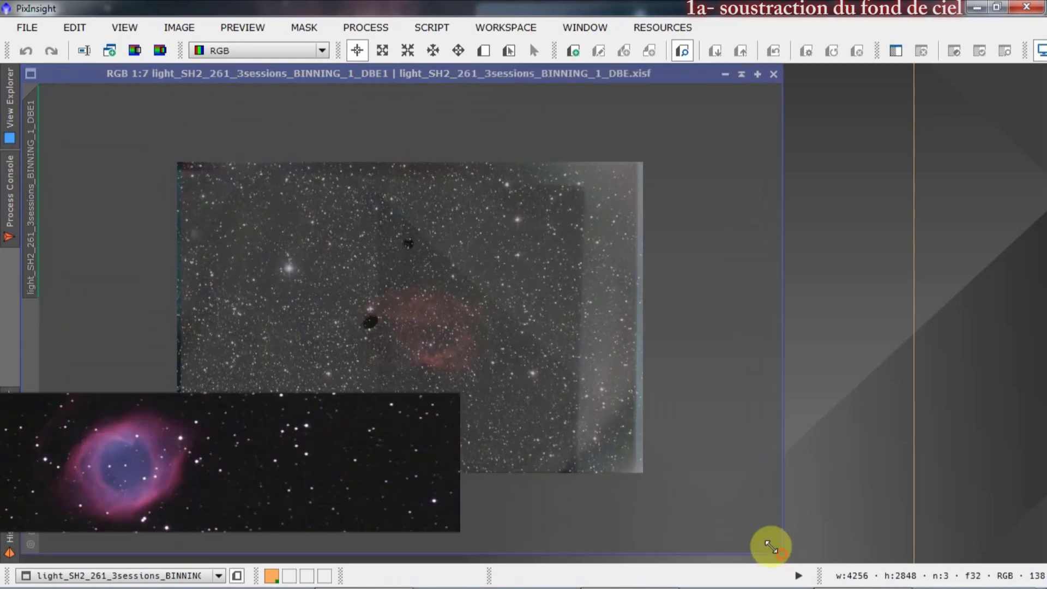
scroll(378, 362, up, 3)
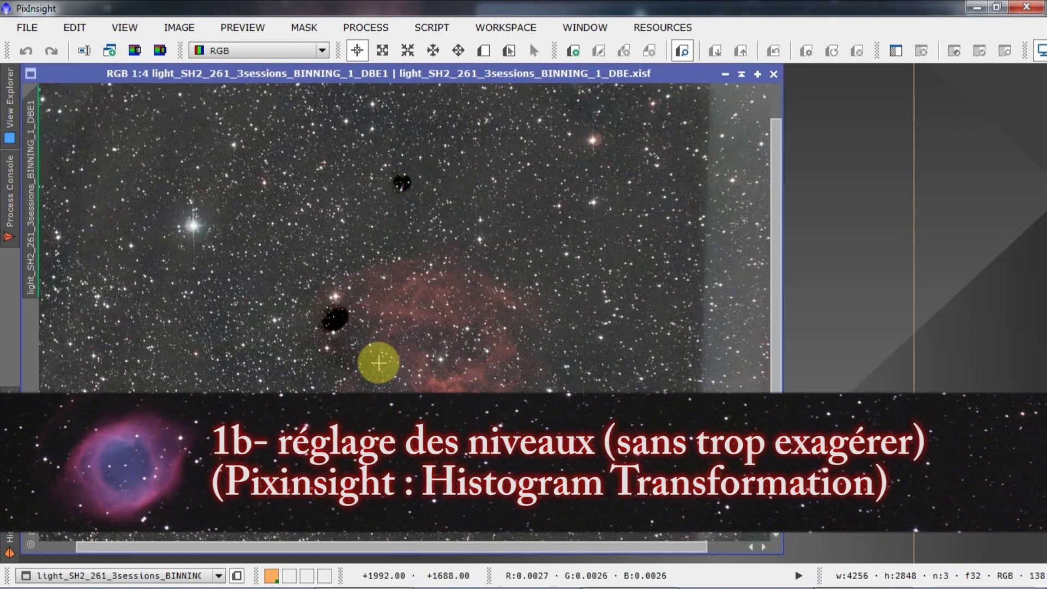
Step: Disable the screen stretch on the DBE1 image and open HistogramTransformation
key(ctrl+F12)
click(364, 26)
mouse_move(456, 18)
click(540, 477)
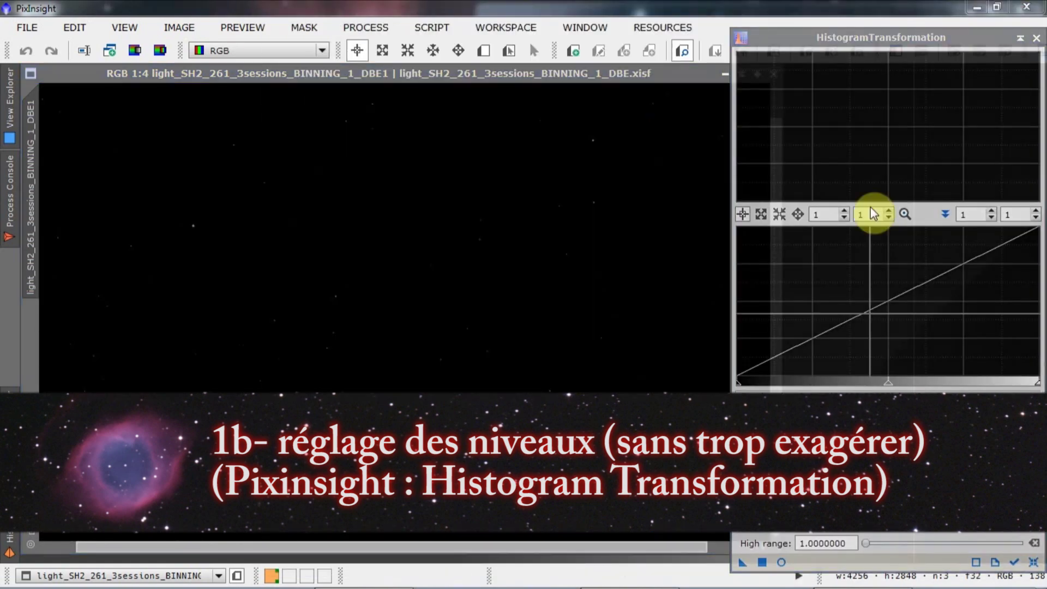
Step: Turn on the real-time preview, lower the highlights to 0.06329114, and set the horizontal histogram zoom to 10
drag(1034, 384, 810, 382)
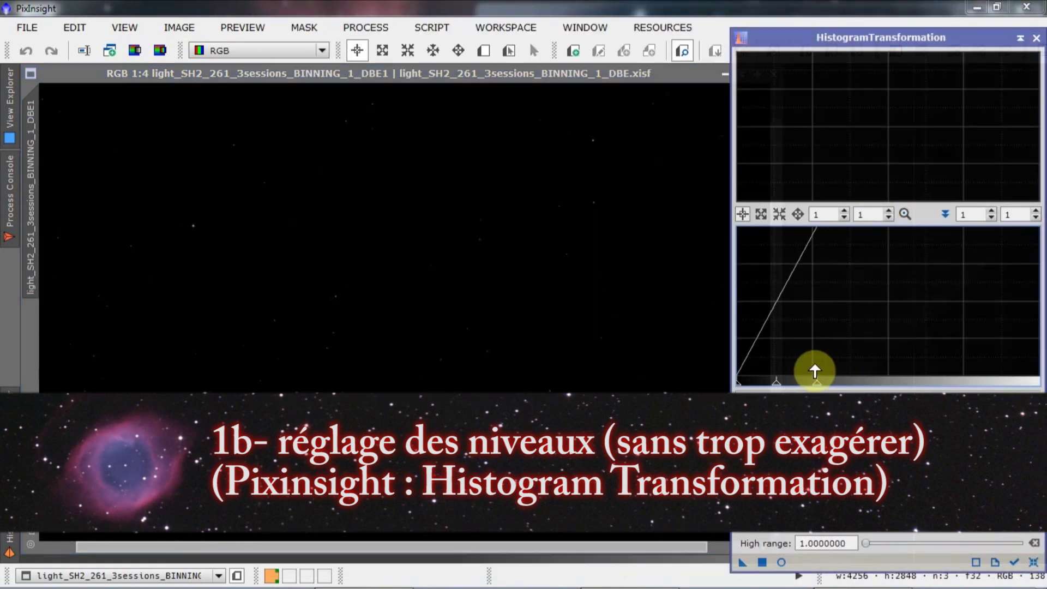
click(781, 562)
drag(812, 385, 756, 386)
click(828, 214)
text(0)
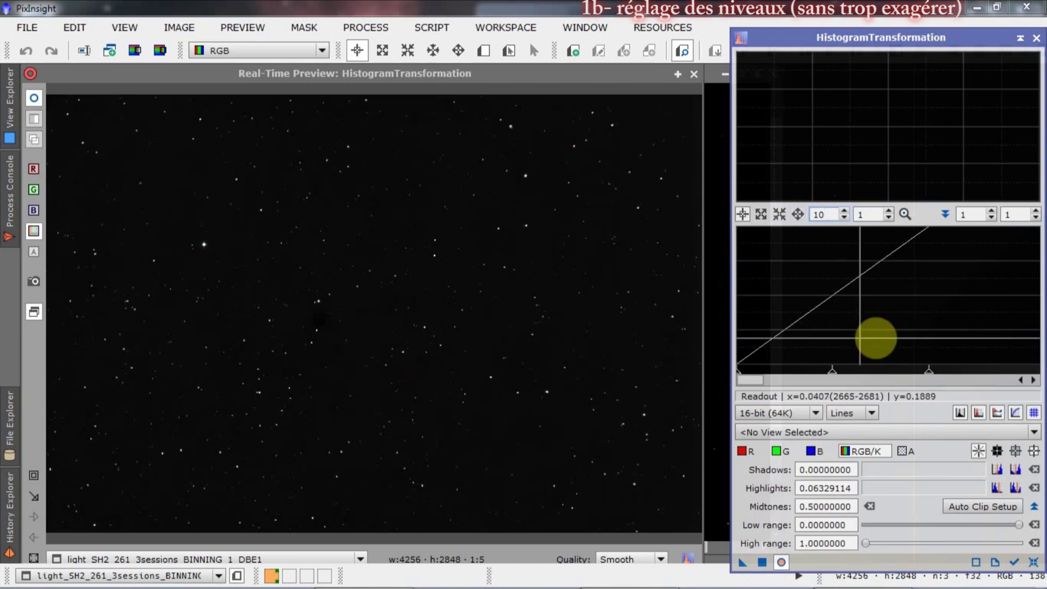
Step: Set highlights to 0.03056327 and midtones to 0.14876035, and load the DBE1 image's histogram at a horizontal zoom of 24
drag(933, 373, 750, 363)
click(843, 211)
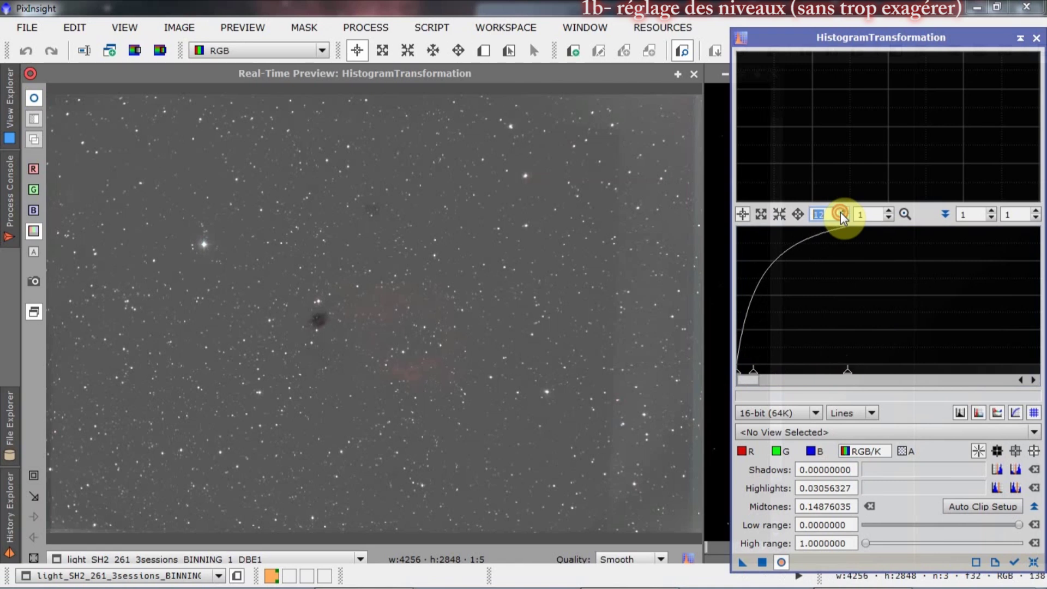
drag(840, 212, 840, 213)
click(855, 434)
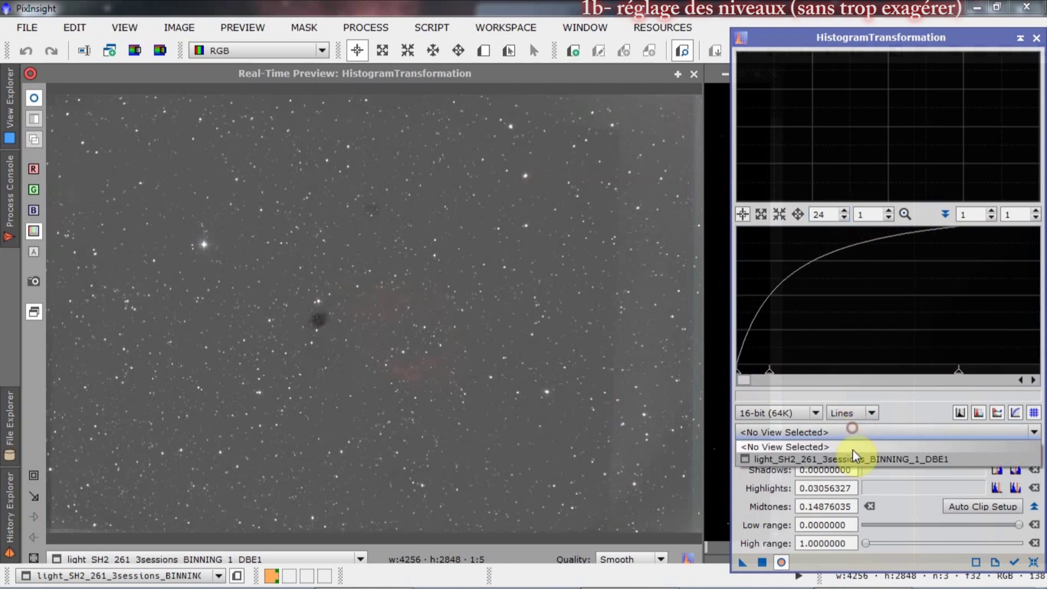
click(853, 460)
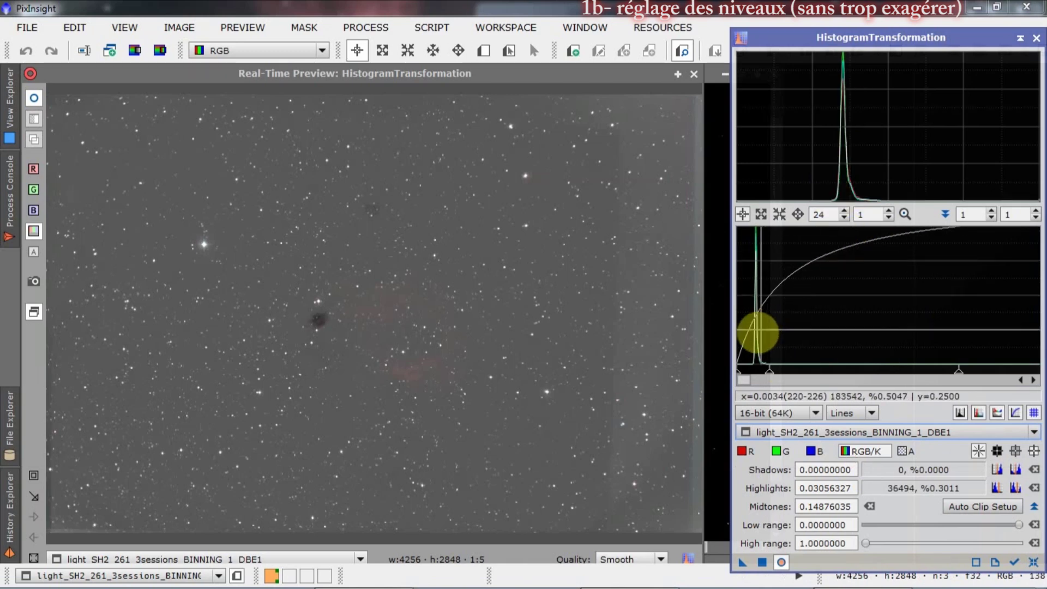
Step: Try raising the shadows to 0.00242029 and lowering the midtones to 0.10884134
drag(740, 379, 750, 377)
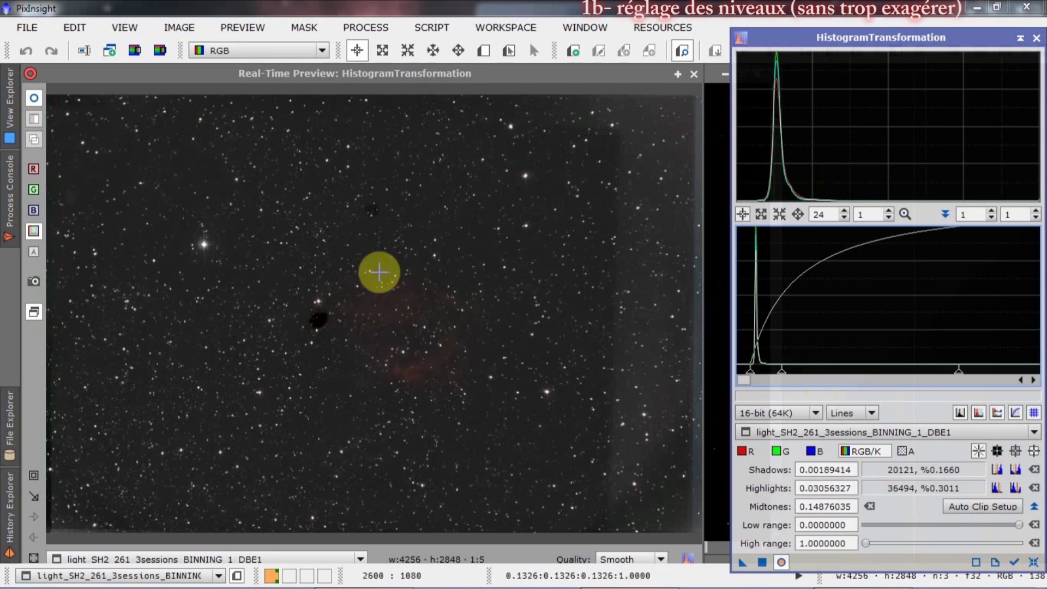
drag(785, 376, 754, 379)
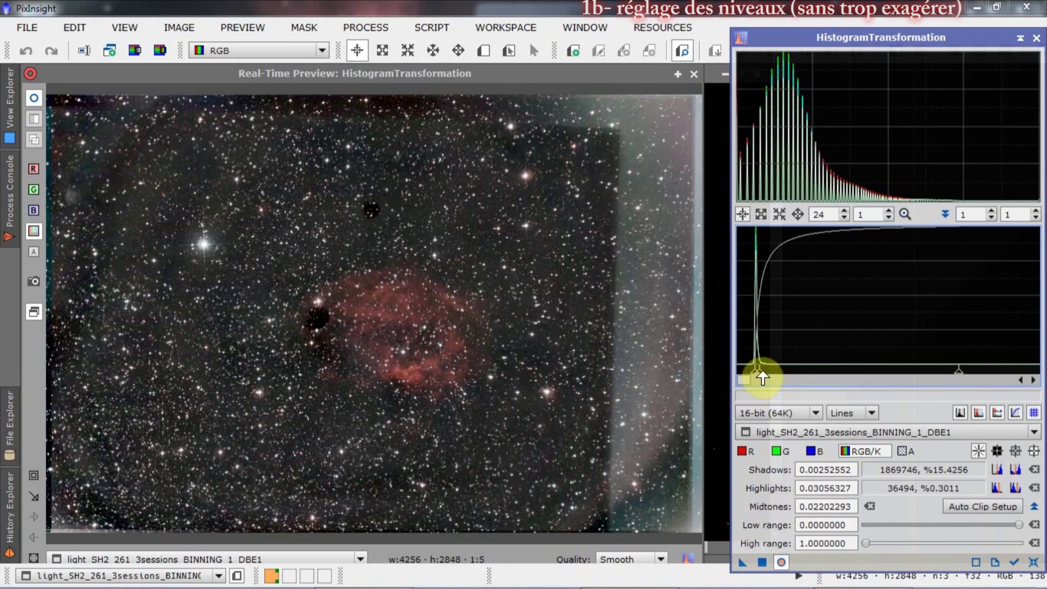
drag(759, 375, 760, 376)
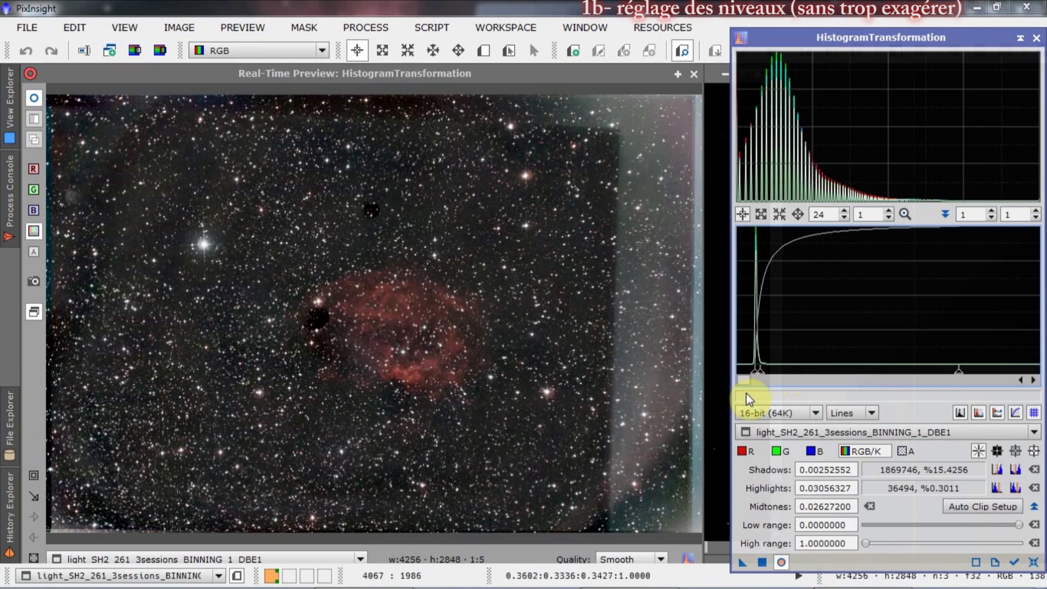
mouse_move(764, 375)
mouse_down()
mouse_move(785, 376)
mouse_move(753, 376)
mouse_up()
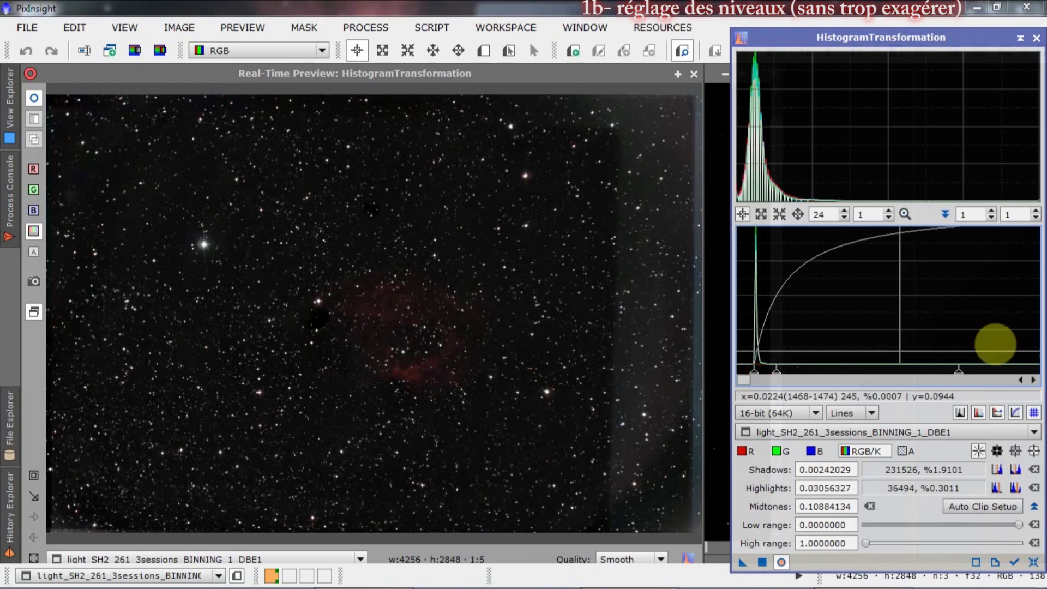
Step: Refine the levels to shadows 0.00240222, midtones 0.17518237 and highlights 0.01429011, using a horizontal histogram zoom of 41
drag(956, 376, 859, 372)
drag(768, 374, 750, 376)
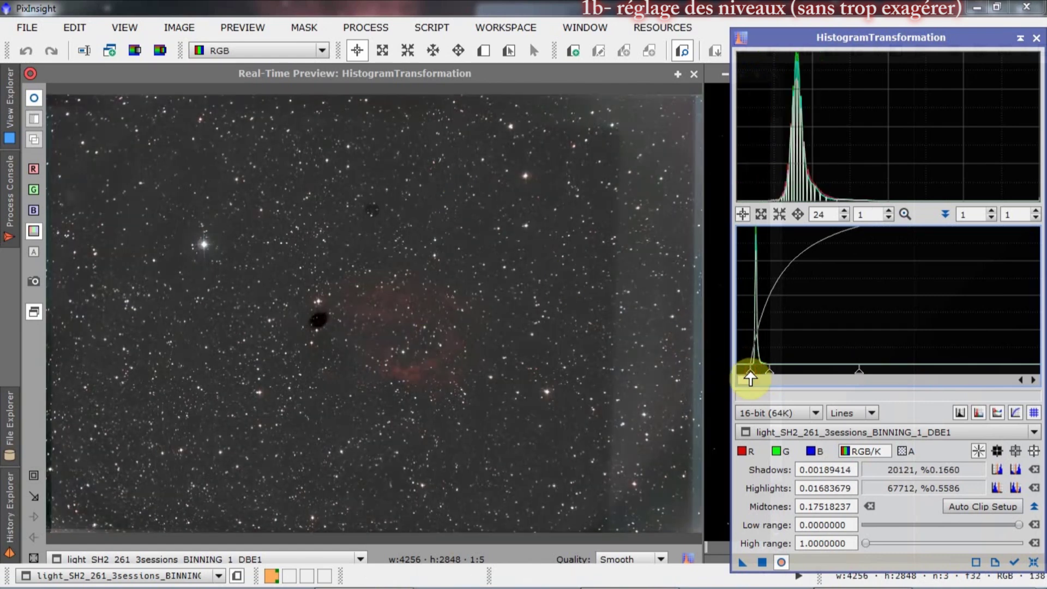
click(843, 210)
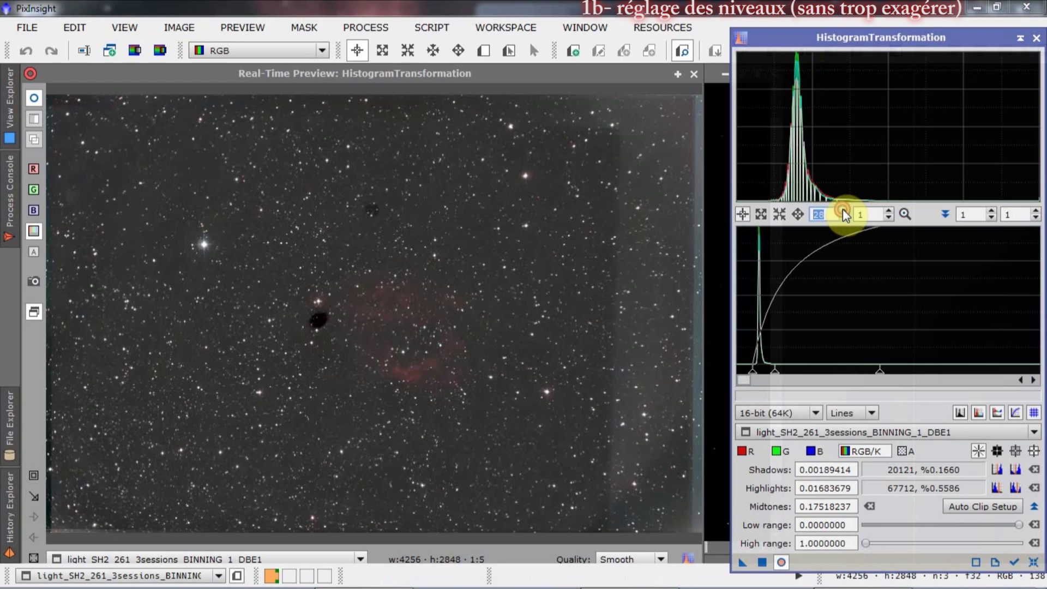
click(843, 209)
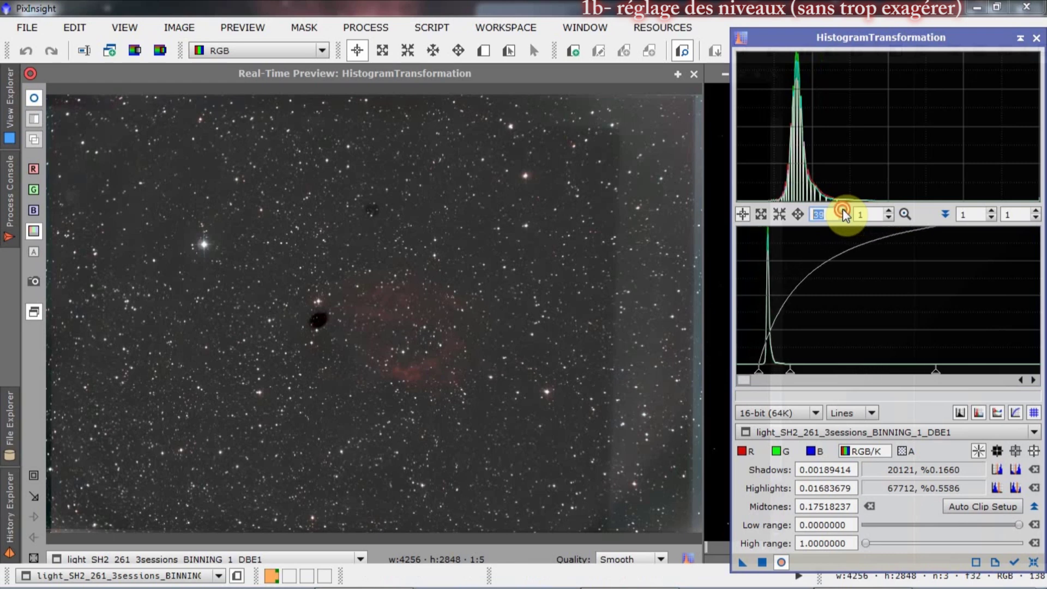
drag(761, 375, 766, 376)
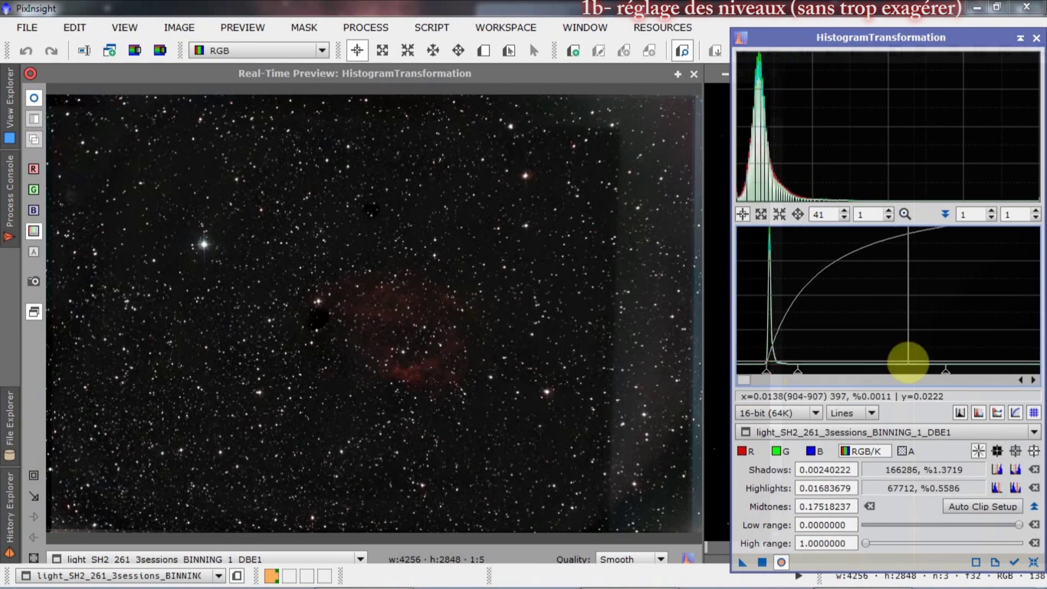
drag(944, 373, 914, 374)
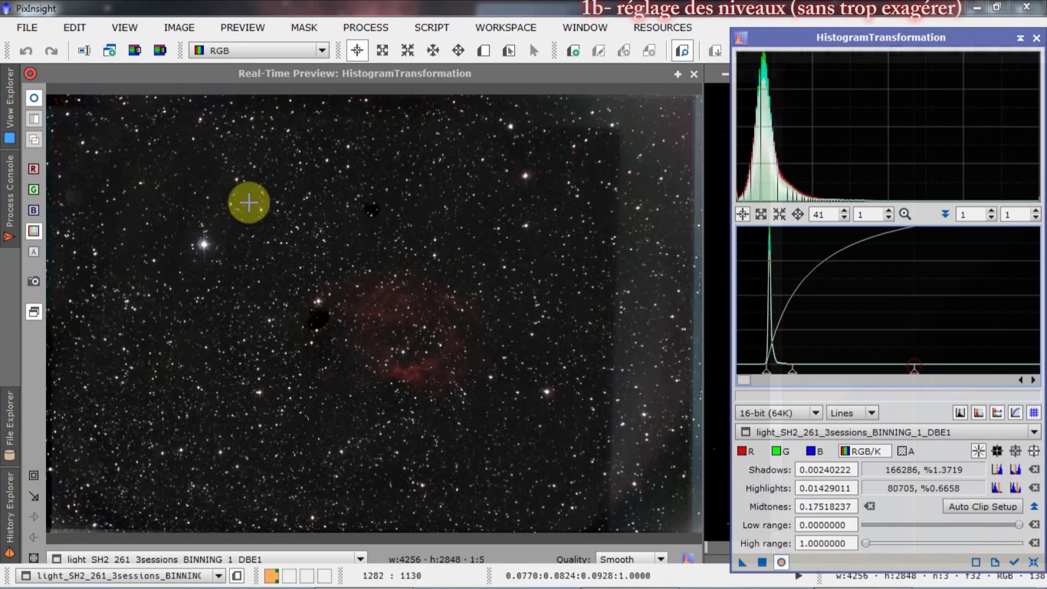
Step: Apply the histogram transformation to the DBE1 image, close the real-time preview, and inspect the dust spot beside the nebula at 1:1
click(763, 565)
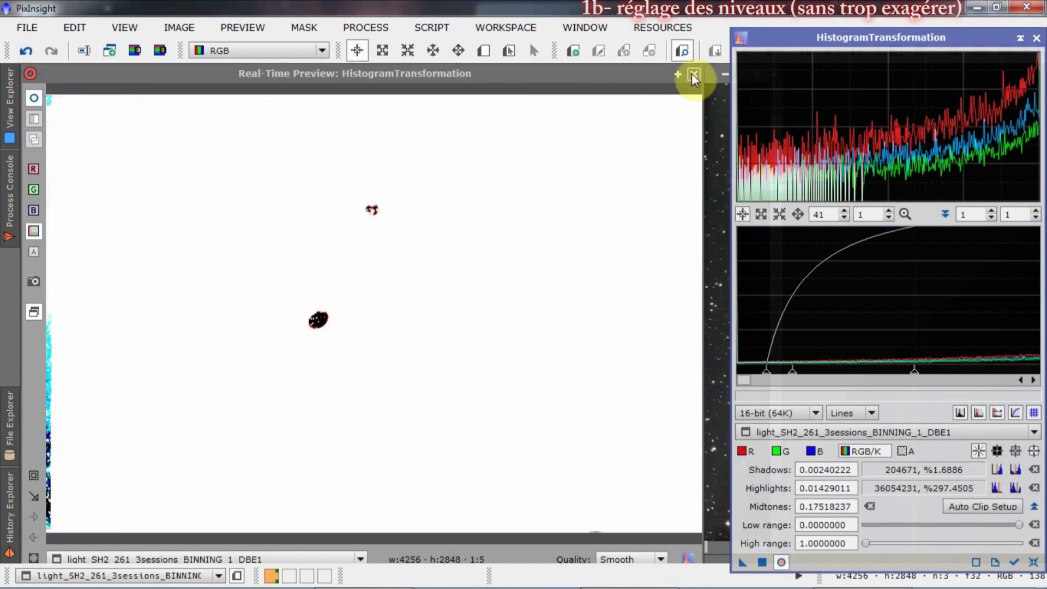
click(692, 74)
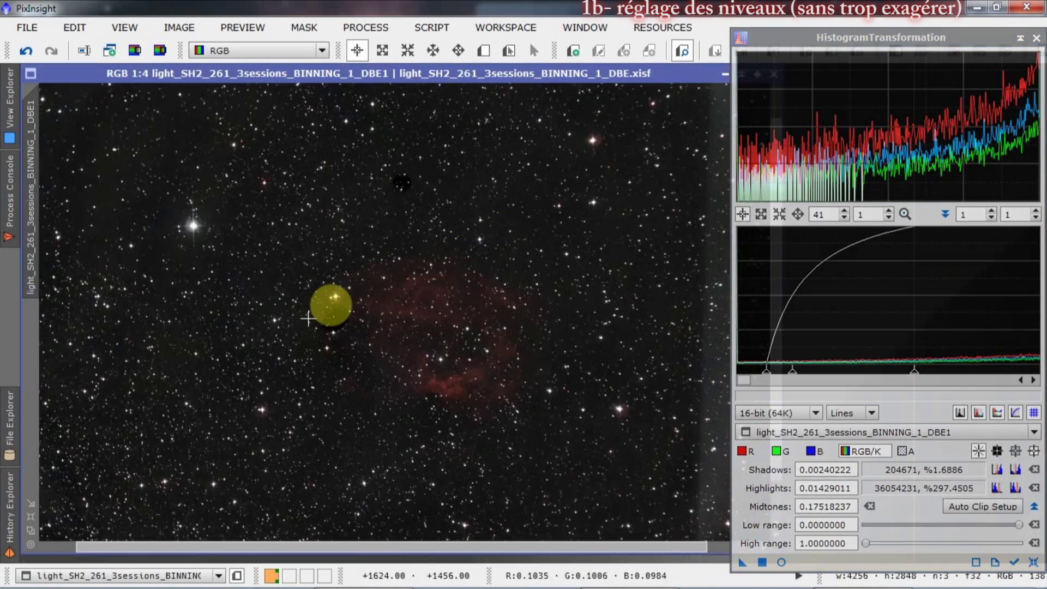
scroll(362, 341, up, 3)
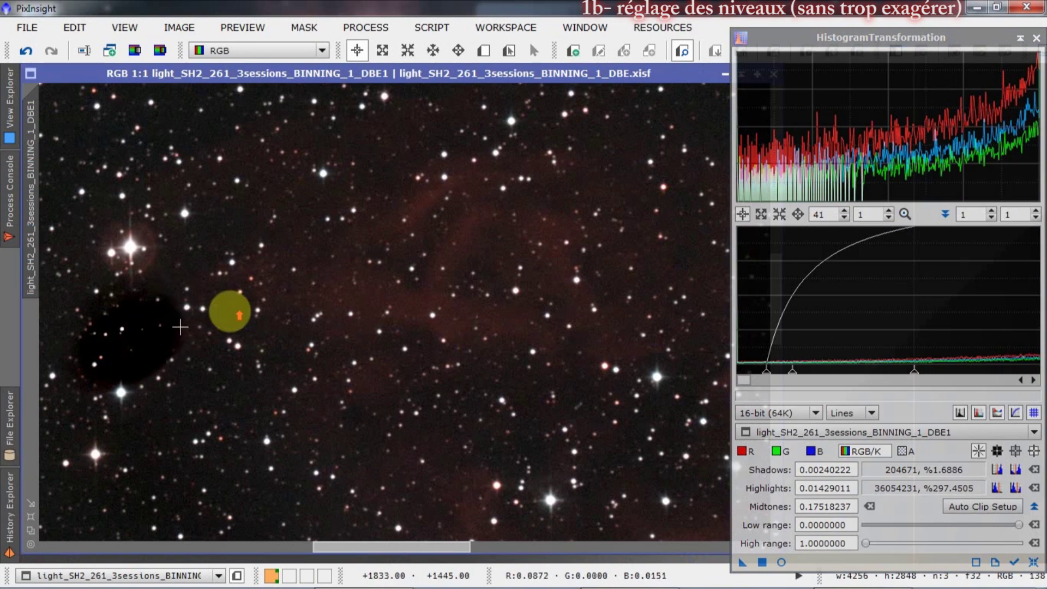
scroll(179, 327, down, 3)
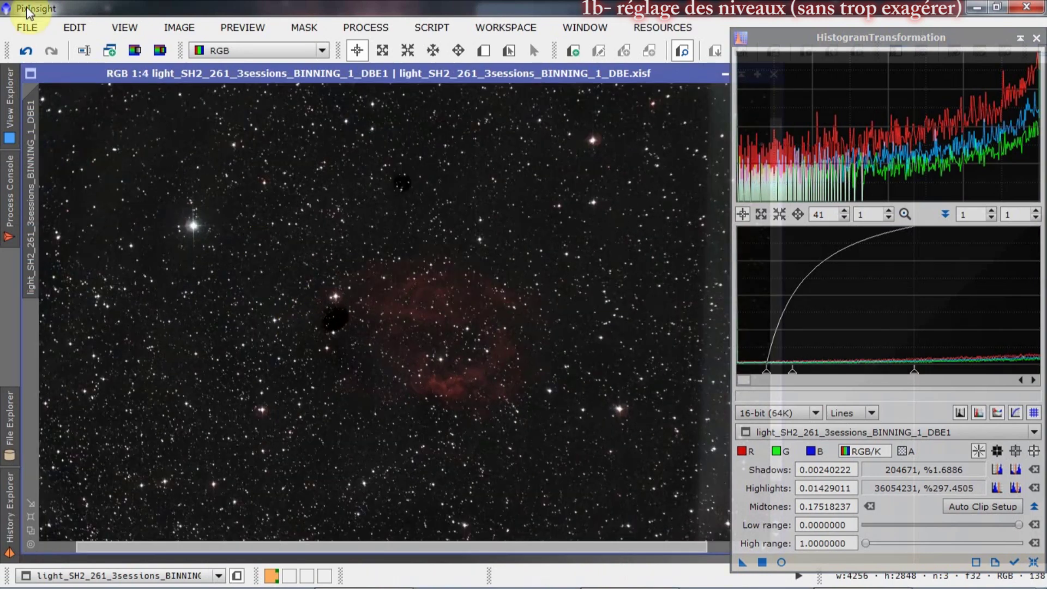
Step: Save the stretched image in XISF format as light_SH2_261_3sessions_BINNING_1_DBE_HT.xisf in the Photos 2020-03-31 - SH2-261 folder
click(29, 27)
click(103, 175)
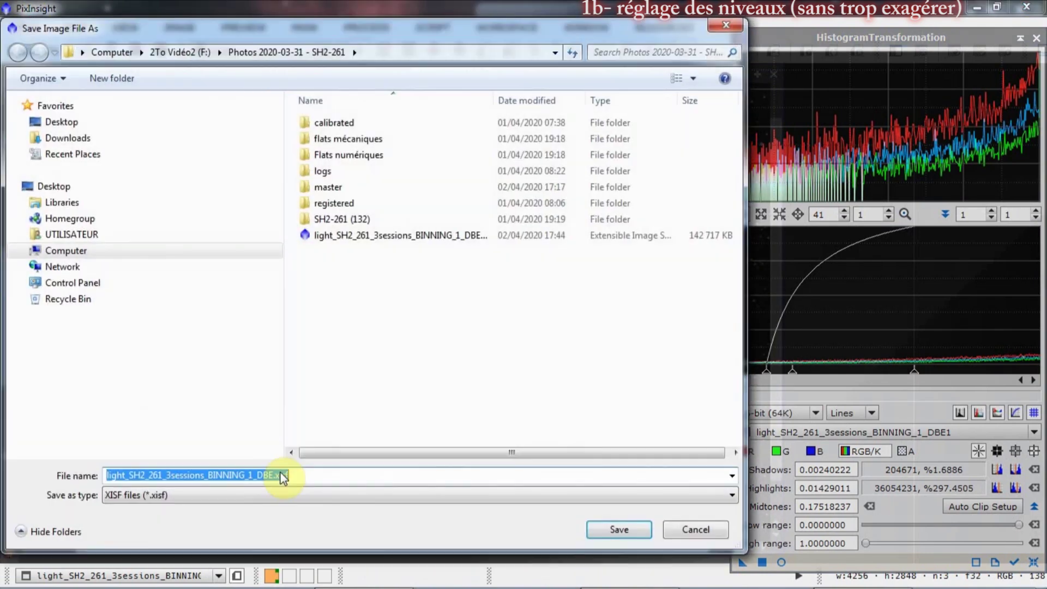
click(269, 474)
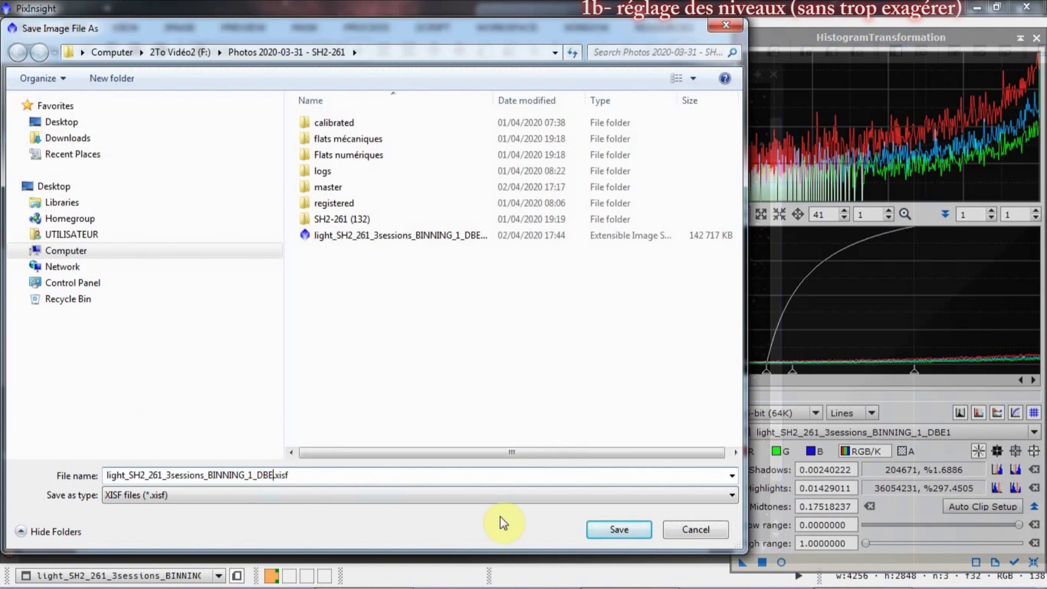
key(Return)
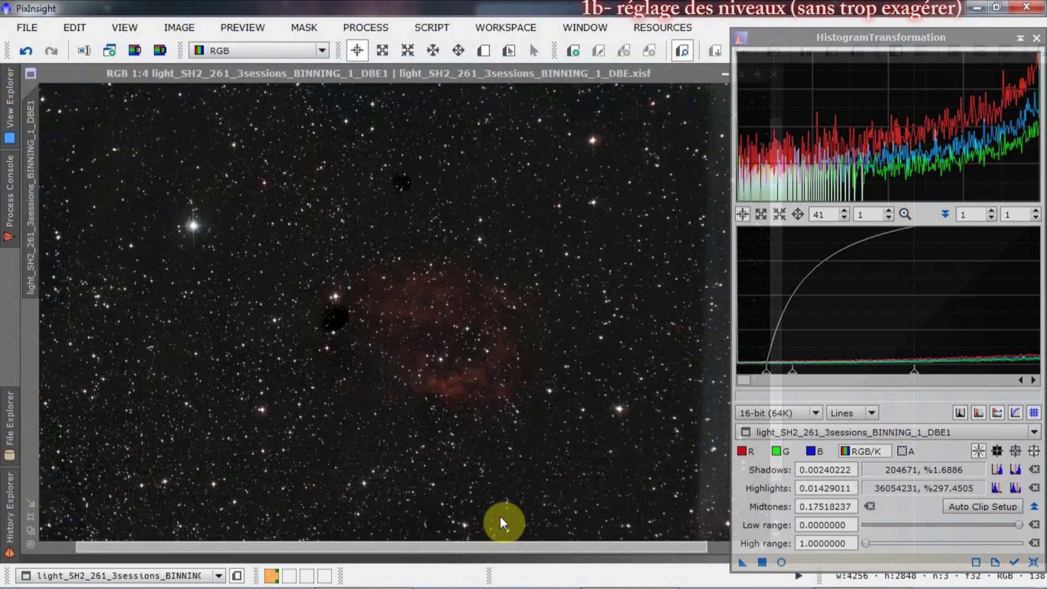
click(603, 479)
Step: Save a TIFF copy as light_SH2_261_3sessions_BINNING_1_DBE_HT.tif with 16-bit unsigned integer samples and no compression
click(27, 28)
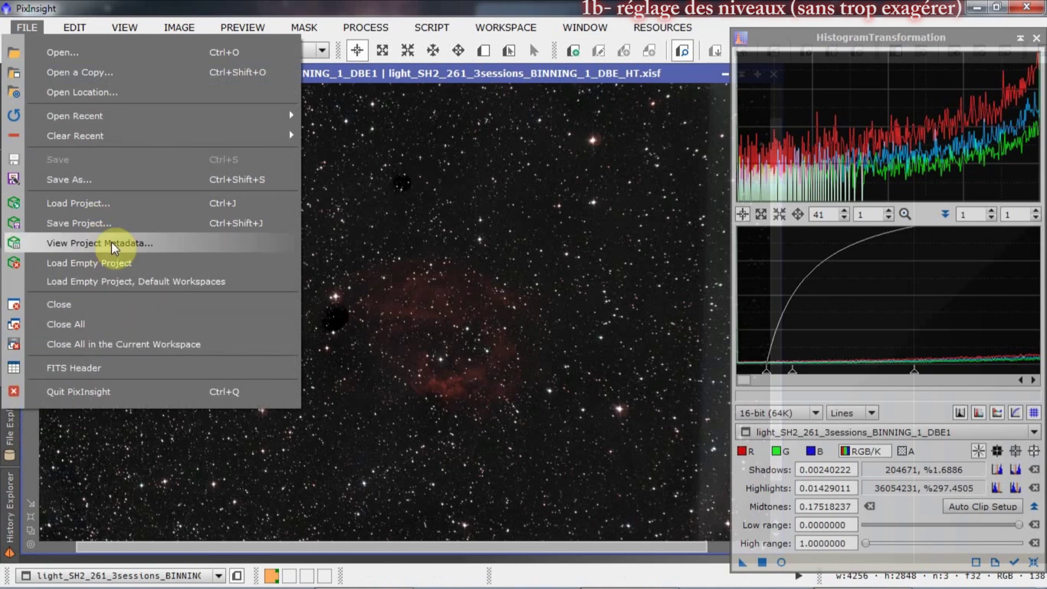
click(126, 181)
click(302, 493)
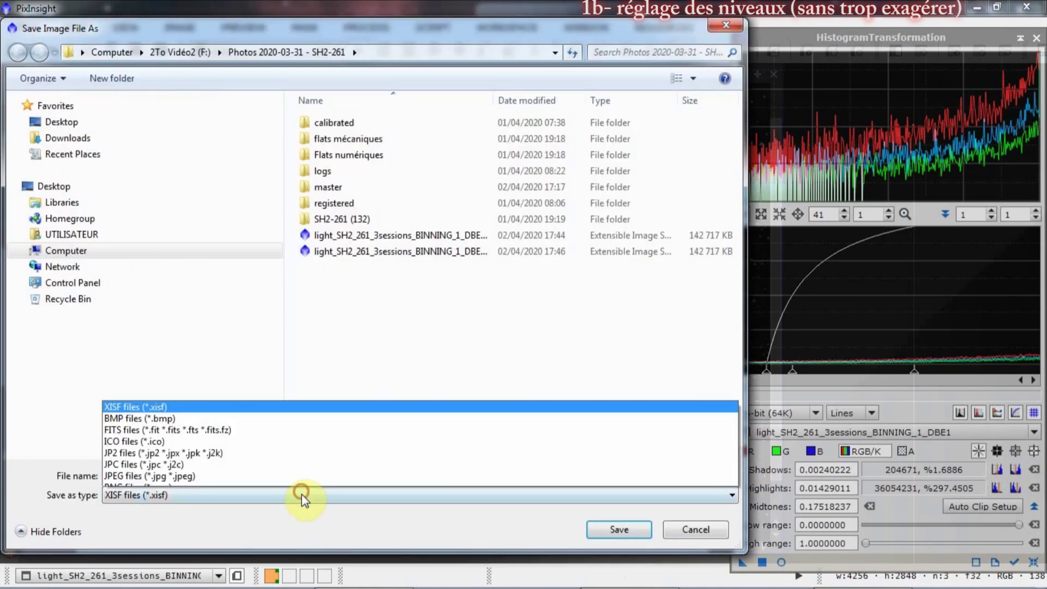
click(303, 439)
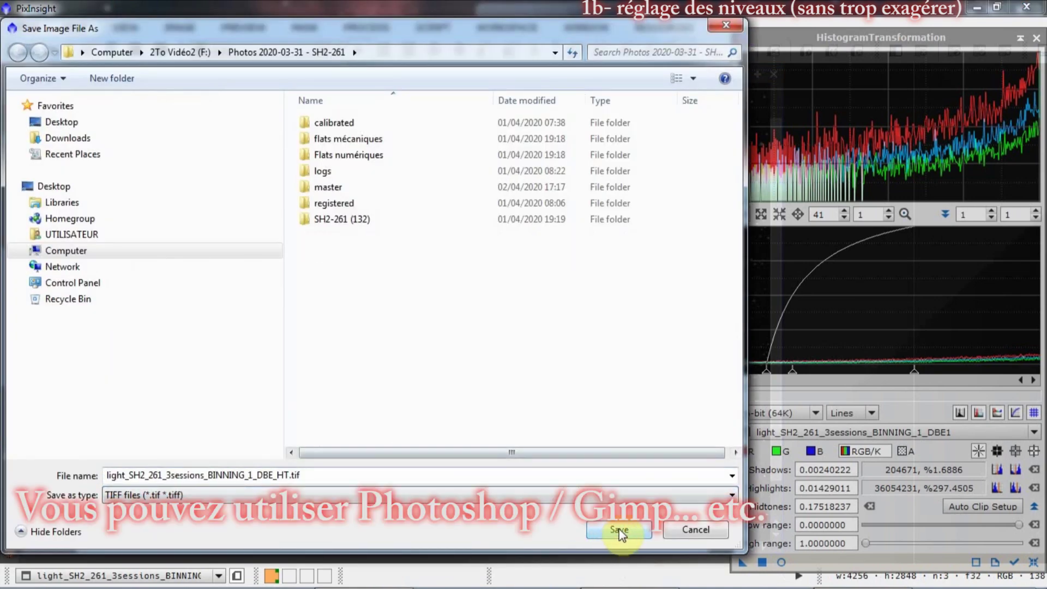
click(619, 529)
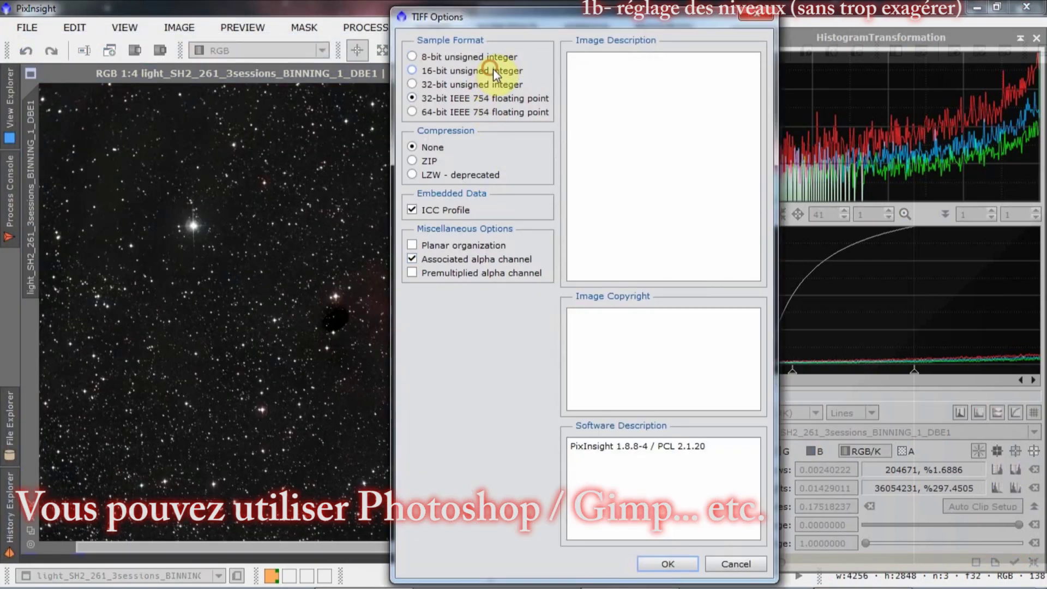
click(669, 564)
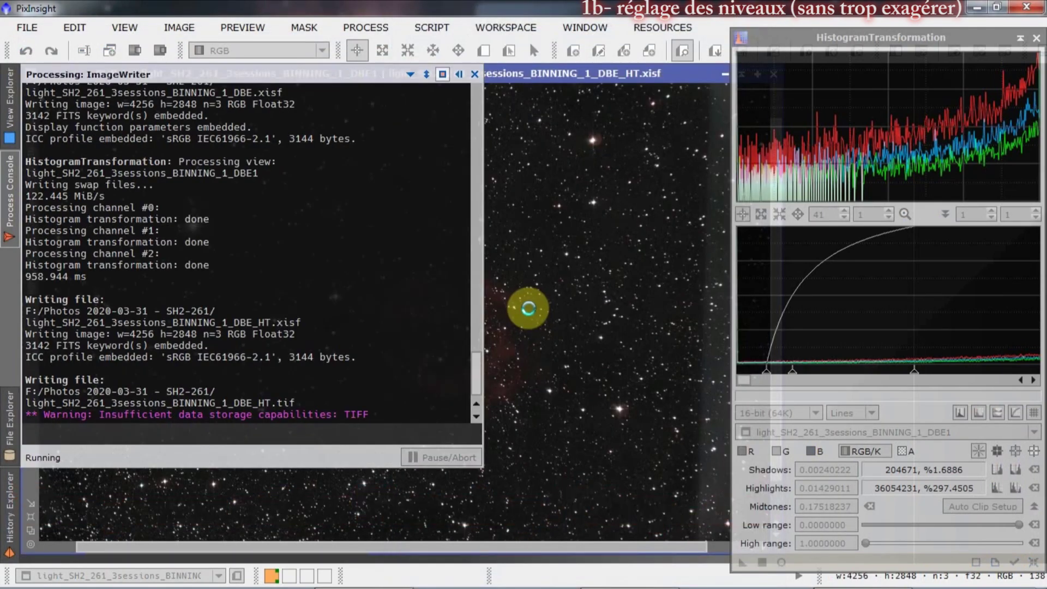
Step: Open light-SH2-261-2sessions-BINNING_1_DBE.xisf from the master folder, then reset and reapply its automatic screen stretch
key(alt+Tab)
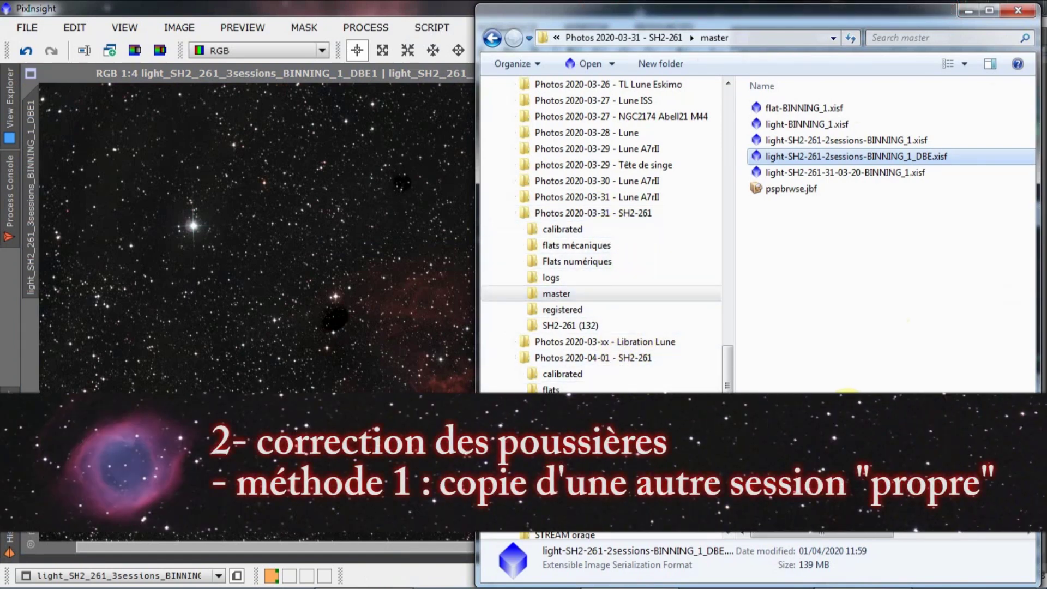
drag(853, 158, 422, 173)
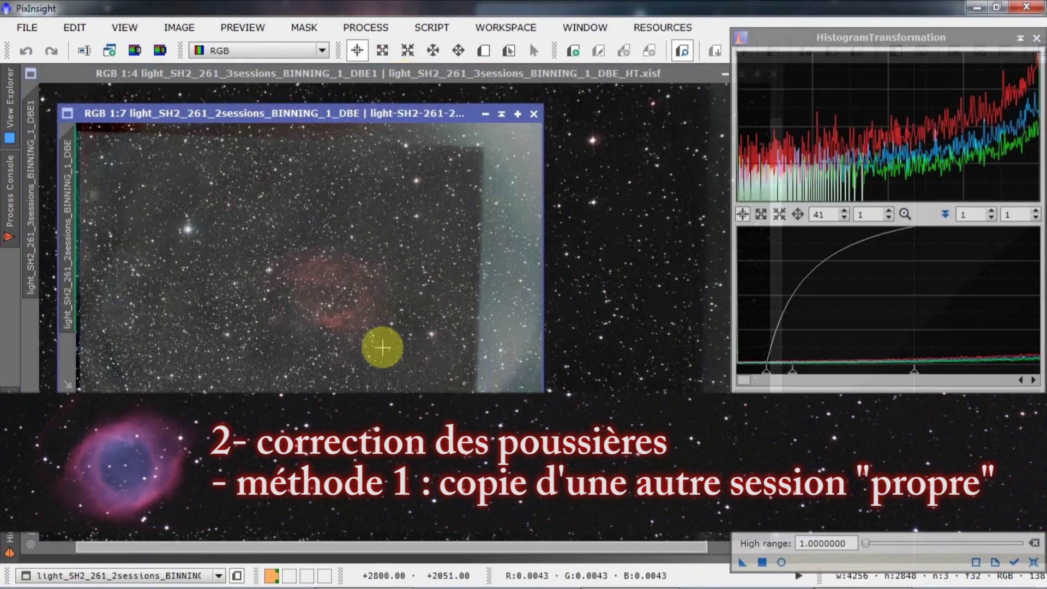
key(ctrl+F12)
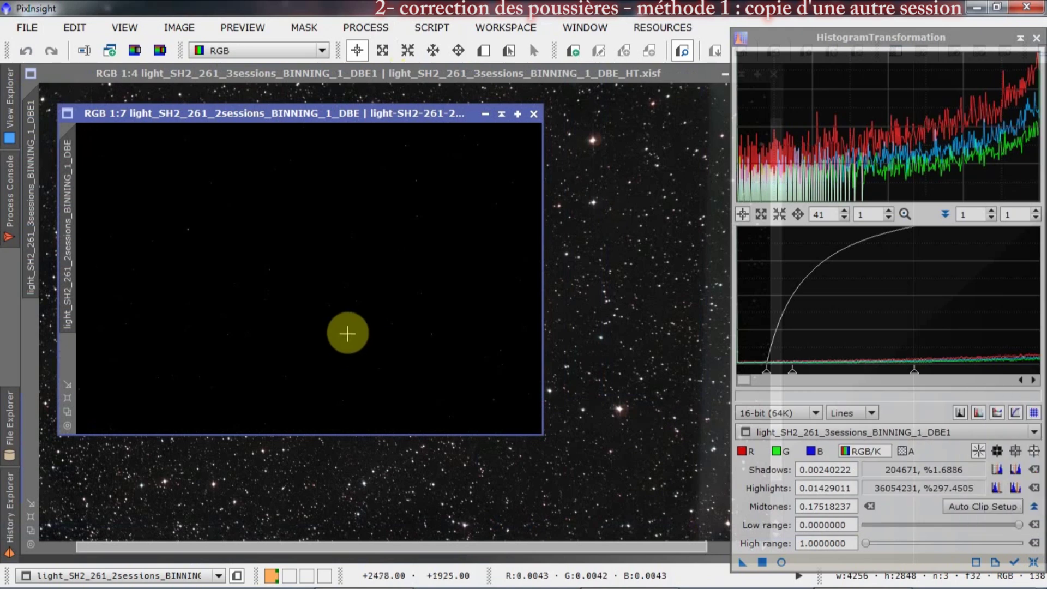
key(ctrl+a)
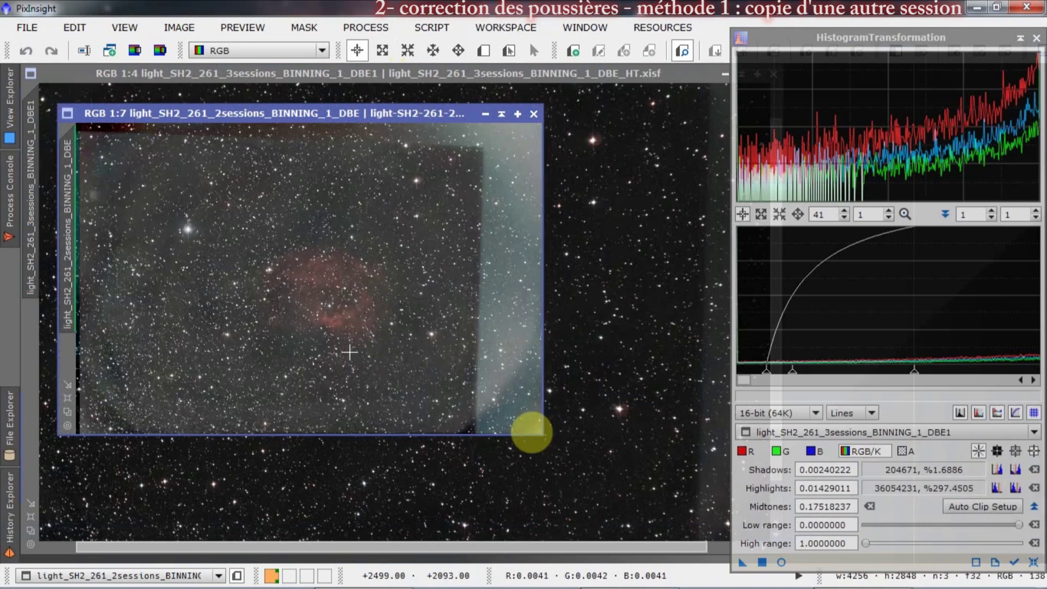
Step: Enlarge the 2sessions image window and frame the star field beside the nebula, around the dust spot's location, at 1:1
scroll(360, 289, up, 3)
scroll(369, 274, up, 2)
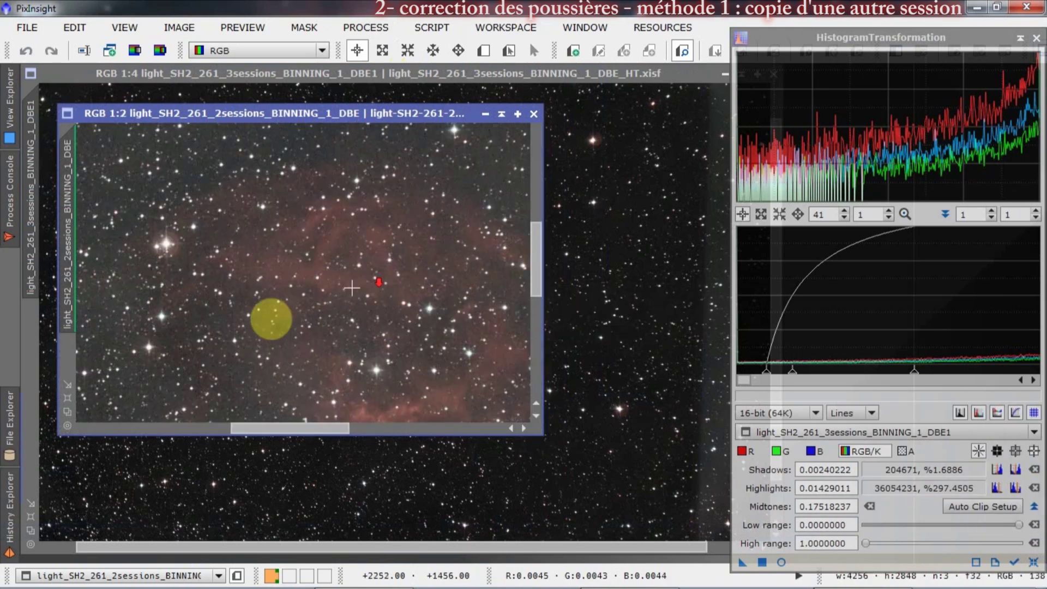
drag(317, 426, 279, 418)
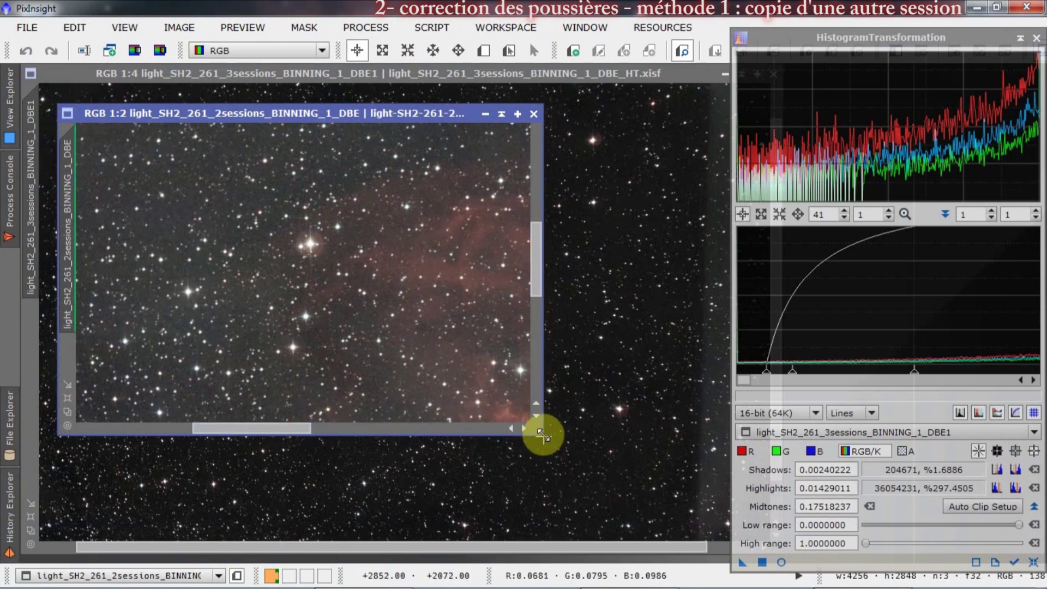
drag(543, 431, 632, 519)
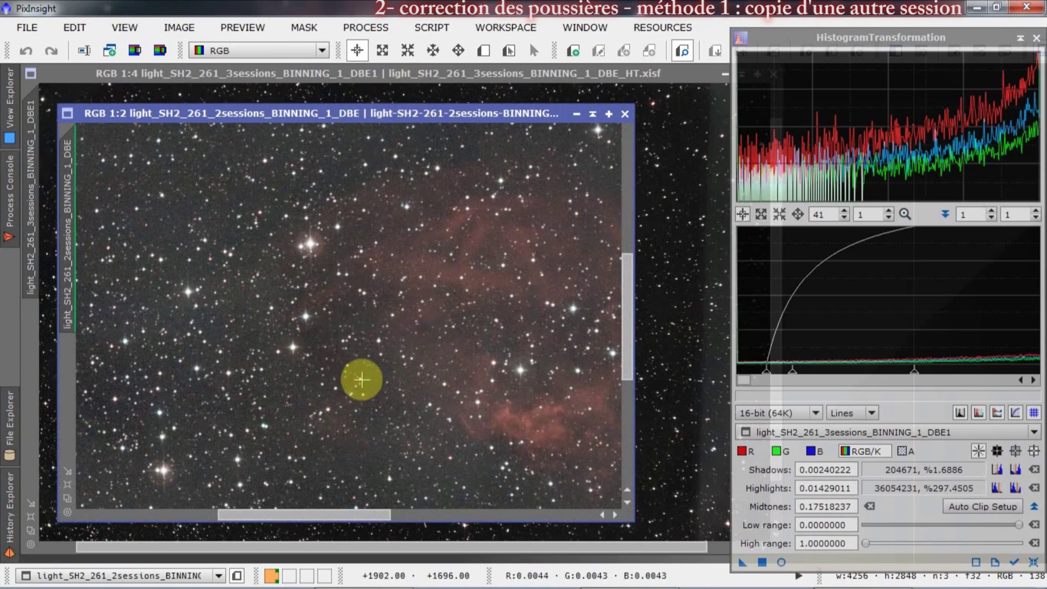
drag(361, 380, 205, 311)
scroll(241, 307, up, 1)
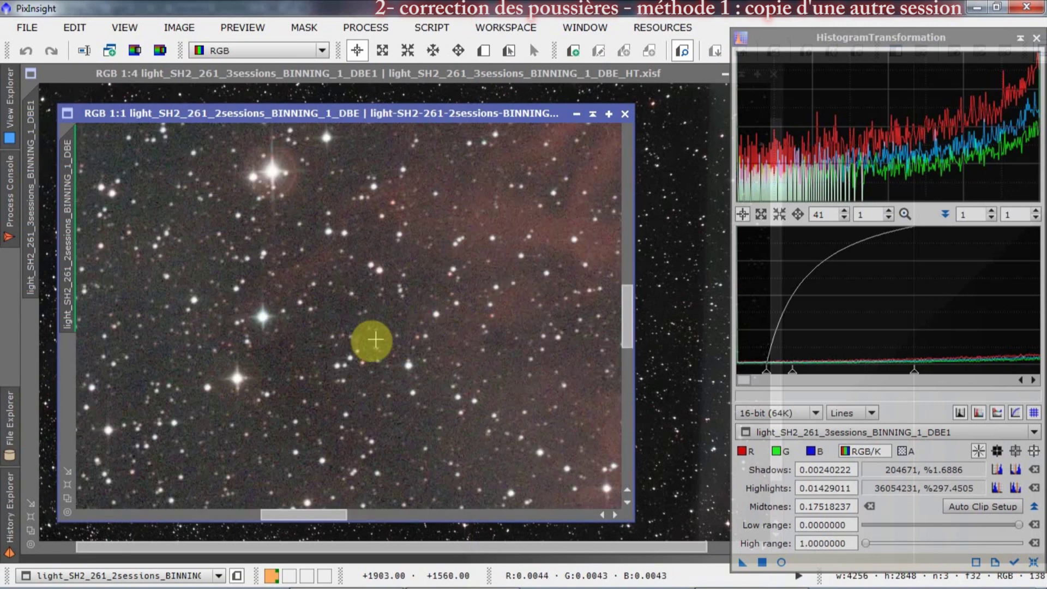
drag(388, 113, 372, 86)
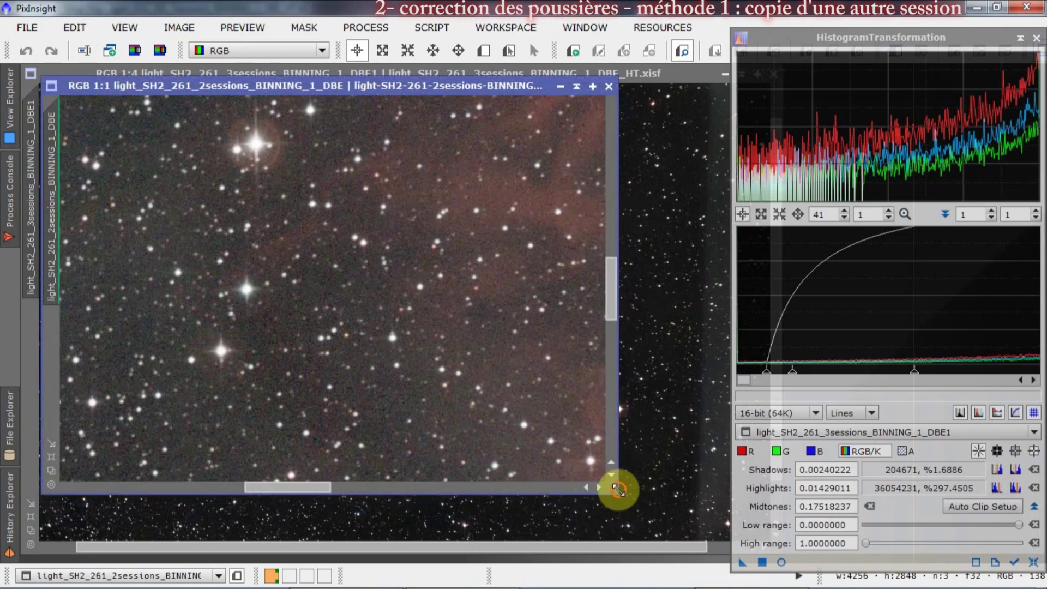
drag(617, 489, 660, 525)
drag(354, 518, 336, 518)
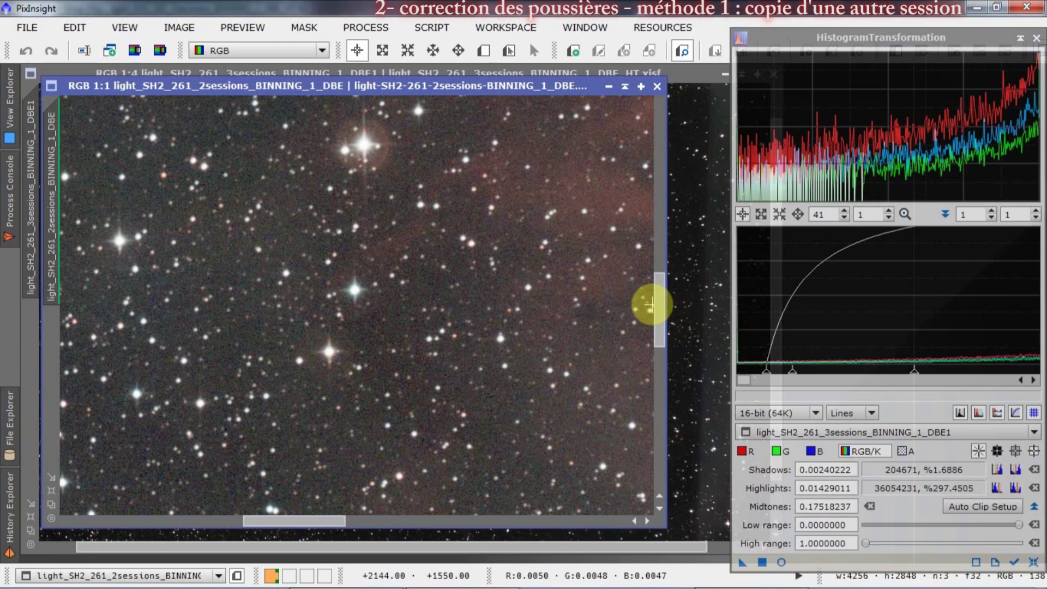
Step: Browse the Photos 2020-03-31 - SH2-261 folder with Paint Shop Pro 9 and open light_SH2_261_3sessions_BINNING_1_DBE_HT.tif
key(alt+Tab)
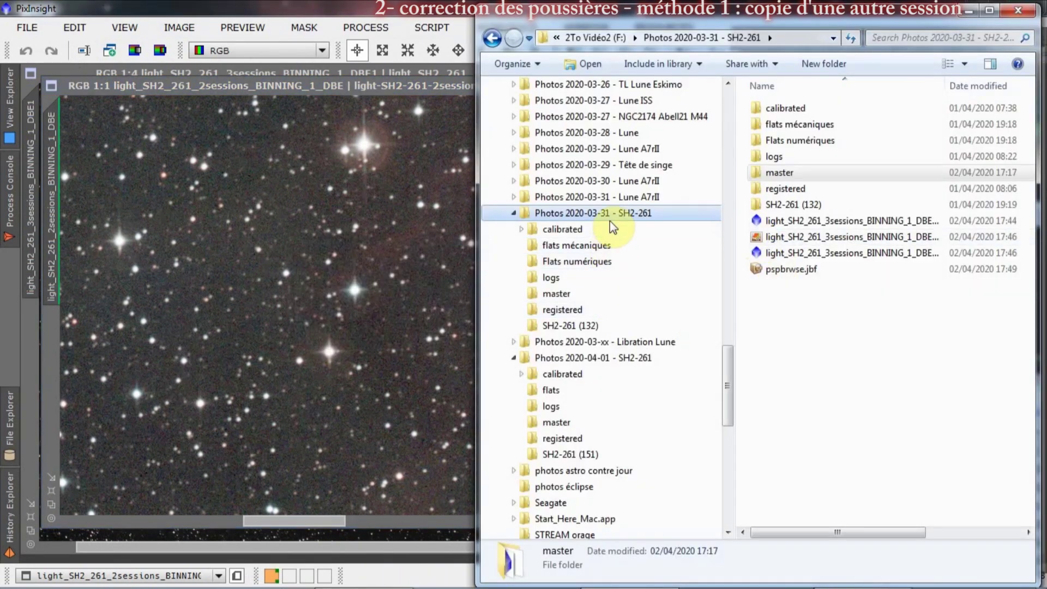
right_click(615, 213)
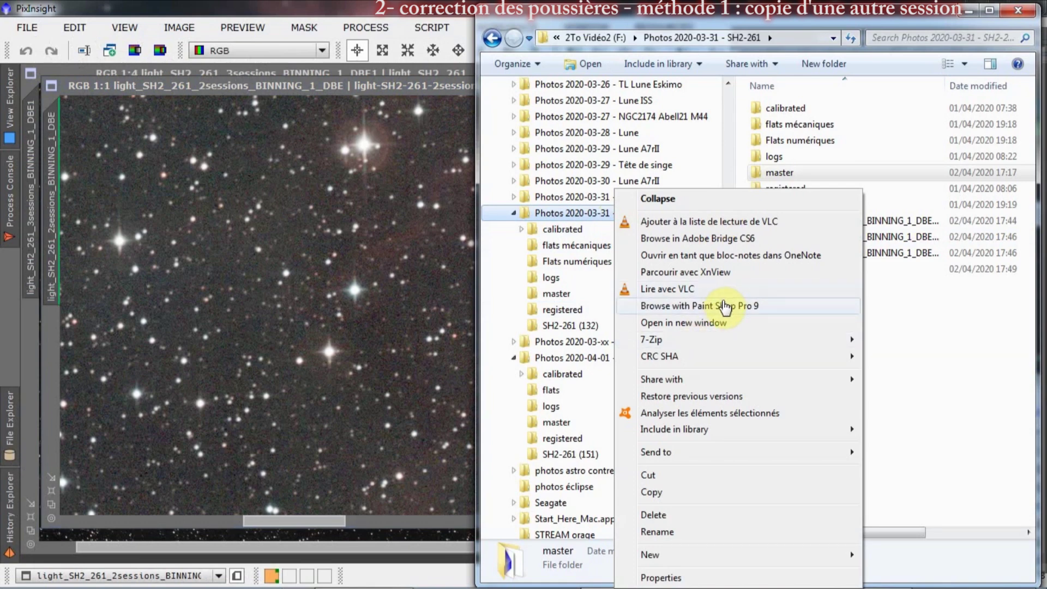
click(724, 307)
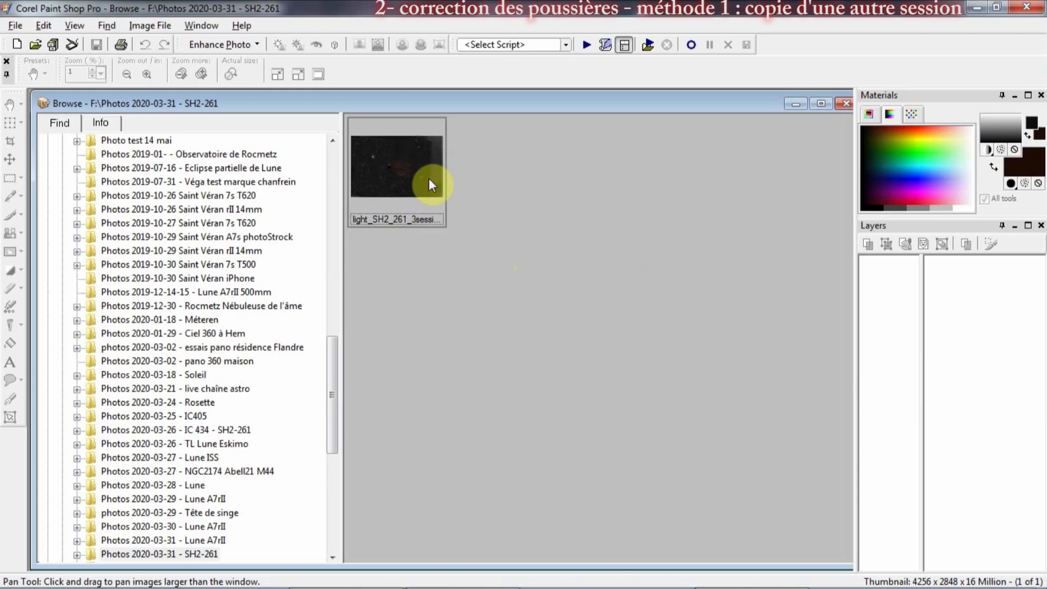
double_click(428, 178)
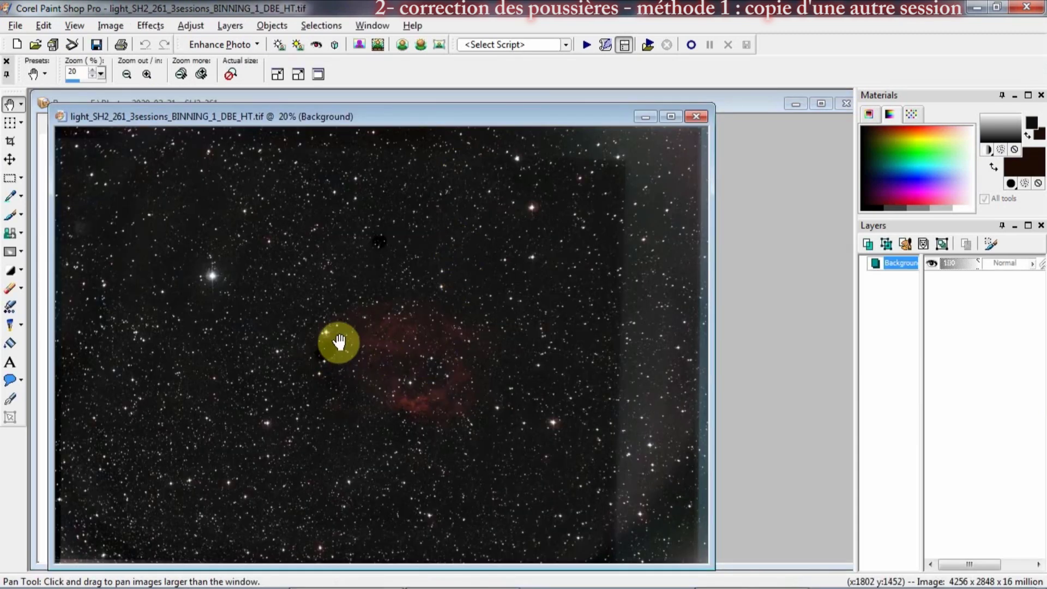
Step: Undo the trial paste of the PixInsight screen capture into the TIFF and paste the capture as a new image
scroll(332, 352, up, 4)
drag(404, 398, 415, 369)
key(ctrl+e)
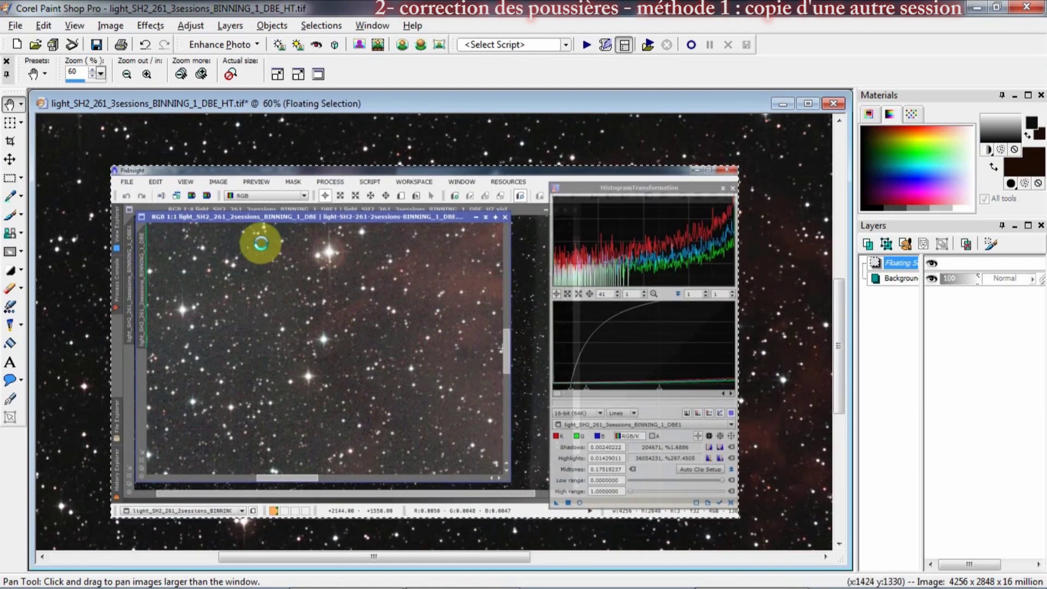
key(ctrl+z)
key(ctrl+v)
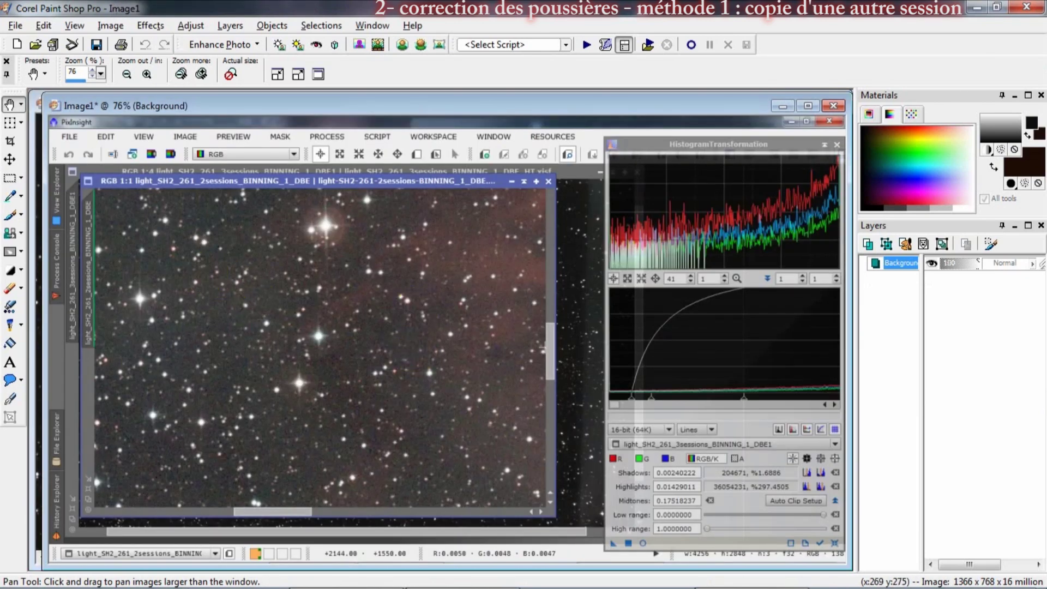
Step: Select the star field of the 2sessions image in the screen capture and paste it onto the TIFF near the nebula
key(s)
drag(101, 194, 539, 502)
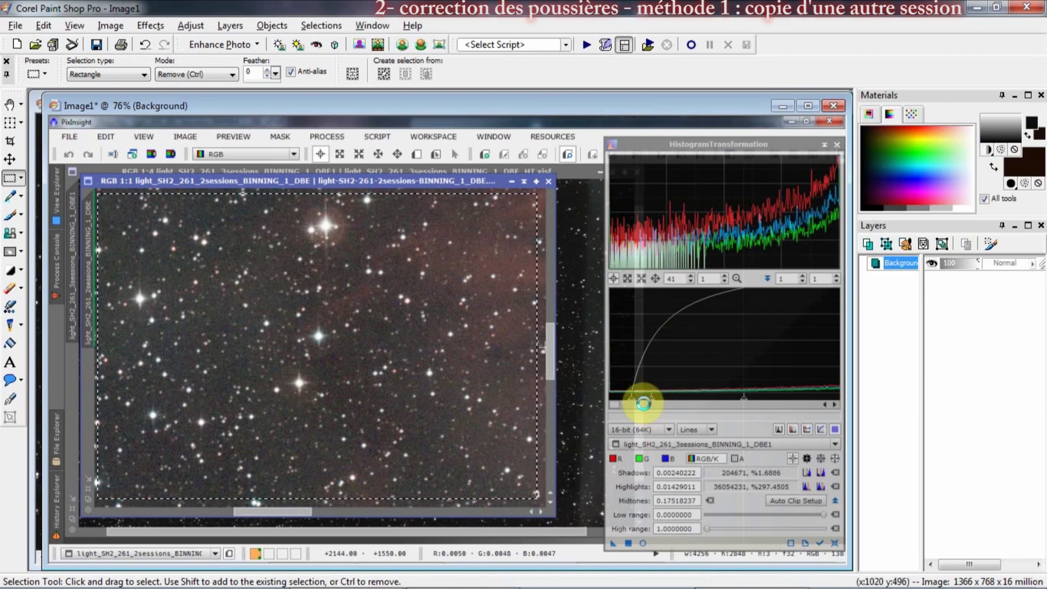
key(ctrl+e)
click(420, 334)
Step: Promote the pasted star field to a layer, align it with the background stars at reduced opacity, and restore its opacity to 100
click(321, 25)
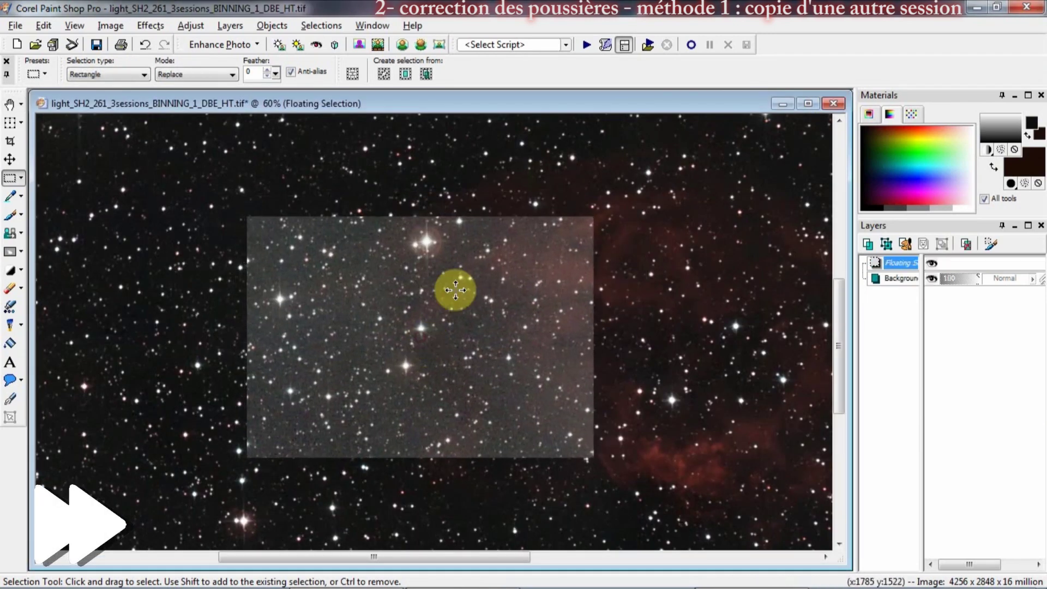
click(393, 250)
drag(975, 264, 954, 264)
scroll(345, 338, up, 5)
click(10, 159)
drag(357, 370, 346, 381)
drag(959, 263, 1042, 269)
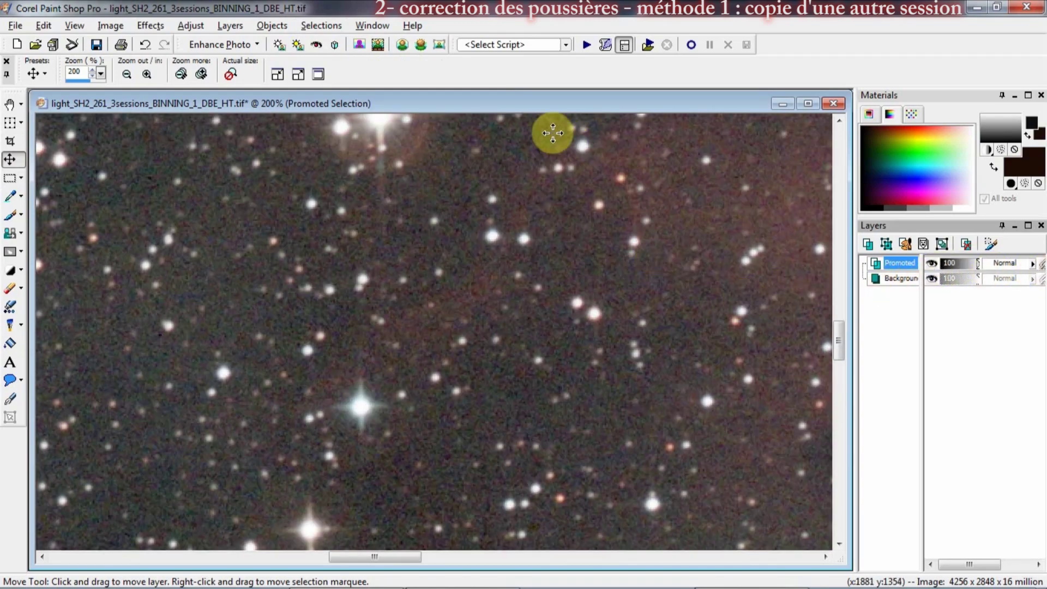
click(558, 100)
scroll(404, 313, down, 4)
scroll(435, 386, up, 4)
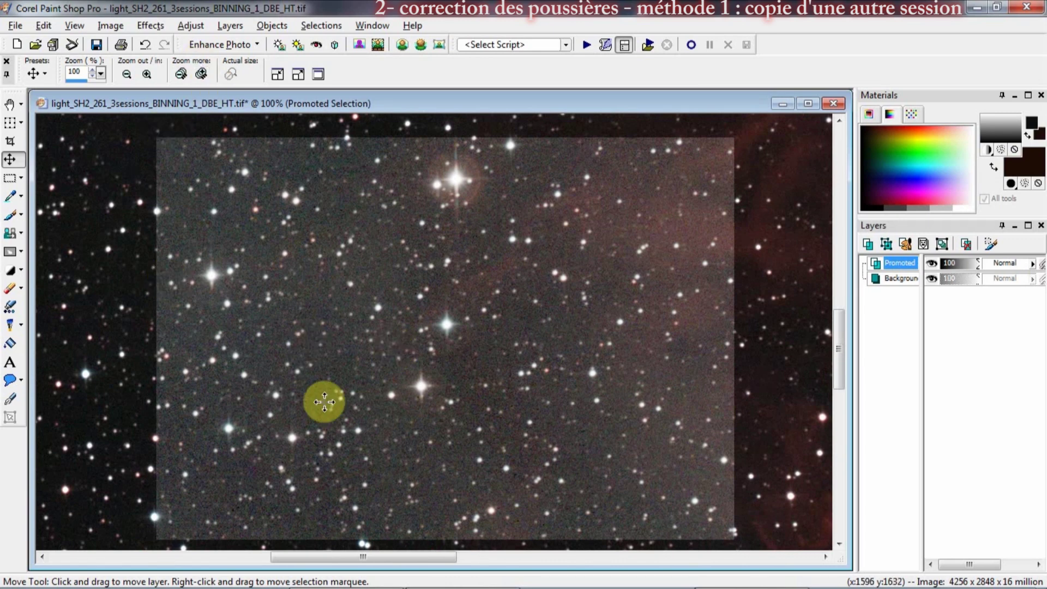
Step: Apply Manual Color Correction to the pasted layer, matching its gray background to the TIFF's sky with hue 85, saturation 11 and lightness 23
click(191, 25)
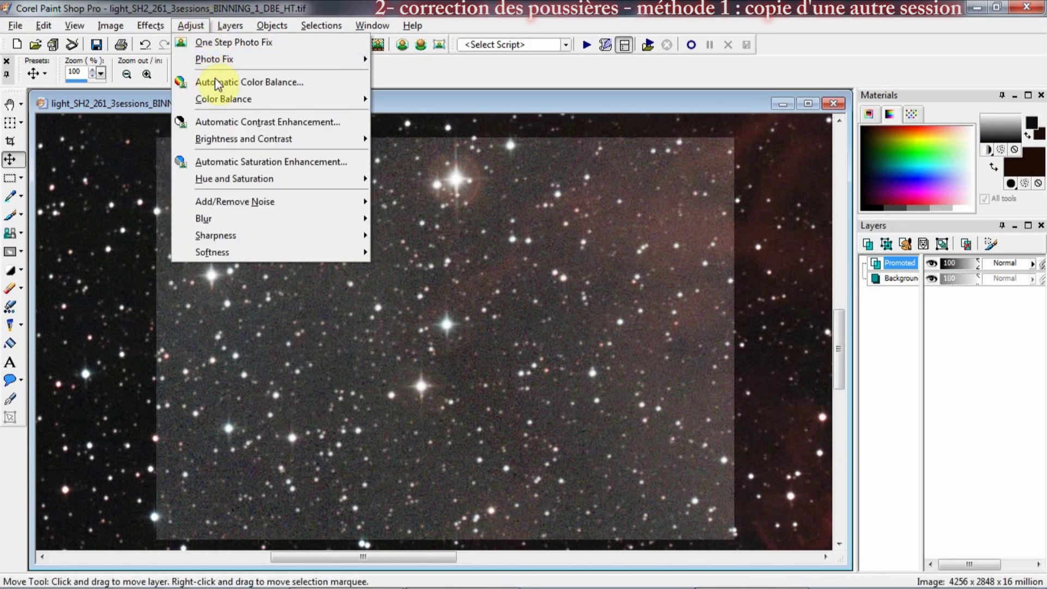
mouse_move(228, 105)
click(403, 184)
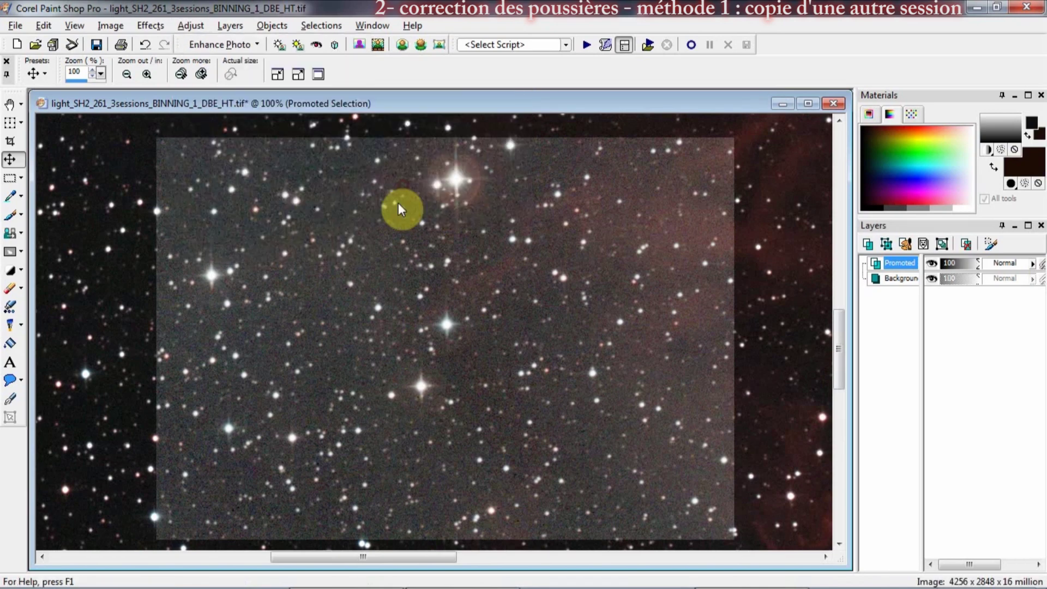
click(178, 216)
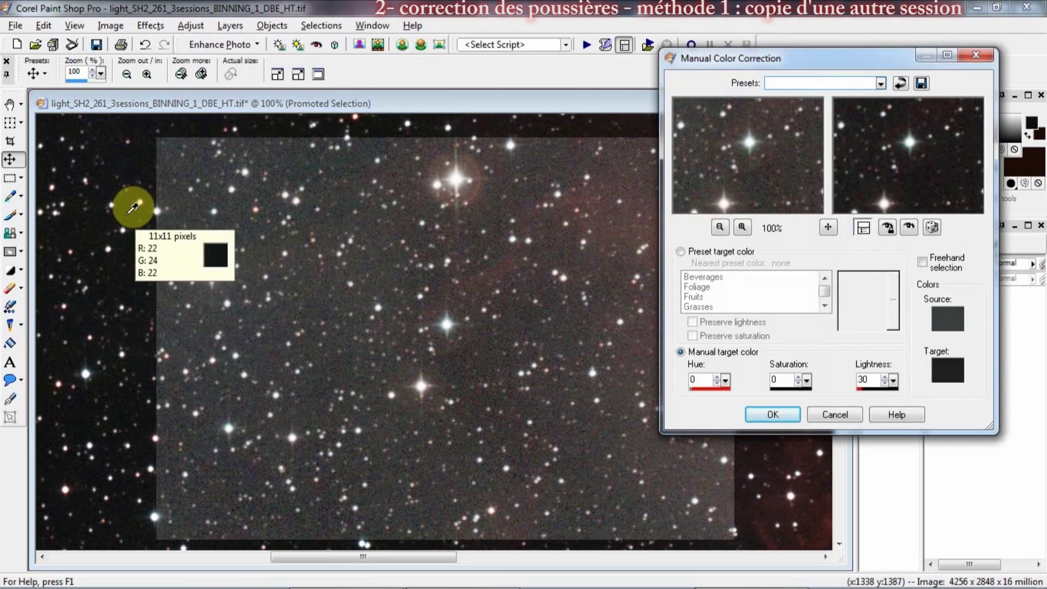
click(909, 228)
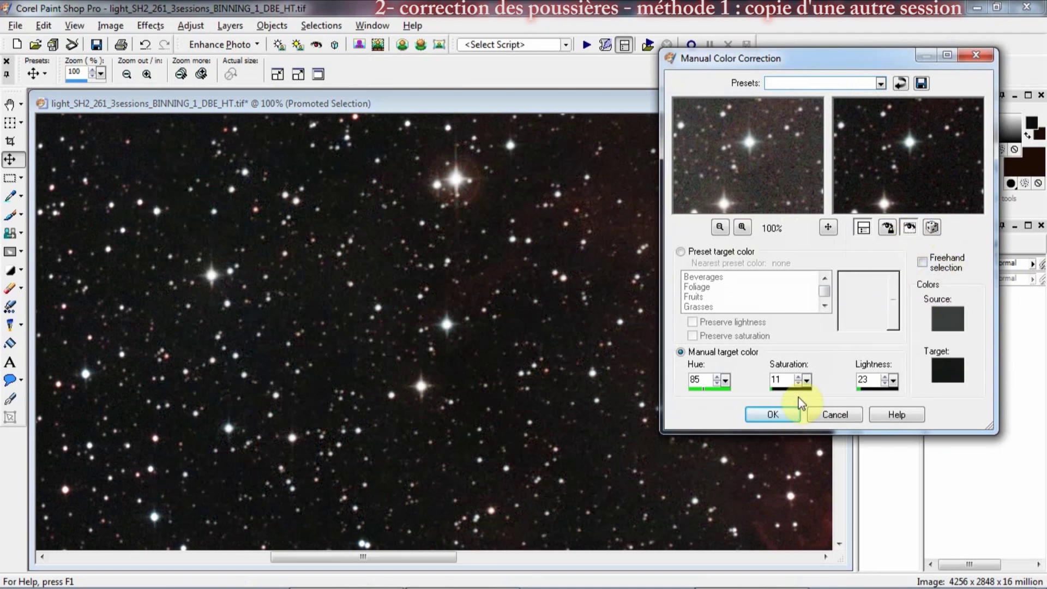
click(791, 415)
Step: Toggle the pasted layer's visibility at different zooms to compare the dust spot area with and without it
scroll(551, 374, down, 3)
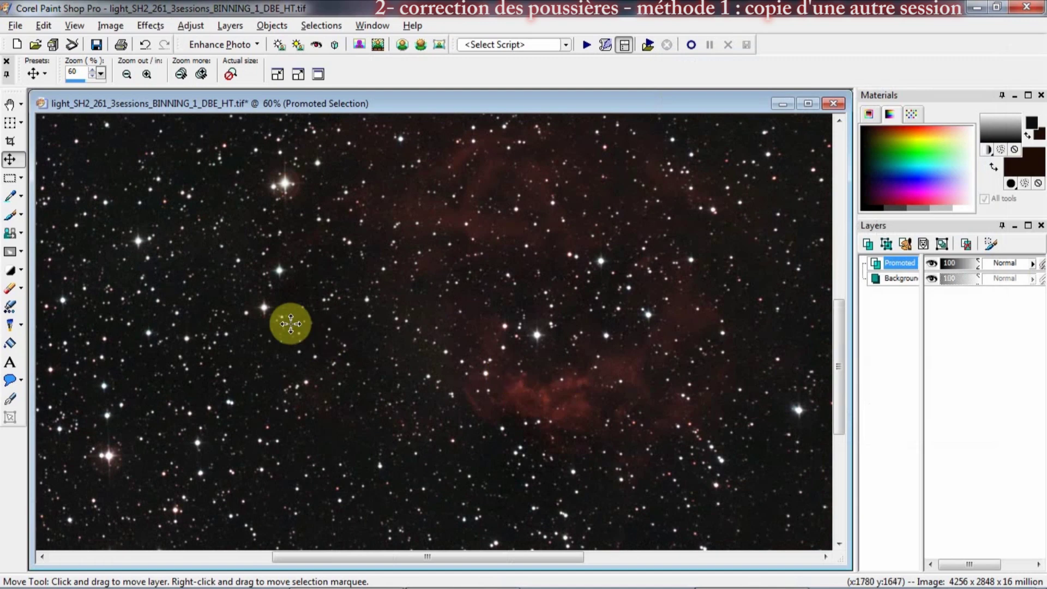
scroll(322, 257, down, 1)
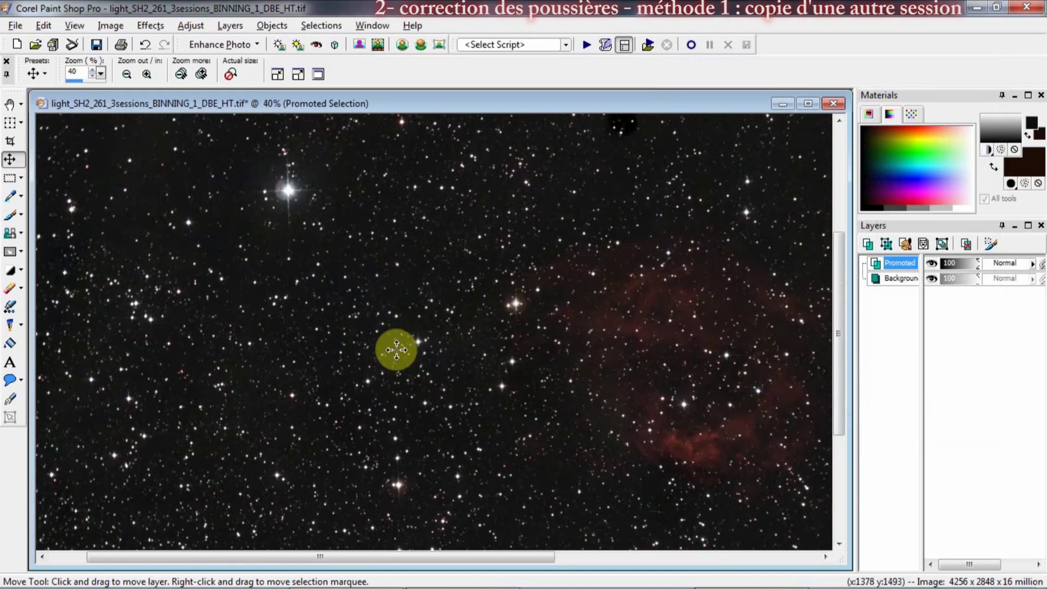
click(930, 263)
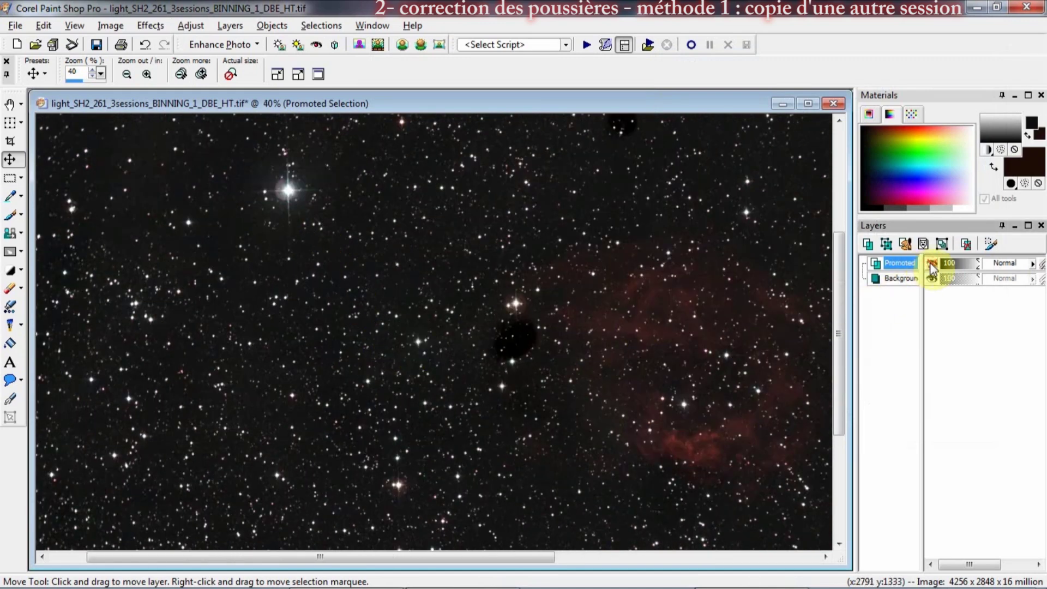
click(930, 262)
click(930, 263)
click(930, 263)
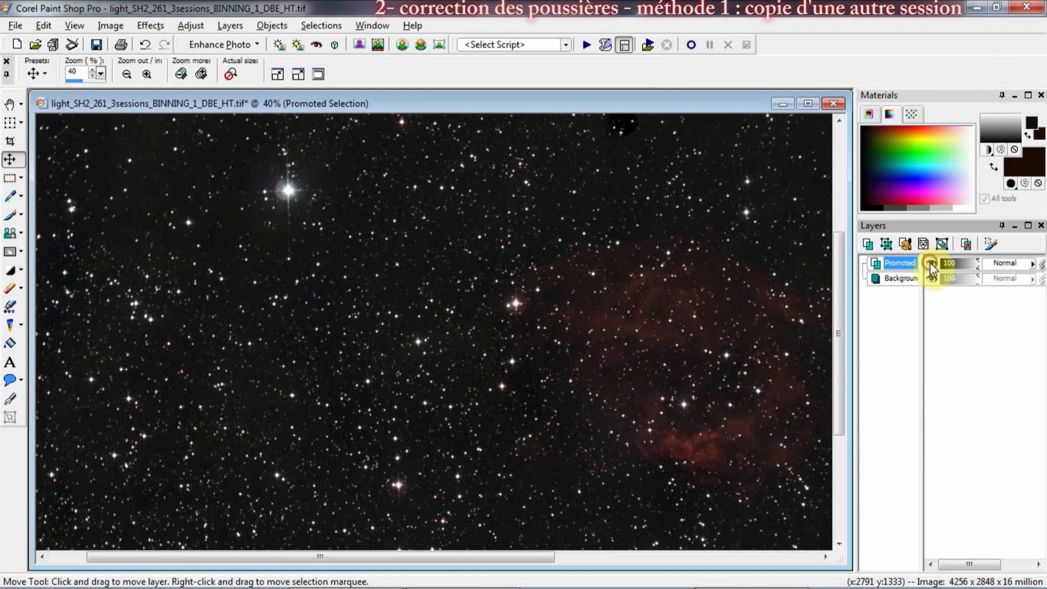
click(930, 263)
scroll(591, 328, up, 4)
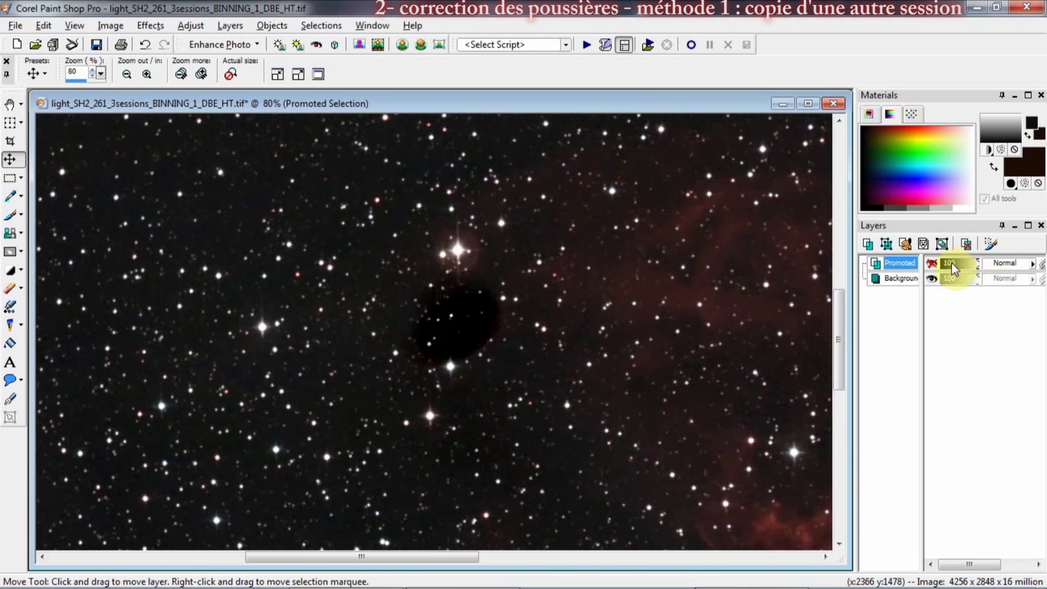
click(930, 264)
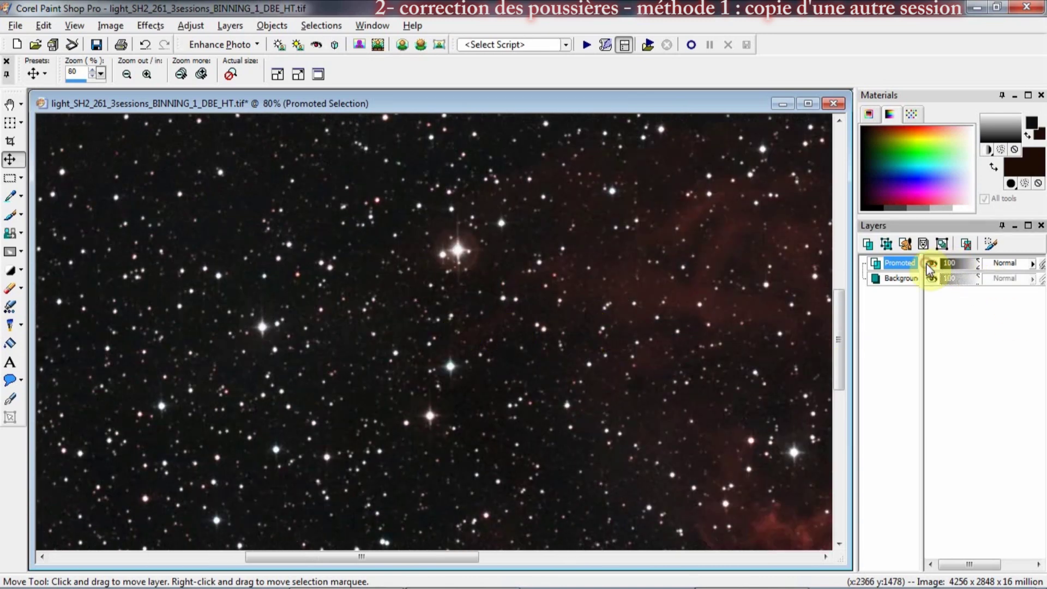
Step: Set the pasted layer's opacity to 40 and draw a freehand selection with feather 38 around the dust spot
click(955, 264)
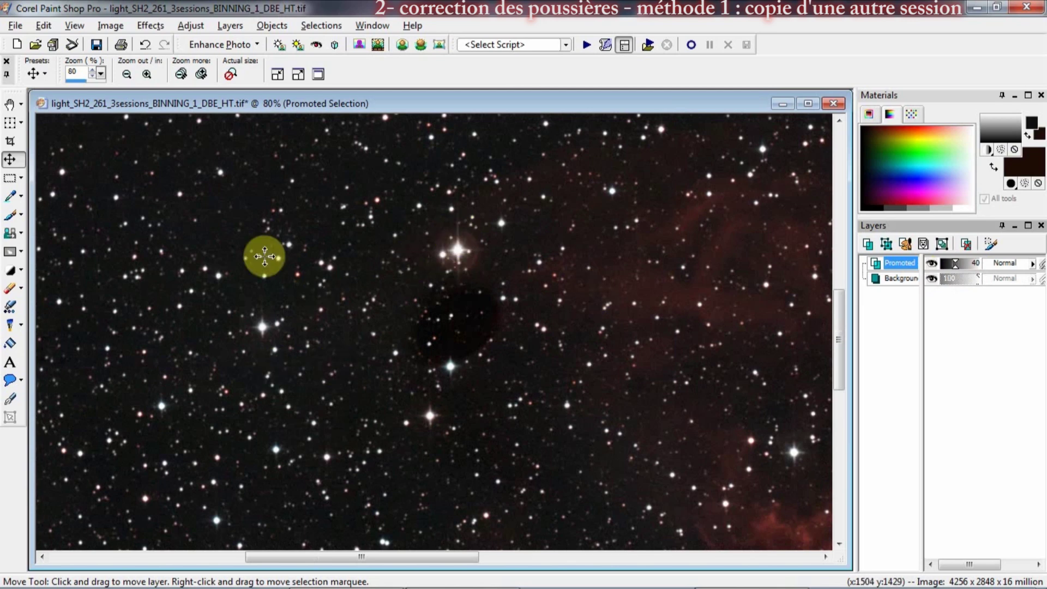
click(22, 179)
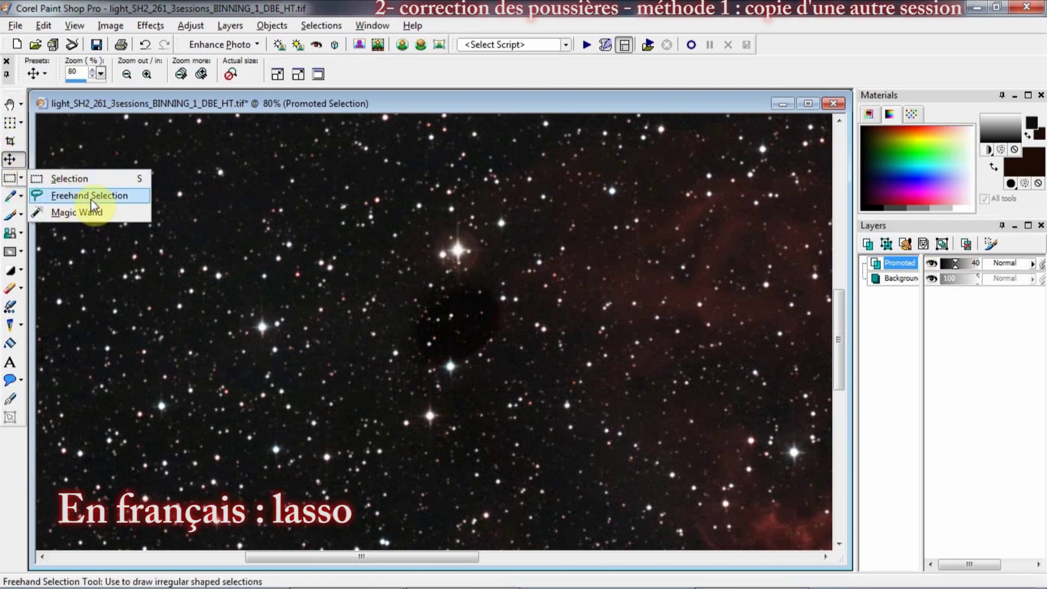
click(91, 198)
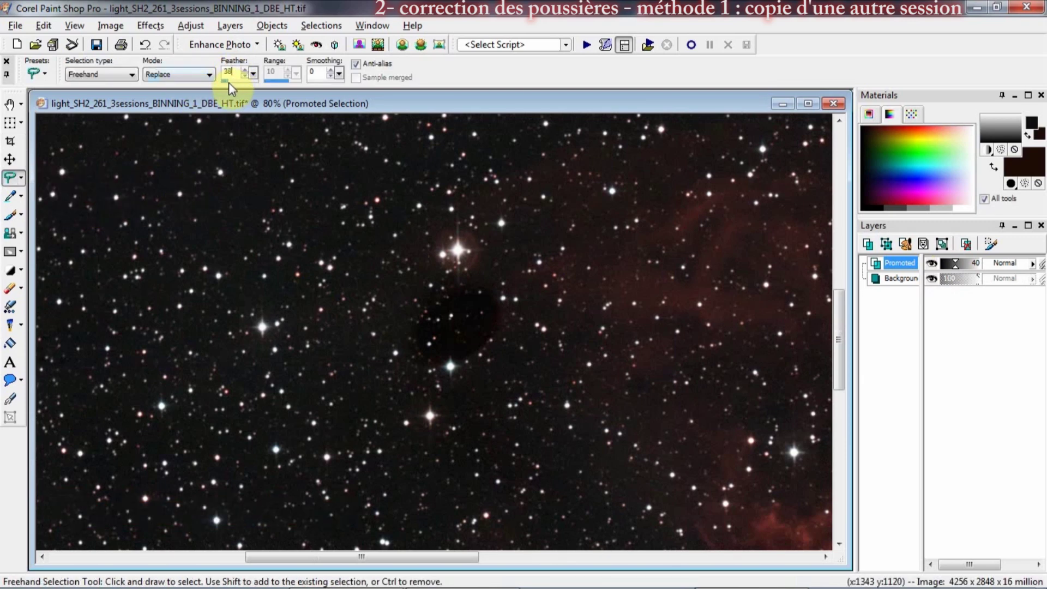
scroll(457, 267, up, 5)
mouse_move(451, 256)
mouse_down()
mouse_move(407, 273)
mouse_move(383, 306)
mouse_move(389, 370)
mouse_move(415, 395)
mouse_move(499, 399)
mouse_move(519, 361)
mouse_move(525, 285)
mouse_move(514, 264)
mouse_move(482, 266)
mouse_up()
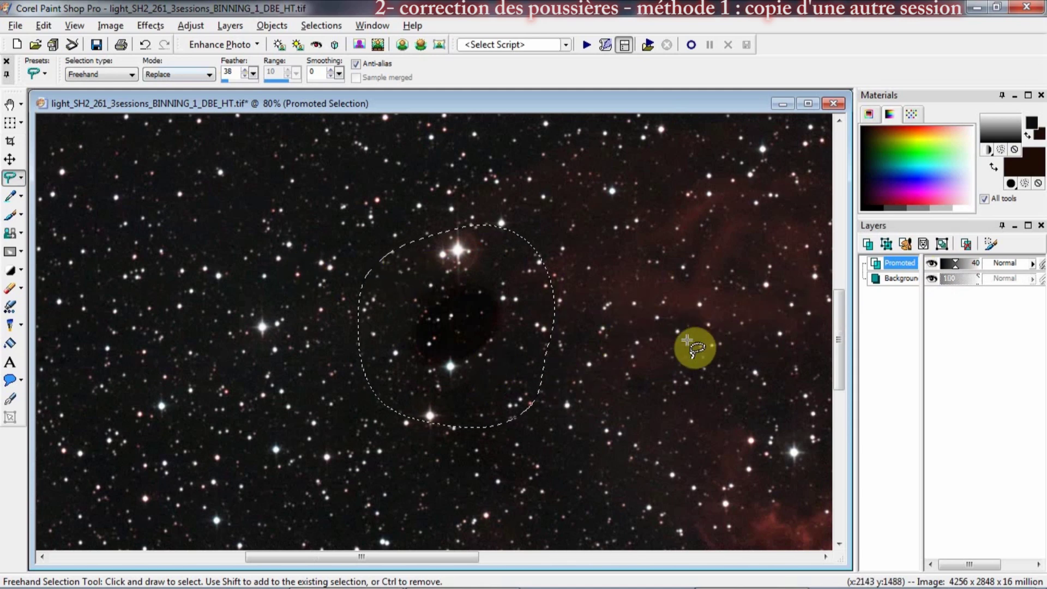
Step: Restore the pasted layer's opacity to 100 and promote the feathered selection to a new layer
drag(955, 263, 1009, 260)
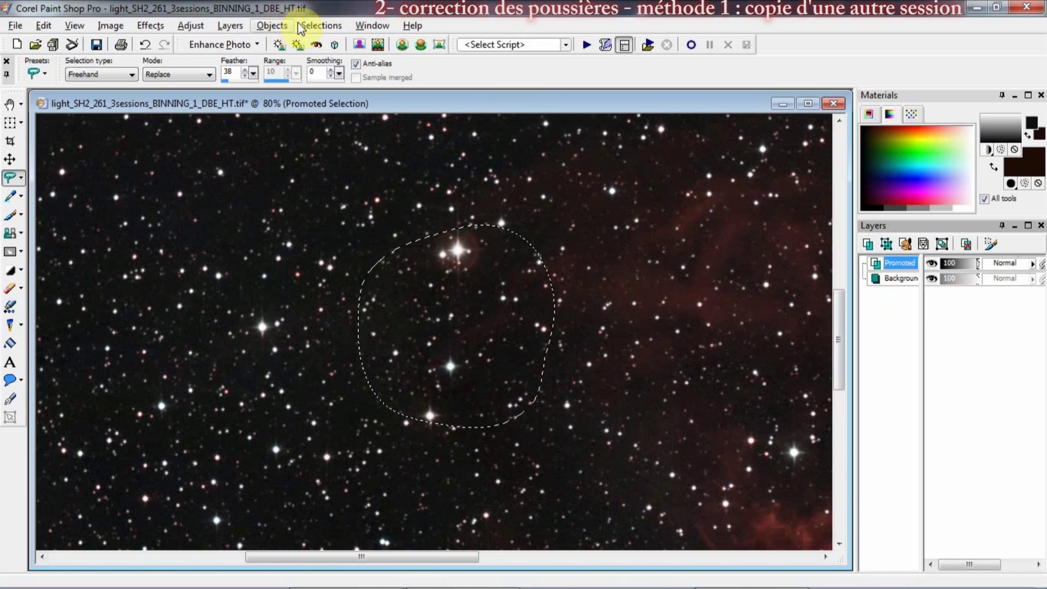
click(319, 25)
click(392, 246)
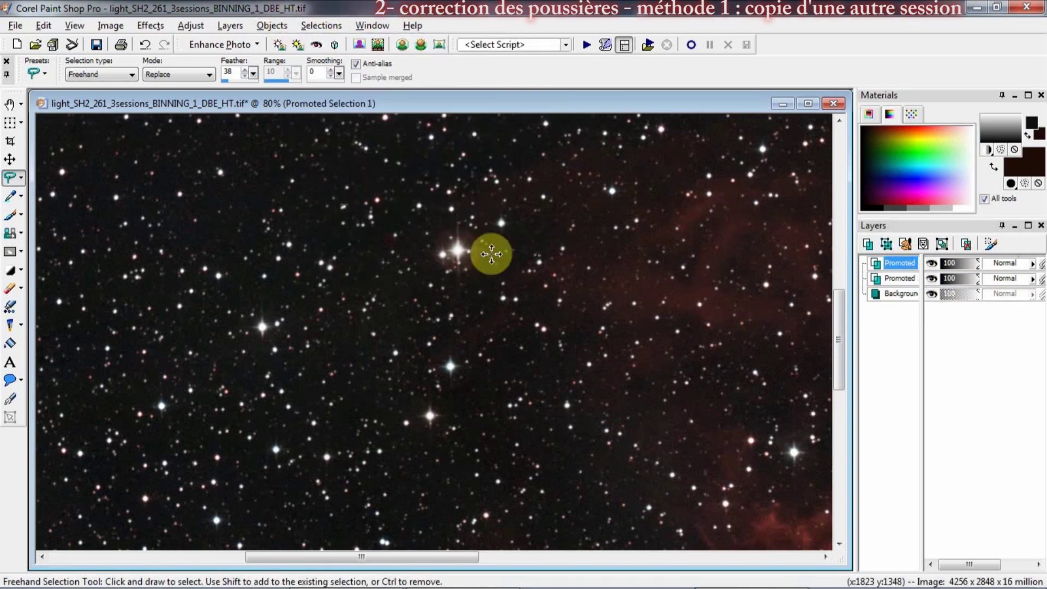
Step: Hide the full pasted layer, leaving only the feathered patch over the background, and check the patch on its own
click(931, 294)
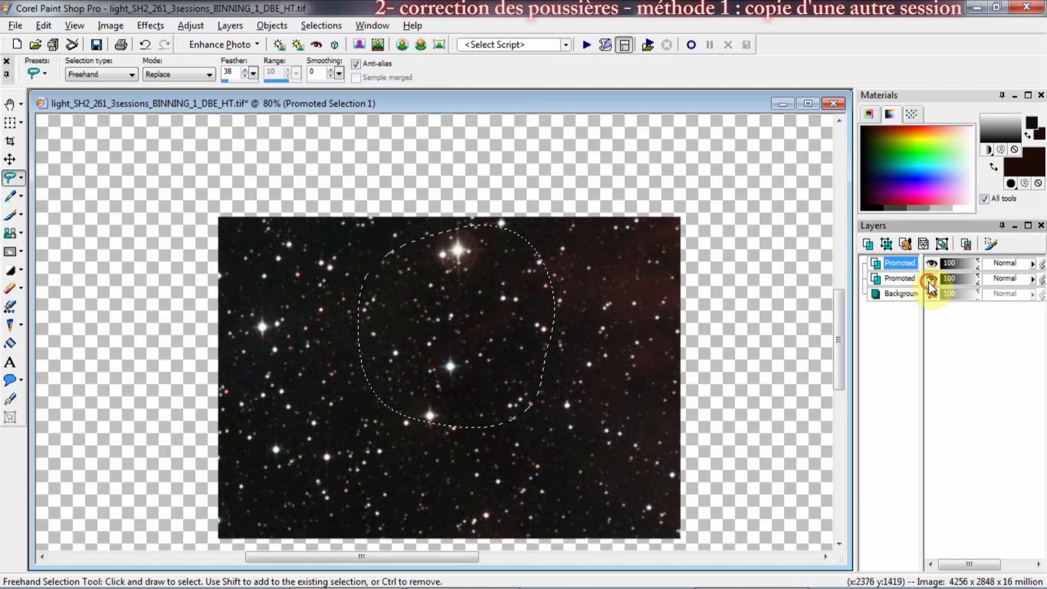
click(931, 278)
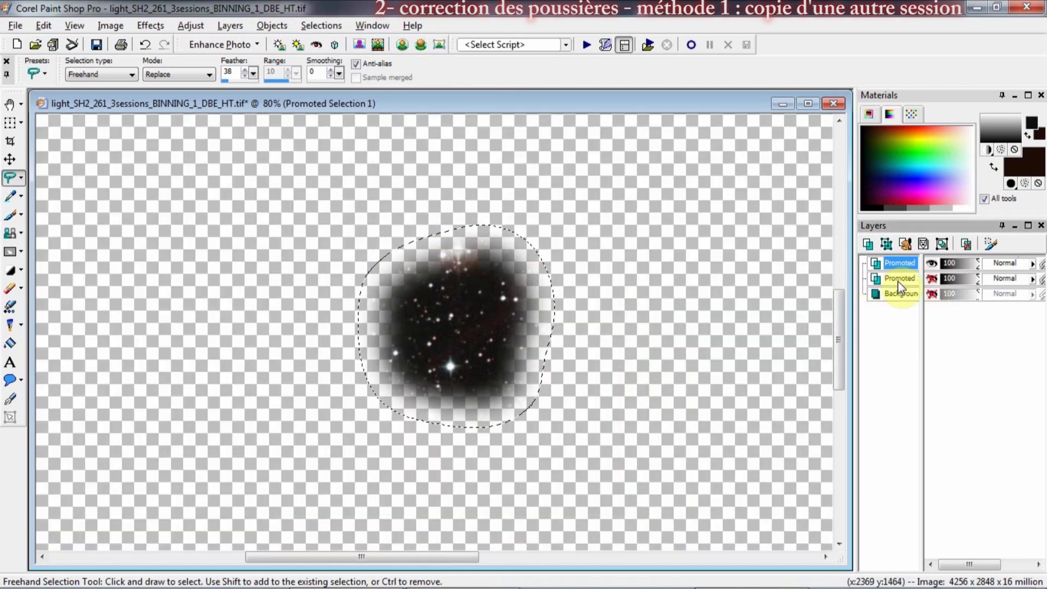
click(931, 294)
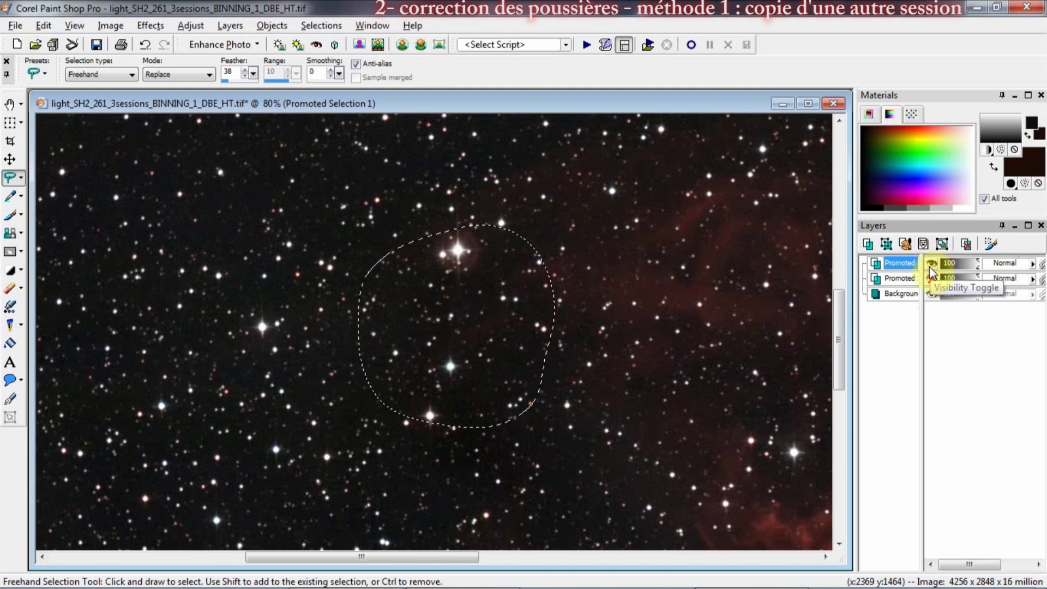
Step: Clear the selection, compare the corrected area with and without the patch layer, and locate the remaining dust spot above the nebula
click(469, 267)
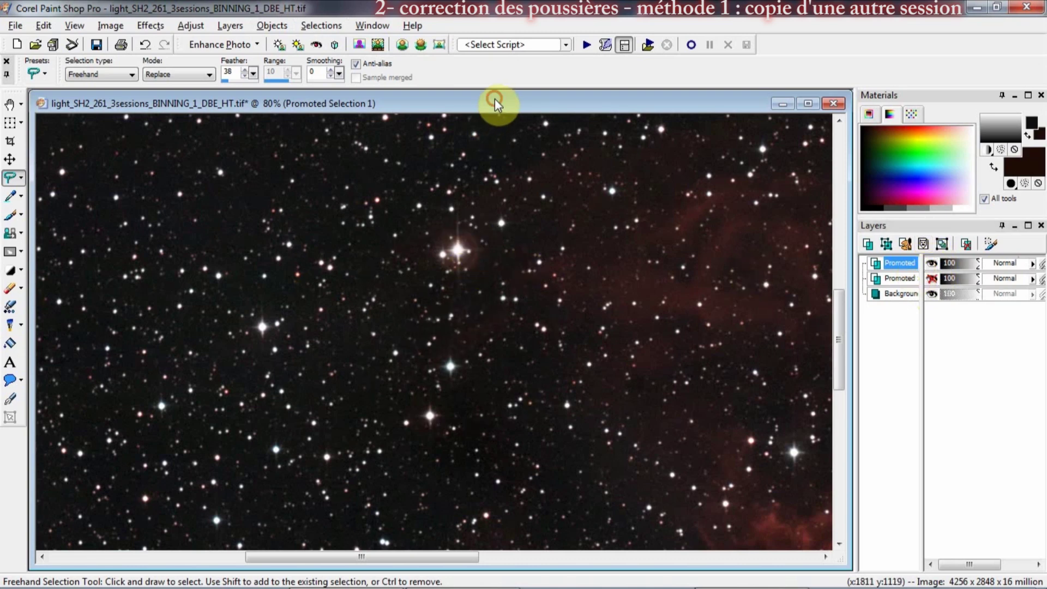
scroll(493, 275, down, 3)
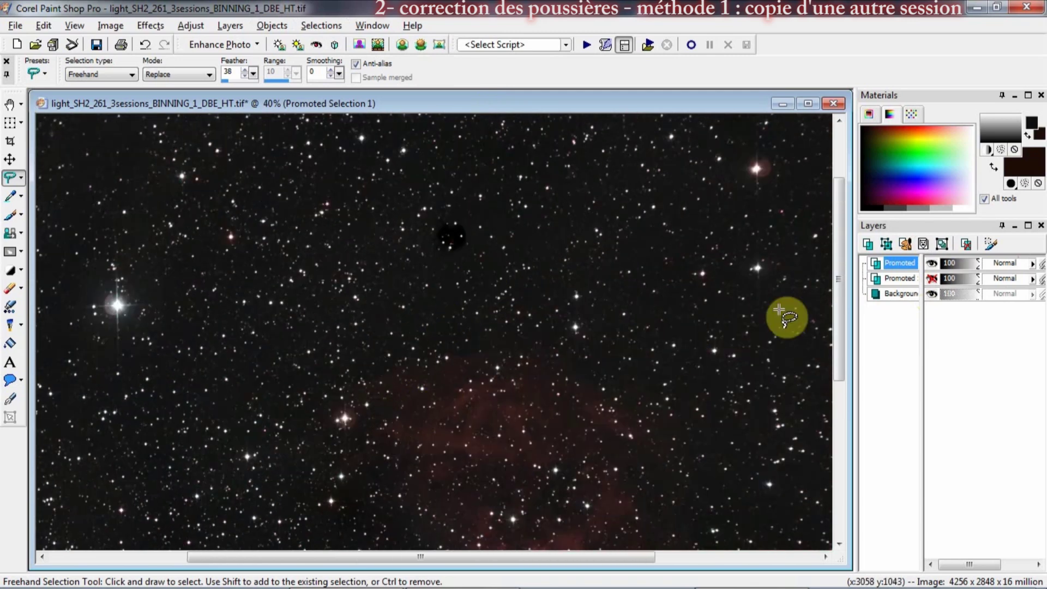
click(931, 264)
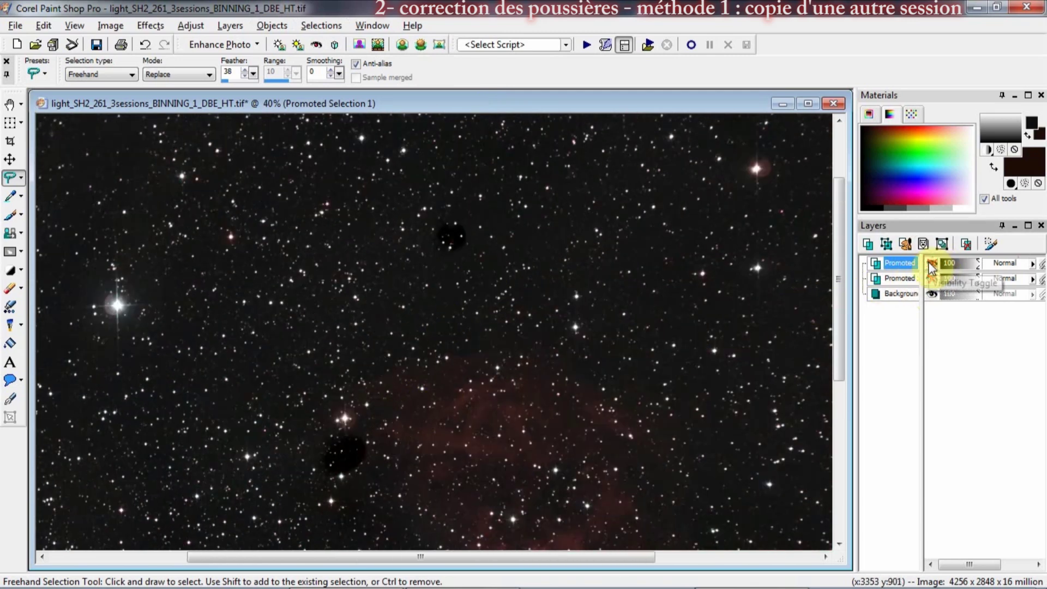
click(931, 264)
click(931, 279)
drag(836, 279, 840, 243)
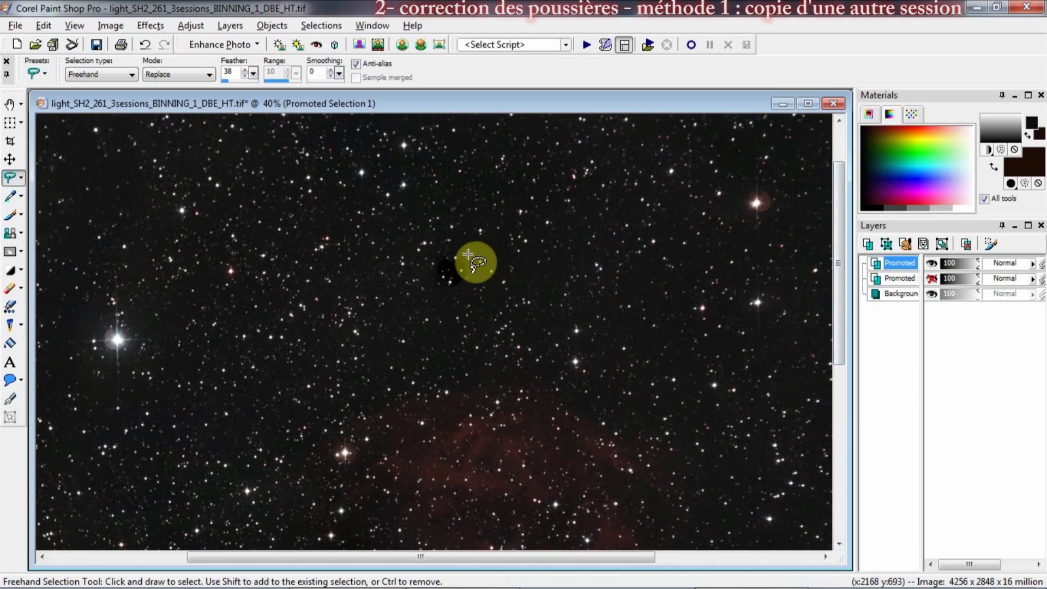
scroll(451, 283, up, 1)
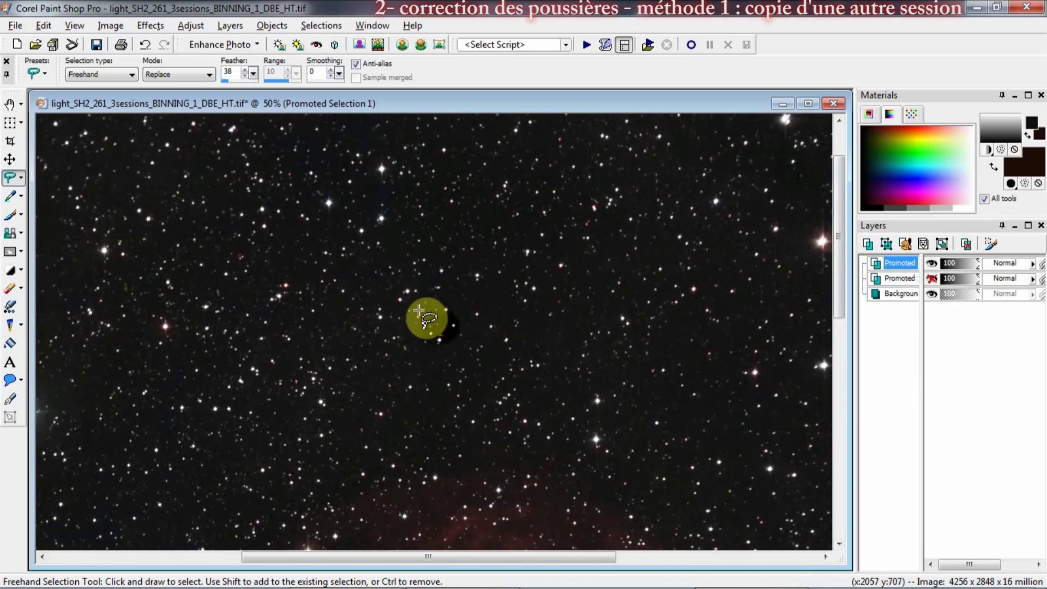
Step: Overlay the second dust spot with a 2sessions patch: set the overlay's opacity to 48 and promote a freehand selection with feather 38
key(alt+Tab)
key(alt+Tab)
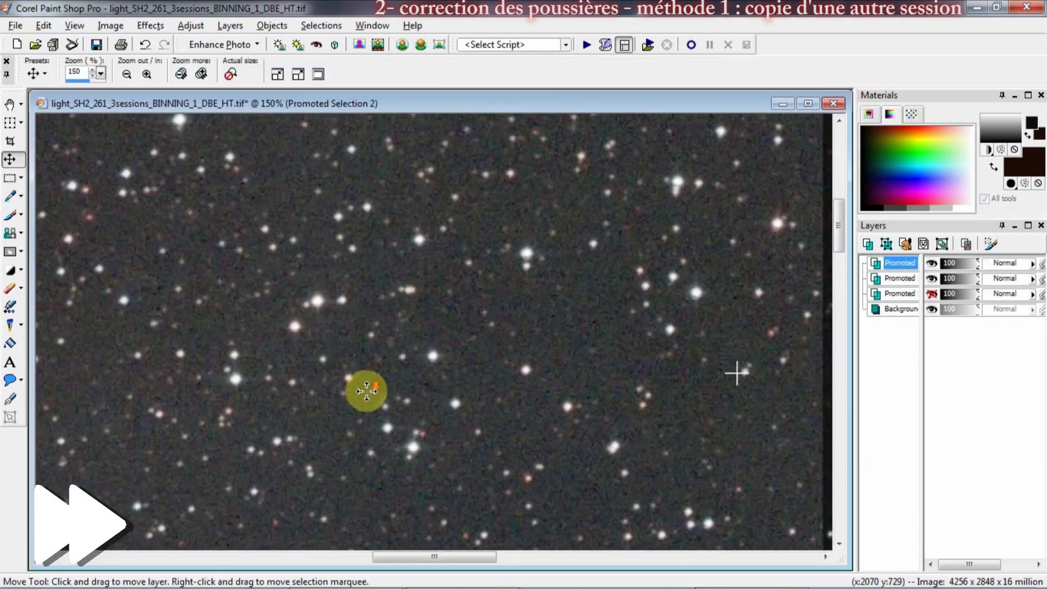
drag(976, 267, 957, 266)
click(9, 177)
drag(545, 250, 592, 347)
key(ctrl+d)
scroll(655, 394, down, 3)
scroll(394, 383, down, 4)
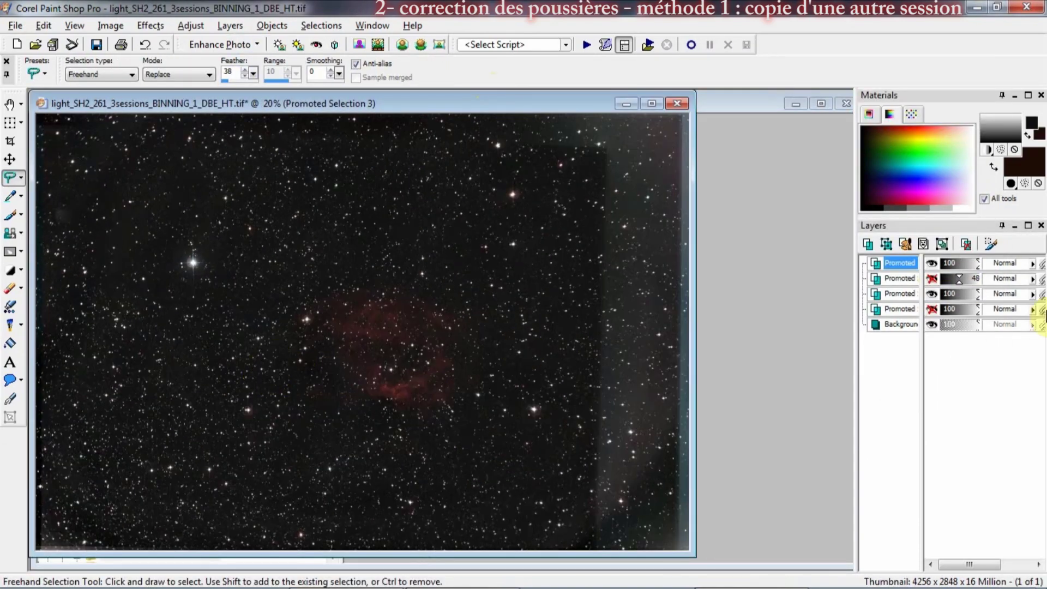
Step: Check the corrected image as a whole and open Save As with its file format choices
click(931, 309)
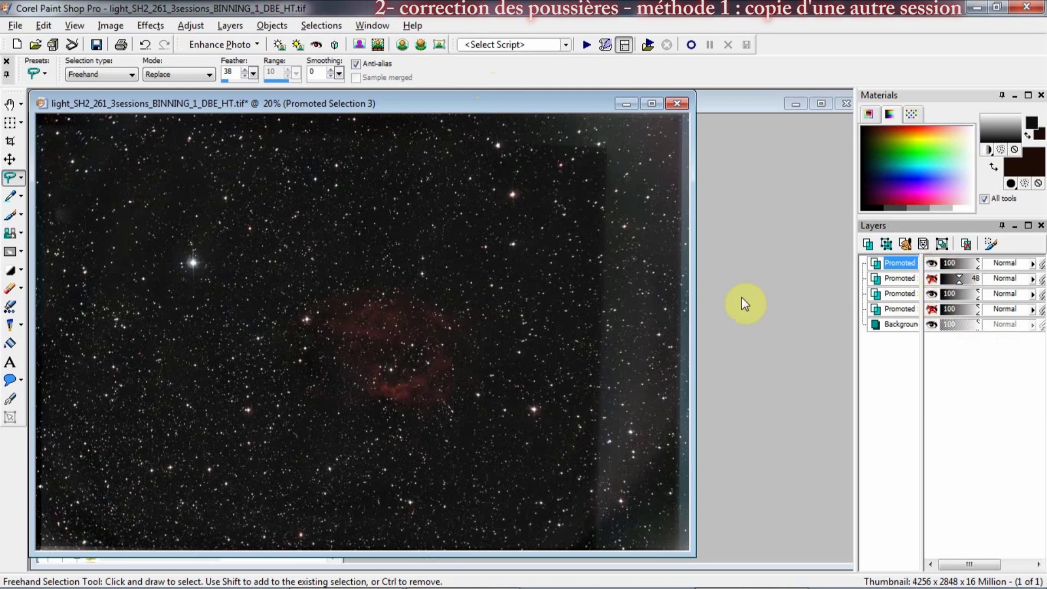
scroll(367, 374, up, 1)
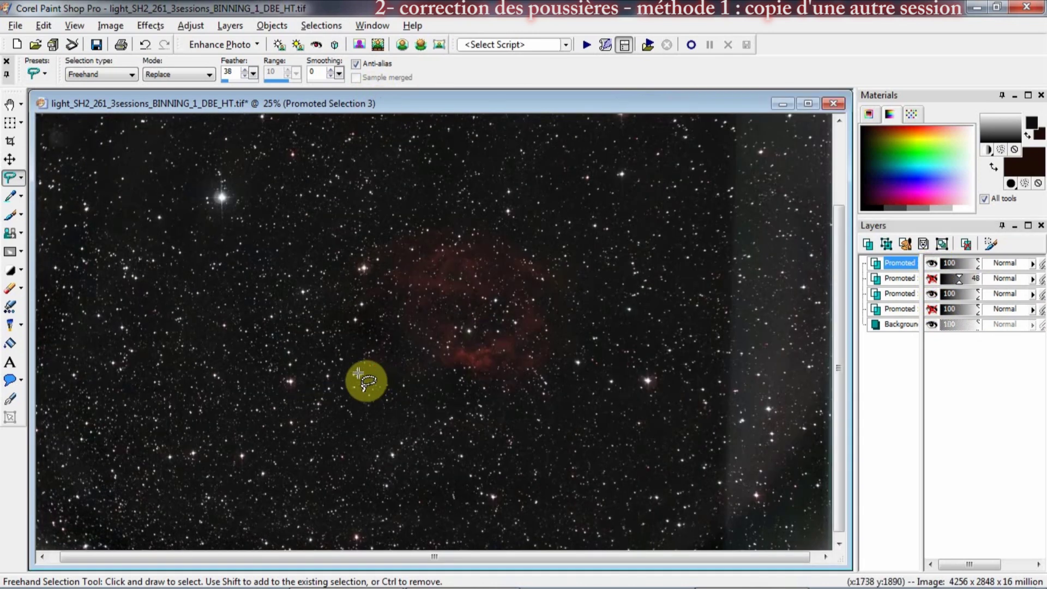
key(F12)
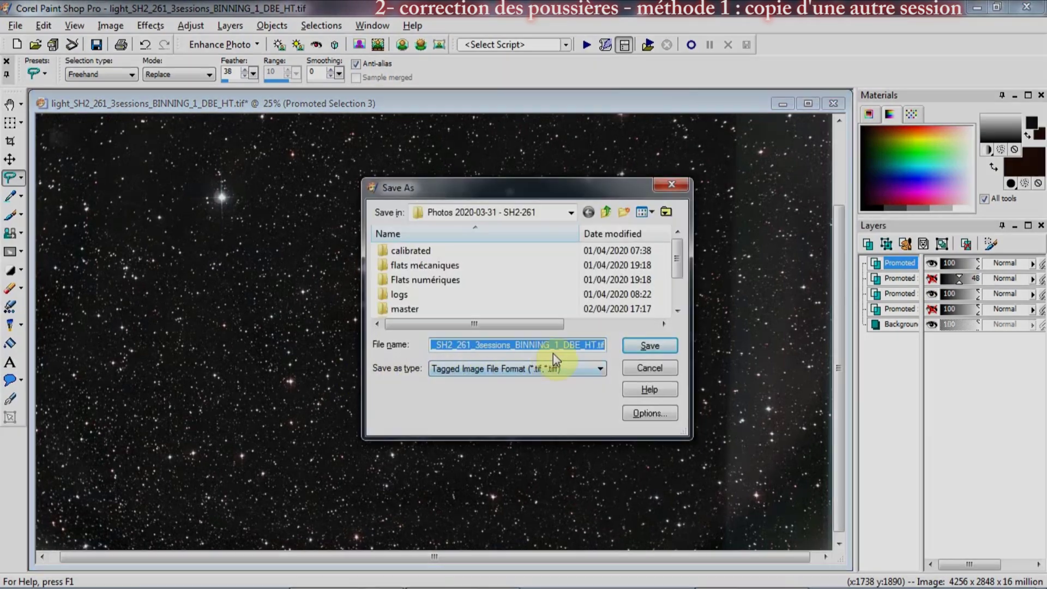
click(556, 368)
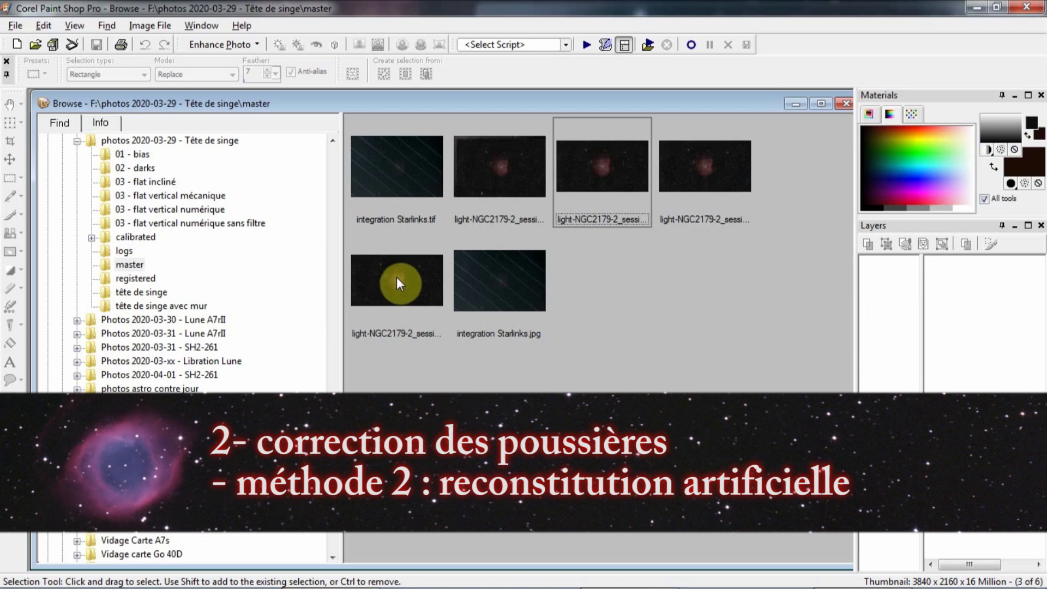
Step: Open light-NGC2179-2_sessions-BINNING_1_DBC_HT HD.jpg, examine its dust spot up close, and duplicate the background layer
click(396, 280)
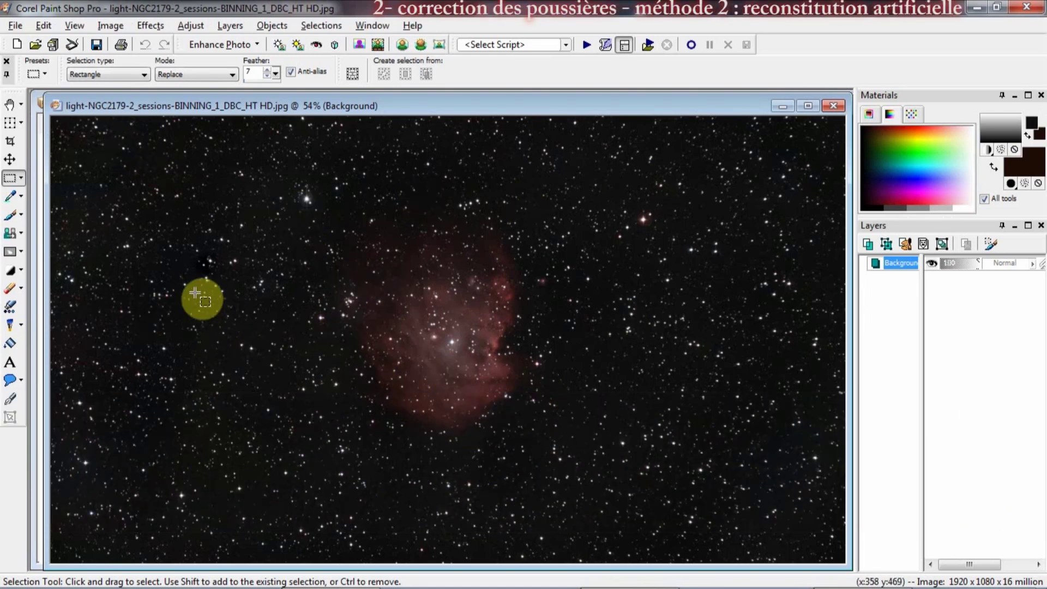
scroll(187, 264, up, 3)
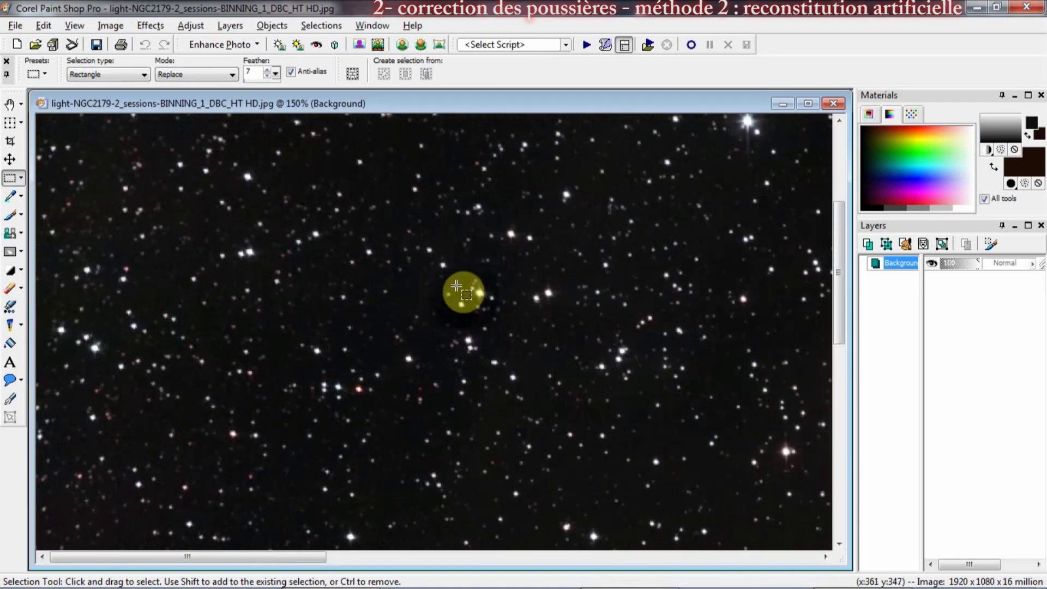
scroll(456, 284, up, 1)
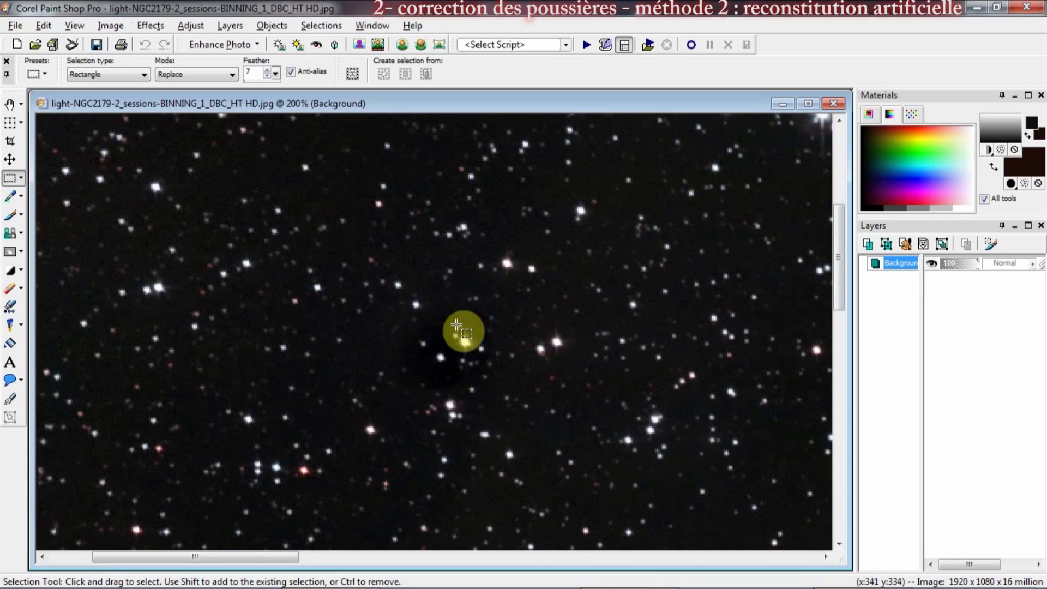
right_click(899, 266)
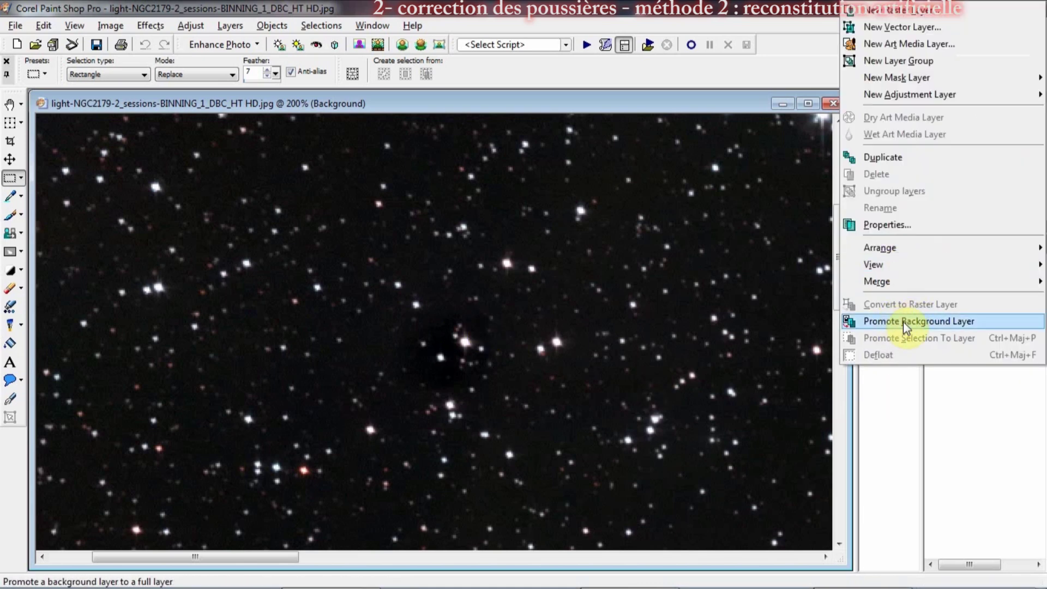
click(905, 158)
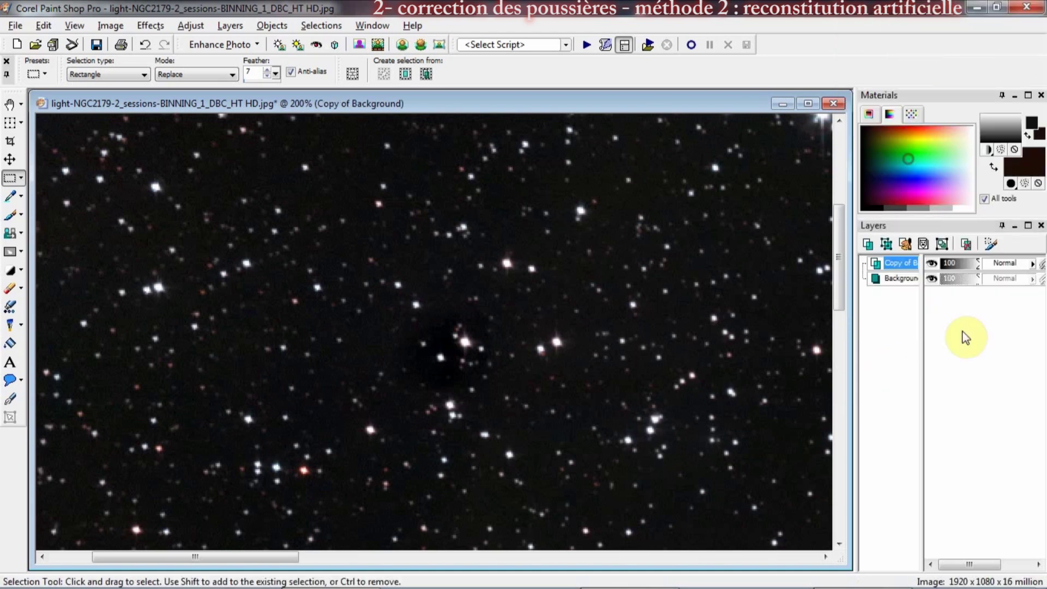
Step: Darken the duplicated layer's sky background with Manual Color Correction by lowering the target colour's lightness
key(alt+a)
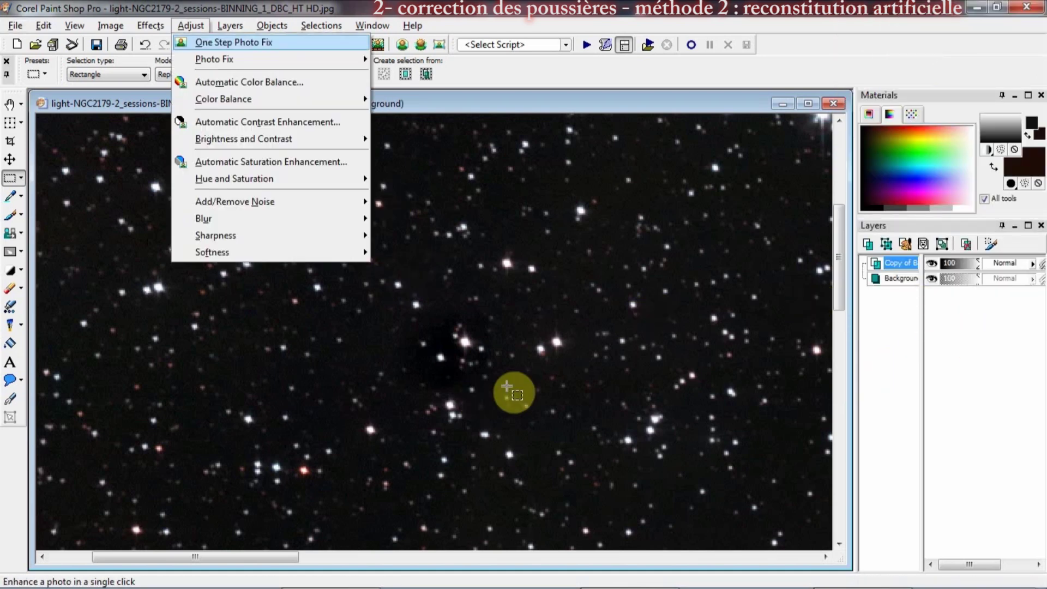
key(c)
key(m)
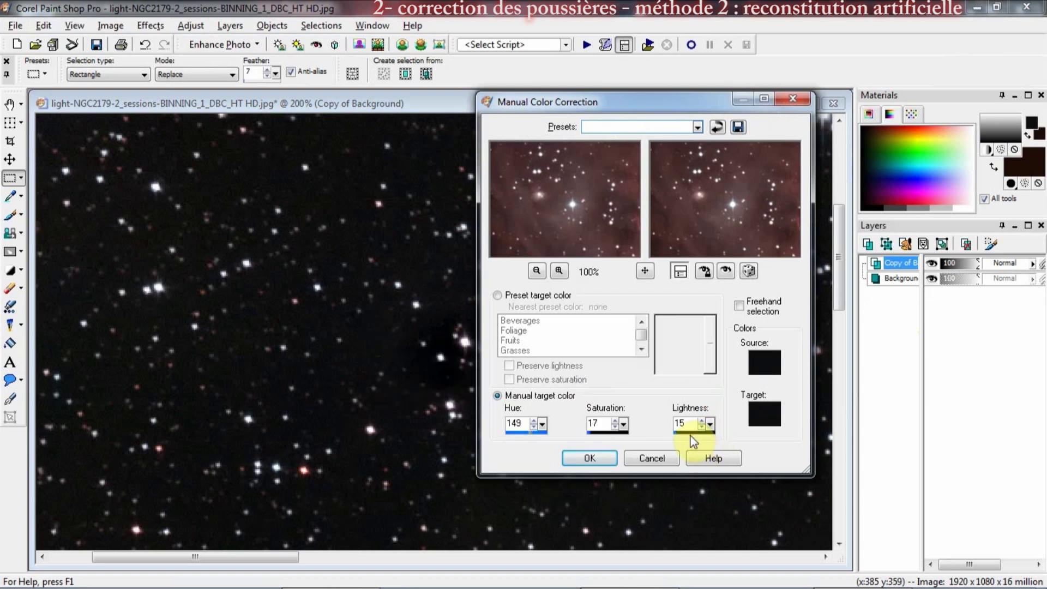
drag(688, 432, 674, 432)
click(615, 457)
scroll(705, 426, up, 1)
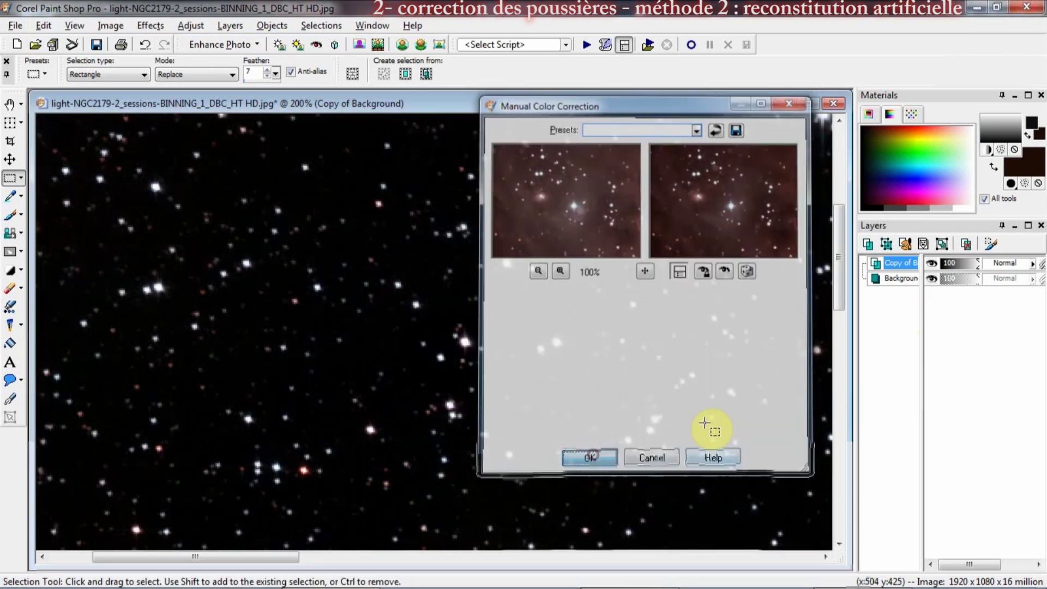
scroll(507, 340, up, 1)
scroll(349, 344, down, 2)
scroll(355, 346, up, 1)
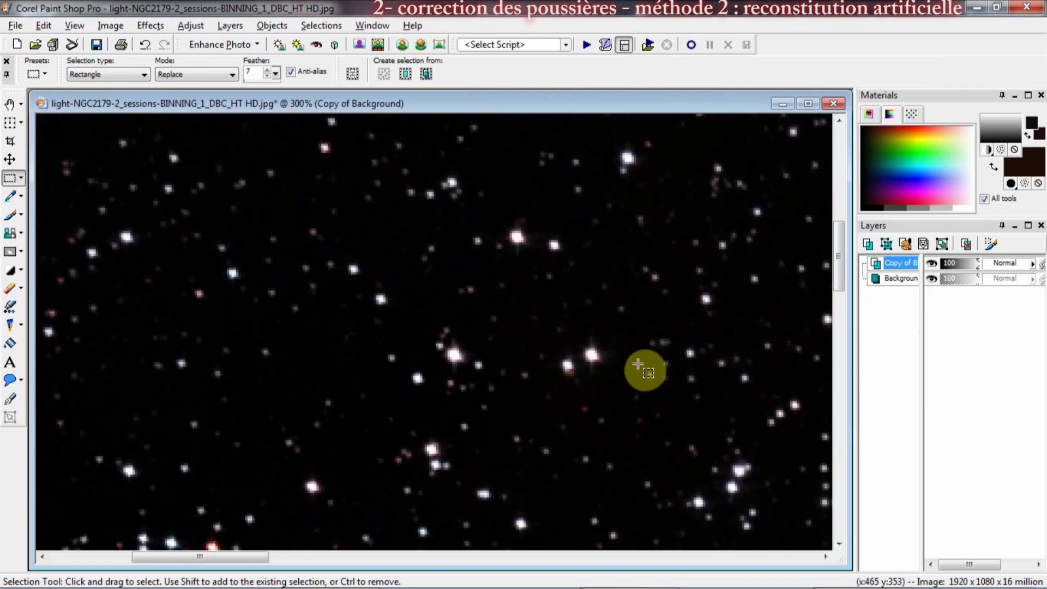
Step: Compare the darkened copy with the original by toggling its visibility, leaving it hidden and the background layer active
click(930, 265)
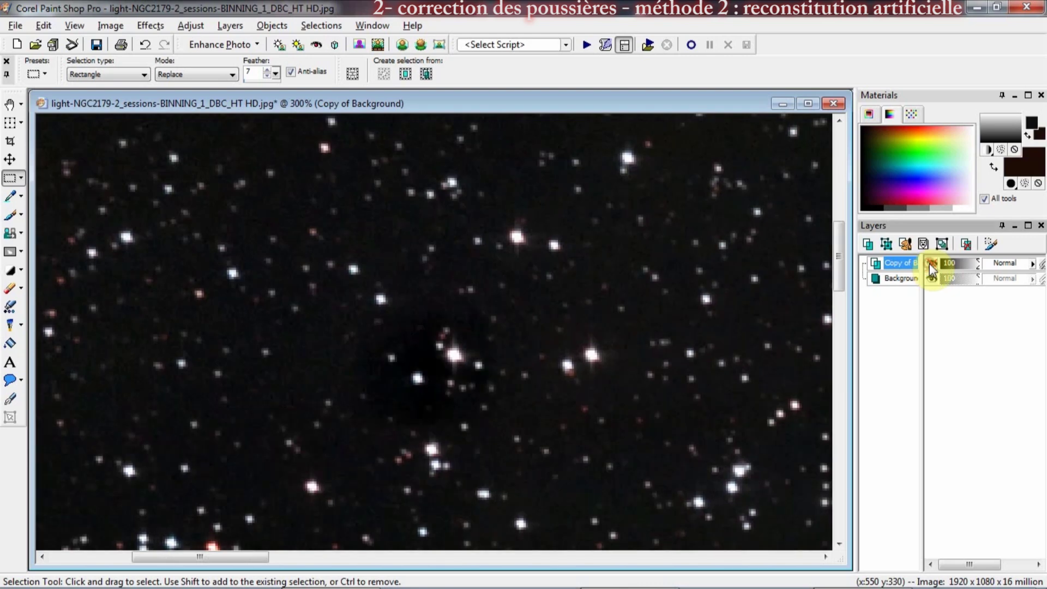
click(930, 264)
click(930, 265)
click(930, 264)
click(929, 264)
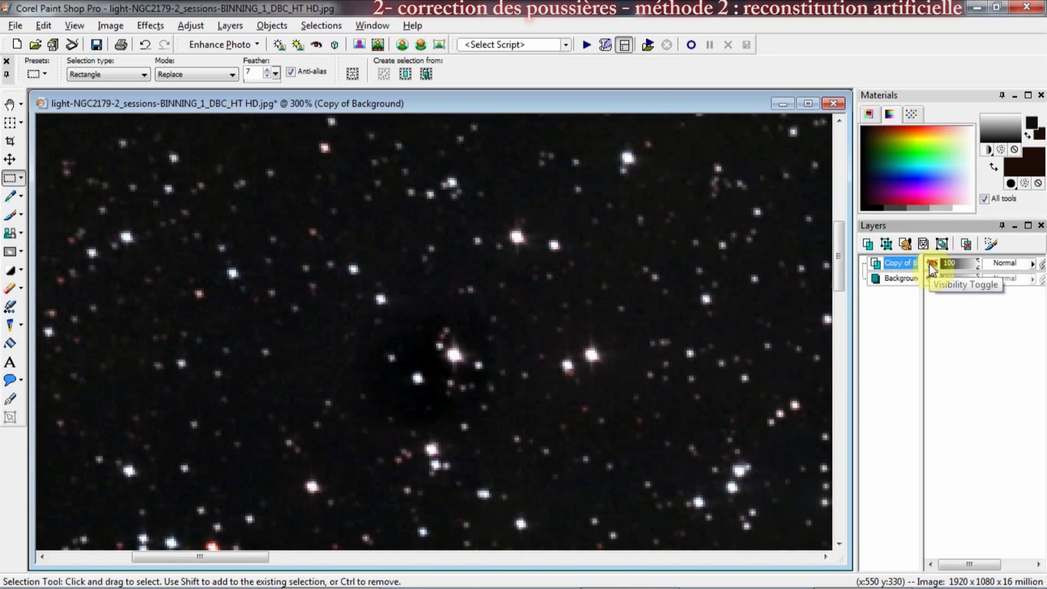
click(930, 264)
click(929, 265)
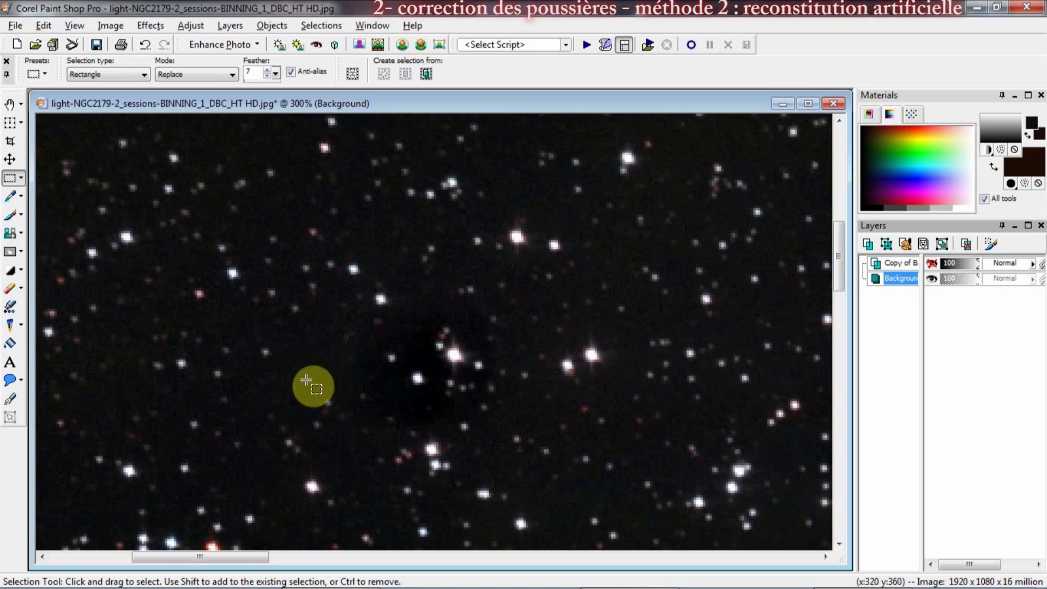
Step: Set up the Freehand Selection tool with feather 8 and outline a patch of clean sky beside the dust spot
click(23, 183)
click(47, 195)
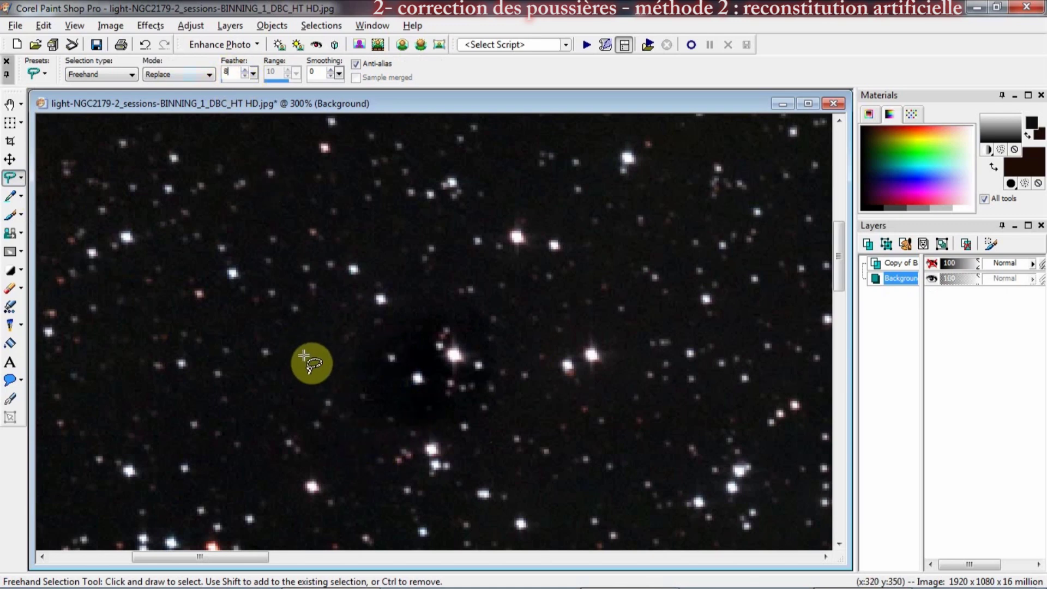
mouse_move(302, 350)
mouse_down()
mouse_move(269, 393)
mouse_move(307, 395)
mouse_move(341, 371)
mouse_move(315, 351)
mouse_up()
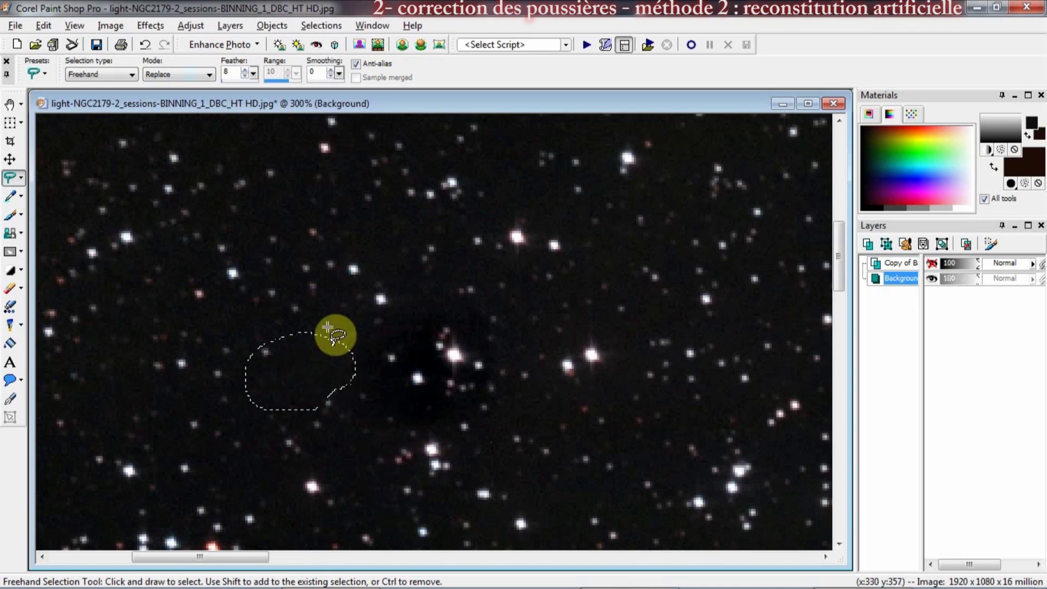
Step: Try to place a floating copy of the selected clean sky over the dust spot
drag(324, 365, 326, 368)
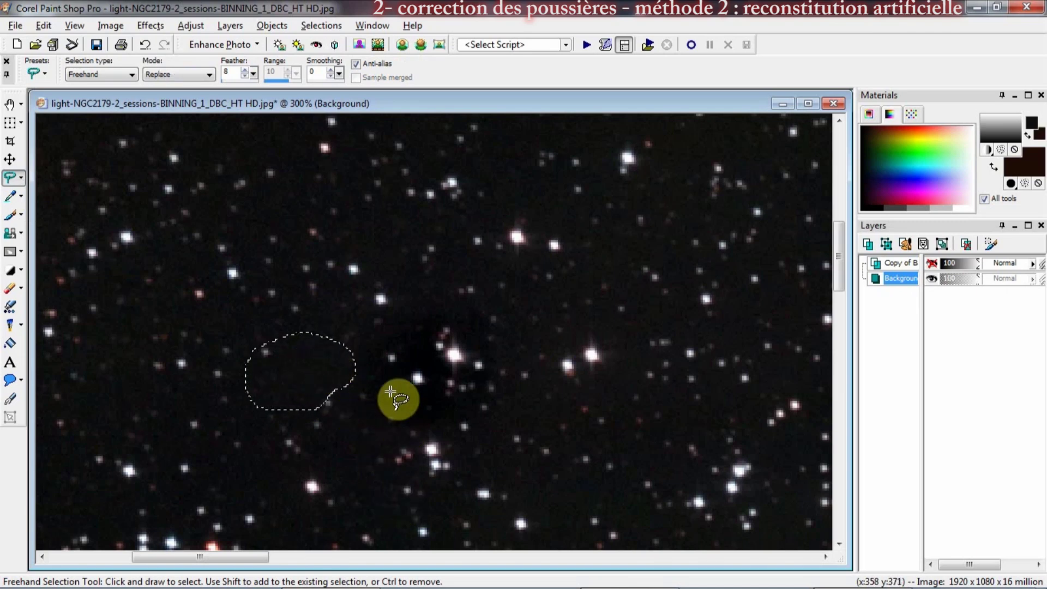
click(414, 342)
drag(414, 338, 464, 342)
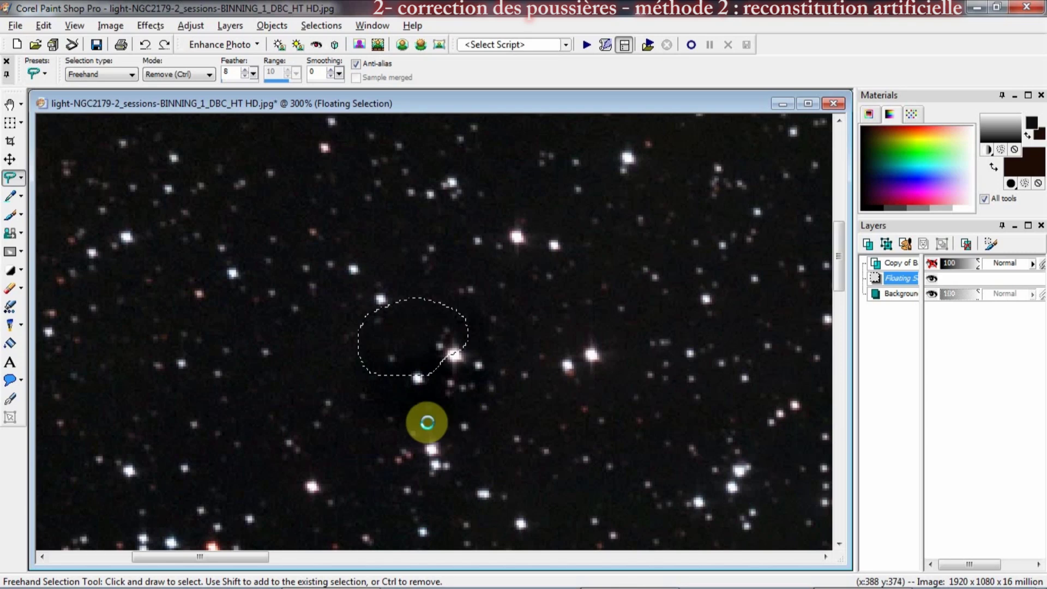
key(ctrl+z)
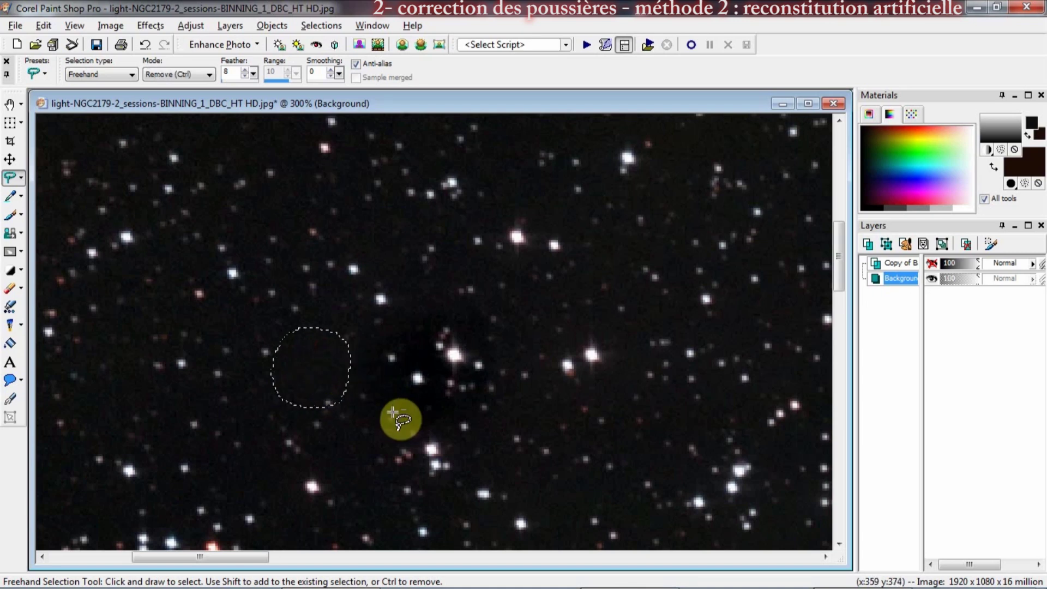
Step: Place a copy of a round clean-sky selection, about 35 x 35 pixels, over the dust spot's upper-left part and promote it to a layer
key(ctrl)
key(ctrl+d)
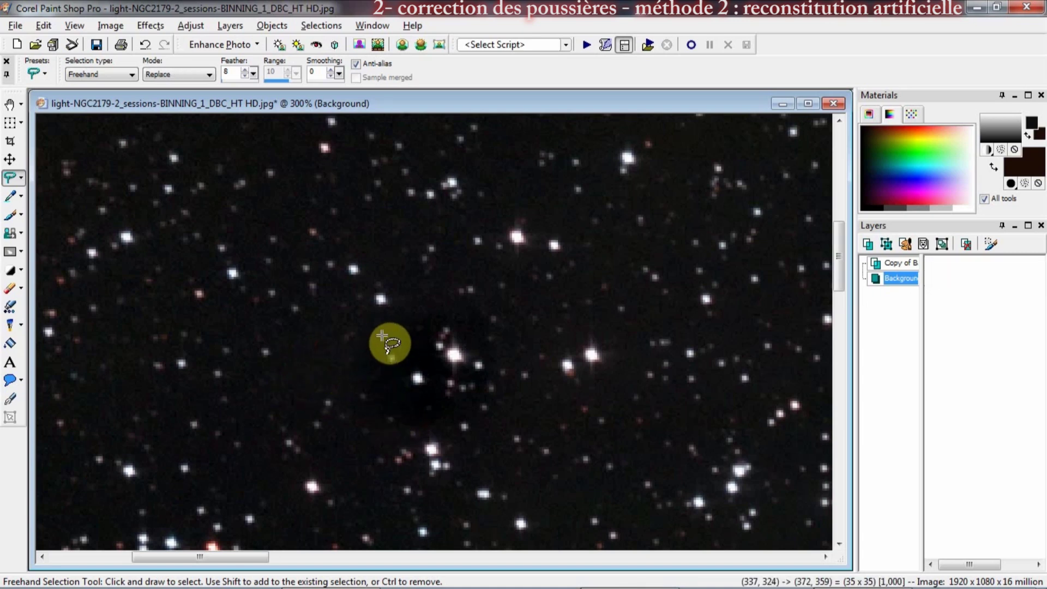
key(ctrl+z)
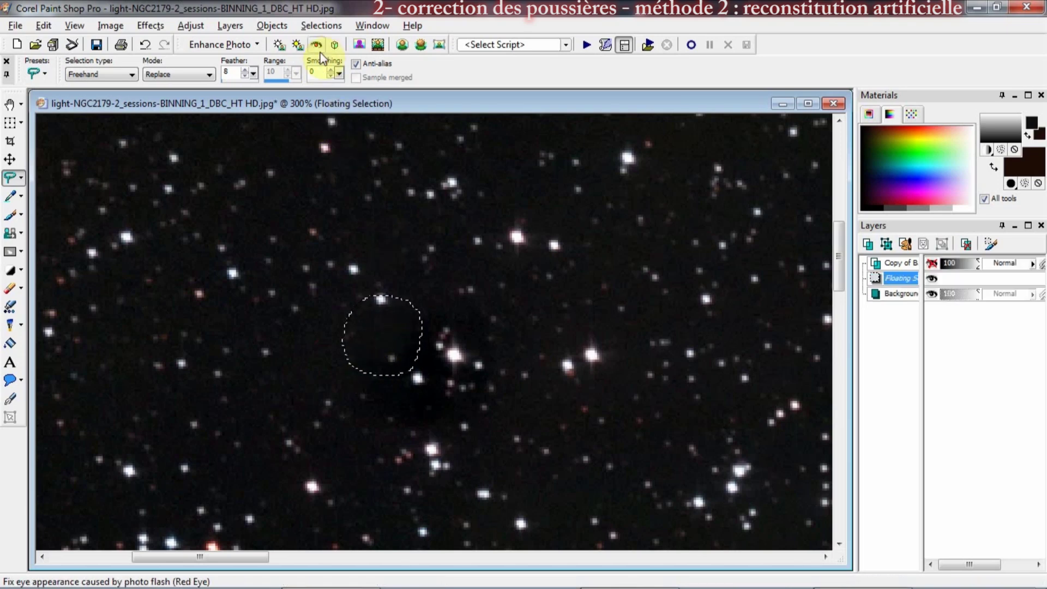
right_click(885, 274)
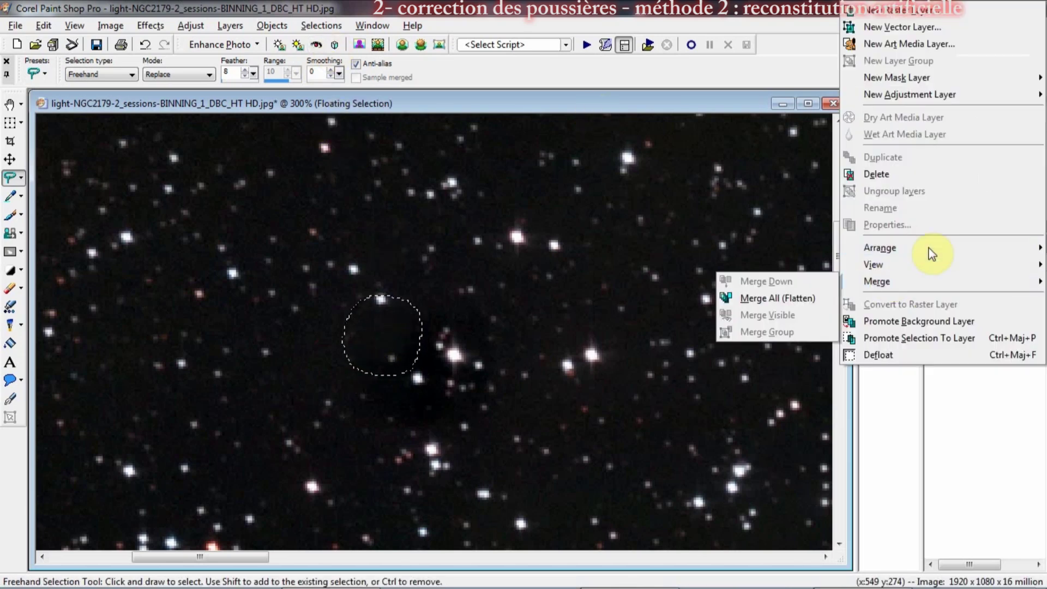
click(928, 339)
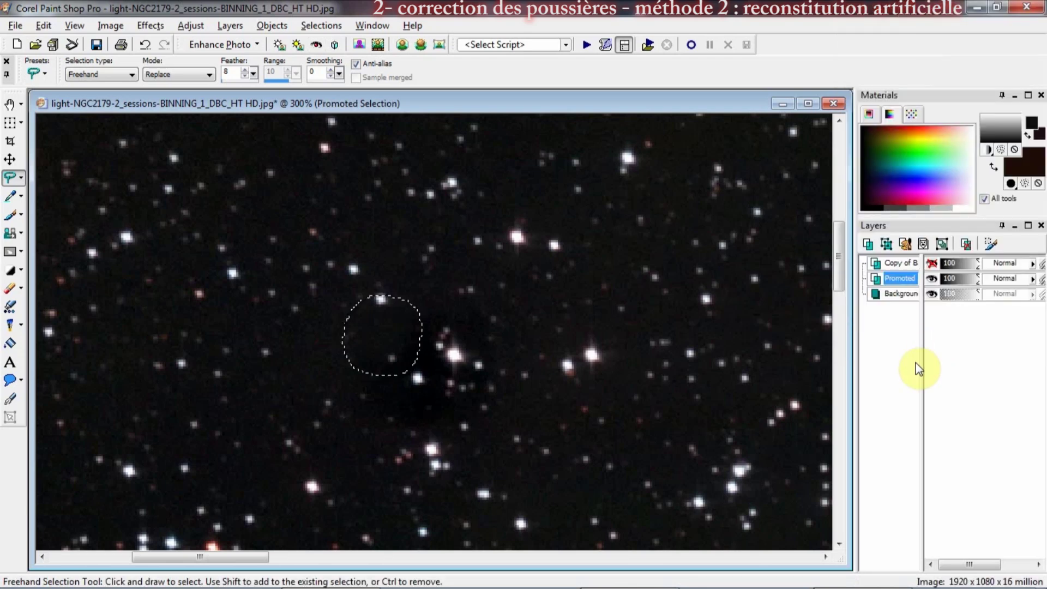
Step: Place further copies of the clean-sky patch over the right, lower and left parts of the dust spot and merge them into the promoted layer
key(ctrl+d)
drag(437, 342, 486, 353)
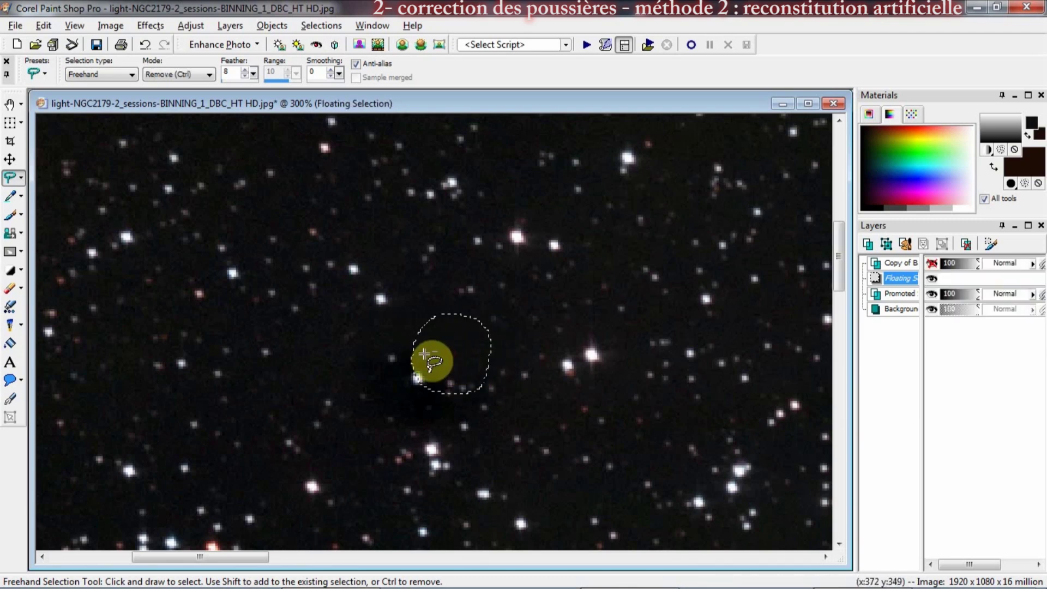
key(ctrl+d)
mouse_move(384, 370)
mouse_down()
mouse_move(365, 409)
mouse_move(423, 419)
mouse_up()
key(ctrl+shift+p)
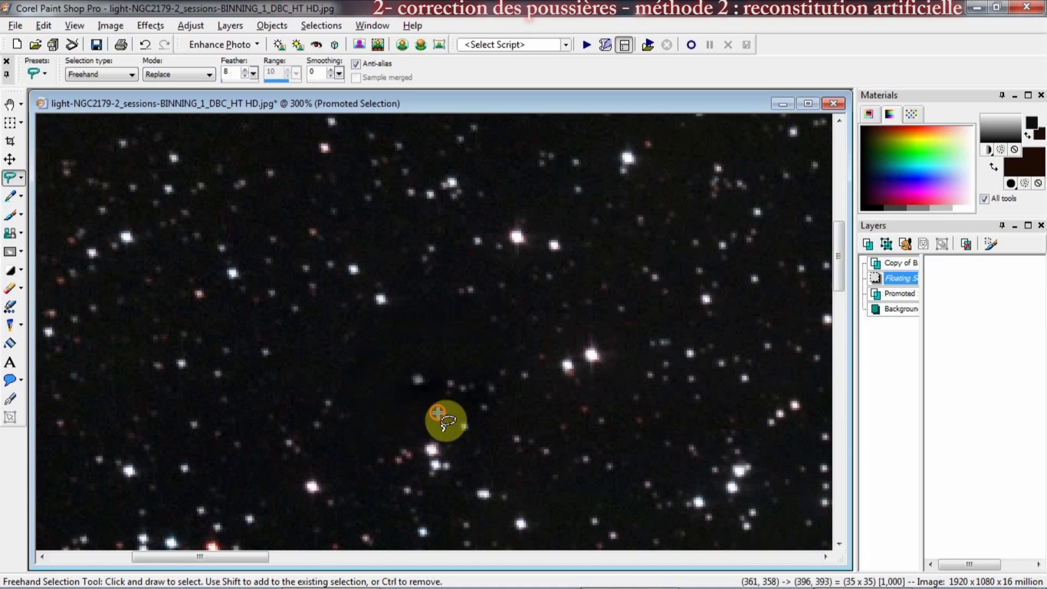
key(e)
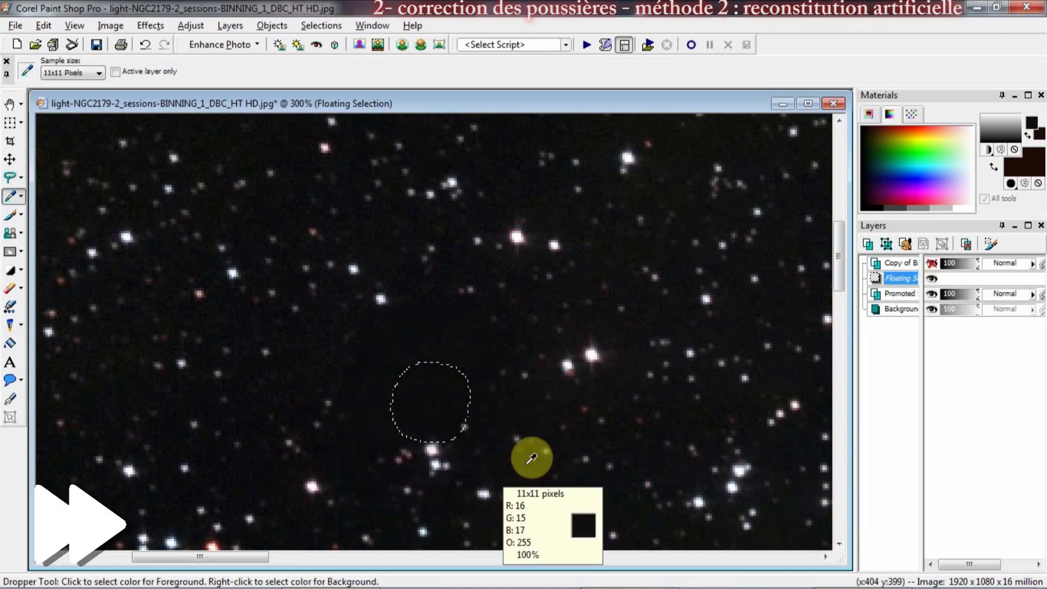
drag(431, 408, 351, 367)
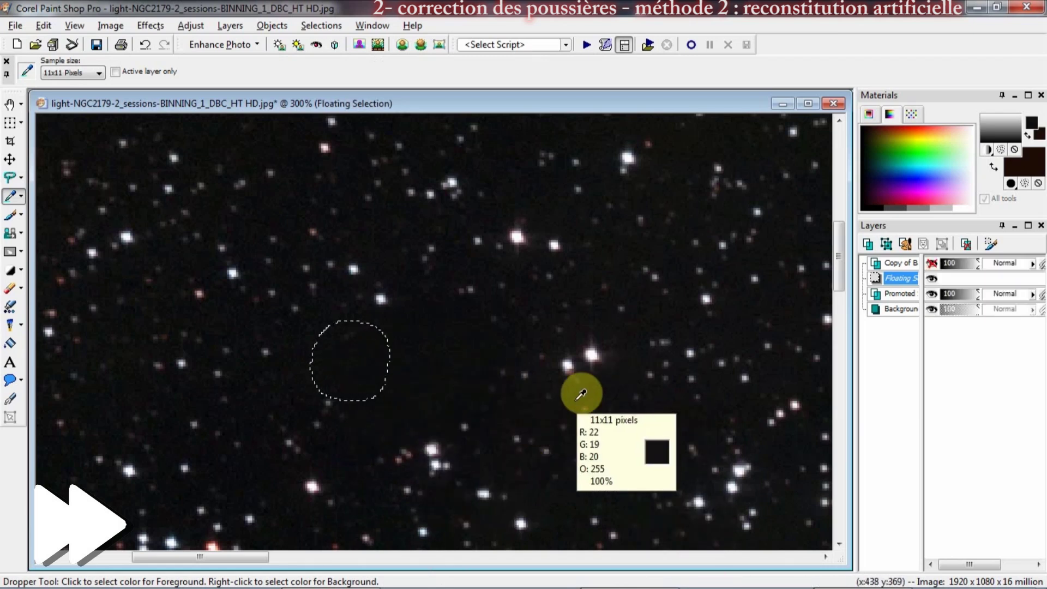
key(ctrl+d)
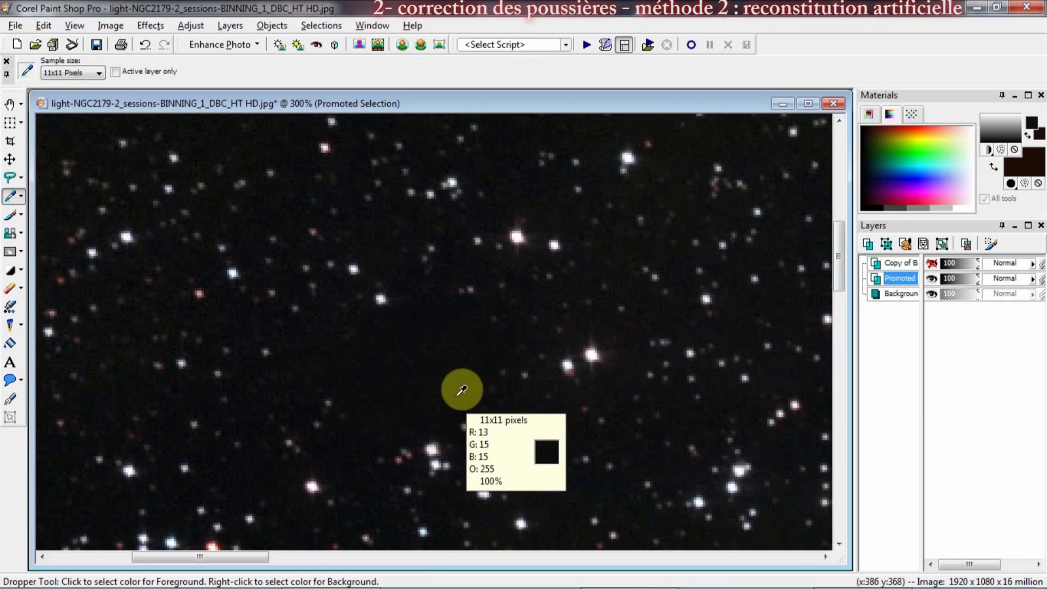
Step: Apply Manual Color Correction to the patch layer, taking the target colour from sampled areas of the surrounding sky
key(alt+a)
key(c)
key(m)
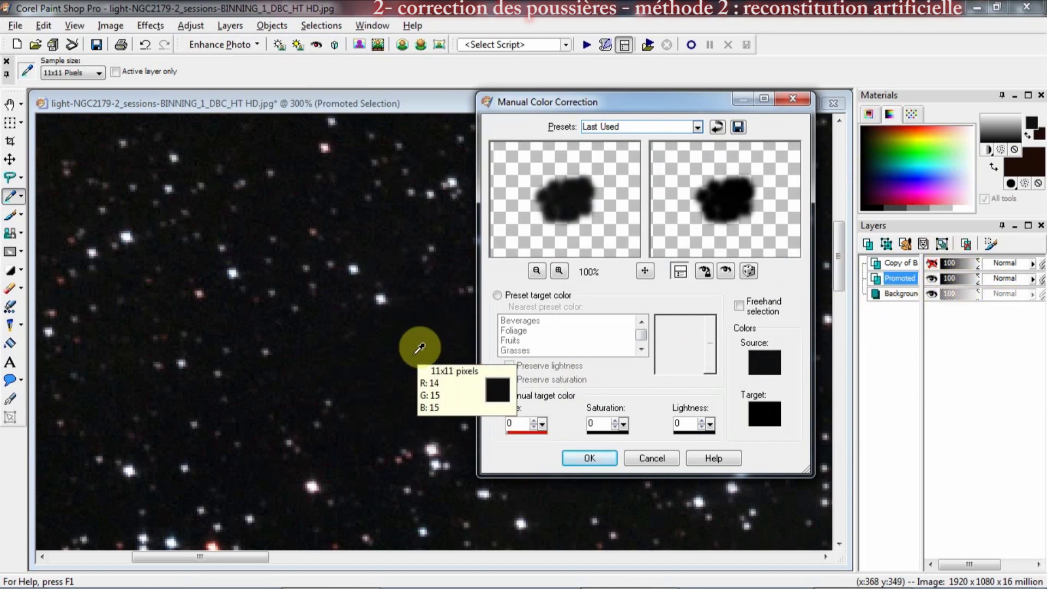
click(408, 280)
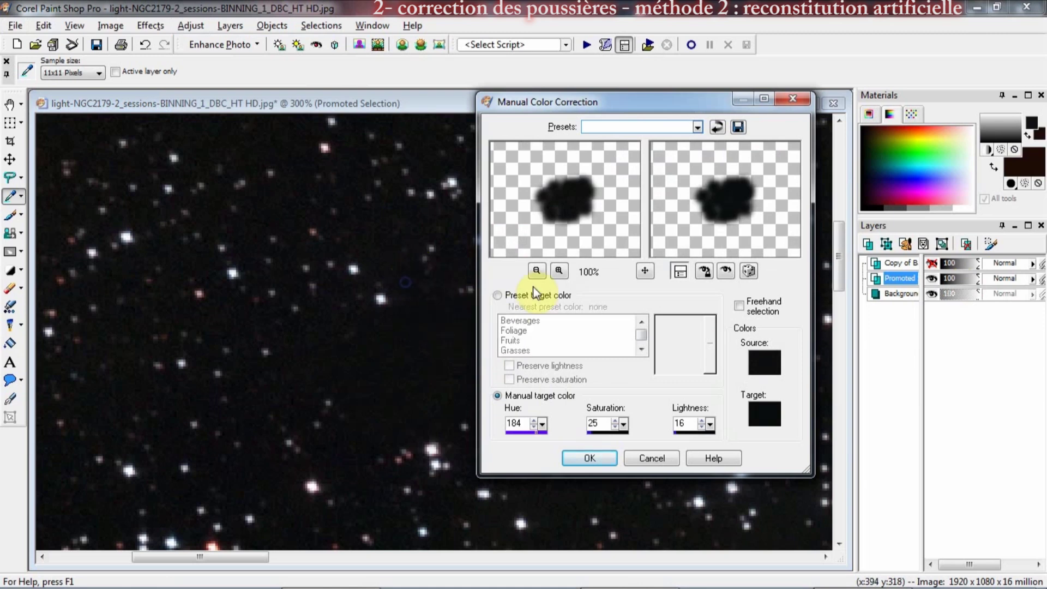
click(725, 271)
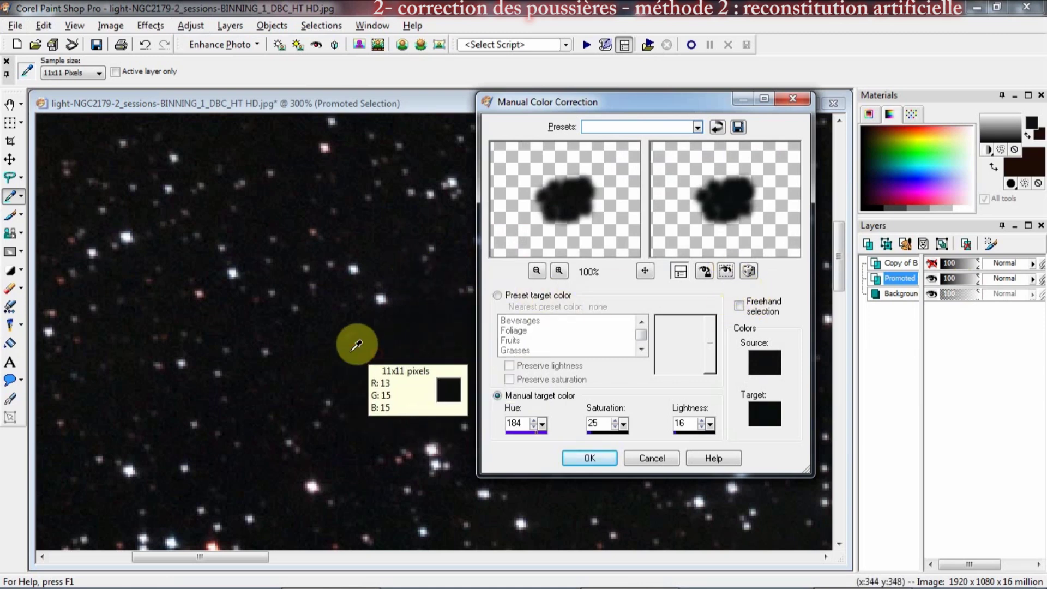
click(309, 335)
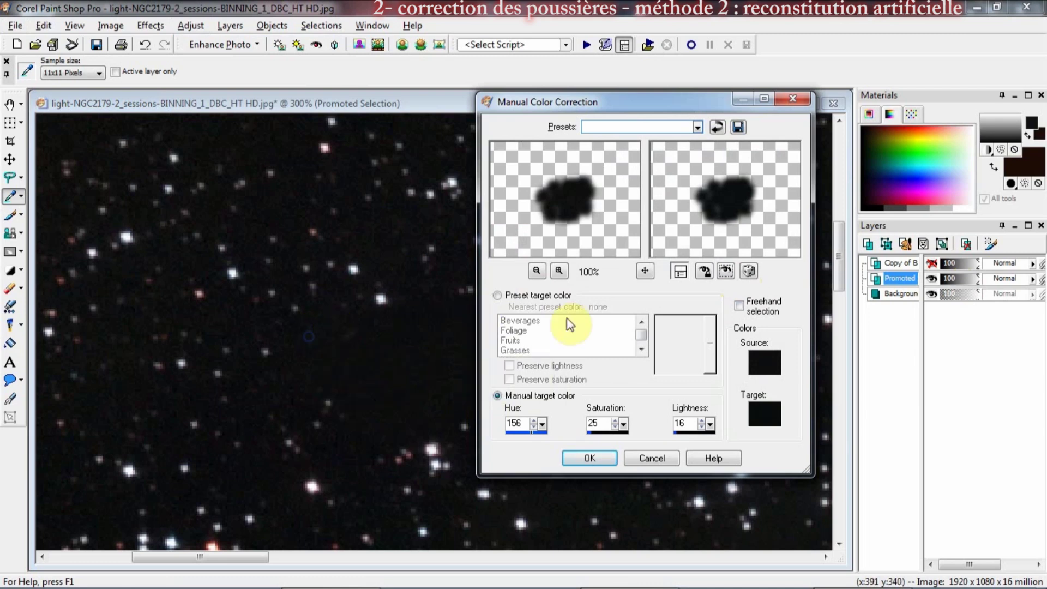
click(725, 271)
click(397, 355)
click(280, 360)
click(284, 355)
click(590, 458)
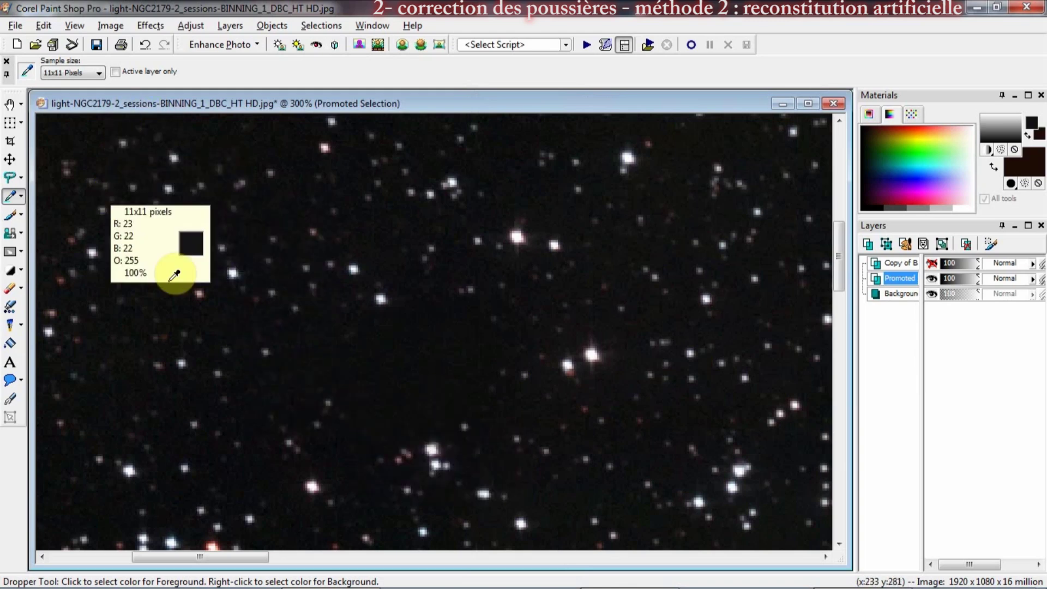
Step: Outline another patch of clean sky, about 35 x 27 pixels, on the background layer with the Freehand Selection tool
click(10, 177)
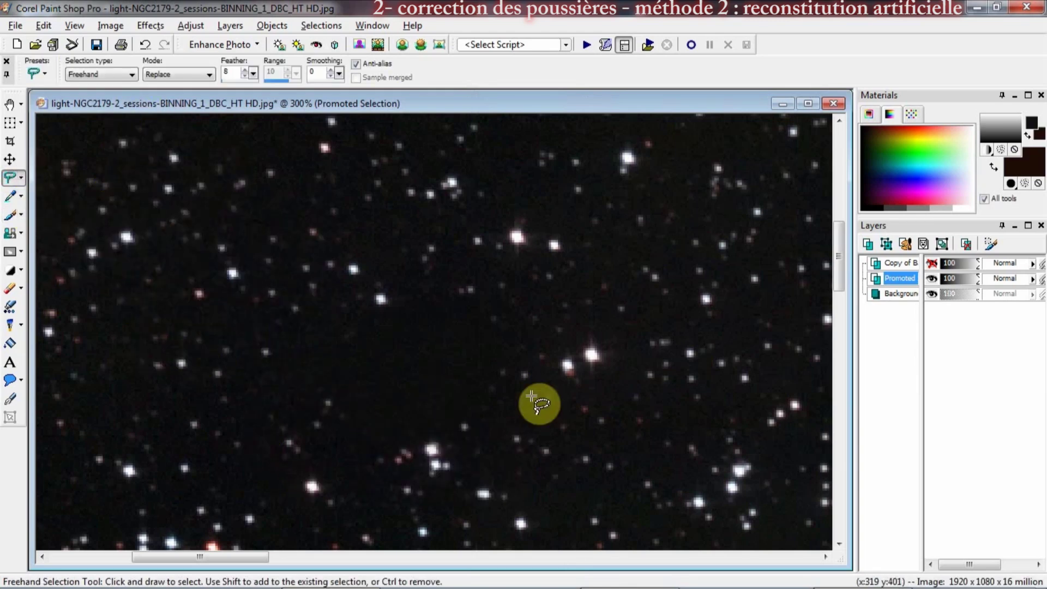
click(899, 294)
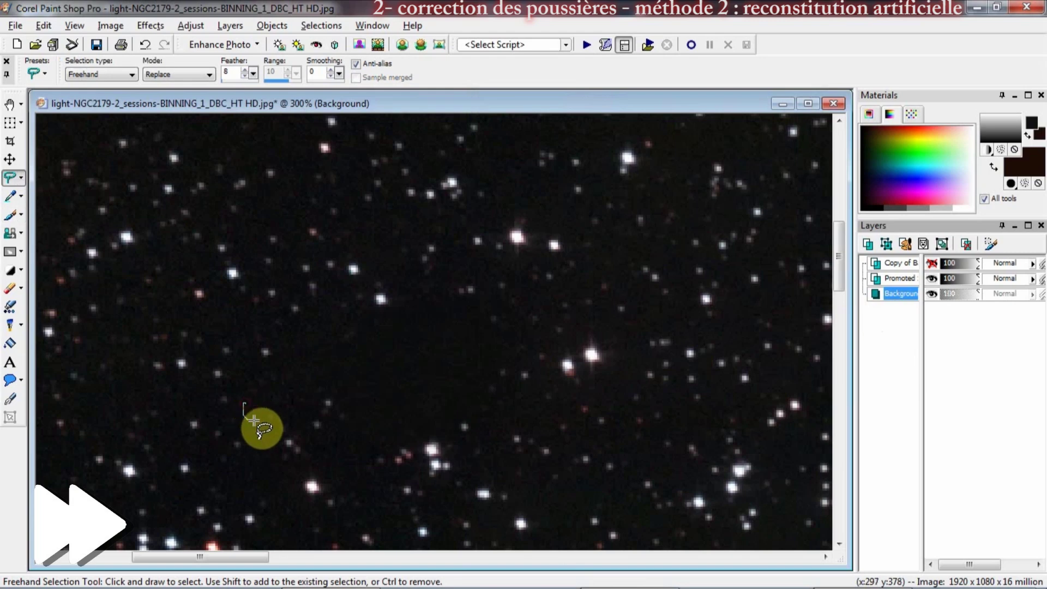
mouse_move(325, 486)
mouse_down()
mouse_move(269, 483)
mouse_move(246, 496)
mouse_move(297, 480)
mouse_up()
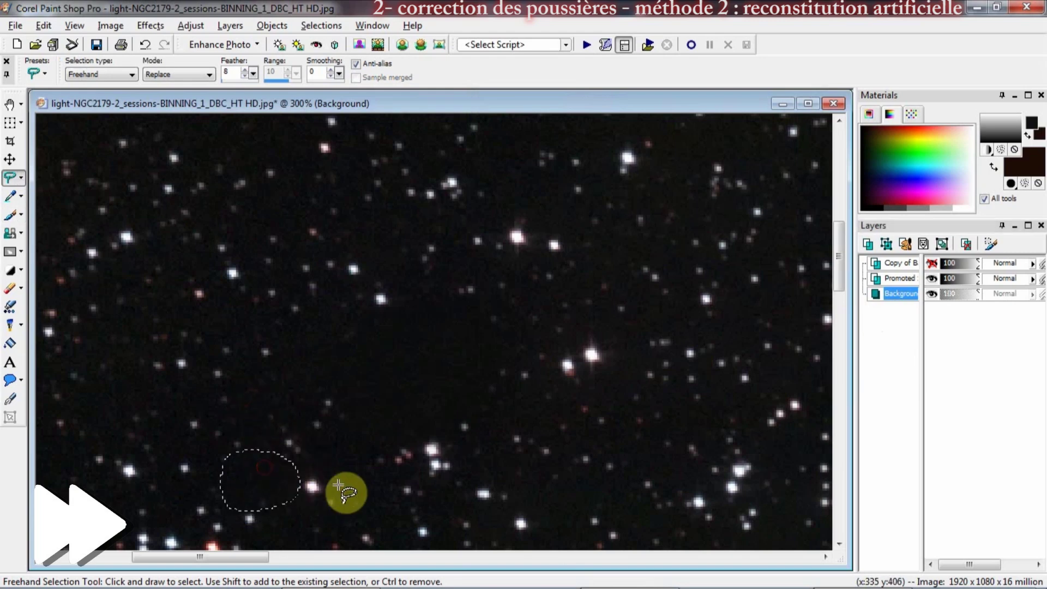
Step: Place a copy of the selected clean sky over the dust spot's right part and merge it into the promoted layer
click(900, 279)
key(ctrl+c)
key(ctrl+e)
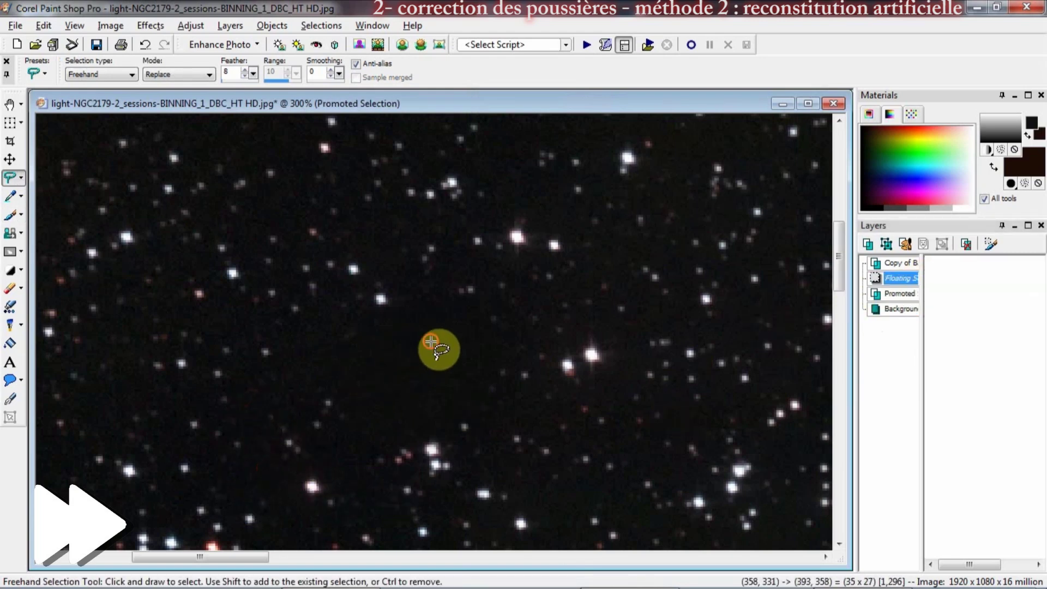
drag(460, 388, 389, 430)
key(ctrl+d)
key(ctrl+z)
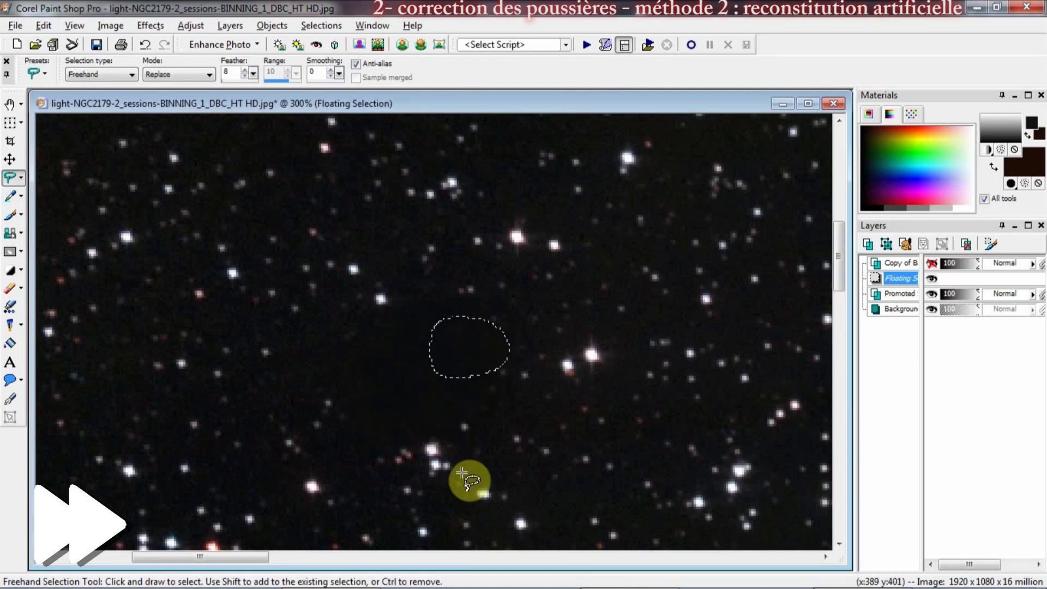
key(ctrl+d)
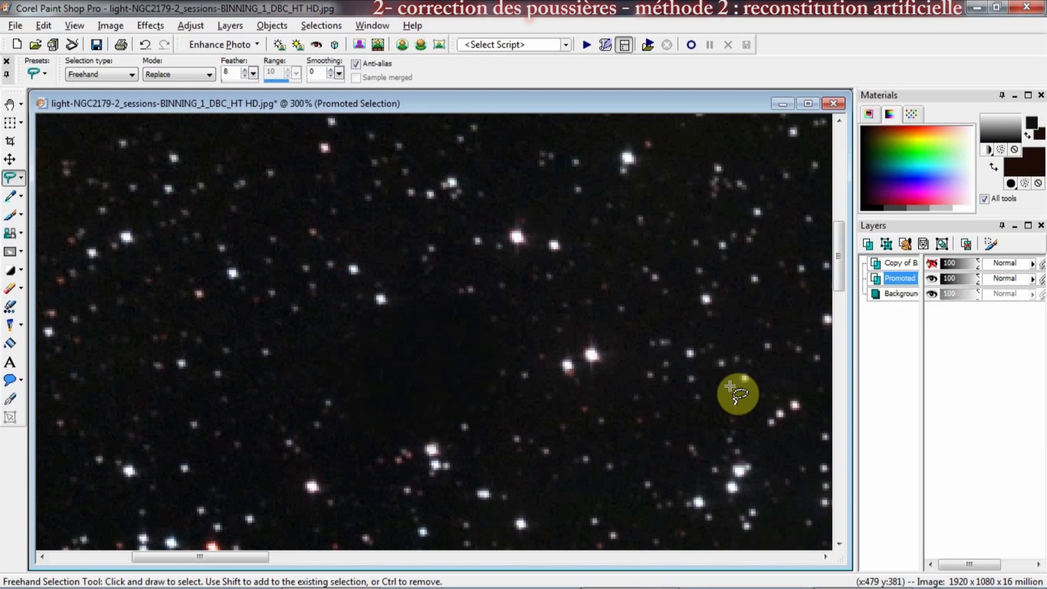
Step: Hide the promoted patch layer and outline the whole dust spot on the background layer with a freehand selection
click(931, 264)
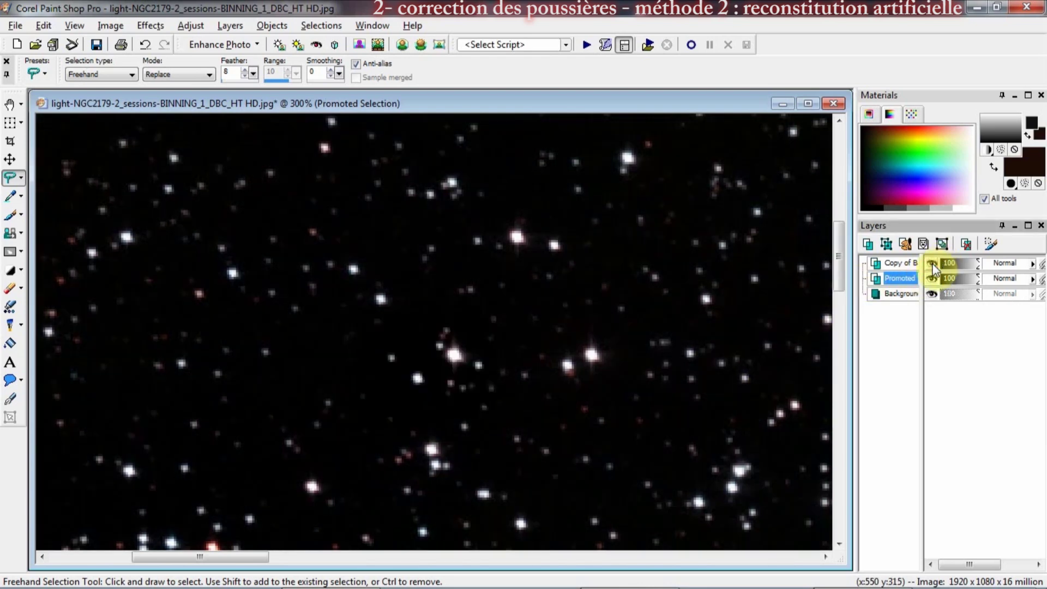
click(895, 288)
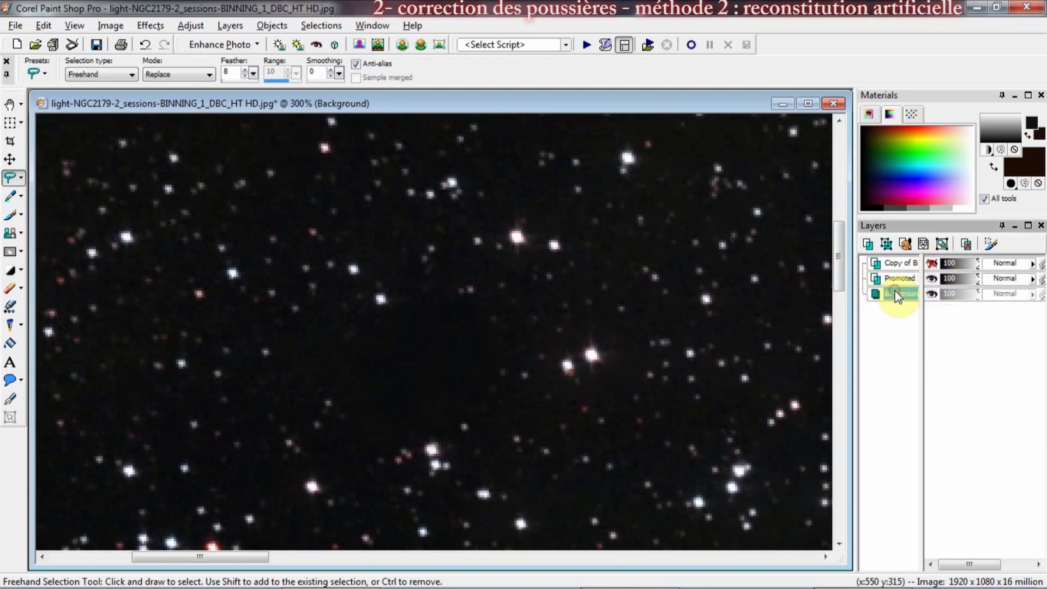
click(931, 279)
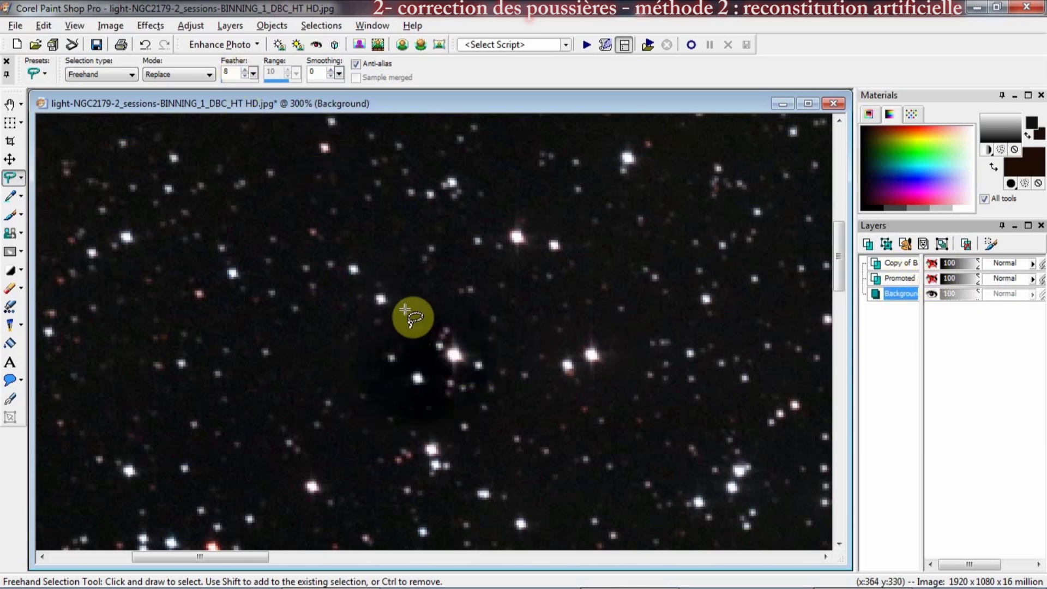
mouse_move(408, 315)
mouse_down()
mouse_move(367, 328)
mouse_move(351, 352)
mouse_move(354, 397)
mouse_move(386, 428)
mouse_move(470, 441)
mouse_move(491, 416)
mouse_move(499, 379)
mouse_move(488, 320)
mouse_move(458, 299)
mouse_move(405, 309)
mouse_up()
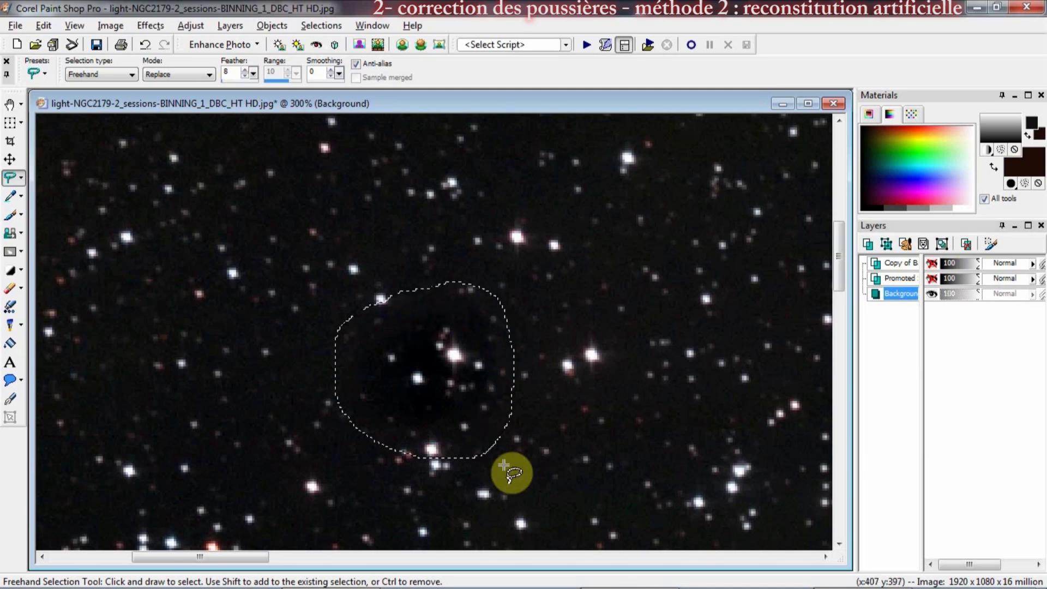
Step: Promote the outlined dust spot area of the darkened background copy to a new layer
click(897, 278)
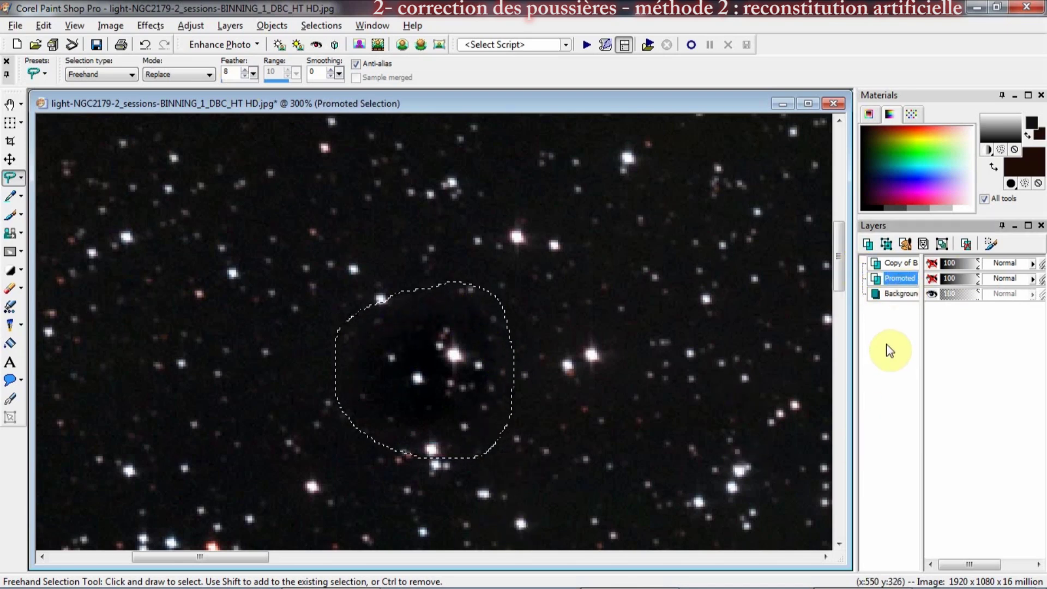
click(900, 262)
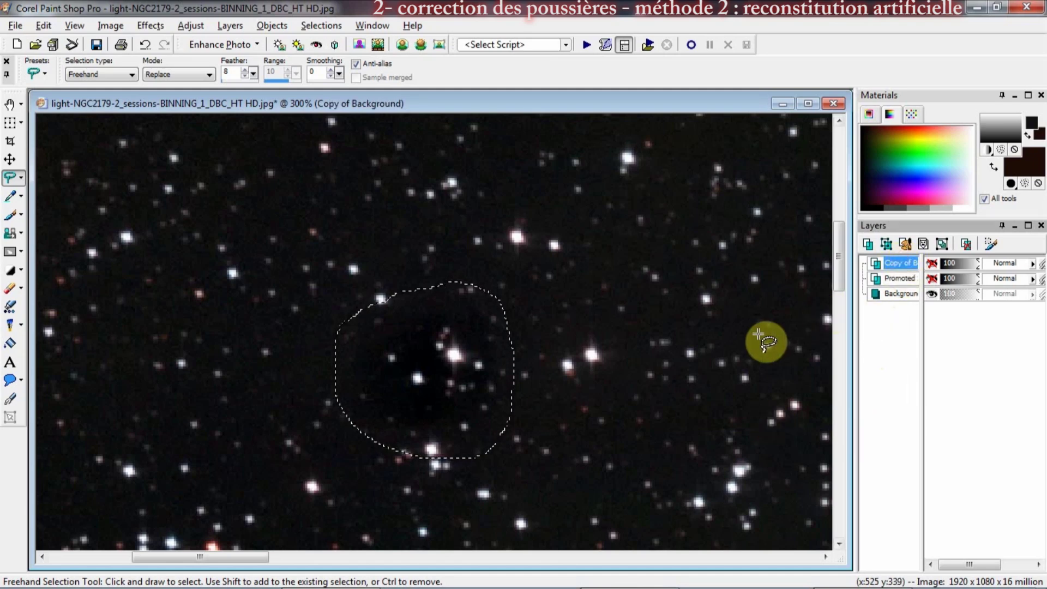
click(315, 26)
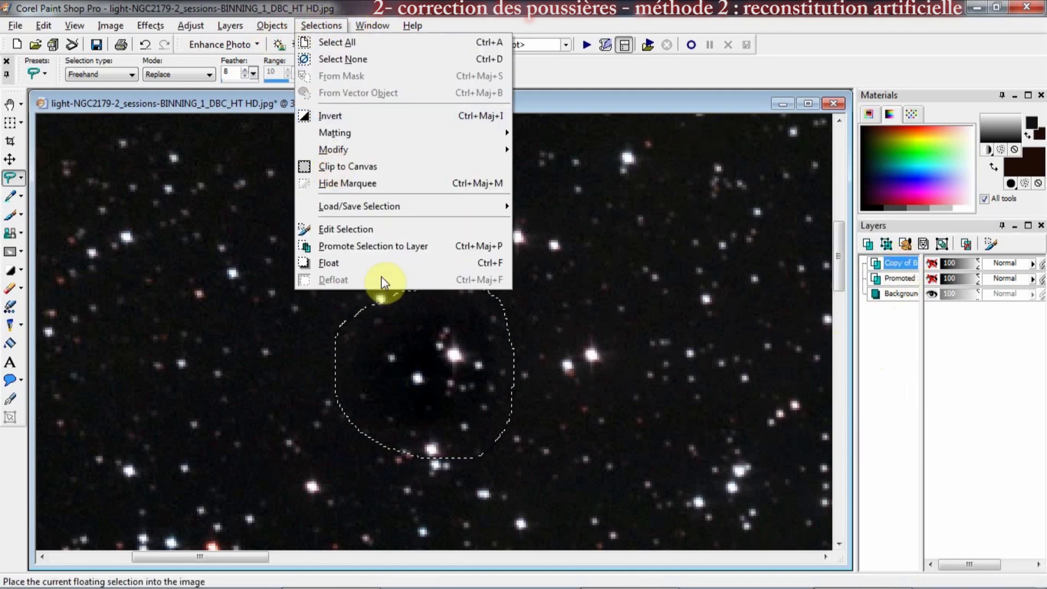
click(386, 245)
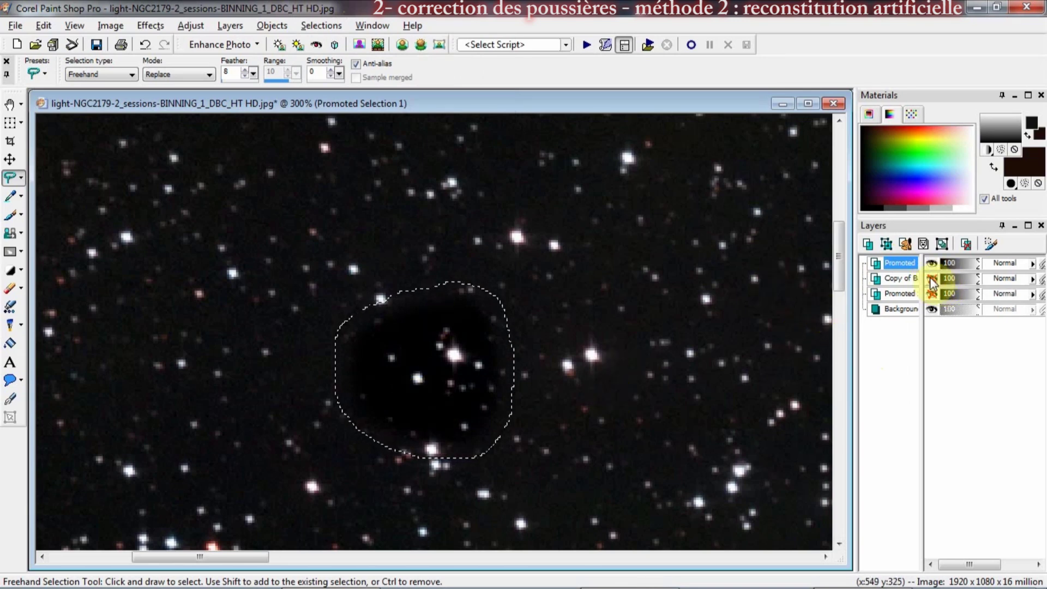
Step: Promote the same outlined area of the clean-sky patch layer to its own layer, keeping the darkened copy and the original patch layer hidden
click(930, 277)
click(901, 292)
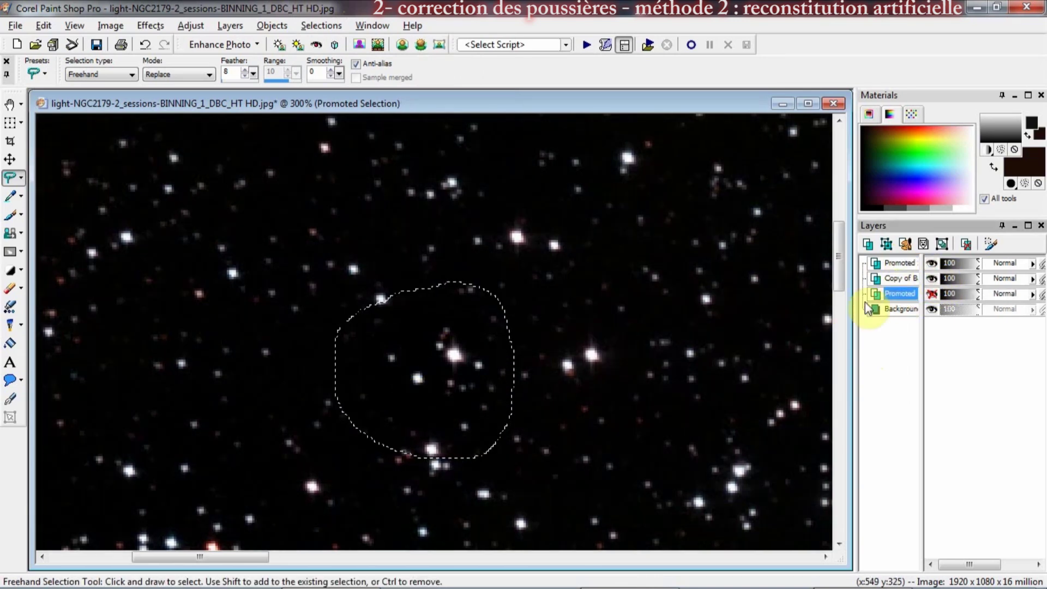
click(931, 280)
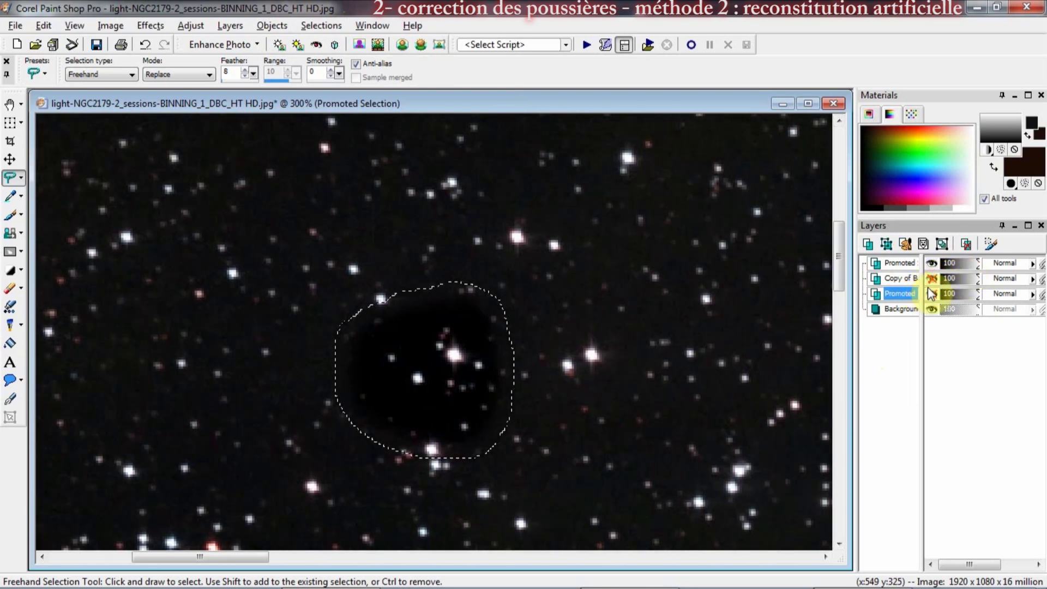
click(932, 293)
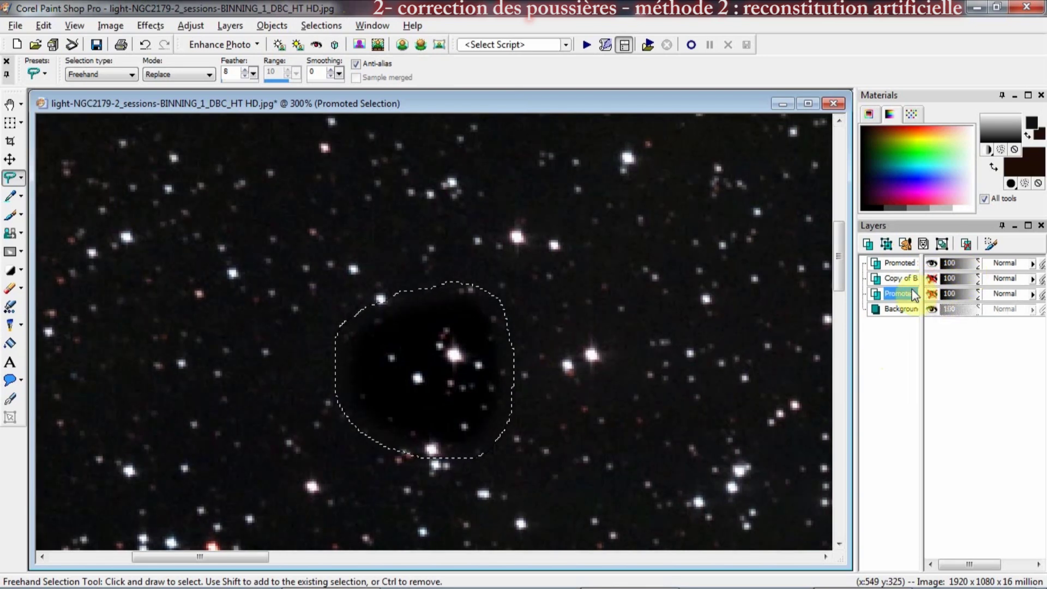
click(314, 27)
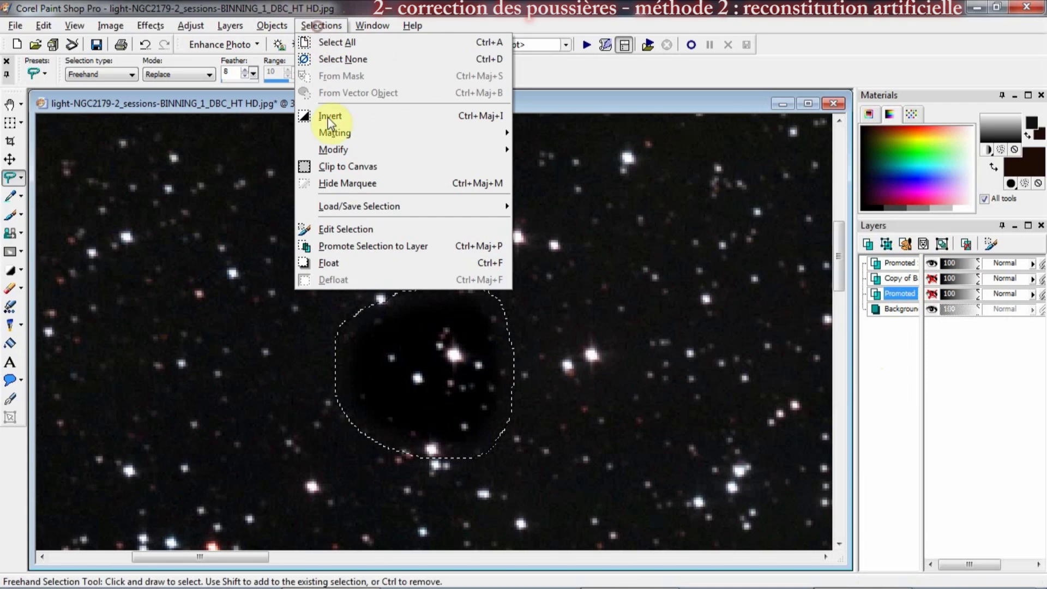
click(381, 243)
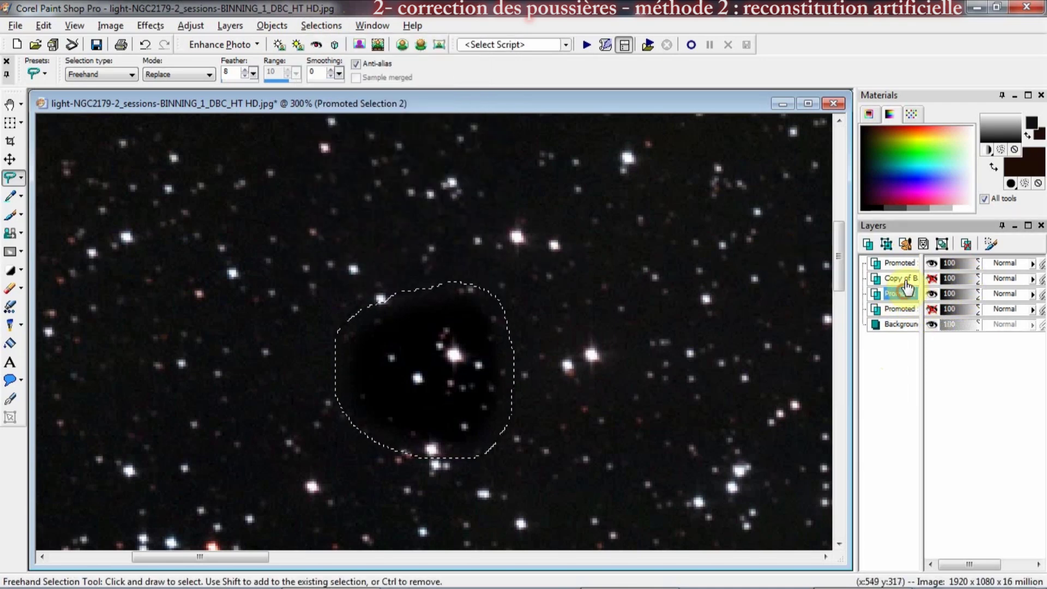
Step: Move the newly promoted clean-sky layer above the darkened copy and open its blend mode choices
drag(903, 279, 902, 275)
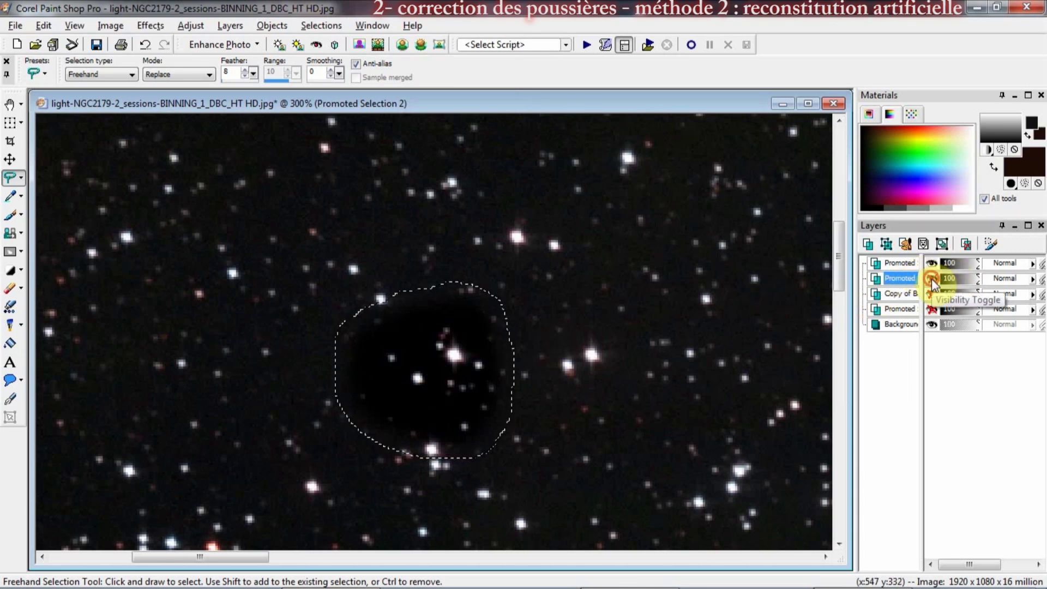
click(1005, 278)
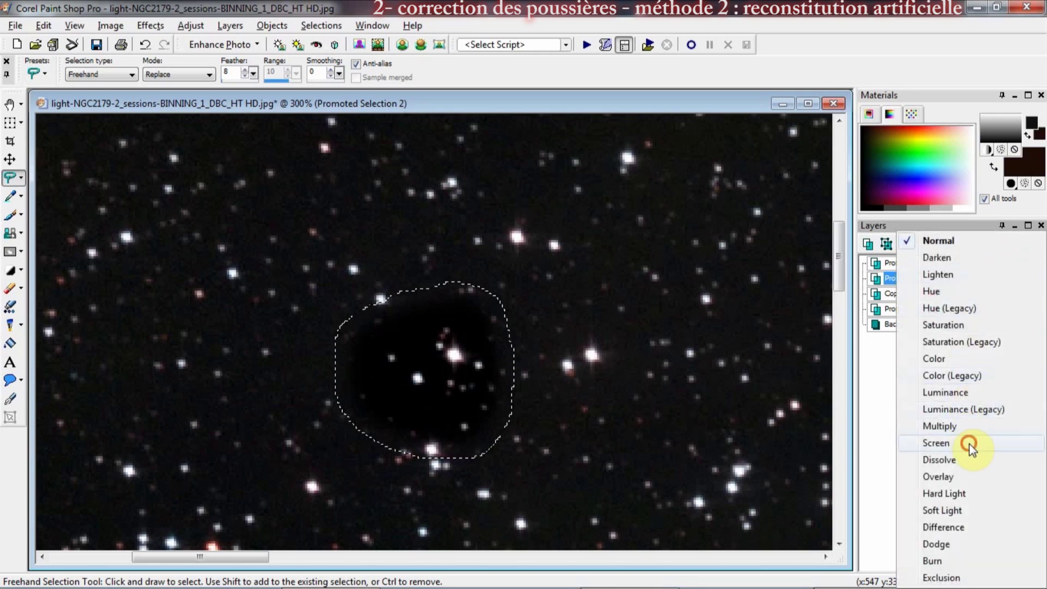
Step: Set the top promoted layer's blend mode to Screen and clear the selection around the dark patch
click(935, 443)
key(ctrl+d)
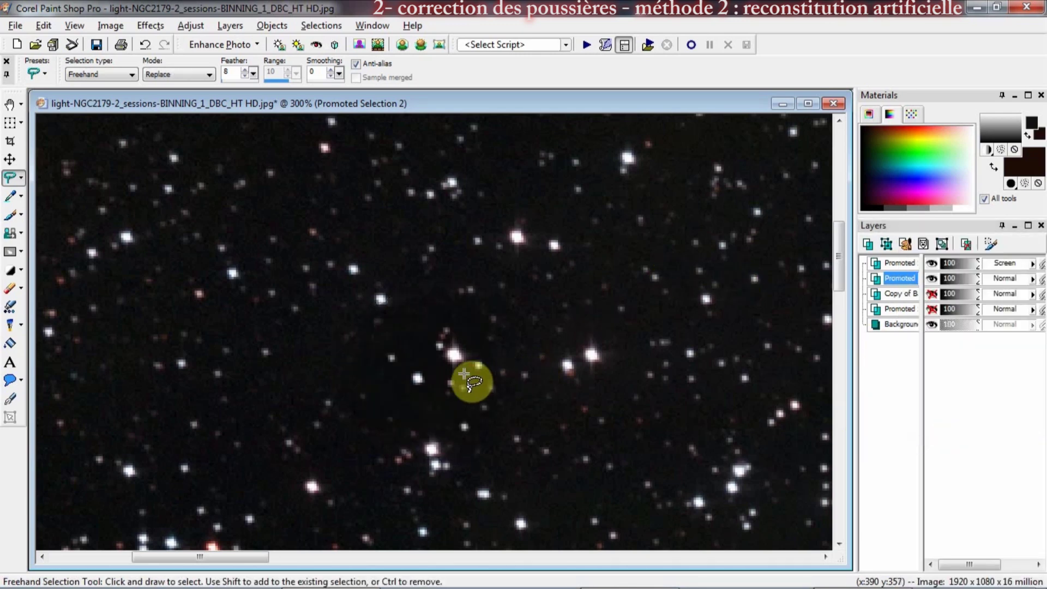
Step: Compare the star field with and without the two patch layers, at wide view and close up
scroll(502, 355, down, 5)
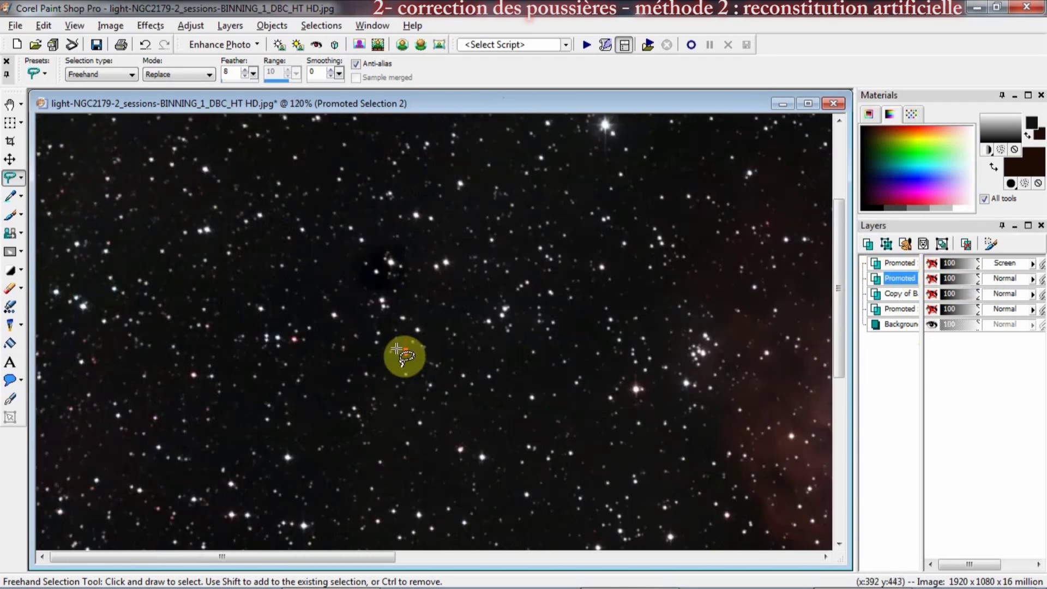
scroll(404, 354, down, 2)
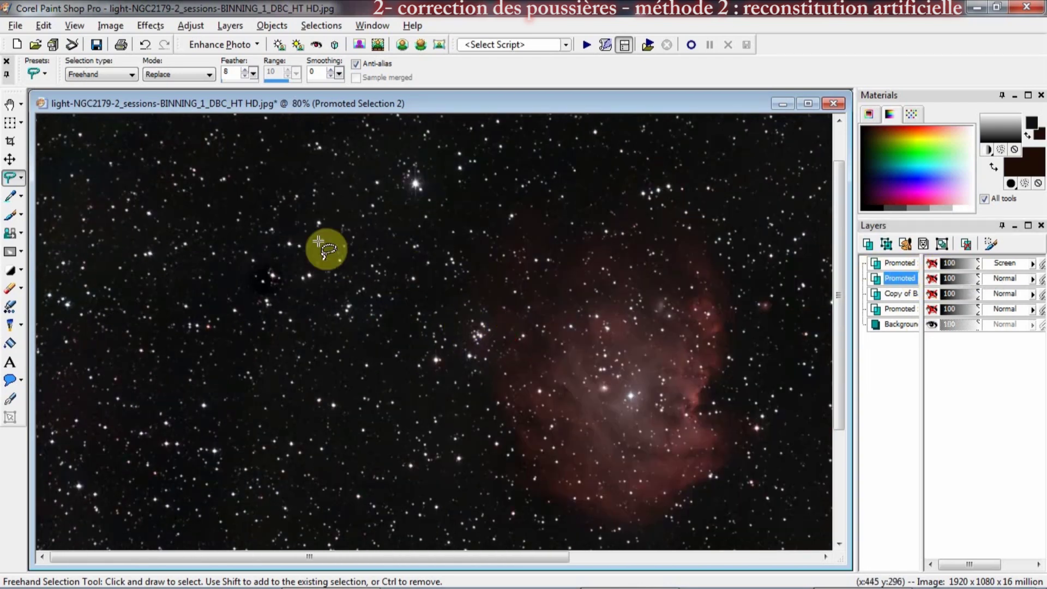
click(931, 279)
click(932, 264)
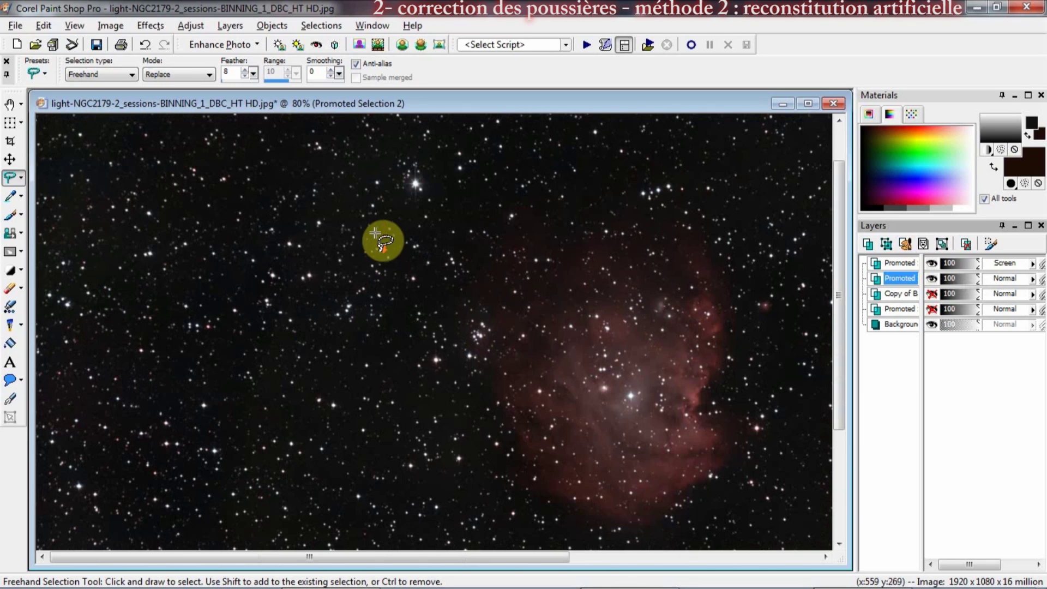
scroll(428, 283, down, 2)
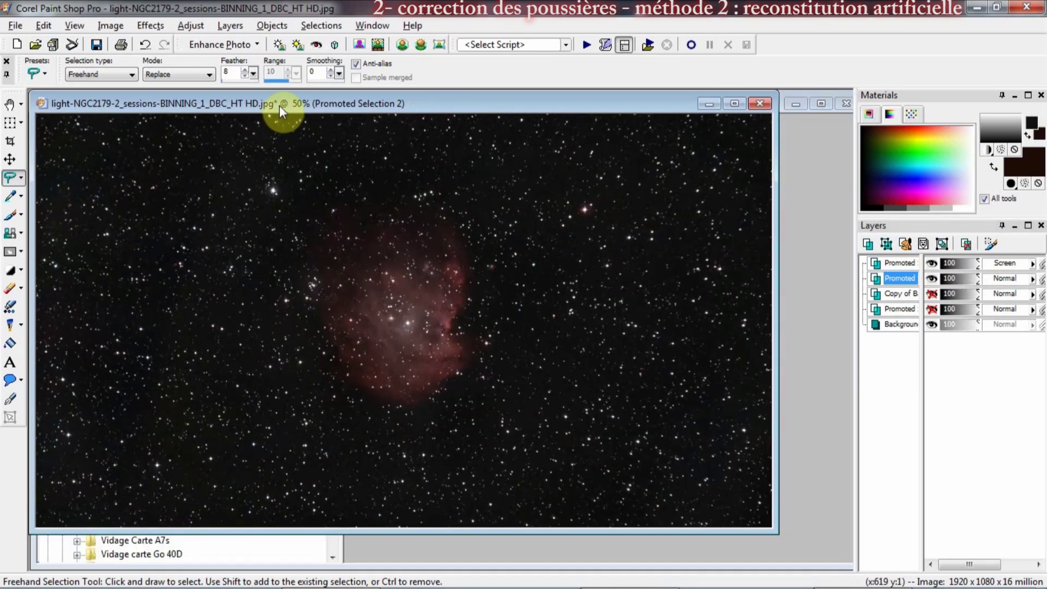
scroll(300, 244, up, 5)
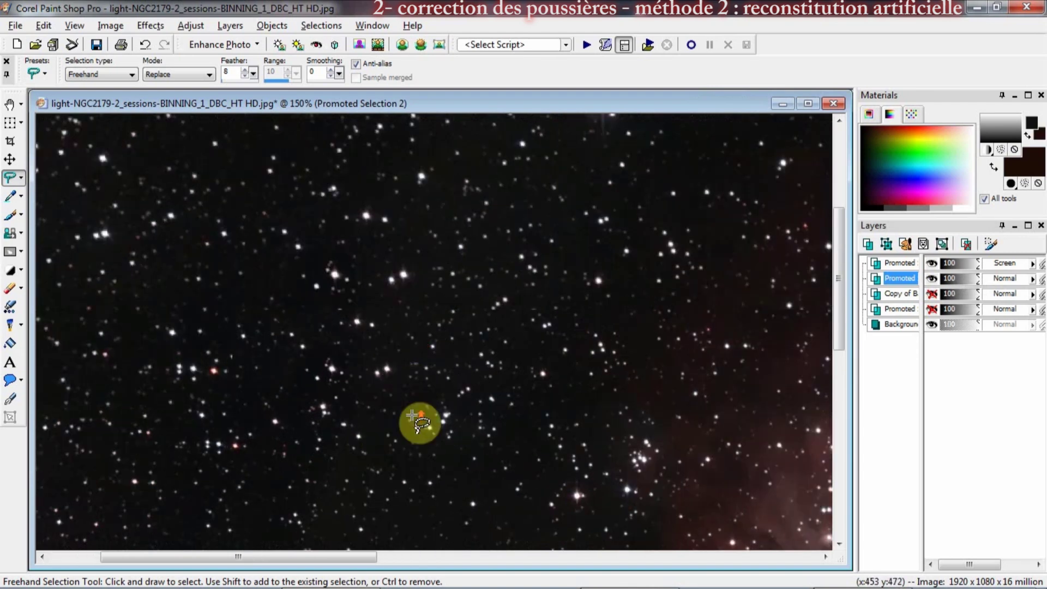
scroll(362, 338, up, 3)
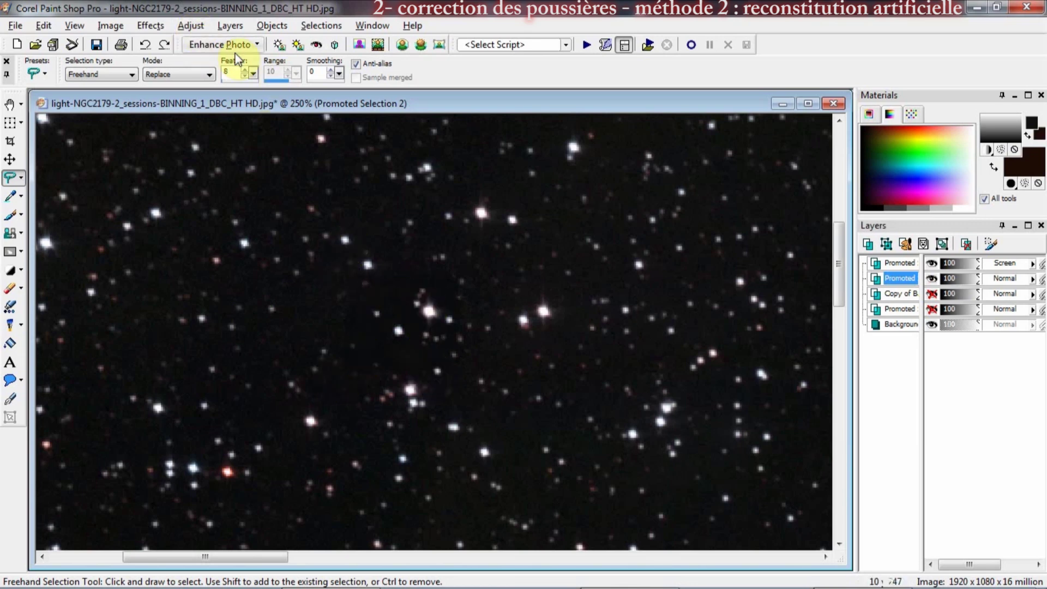
Step: Add Gaussian noise to the dark patch layer, testing 14% and 7% before reducing it to about 5%
click(191, 25)
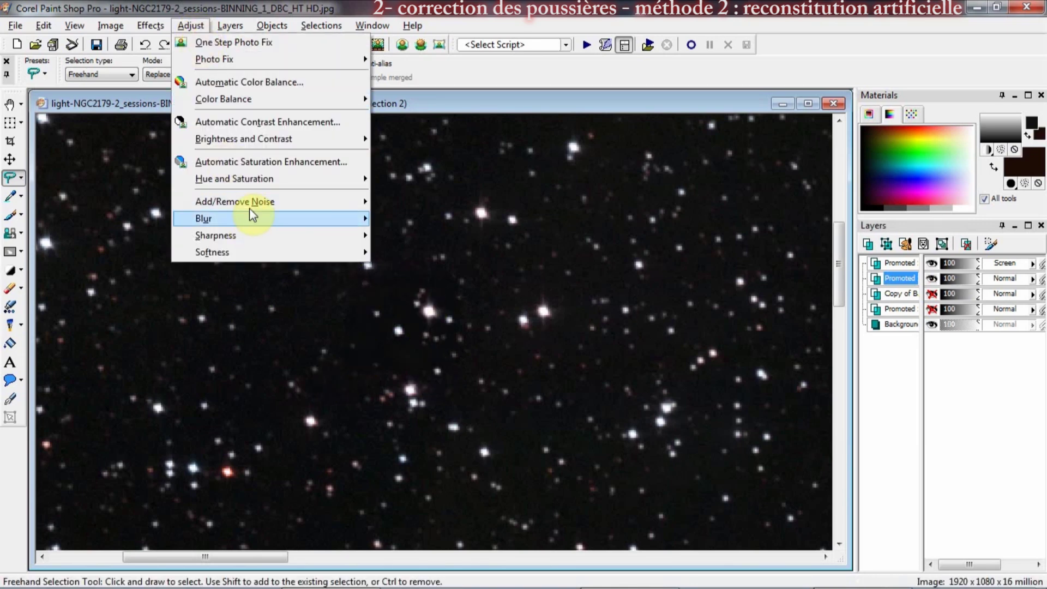
mouse_move(251, 206)
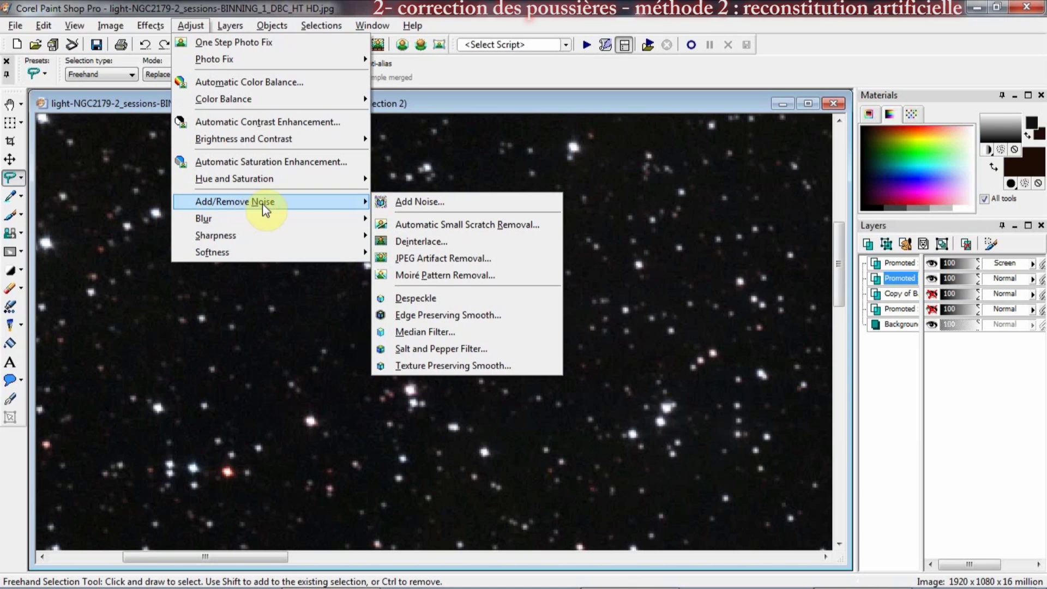
click(464, 205)
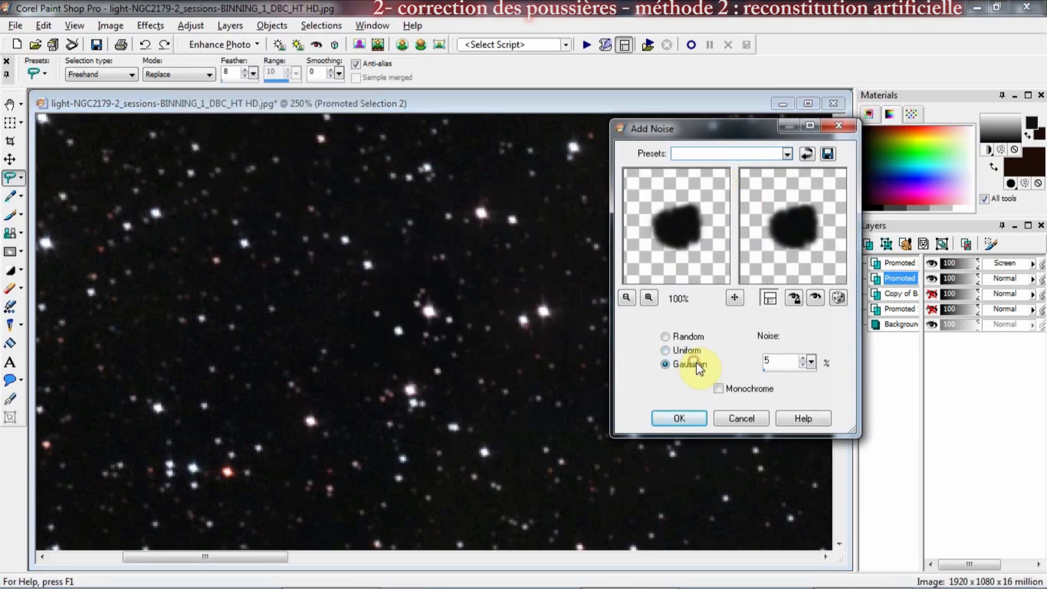
key(BackSpace)
text(12)
click(813, 298)
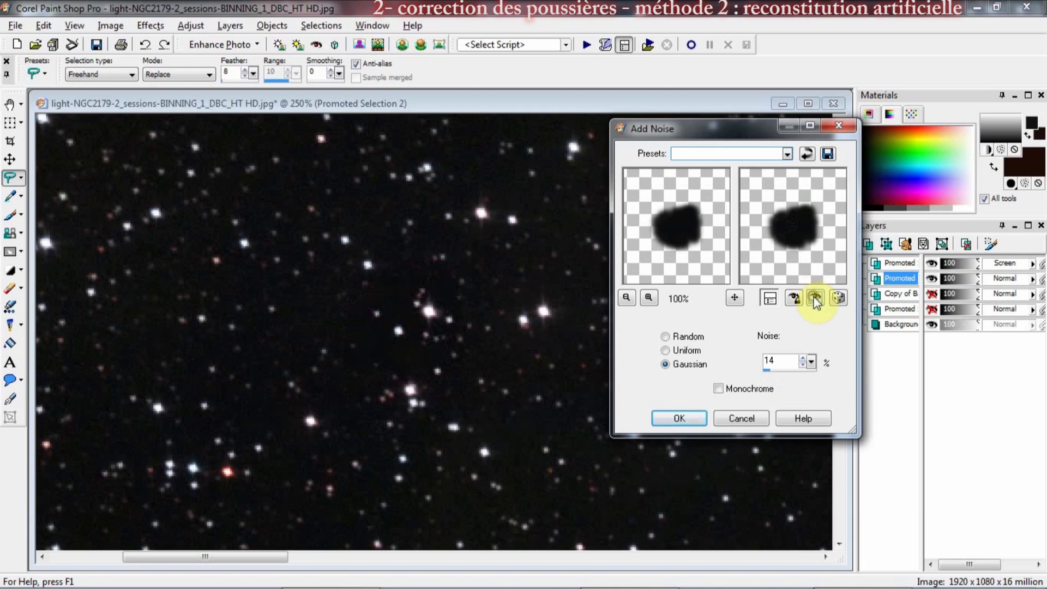
drag(806, 362, 804, 365)
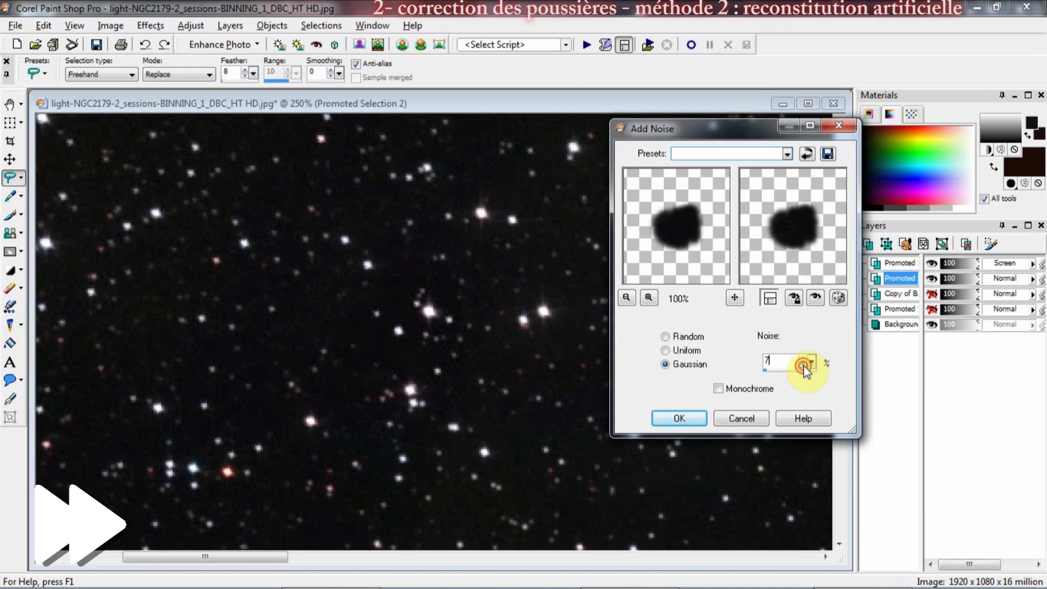
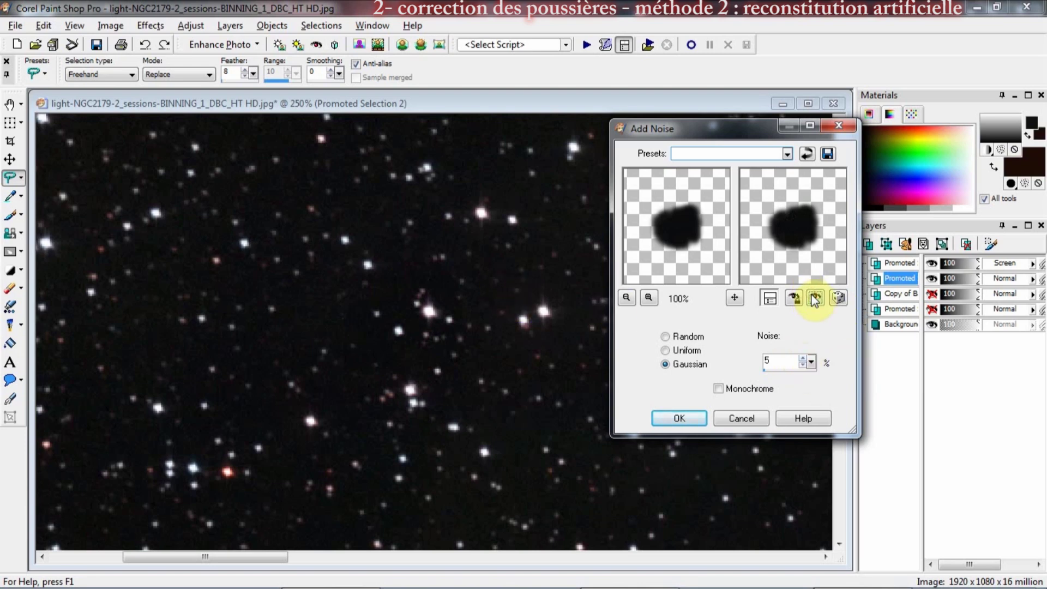
click(806, 365)
click(679, 417)
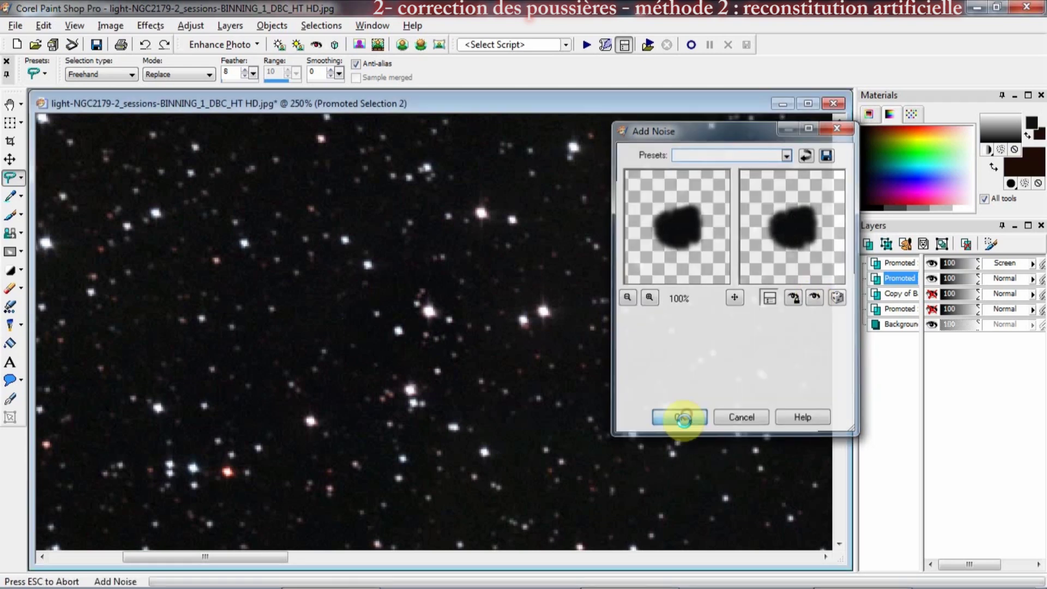
Step: Check how the noisy patch blends into the whole image by toggling the patch layer's visibility
scroll(427, 243, down, 5)
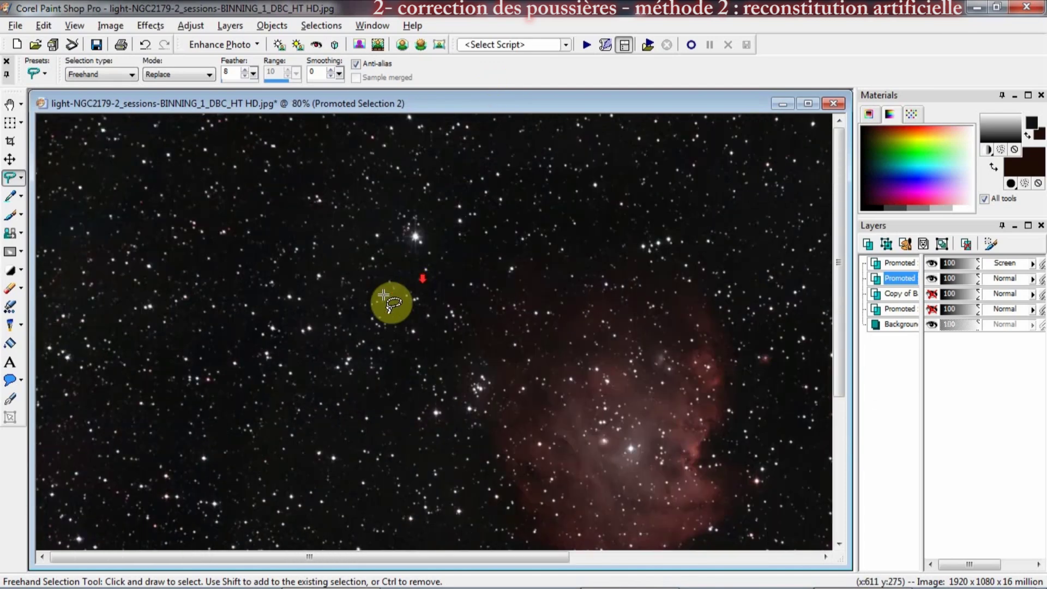
scroll(549, 327, down, 2)
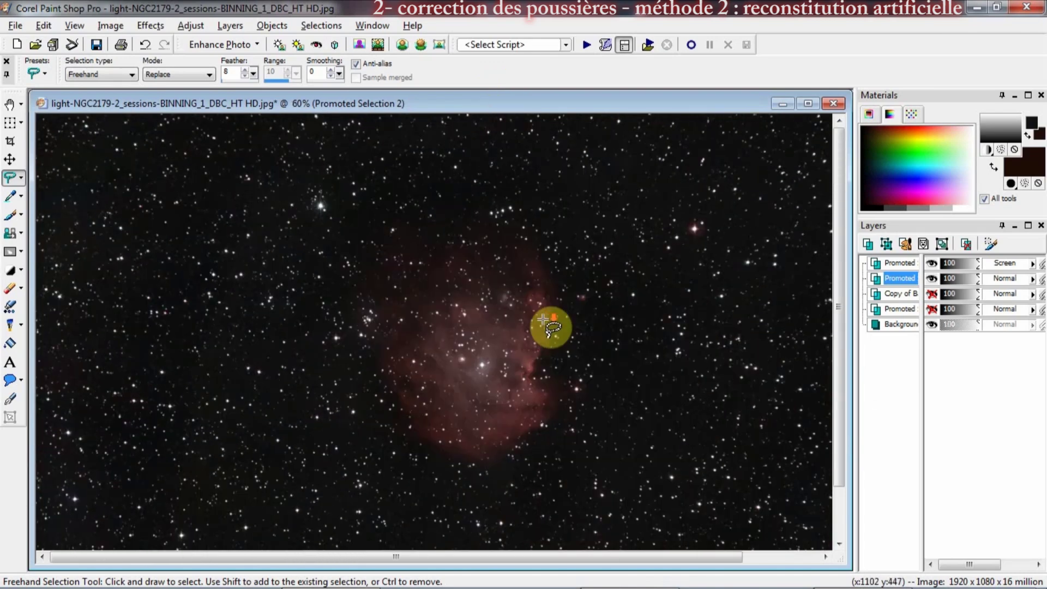
click(930, 279)
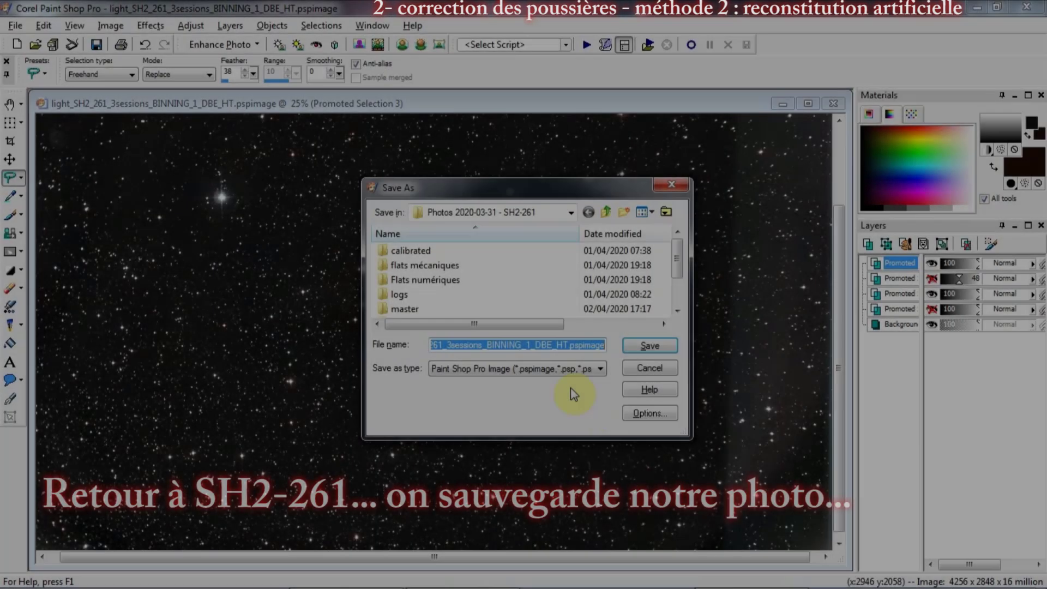
Step: Save the SH2-261 image in Tagged Image File Format as light_SH2_261_3sessions_BINNING_1_DBE_HT2
click(578, 368)
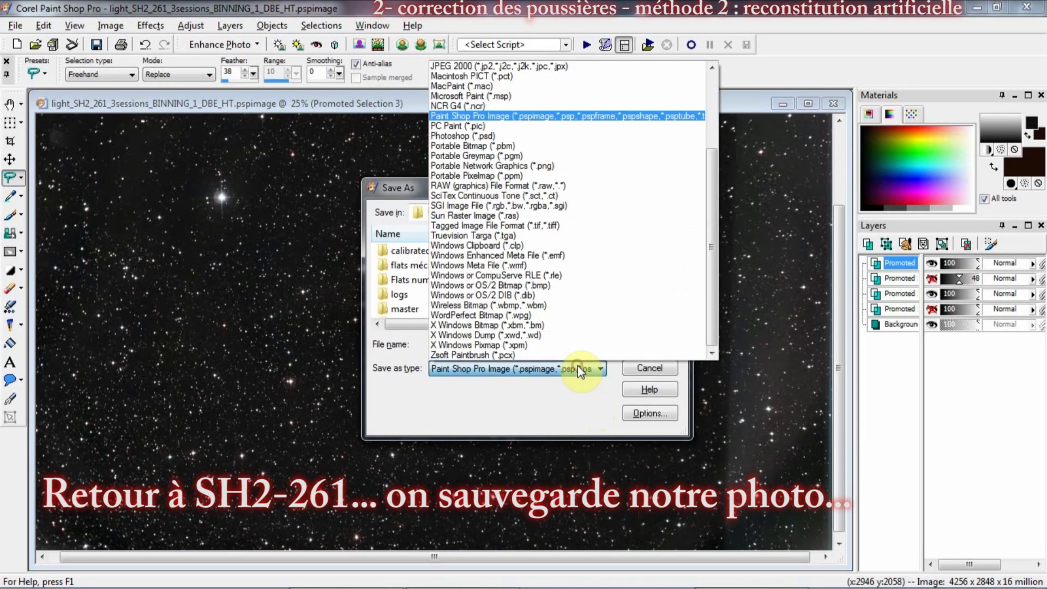
click(609, 224)
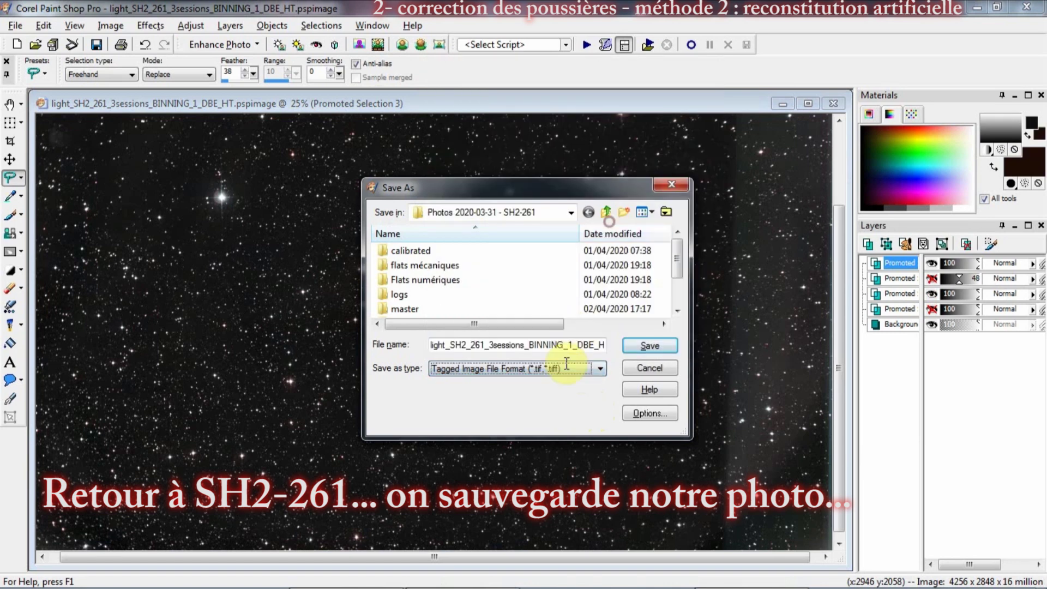
click(578, 344)
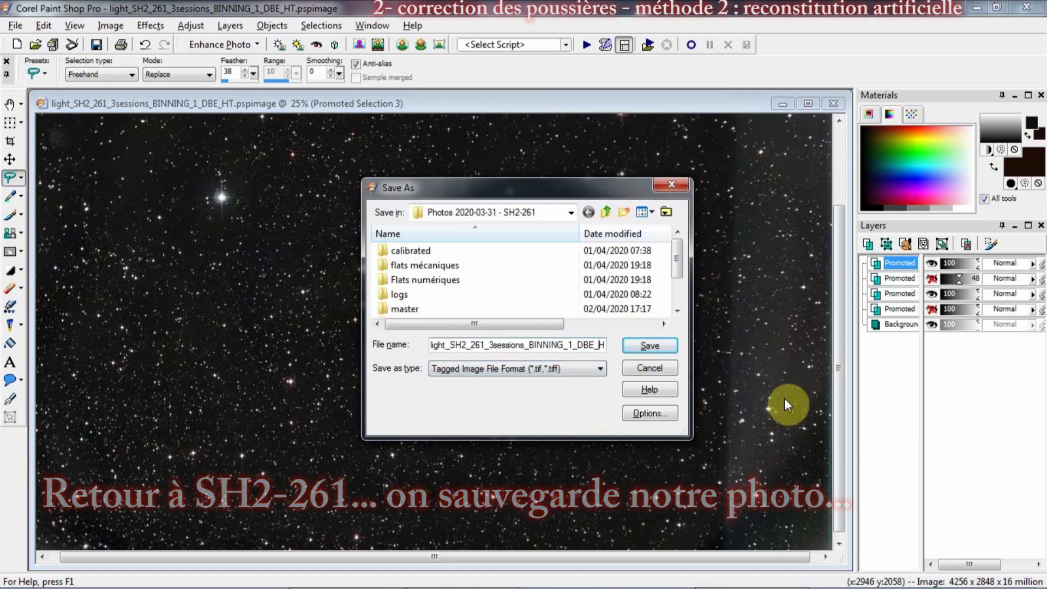
key(End)
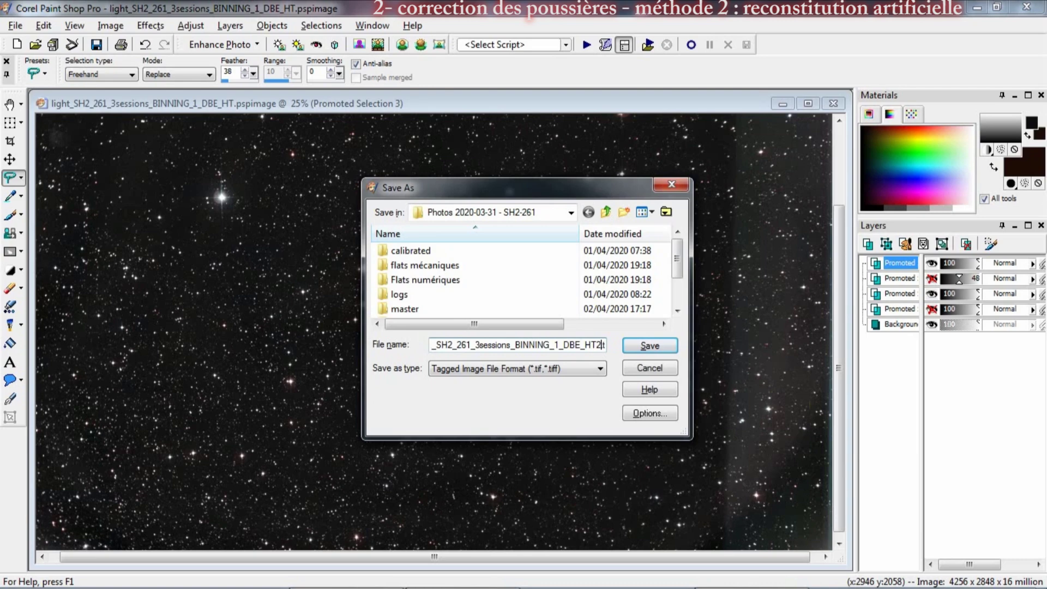
key(Return)
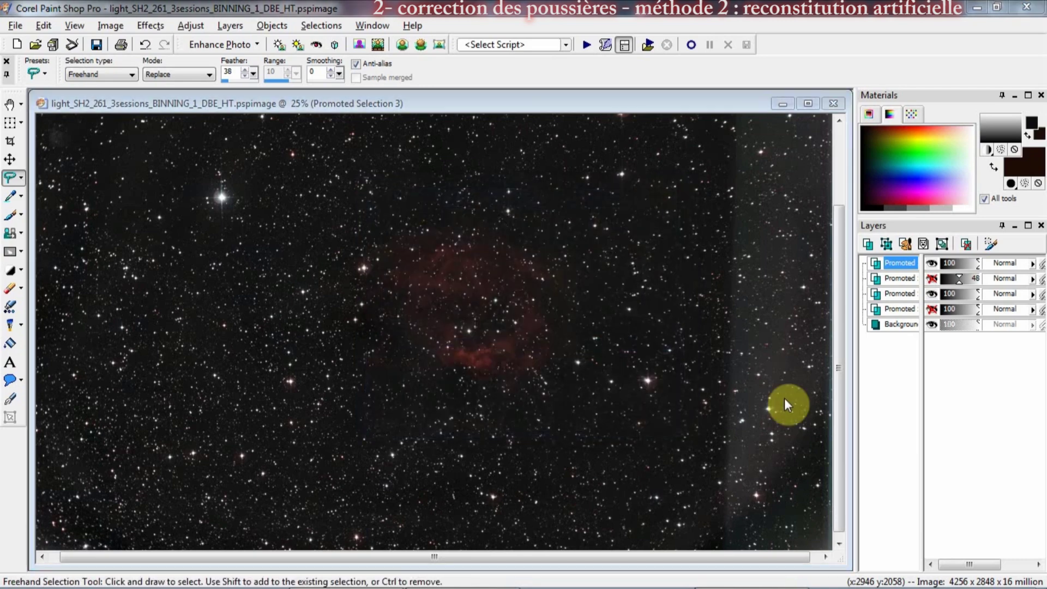
click(604, 339)
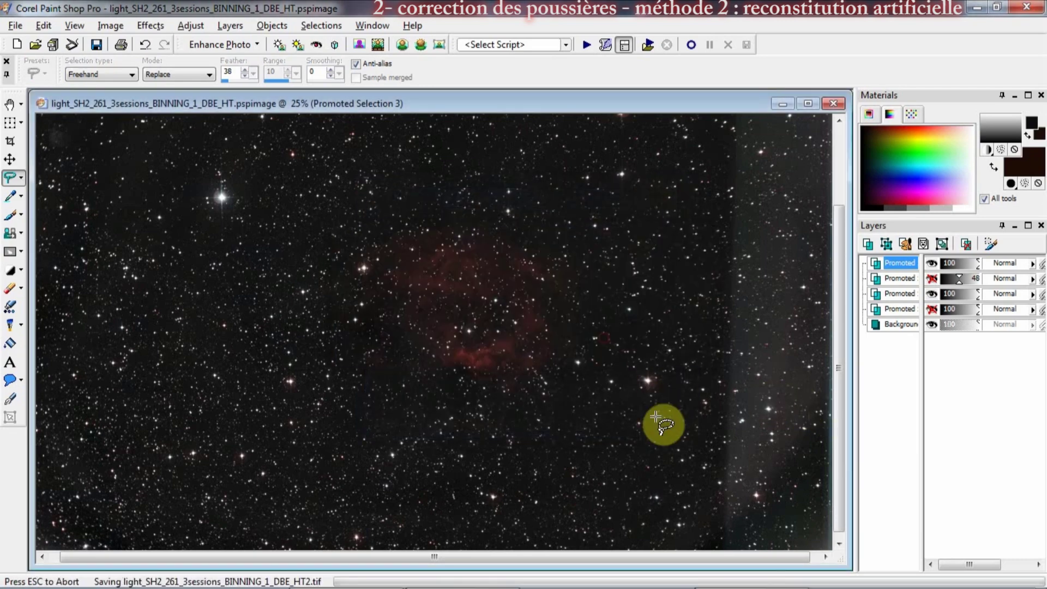
Step: Open light_SH2_261_3sessions_BINNING_1_DBE_HT2.tif, activate the Selection tool and maximize the image window
double_click(590, 162)
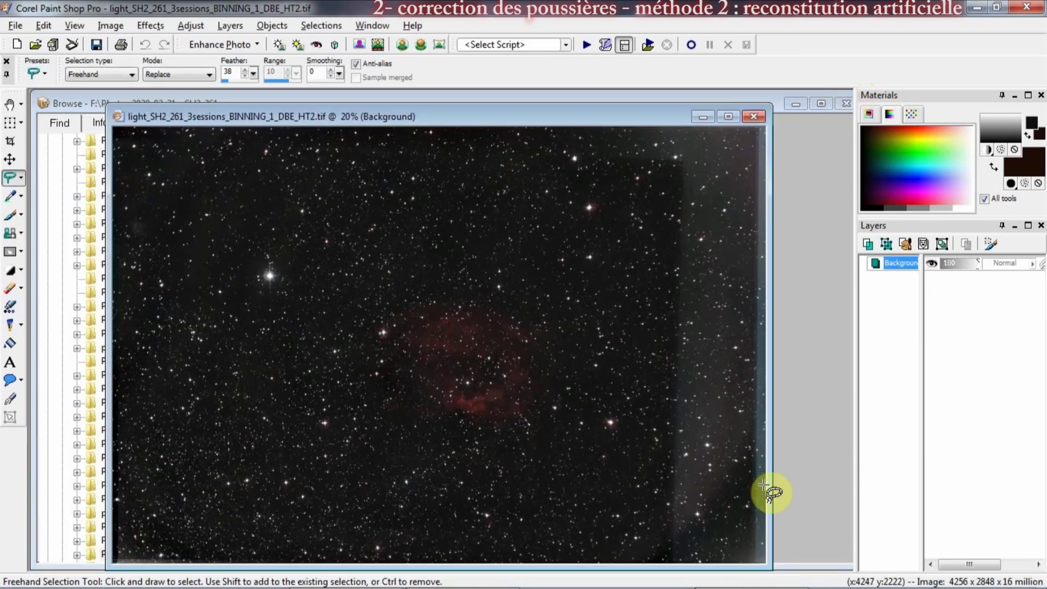
key(s)
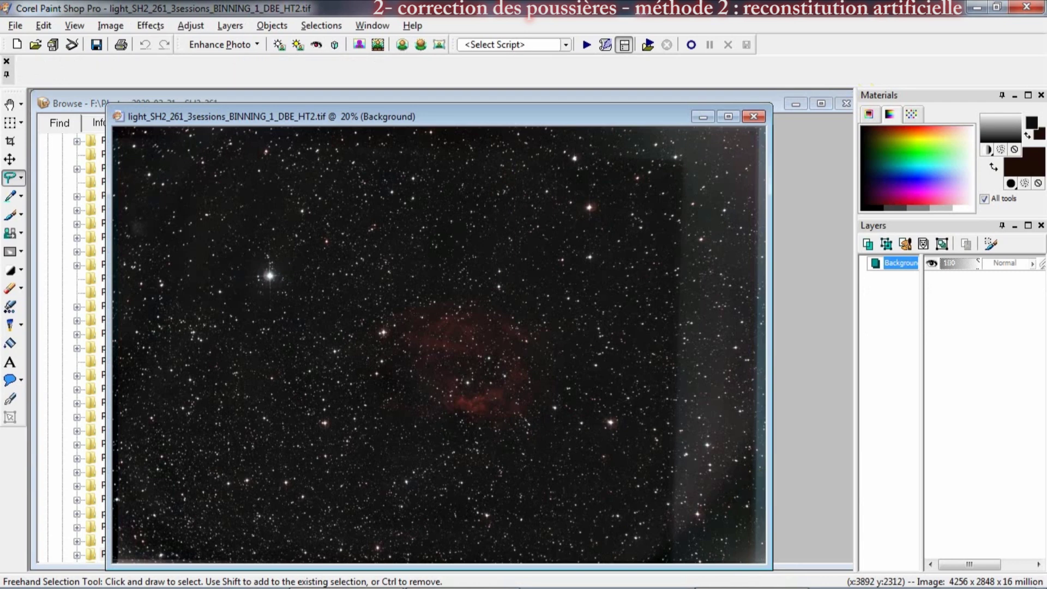
double_click(499, 116)
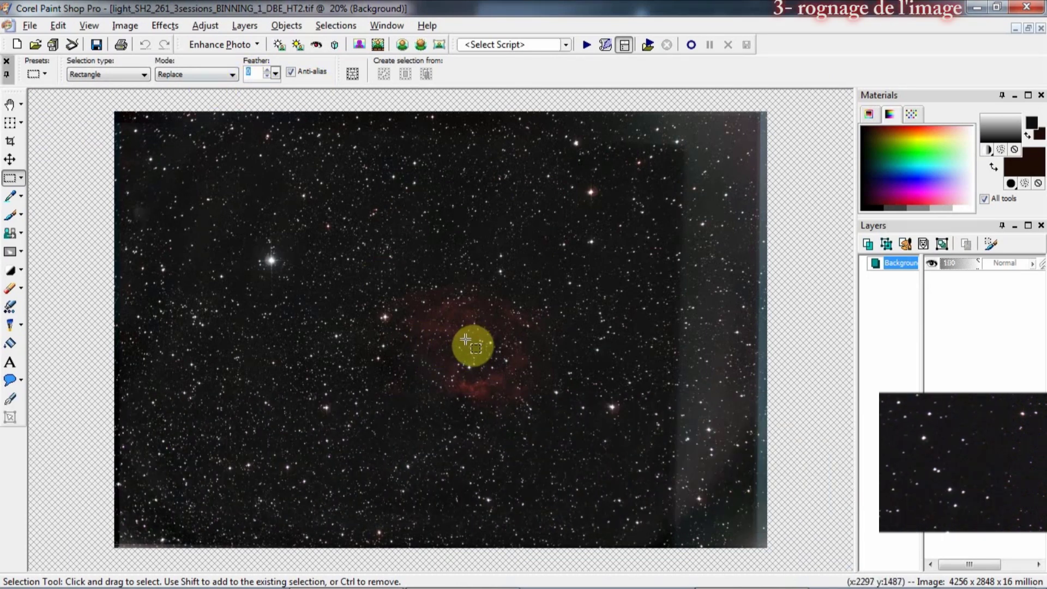
Step: Paste a copy of the area from the nebula's center to the lower-right image corner as a crop-corner guide, and undo it
drag(466, 339, 806, 572)
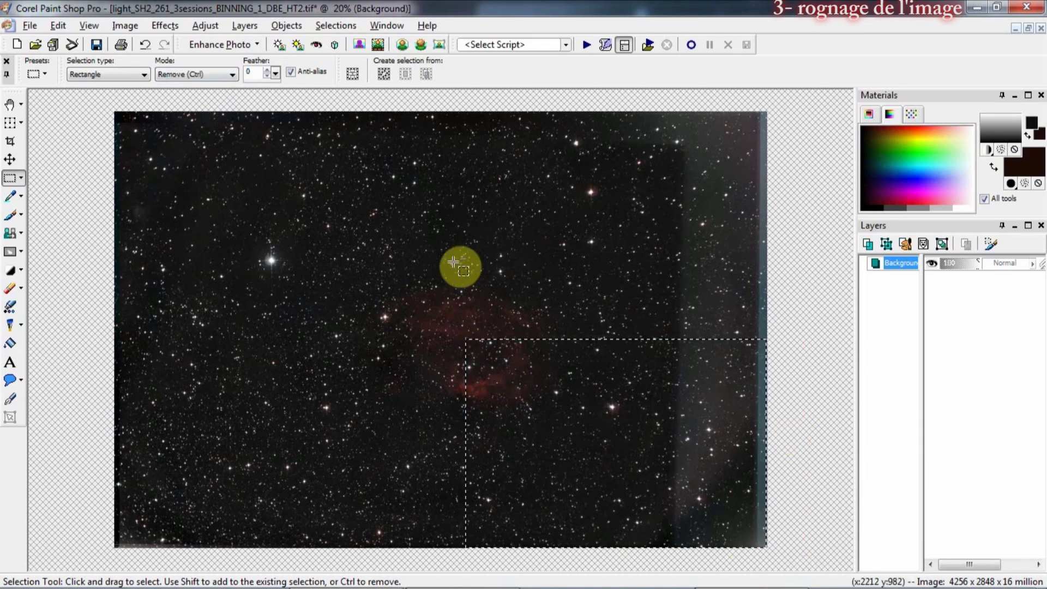
key(ctrl+c)
key(ctrl+e)
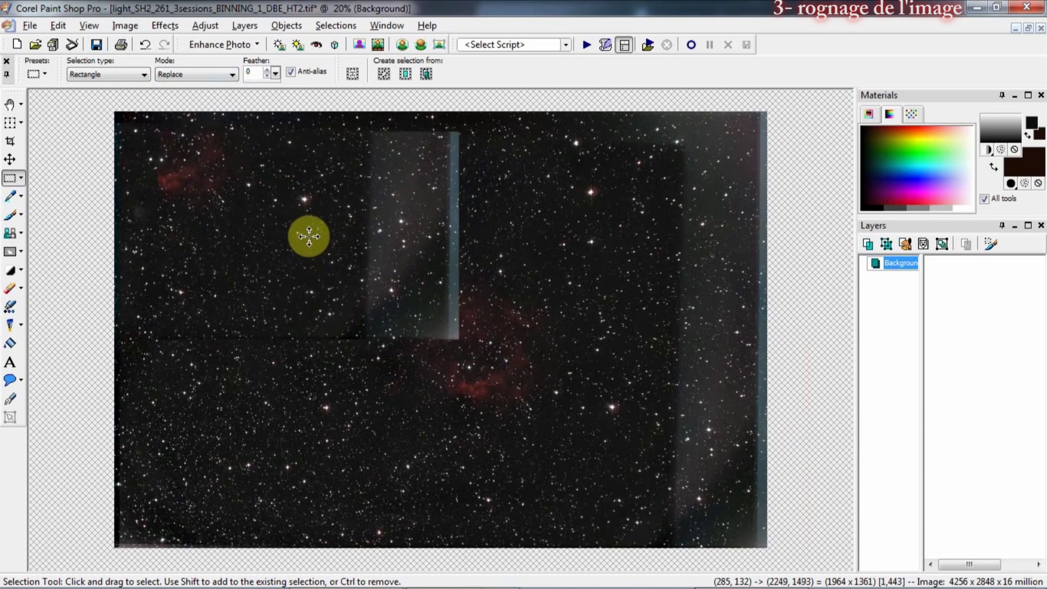
click(308, 235)
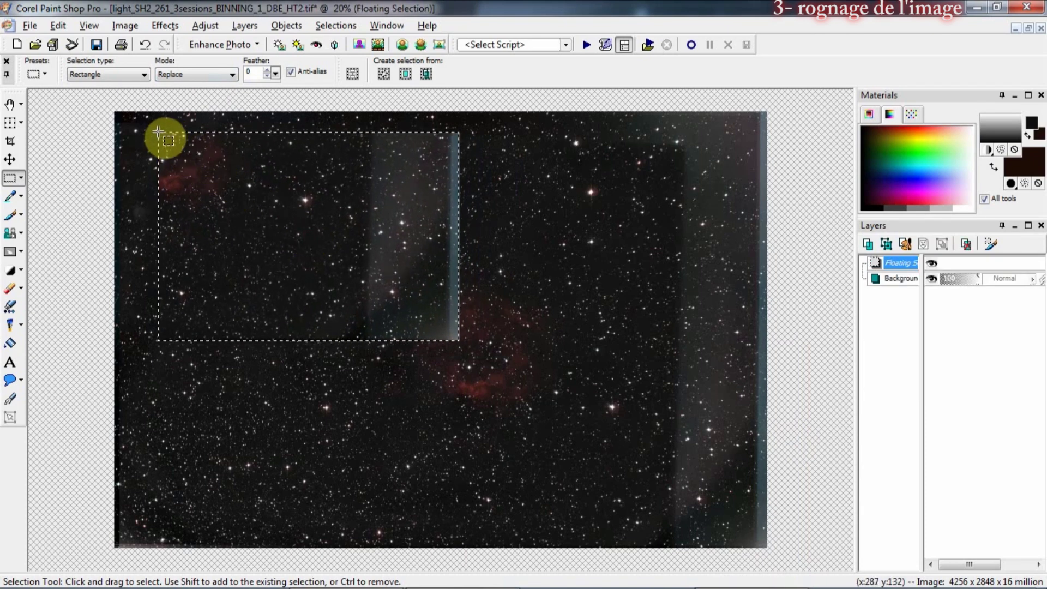
key(ctrl+z)
Step: Crop the image to a rectangle of 3969 × 2716 pixels reaching its lower-right corner, so the nebula is centered
drag(157, 132, 860, 574)
key(alt+i)
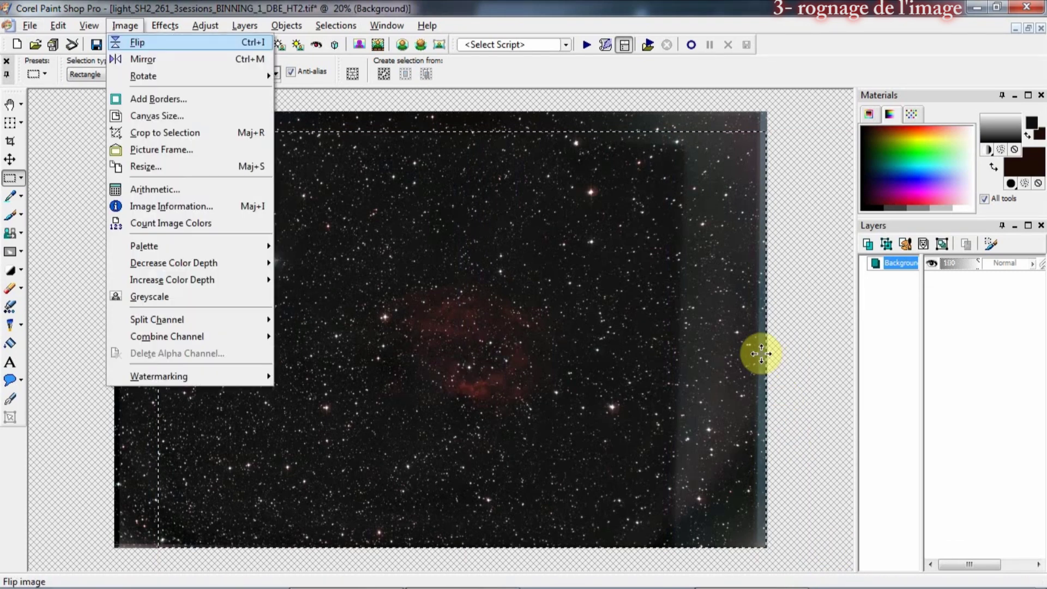
key(p)
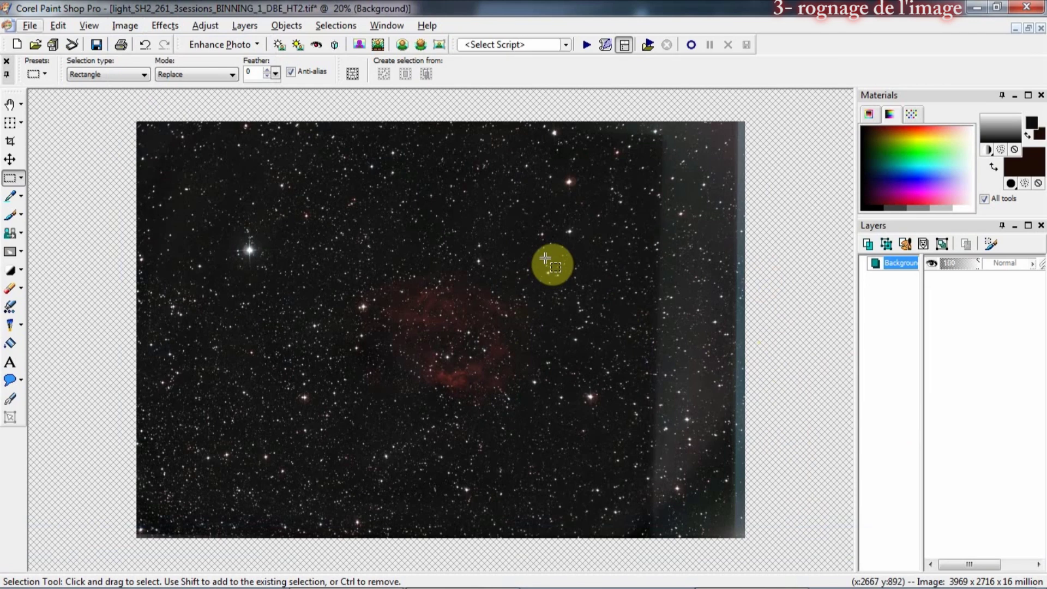
Step: Resize the canvas to 3840 × 2160 pixels with the image centered
key(alt+i)
key(v)
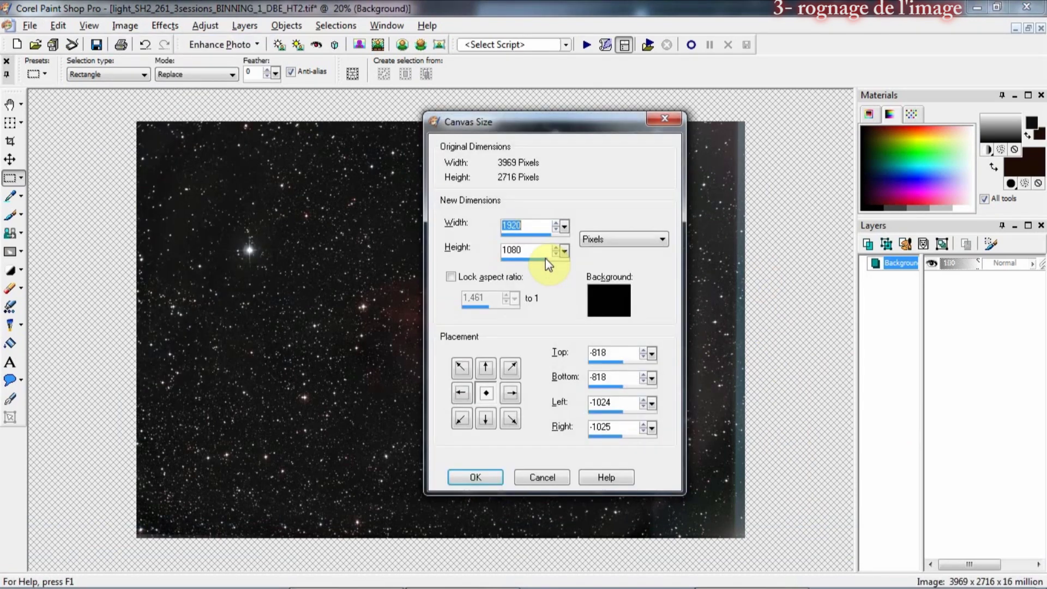
double_click(541, 226)
text(3840)
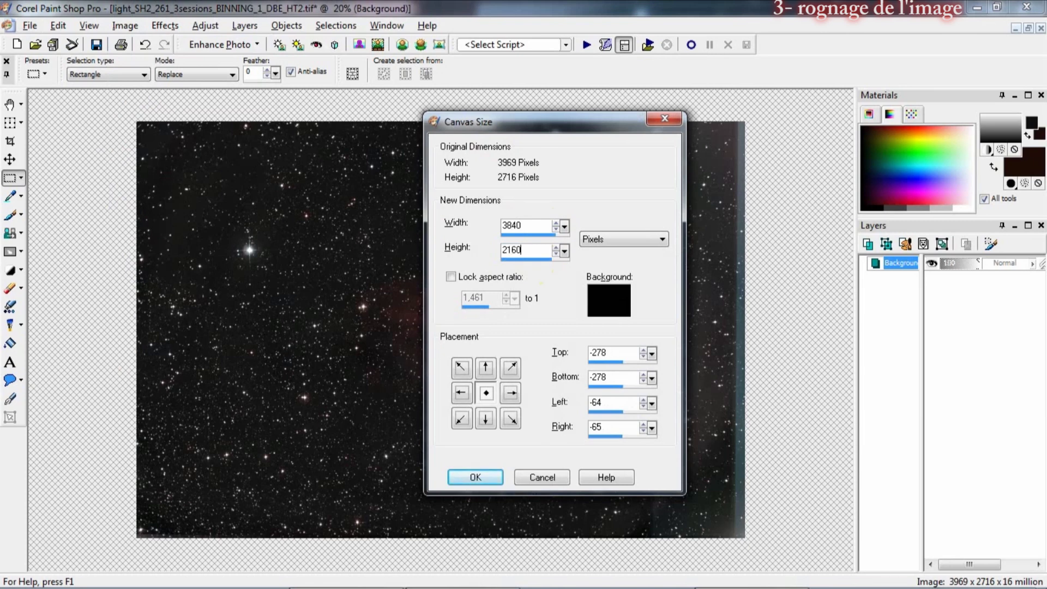
click(489, 478)
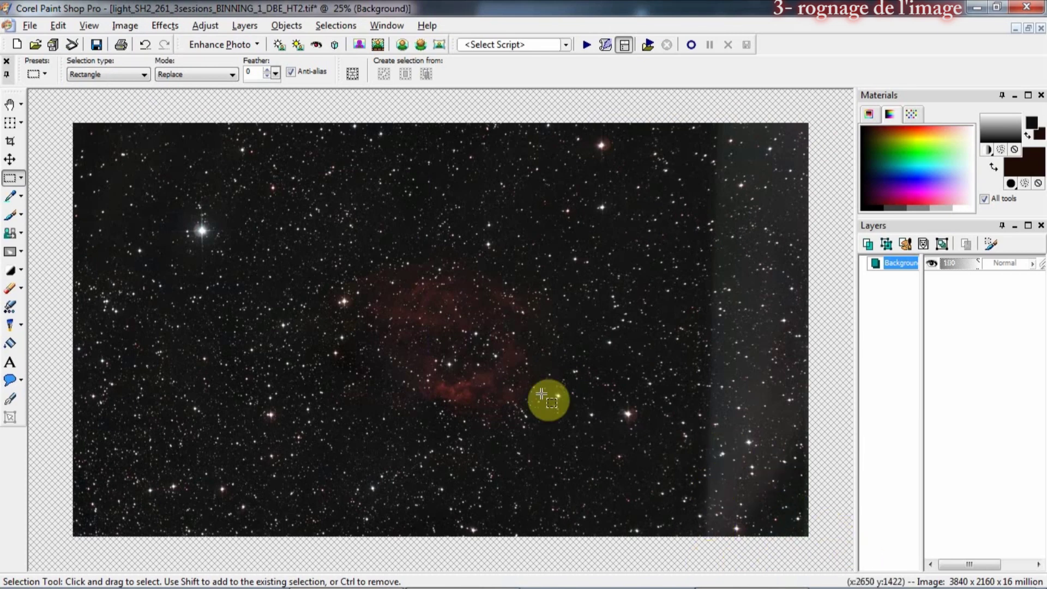
Step: Save the cropped image as a separate file named light_SH2_261_3sessions_BINNING_1_DBE_HT2 4K.tif
key(F12)
key(End)
key(Left)
key(Left)
key(Left)
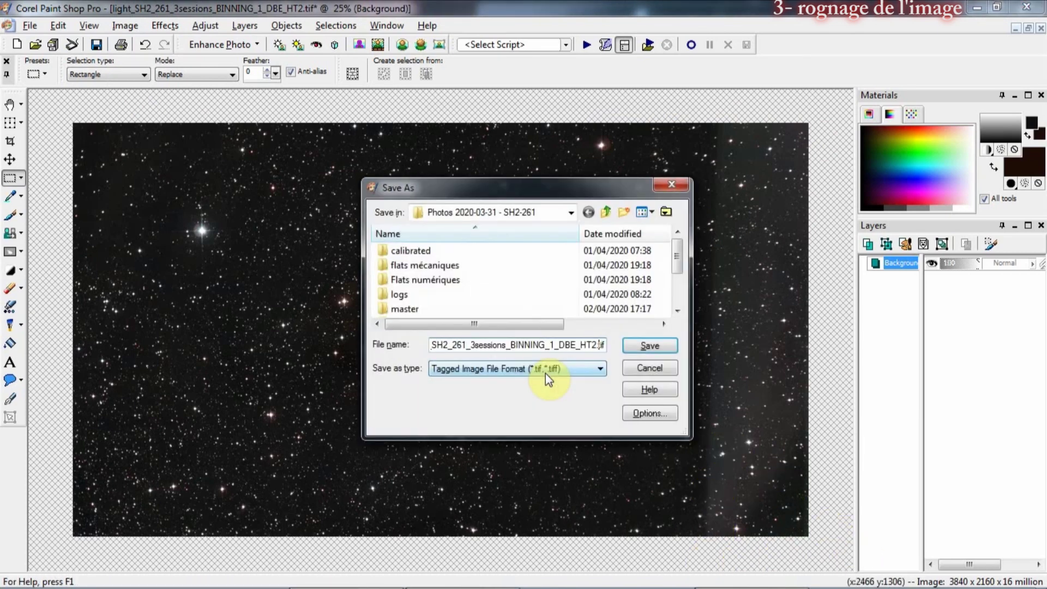
text(4K)
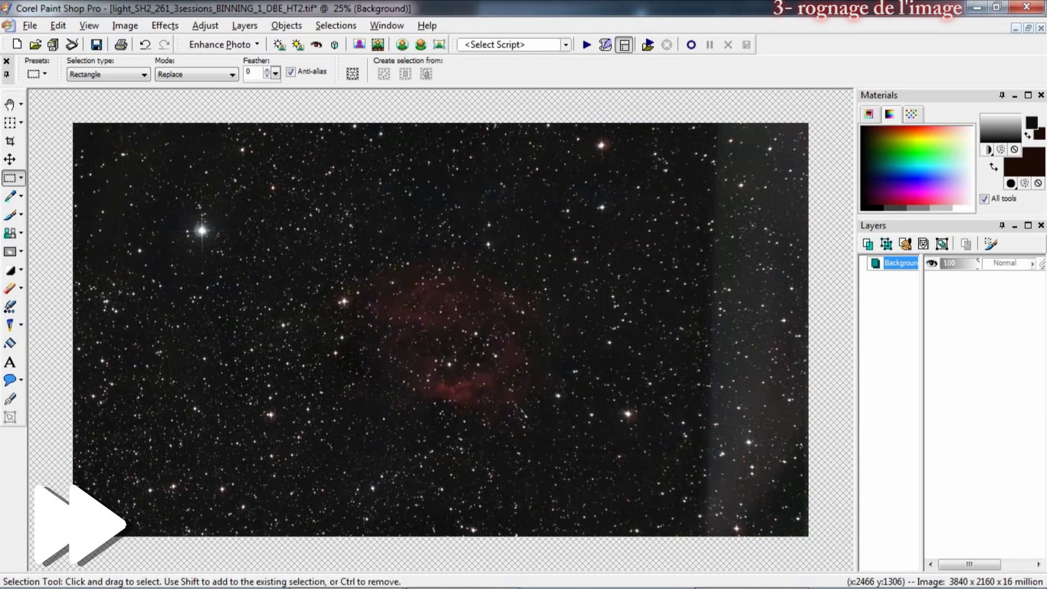
key(Return)
Step: Select the darker lower-right corner beside the bright band with a freehand selection feathered by 92
scroll(801, 439, up, 3)
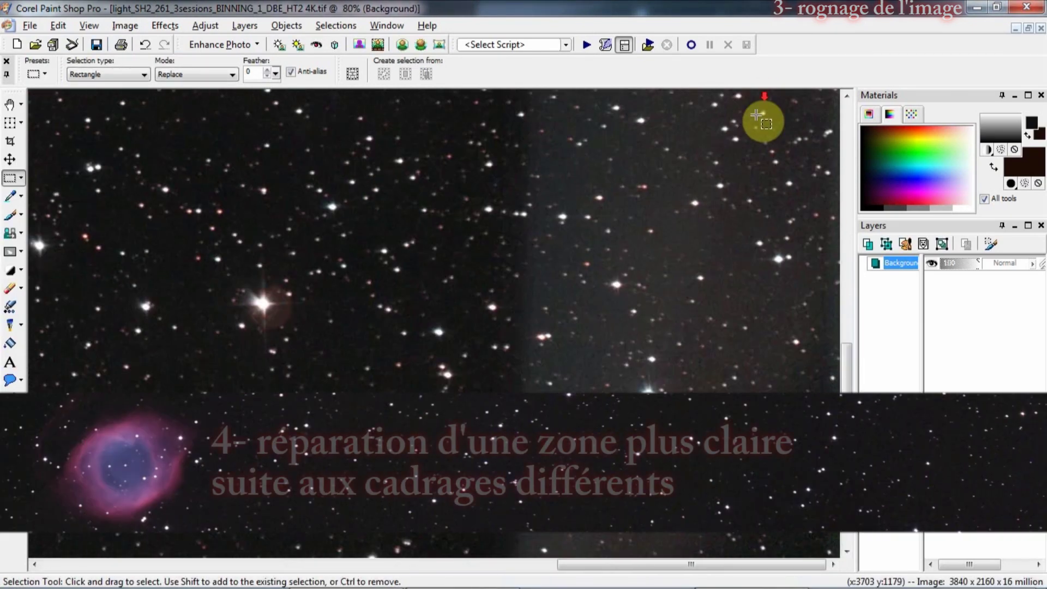
scroll(731, 316, down, 3)
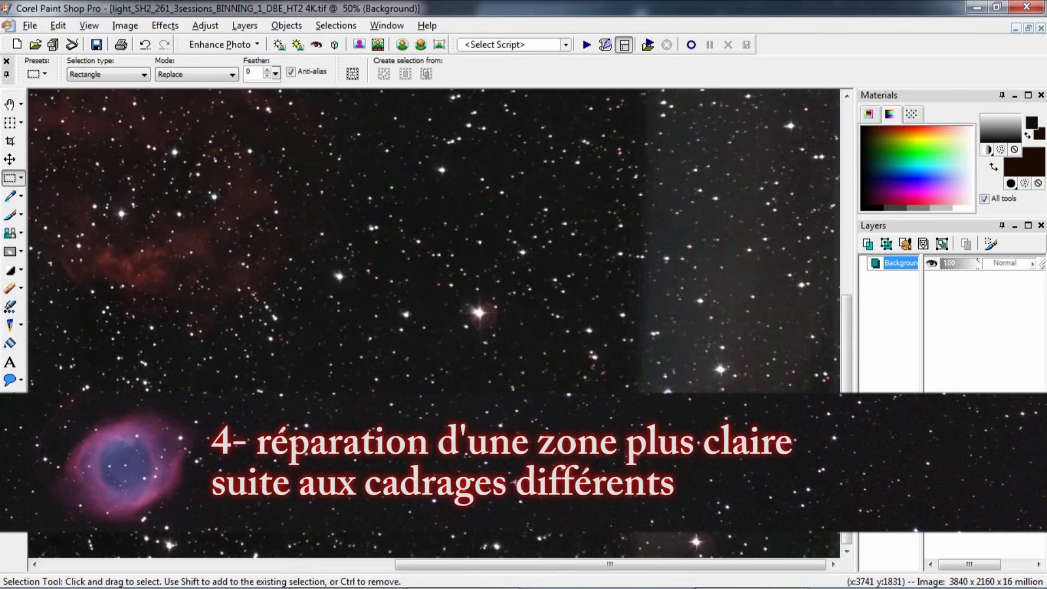
scroll(440, 241, down, 4)
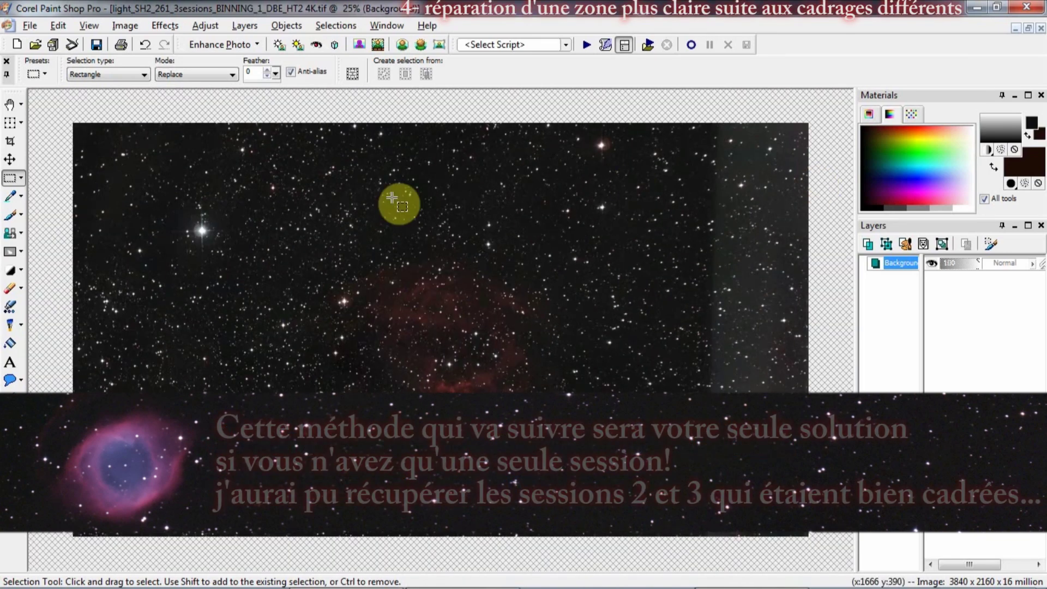
click(22, 178)
click(54, 195)
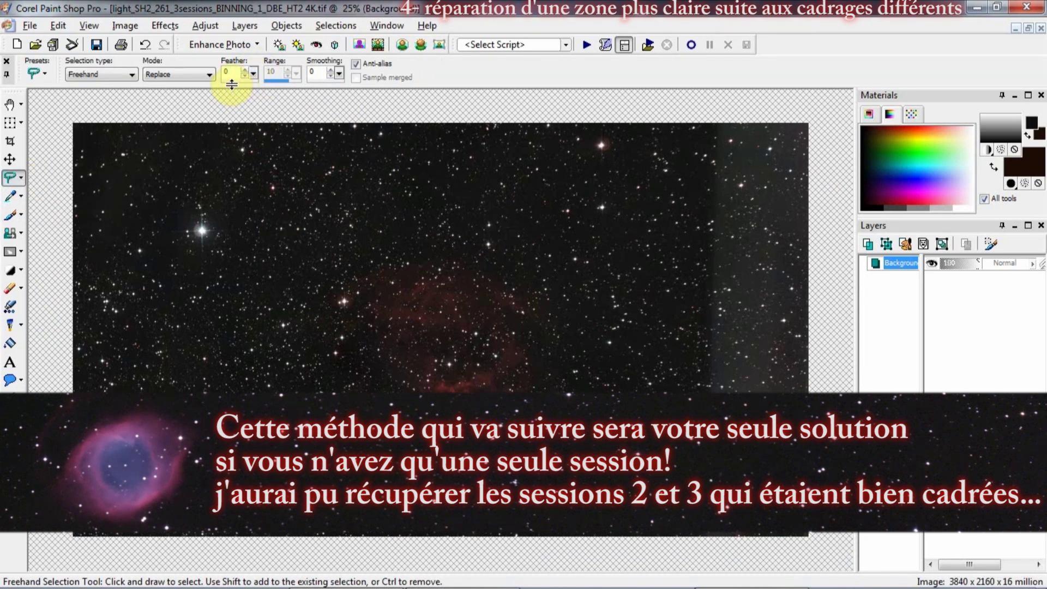
drag(238, 82, 237, 82)
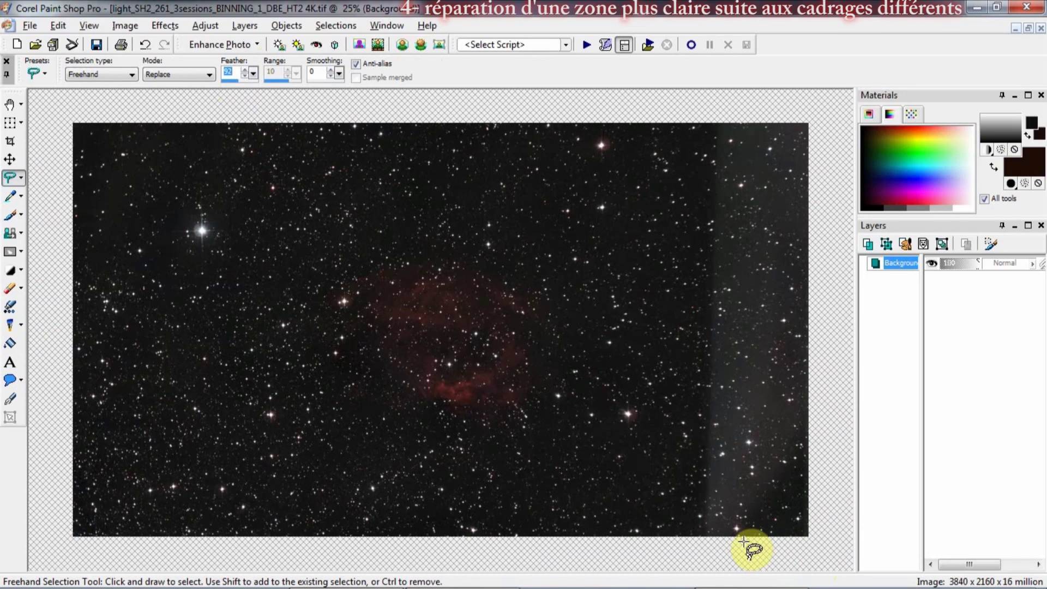
mouse_move(744, 543)
mouse_down()
mouse_move(816, 538)
mouse_move(822, 416)
mouse_up()
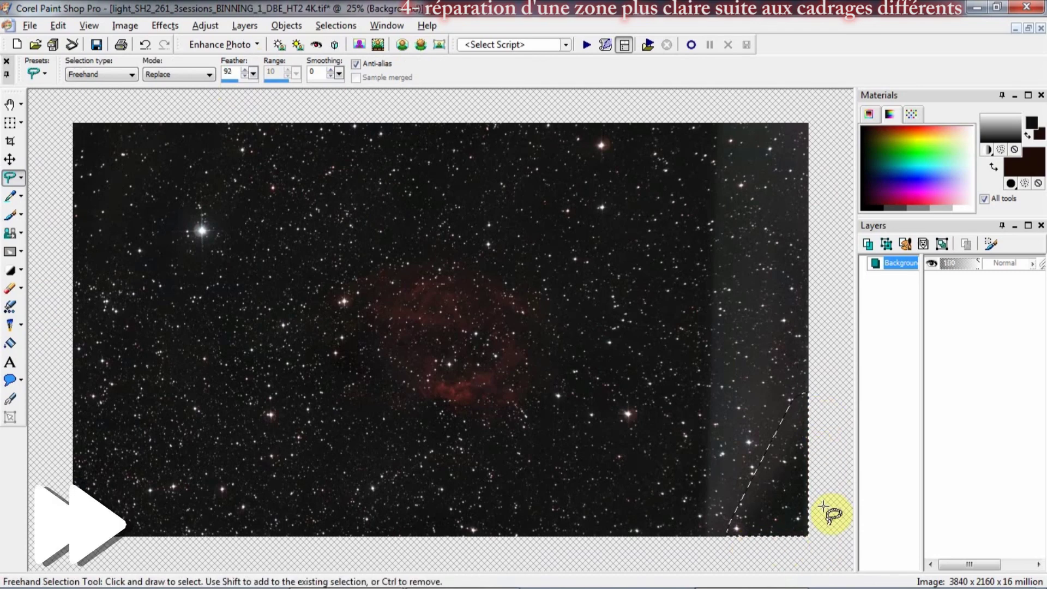
Step: Apply Manual Color Correction to the selected corner, sampling the source color inside it and the target color from the adjacent bright band
scroll(793, 493, up, 1)
scroll(793, 493, up, 2)
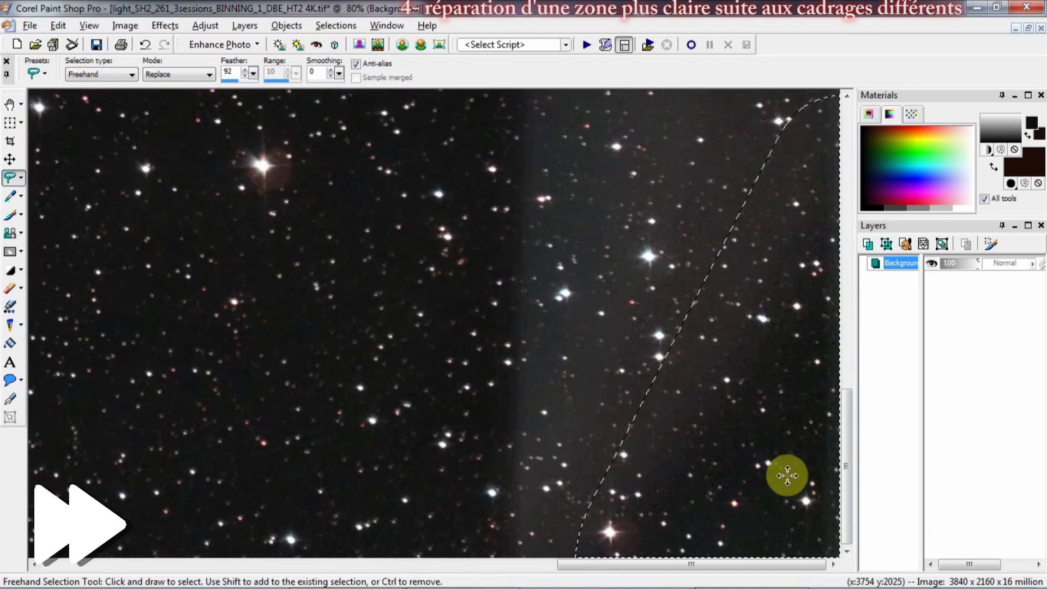
click(214, 25)
mouse_move(252, 146)
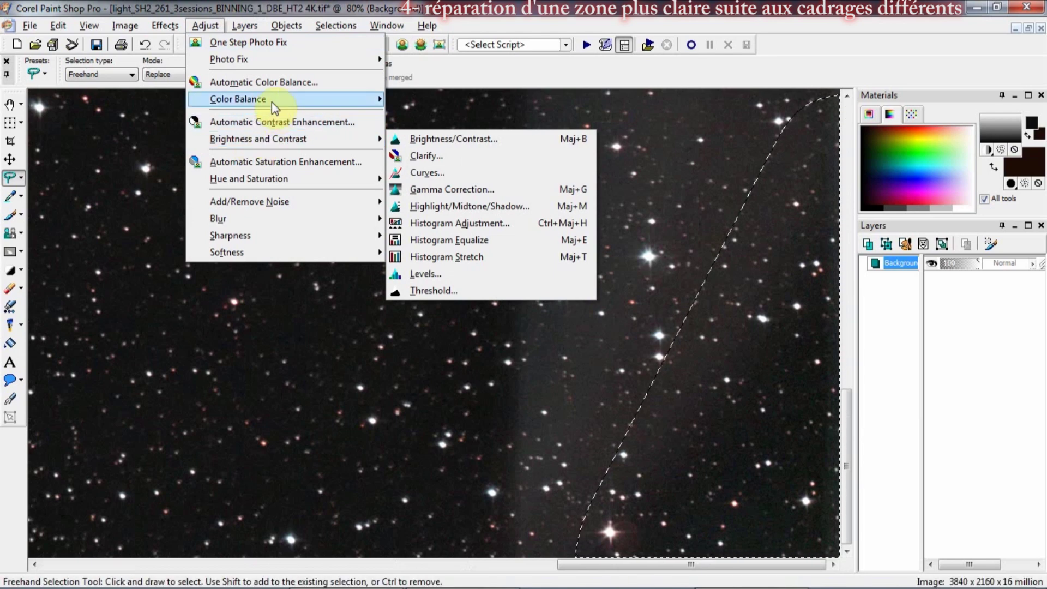
mouse_move(268, 100)
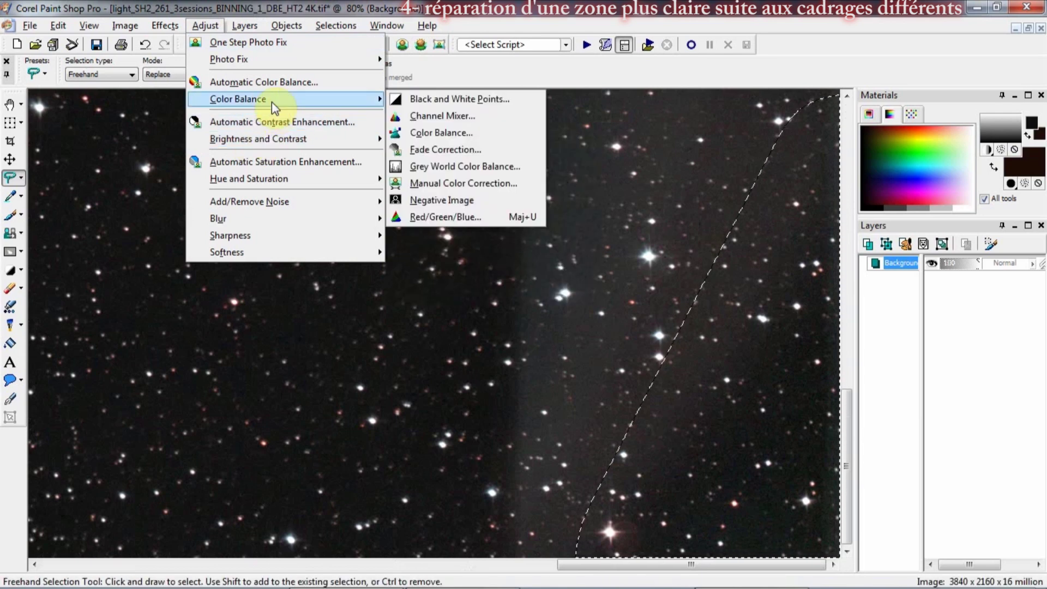
click(489, 183)
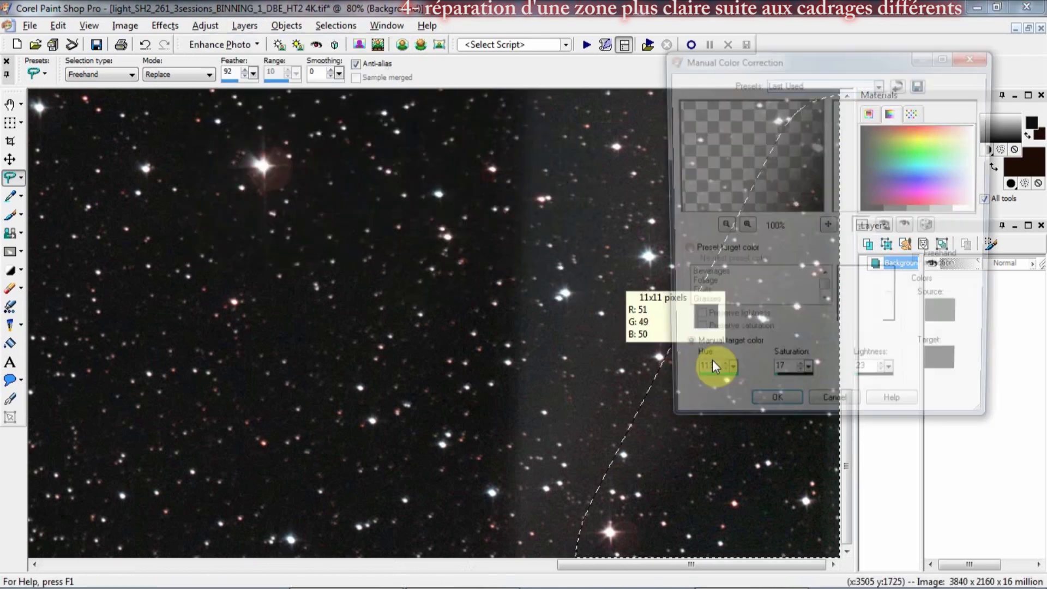
drag(844, 64, 272, 106)
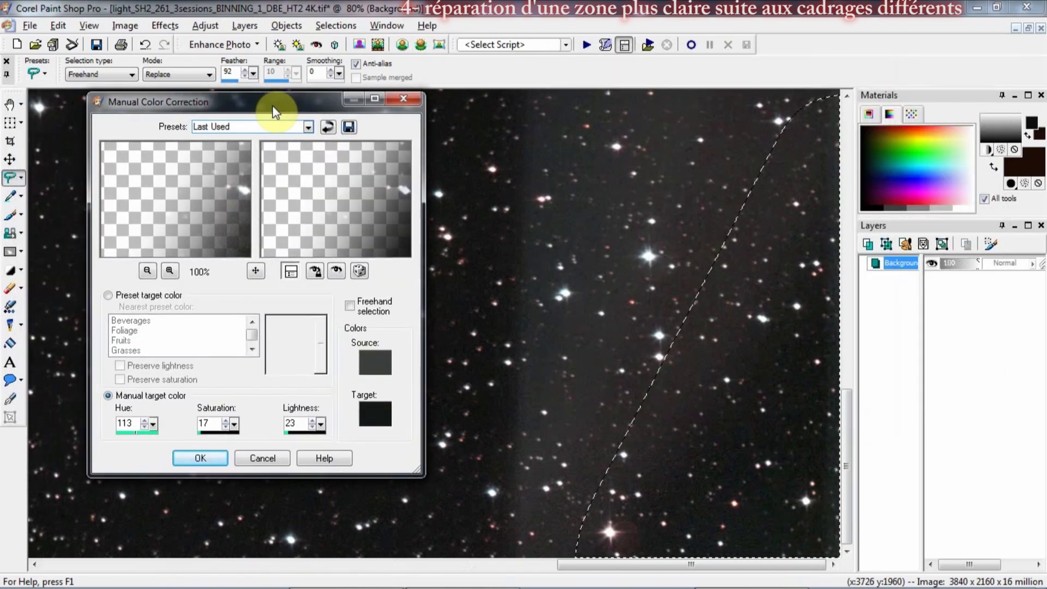
click(773, 428)
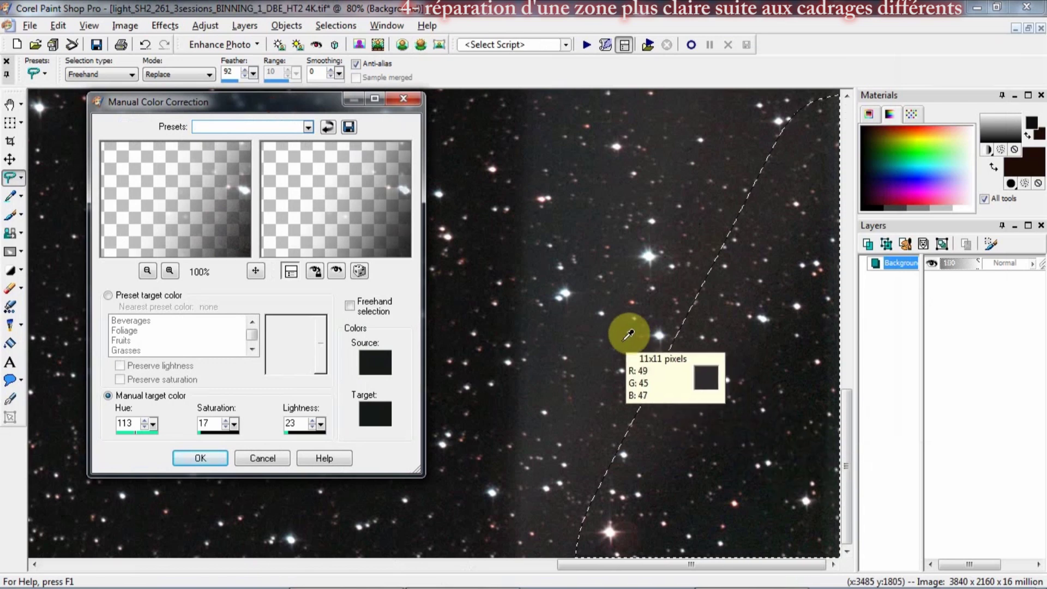
right_click(619, 322)
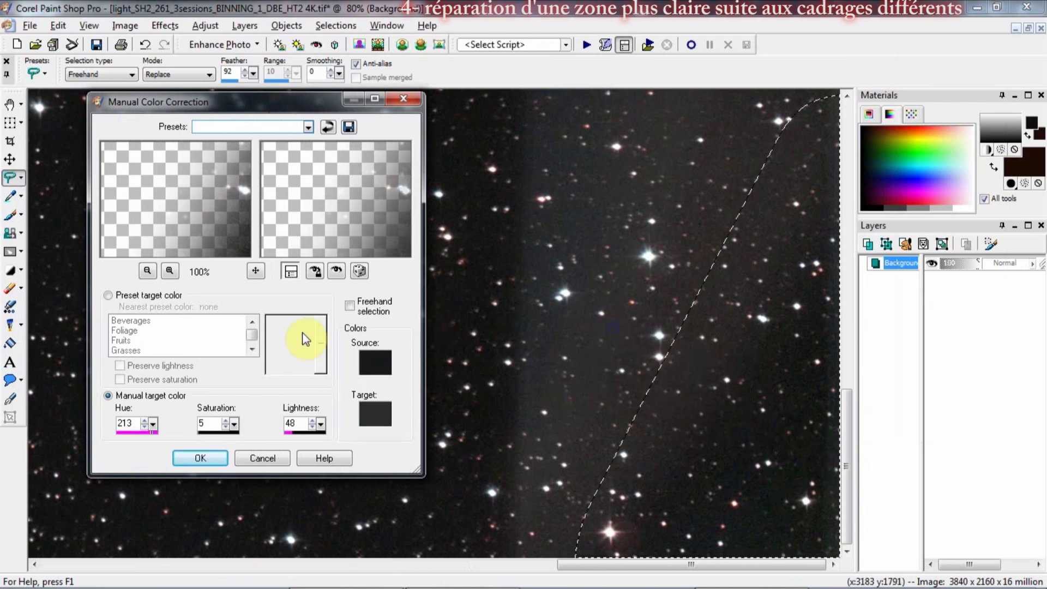
click(337, 271)
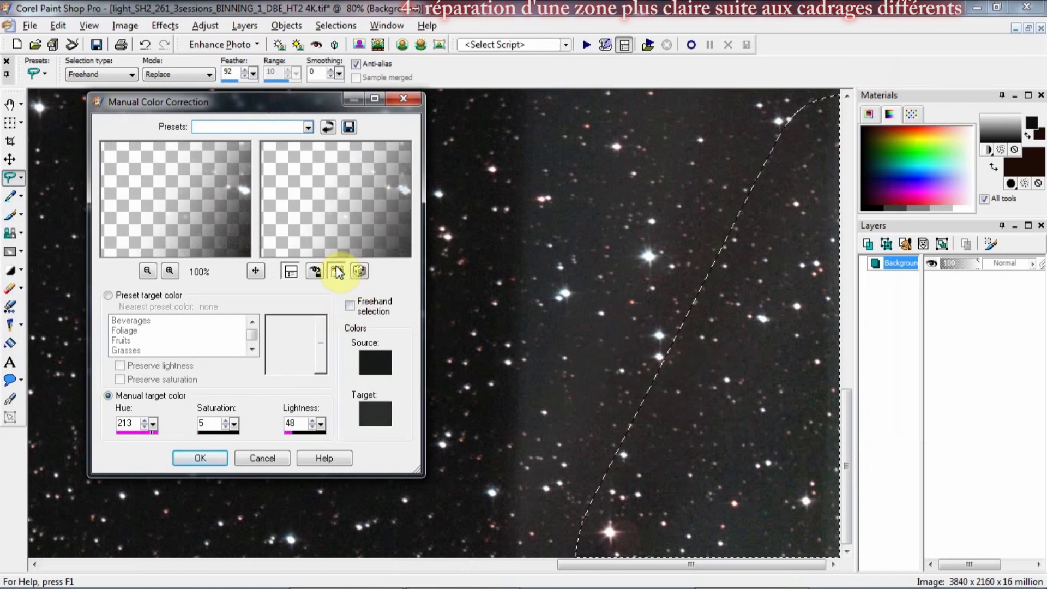
click(337, 271)
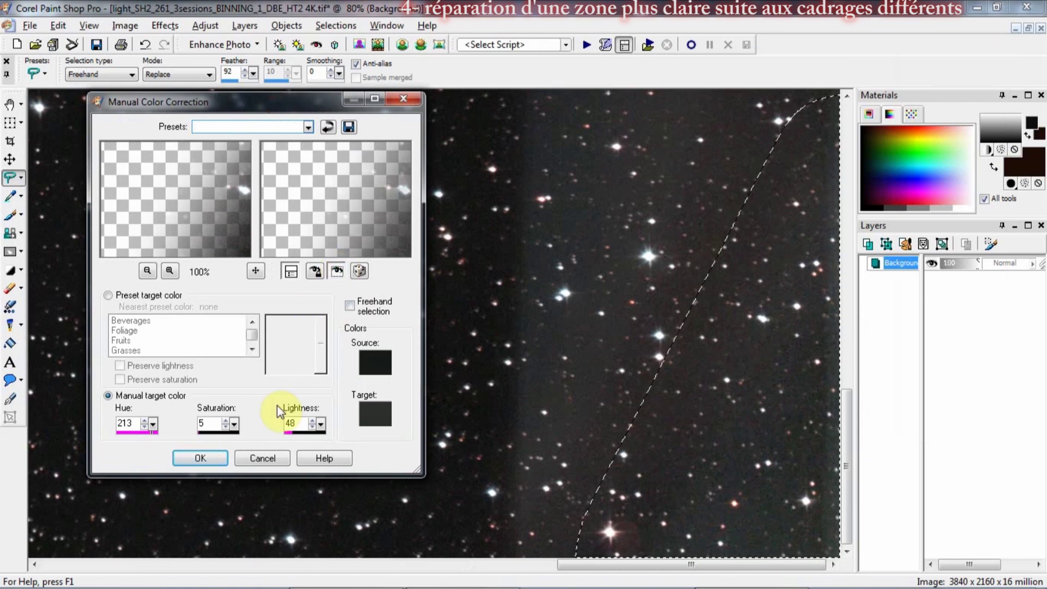
click(226, 458)
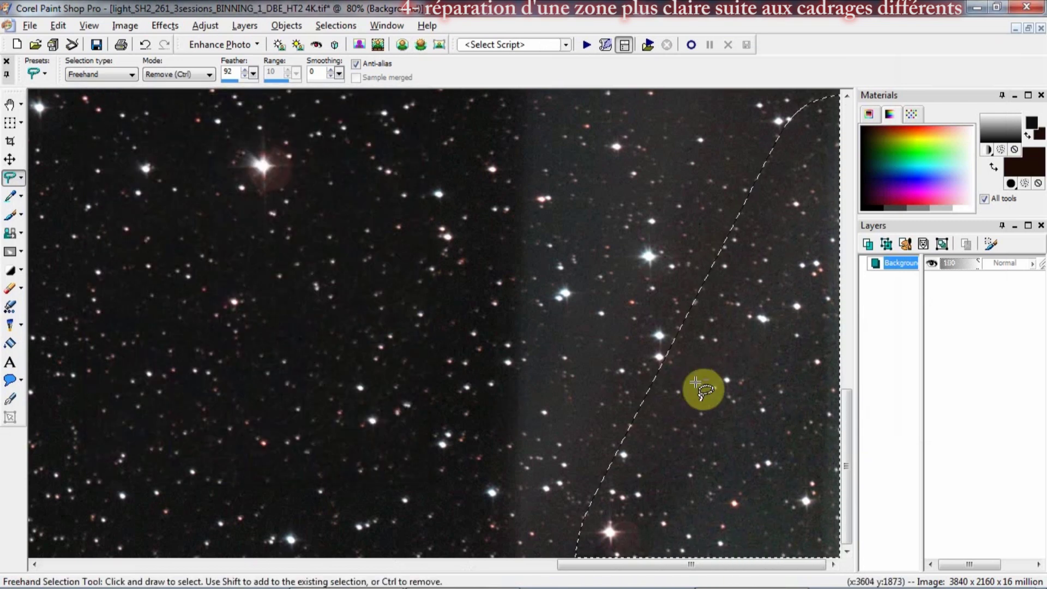
Step: Select the whole bright band along the image's right edge with a freehand selection feathered by 88
scroll(696, 381, down, 5)
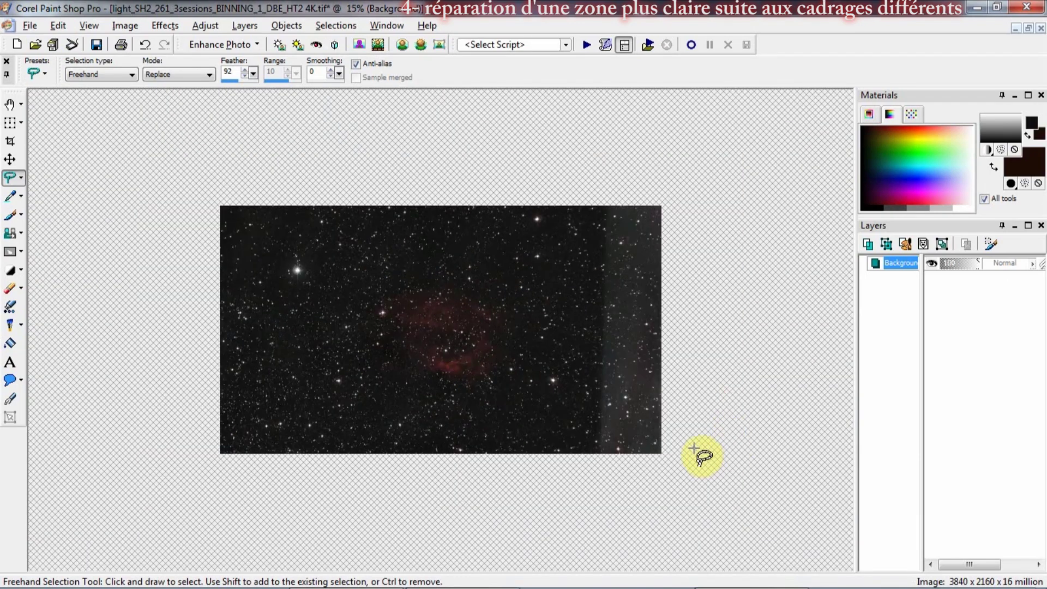
scroll(704, 453, up, 1)
scroll(774, 327, up, 2)
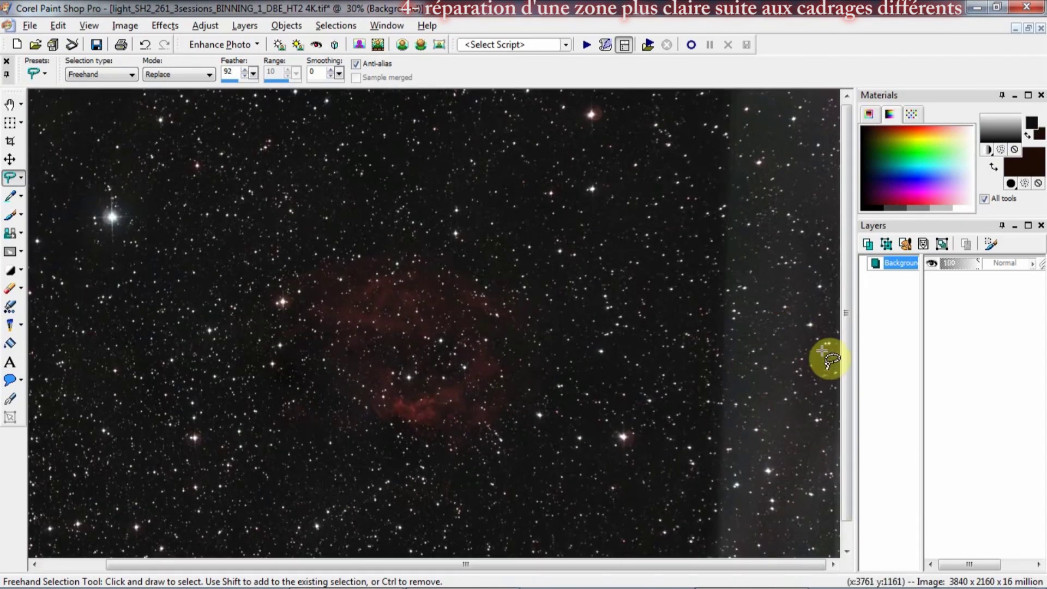
scroll(822, 352, down, 1)
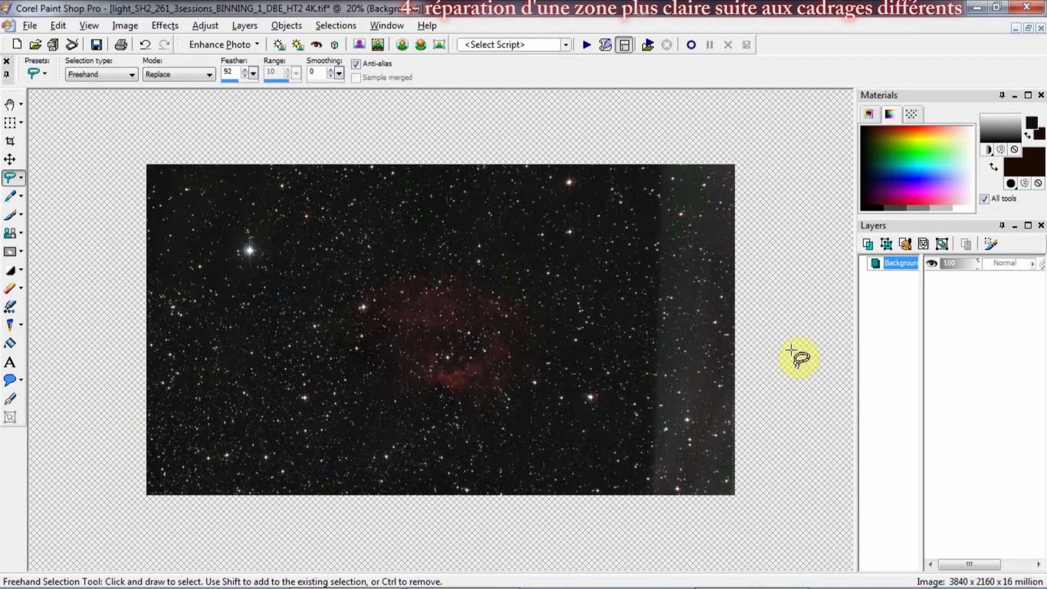
scroll(832, 271, up, 1)
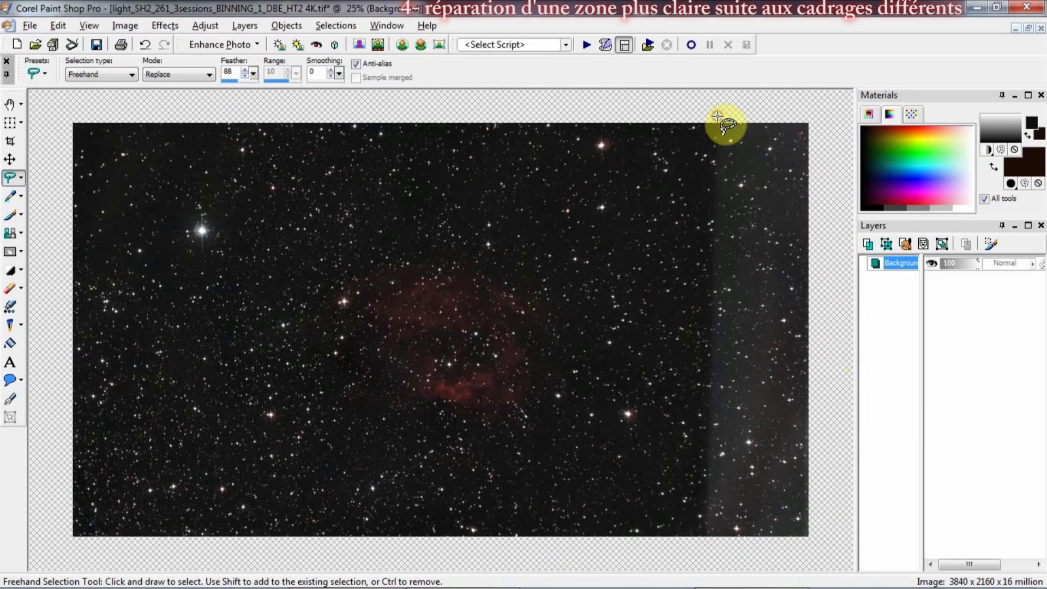
drag(835, 228, 842, 556)
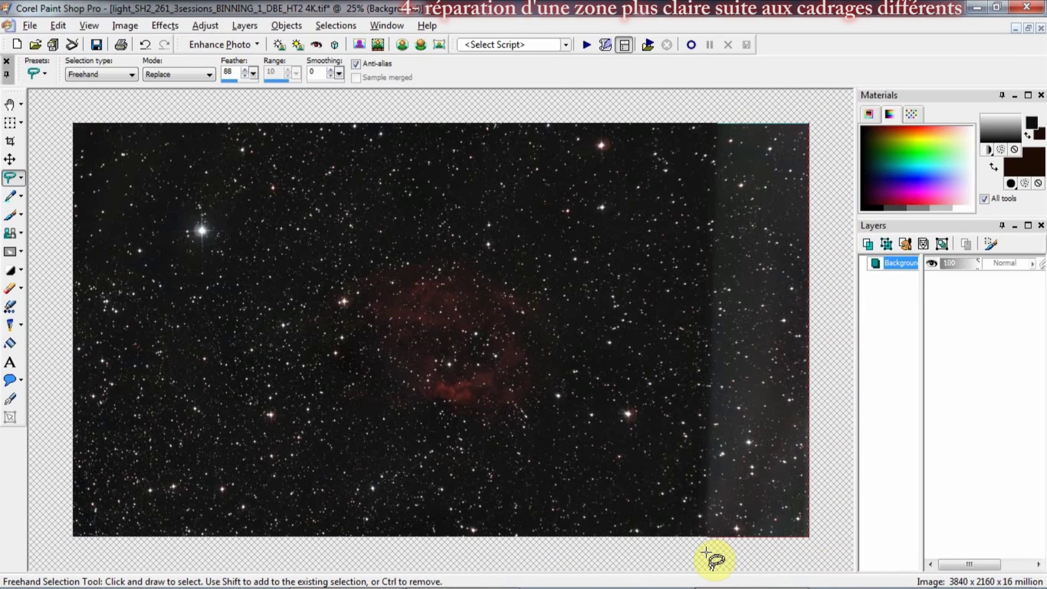
drag(706, 553, 708, 551)
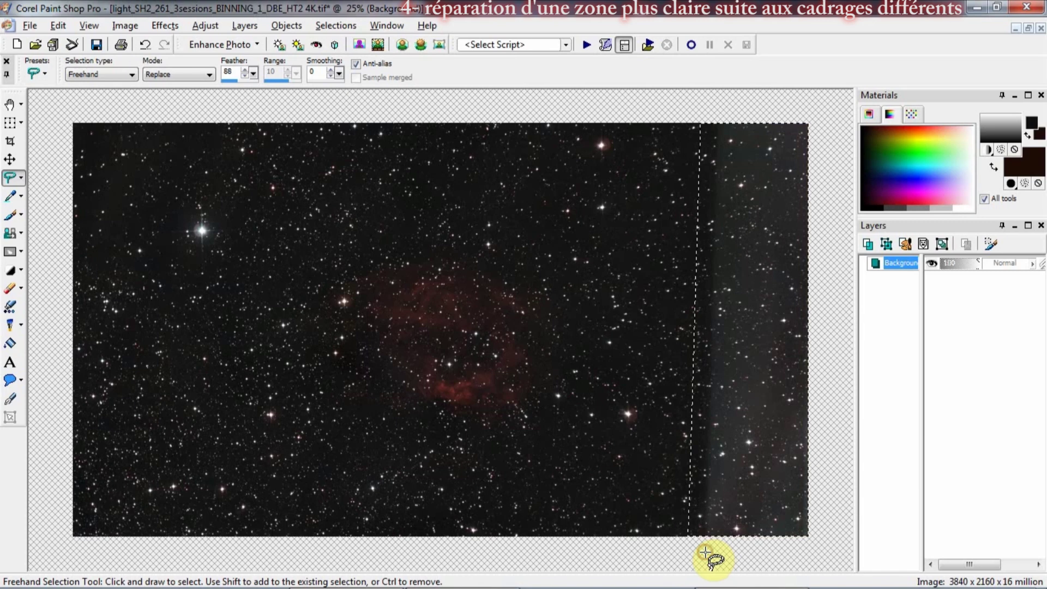
Step: Try Manual Color Correction on the selected band, sampling the source inside it and the target from the darker sky beside it
scroll(774, 386, up, 2)
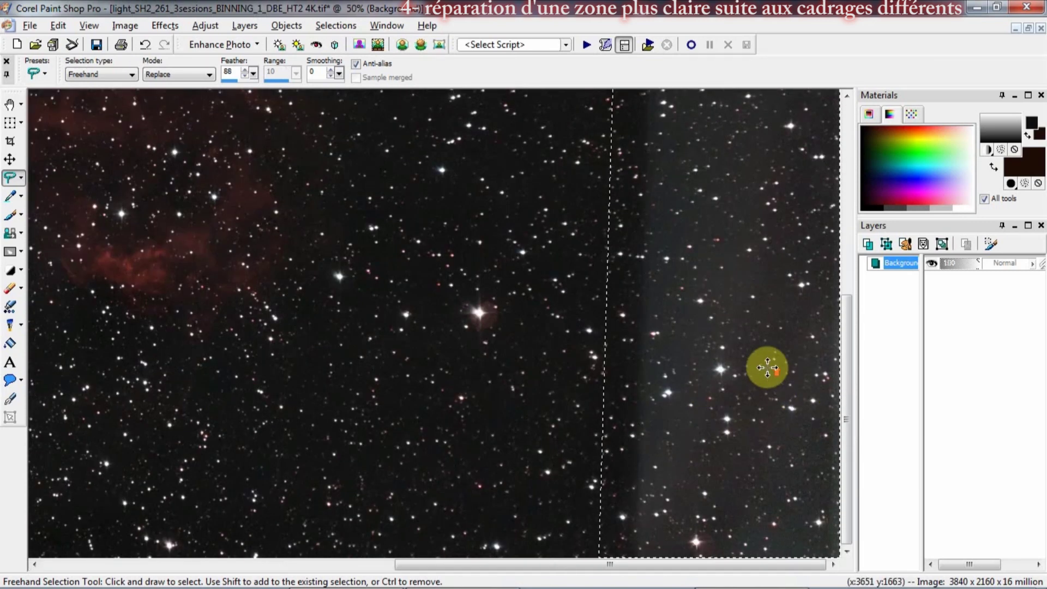
scroll(770, 368, up, 1)
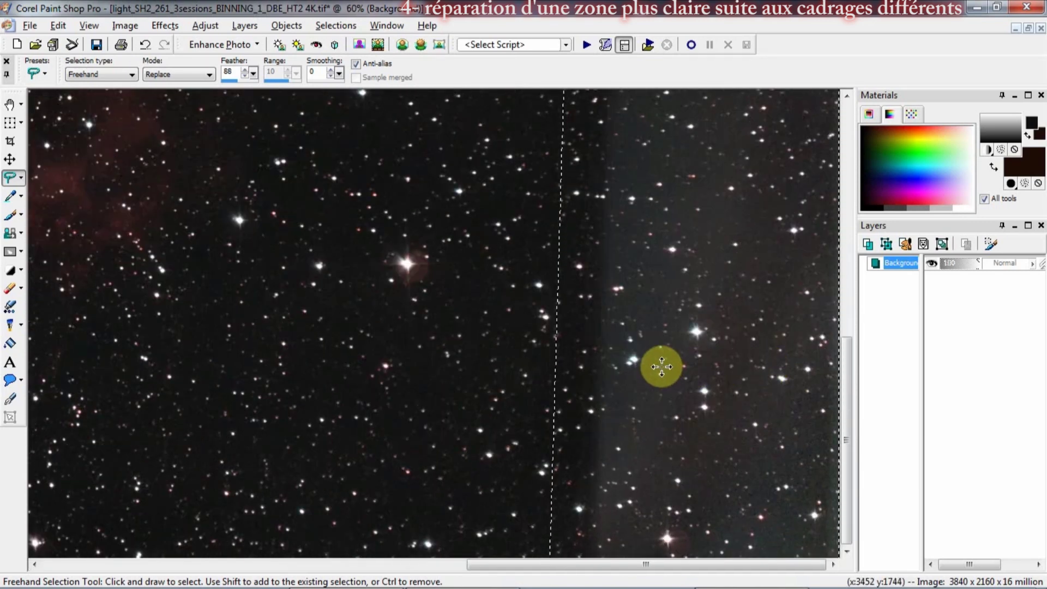
key(alt+a)
key(Down)
key(Down)
key(Down)
key(Right)
key(Down)
key(Down)
key(Down)
key(Down)
key(Down)
key(Return)
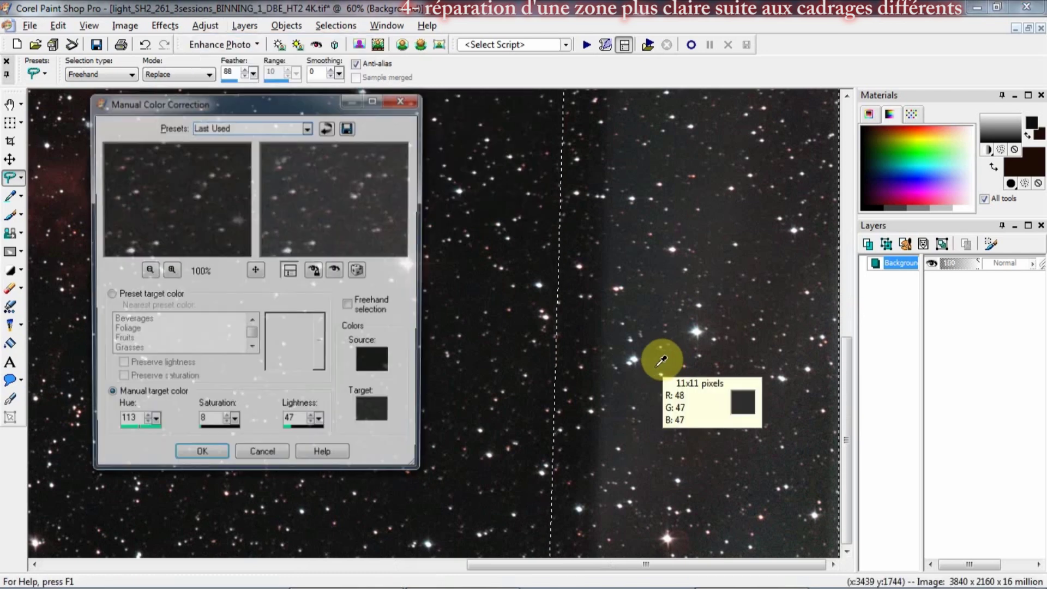
click(658, 295)
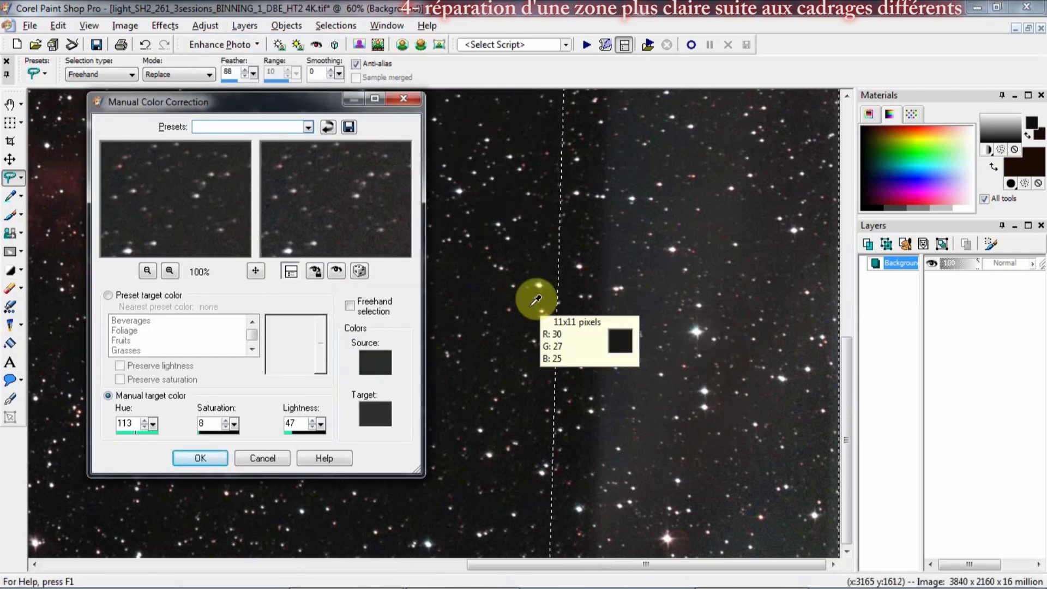
click(509, 293)
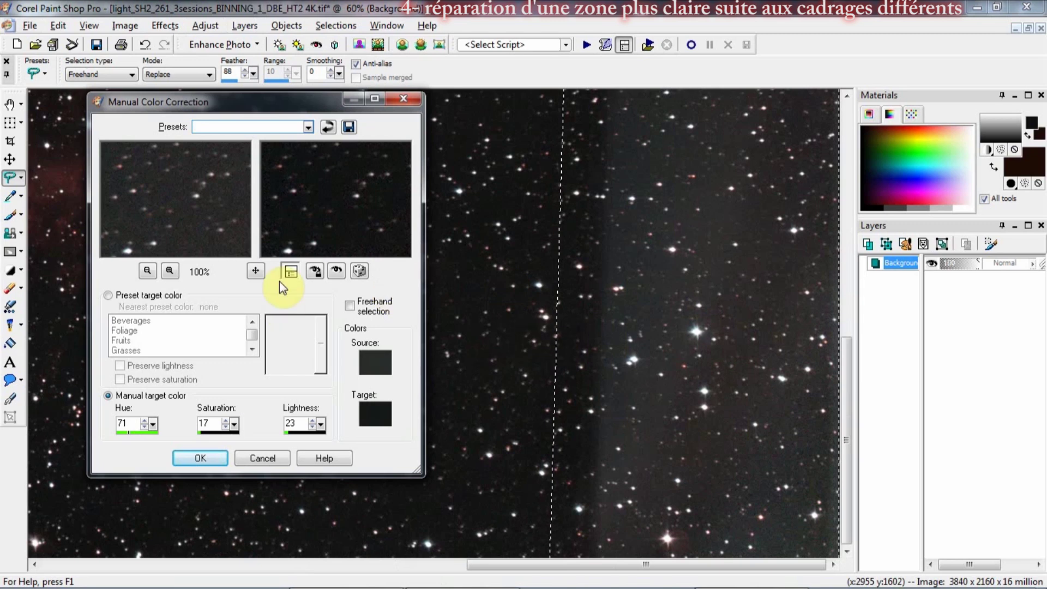
Step: Compare the band with and without the correction previewed on the image, and discard the correction
click(337, 269)
click(336, 270)
click(336, 270)
click(337, 270)
click(337, 270)
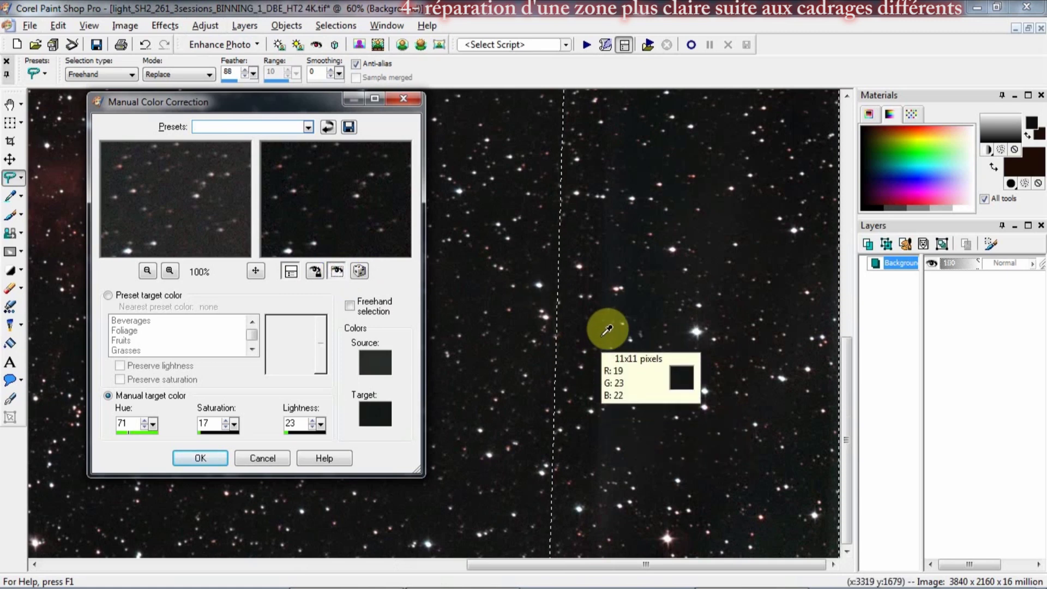
click(338, 271)
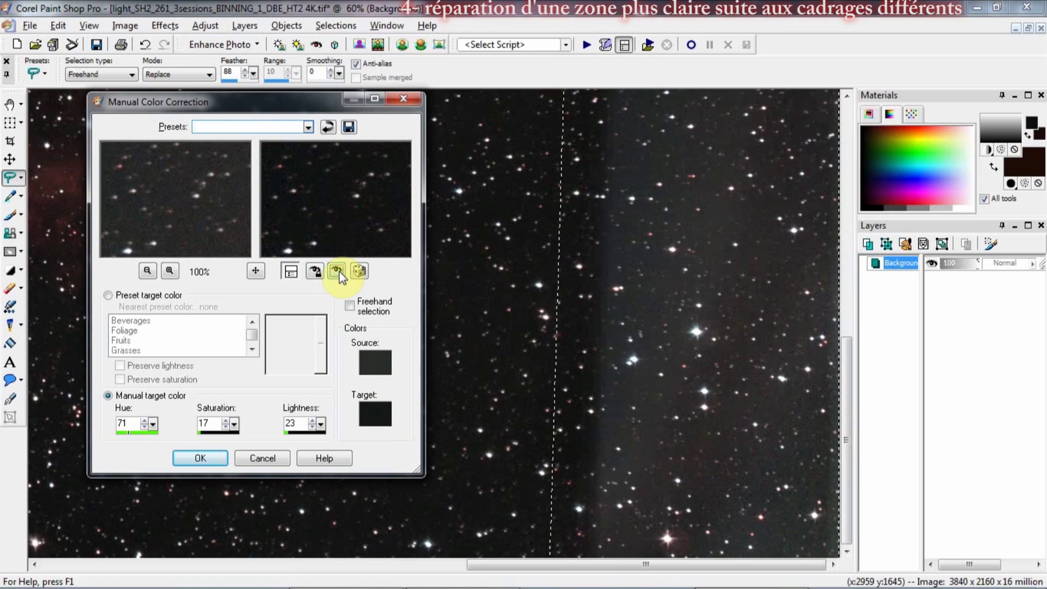
click(338, 271)
click(338, 271)
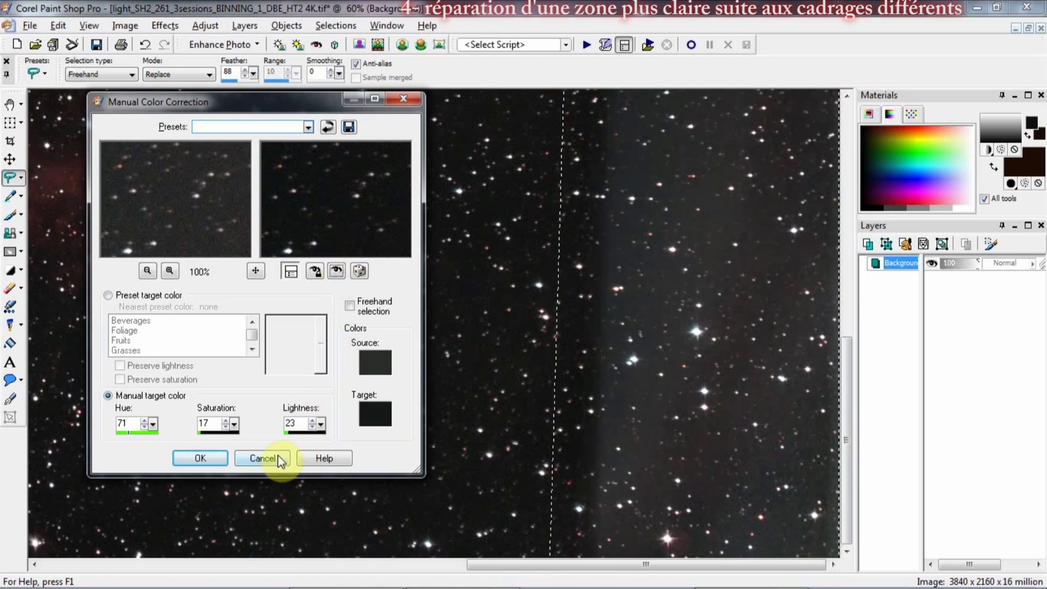
click(279, 459)
Step: Reselect the bright band closer to its inner edge with a freehand selection feathered by 46
scroll(530, 308, down, 3)
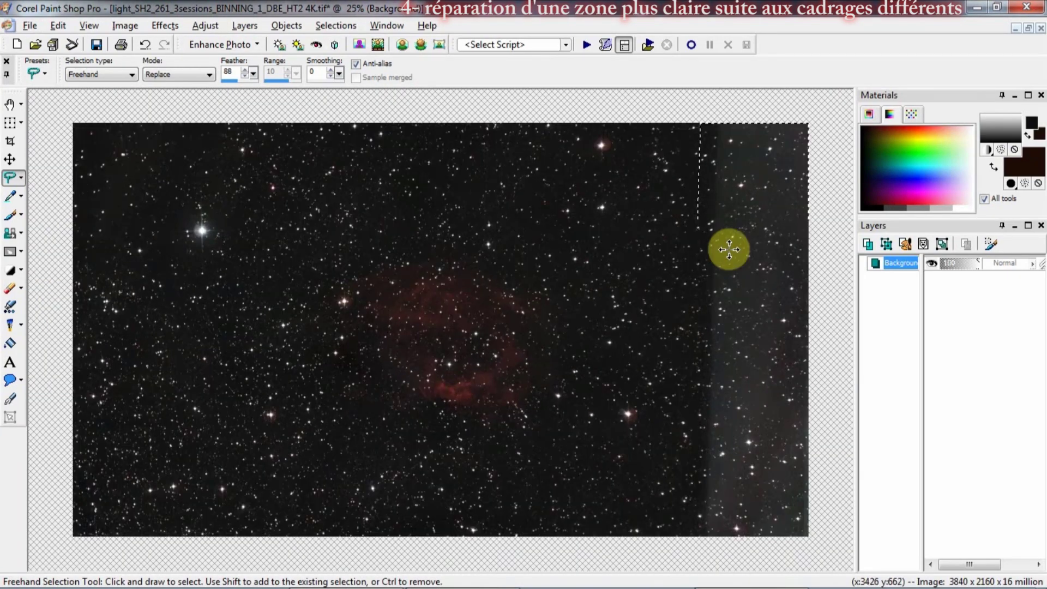
double_click(225, 71)
text(50)
scroll(232, 79, down, 4)
mouse_move(716, 116)
mouse_down()
mouse_move(867, 115)
mouse_move(834, 512)
mouse_up()
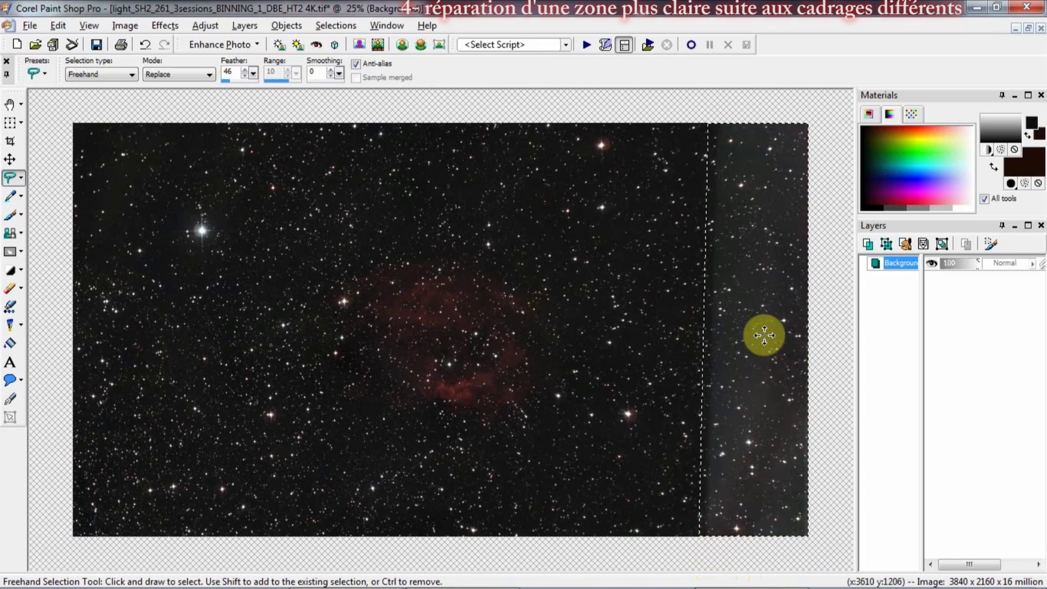
scroll(754, 388, up, 2)
scroll(670, 298, up, 2)
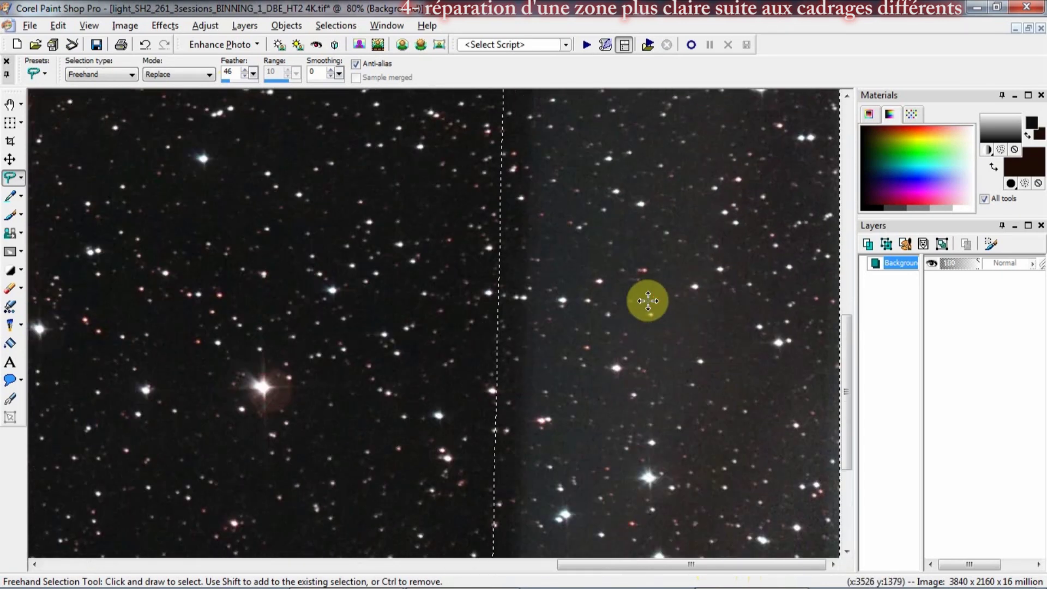
Step: Try Manual Color Correction on the reselected band, sampling the source inside it and the target from the darker sky beside it
key(alt+a)
key(Down)
key(Down)
key(Down)
key(Right)
key(m)
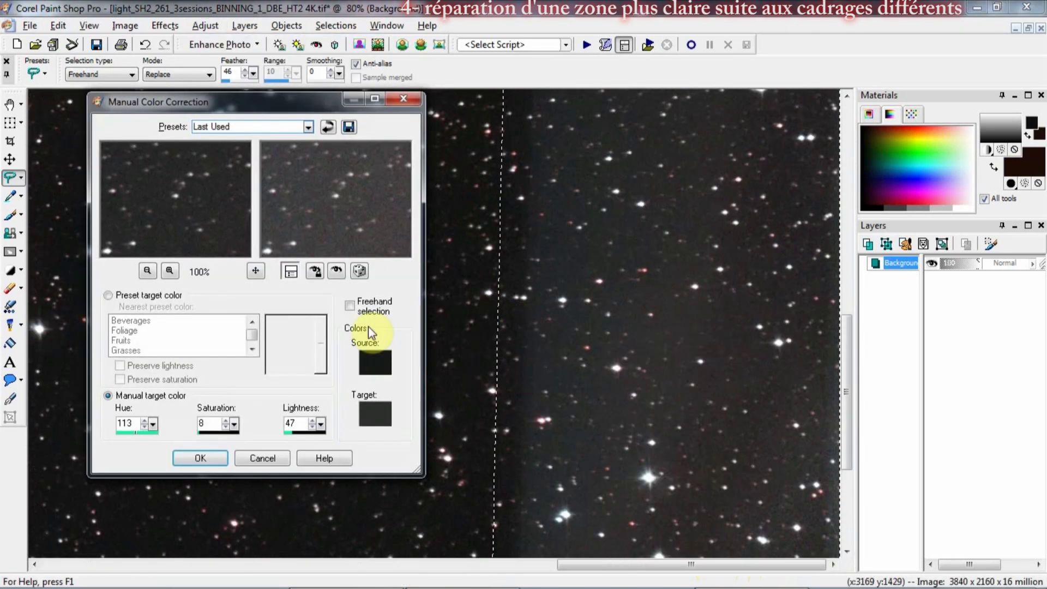
click(338, 272)
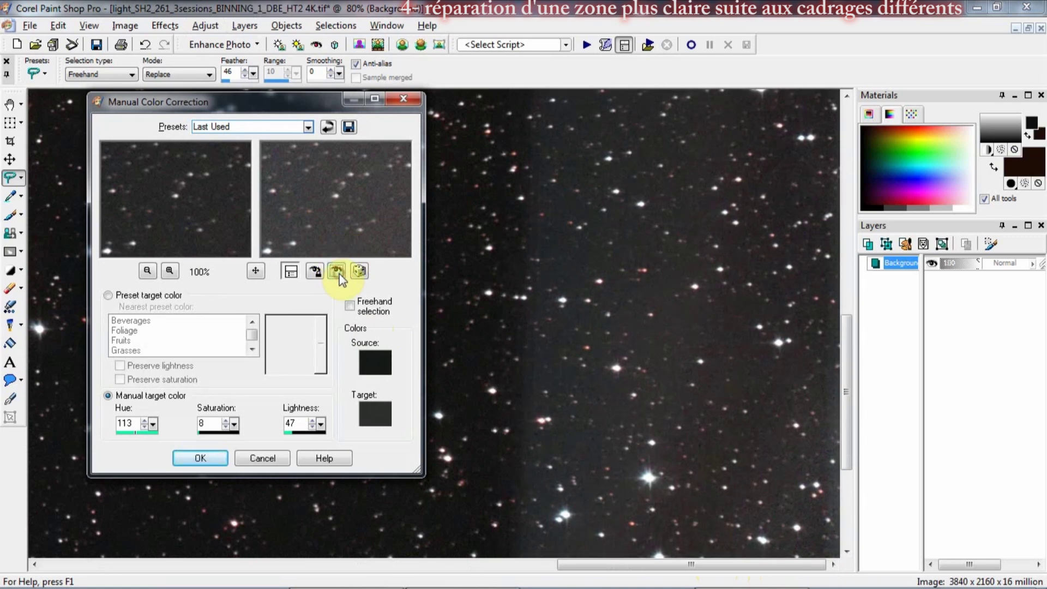
click(589, 316)
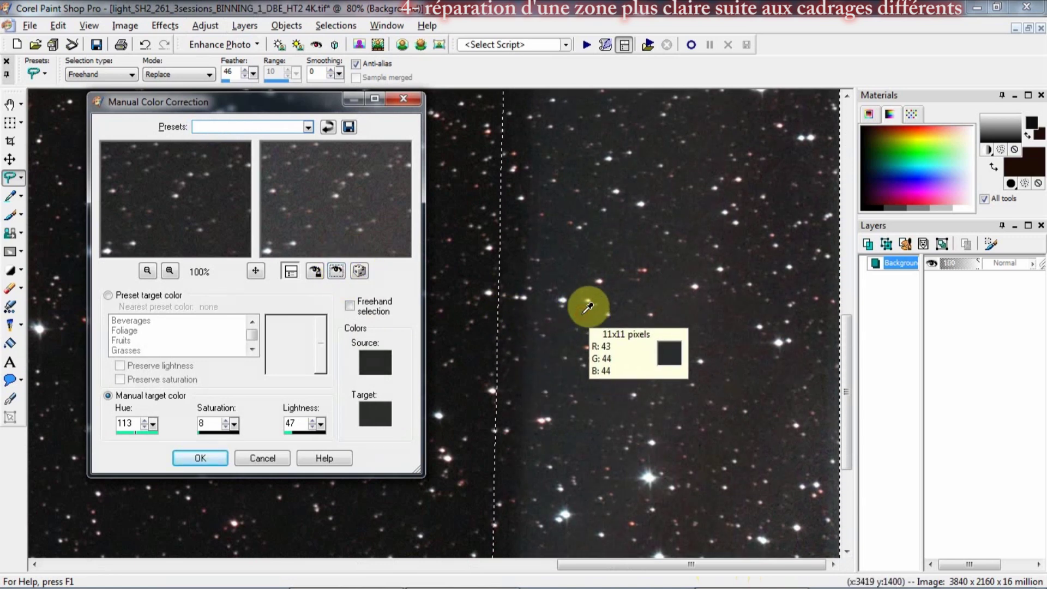
click(452, 314)
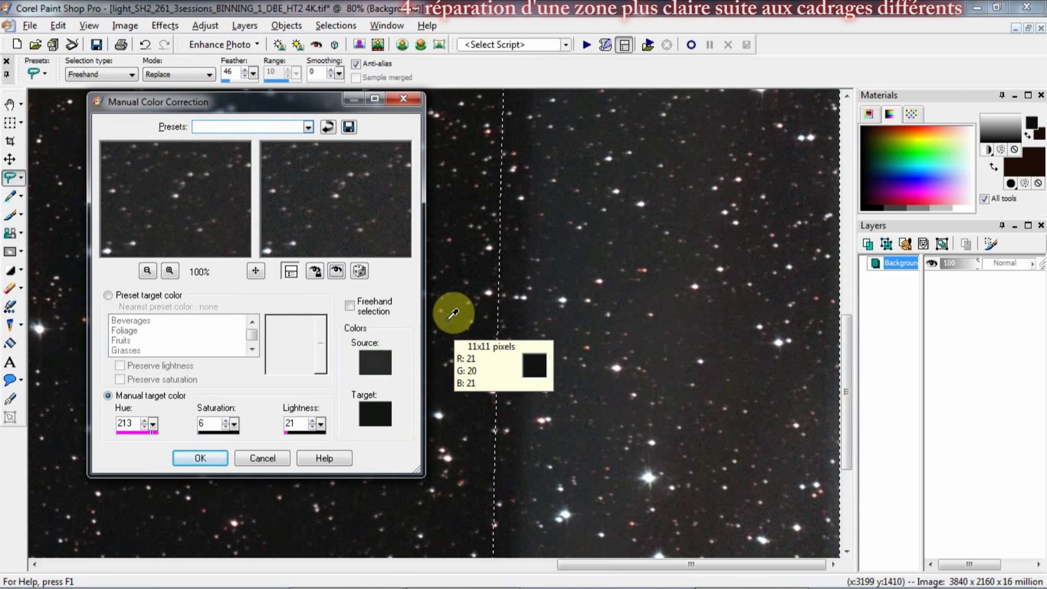
click(338, 271)
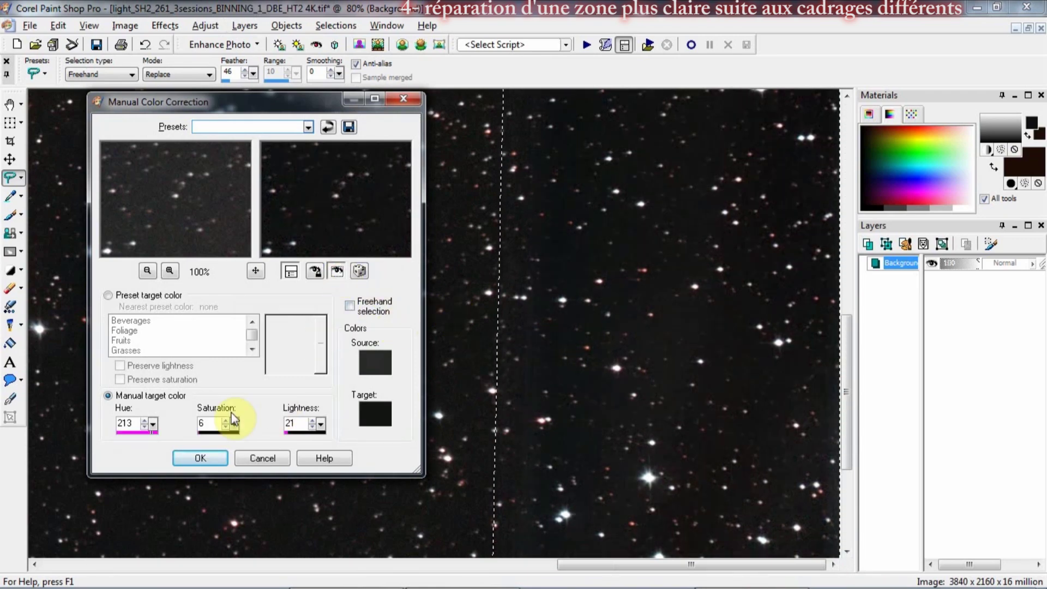
click(202, 458)
scroll(677, 391, down, 2)
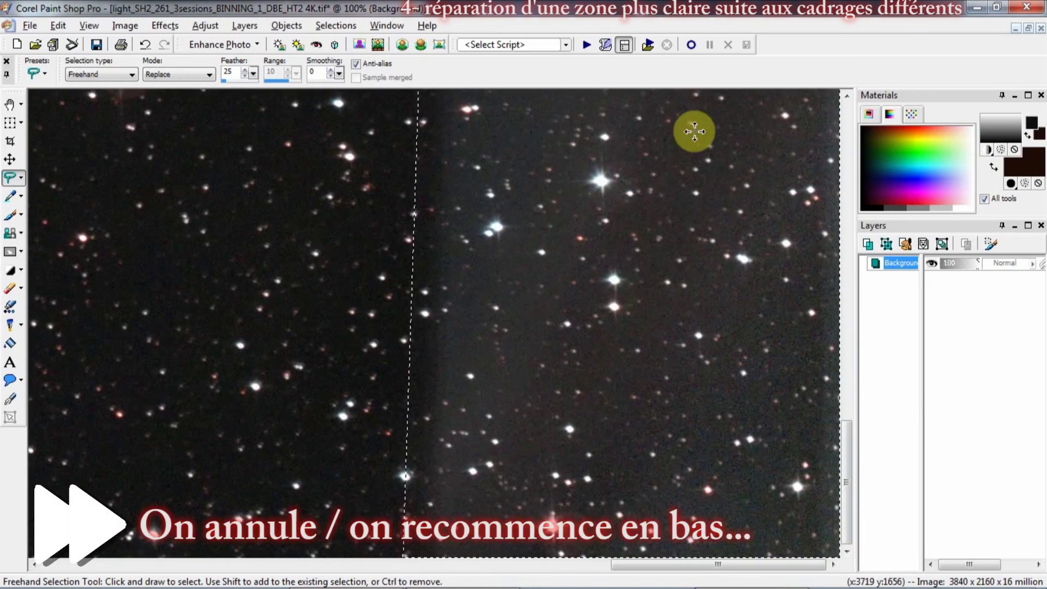
Step: Promote the selected band to its own layer and darken it with Manual Color Correction, matching its lower part to the adjacent sky
click(336, 26)
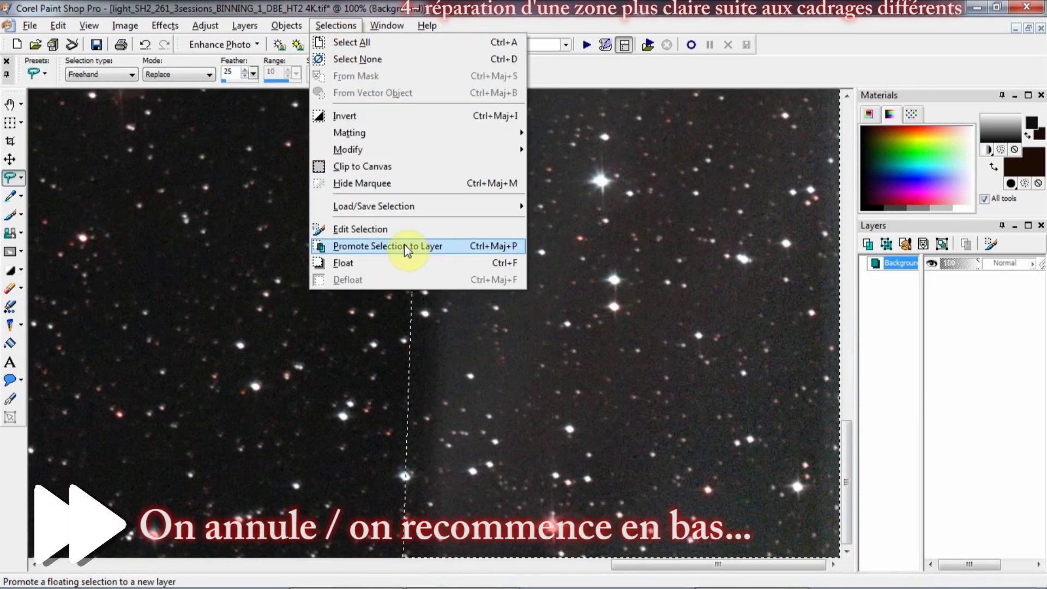
click(404, 245)
click(205, 26)
mouse_move(257, 98)
click(447, 166)
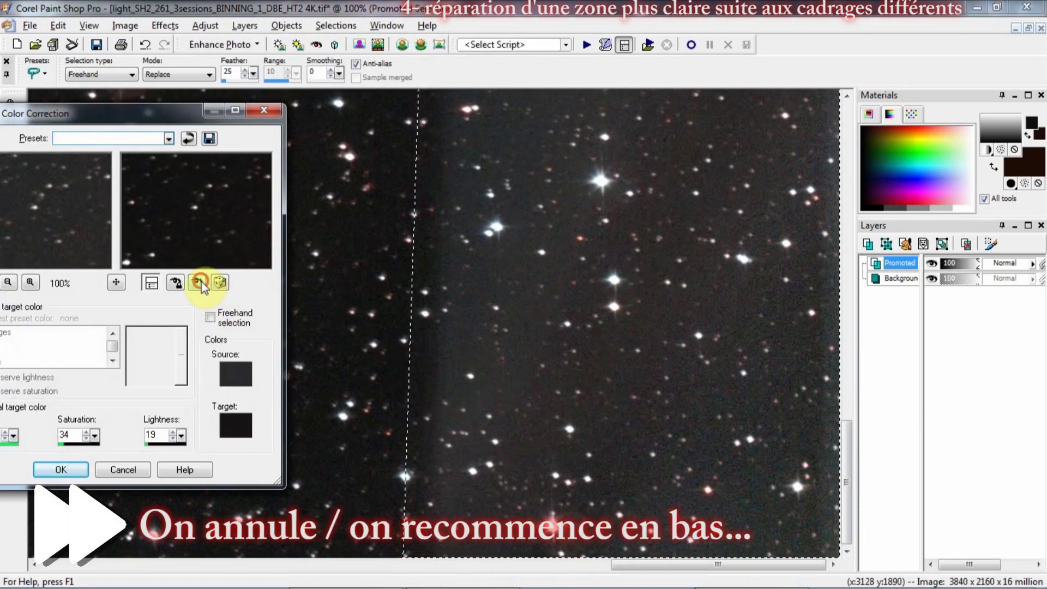
click(197, 282)
key(Escape)
scroll(701, 365, down, 4)
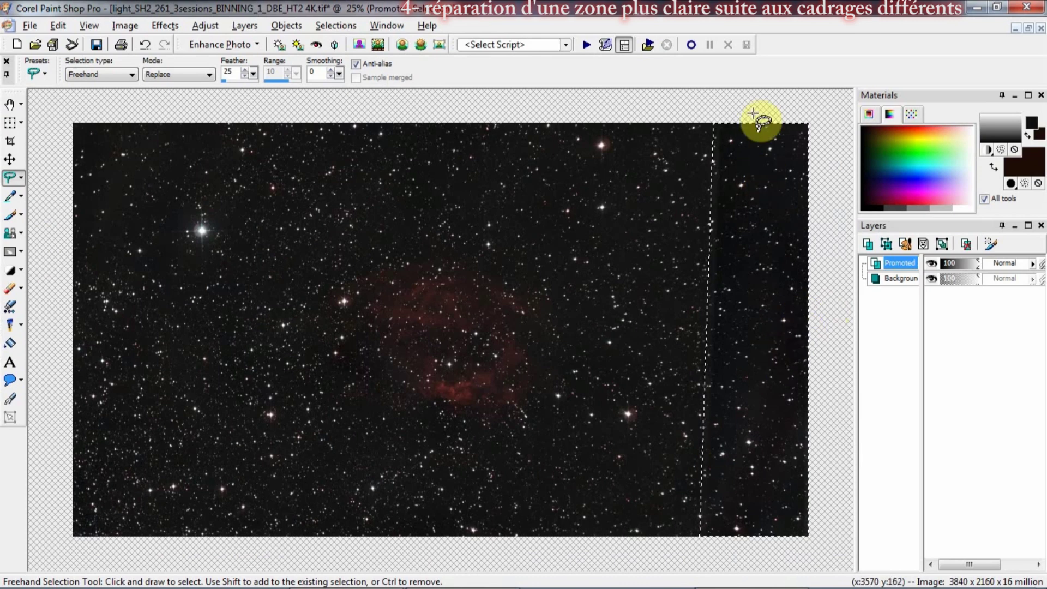
Step: Hide the corrected band layer and promote the same selection from the Background layer as a second, uncorrected layer
mouse_move(914, 280)
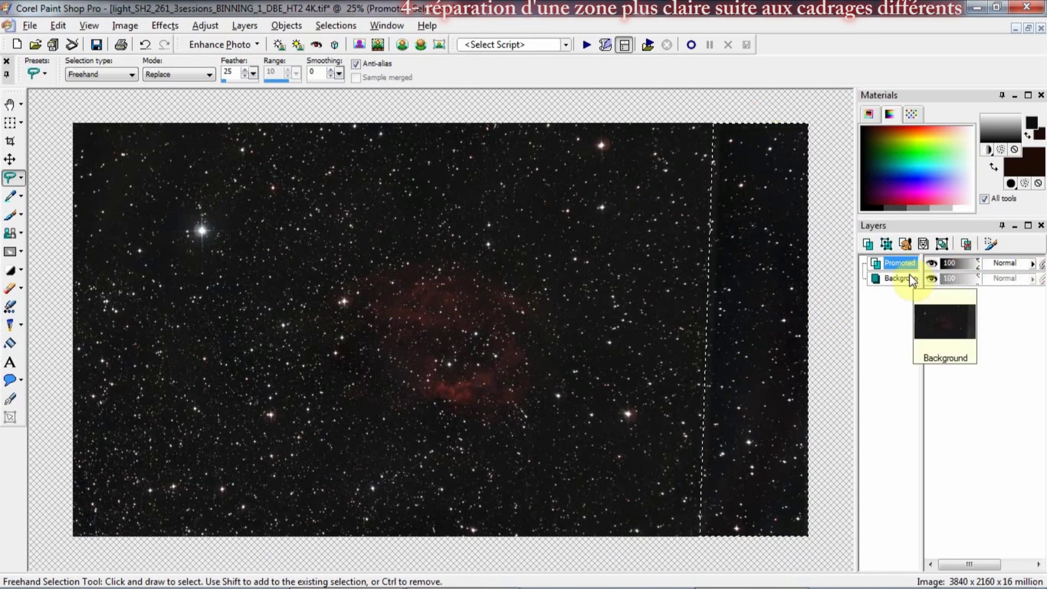
click(931, 263)
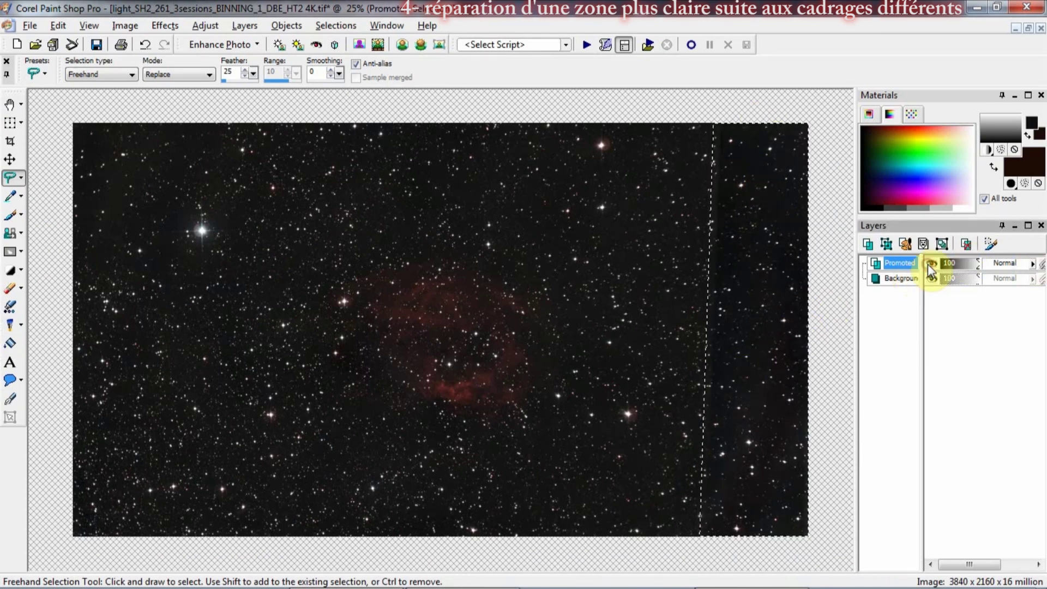
mouse_move(897, 277)
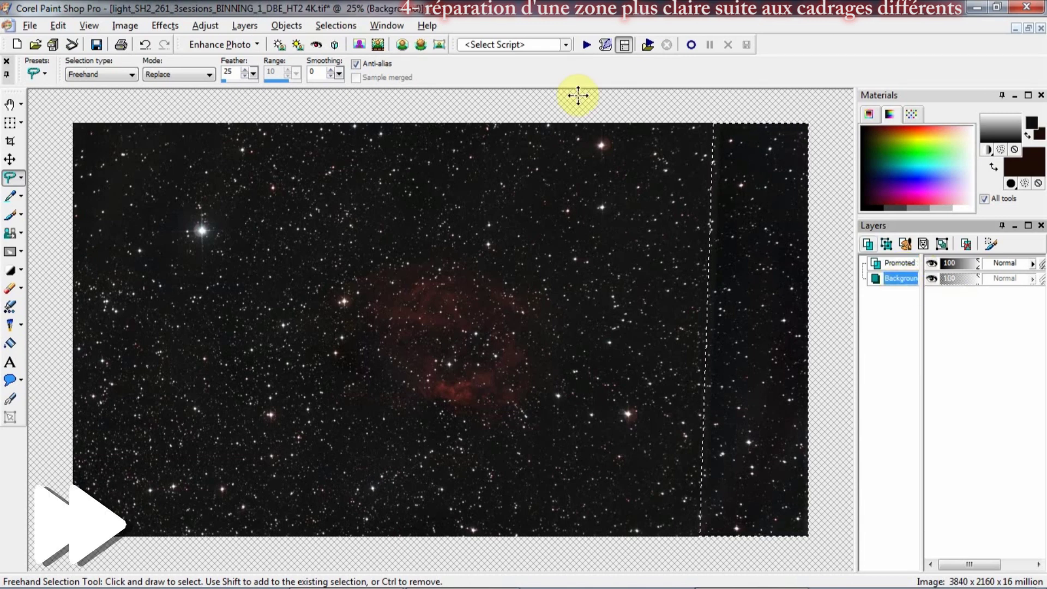
click(897, 278)
click(336, 25)
click(393, 248)
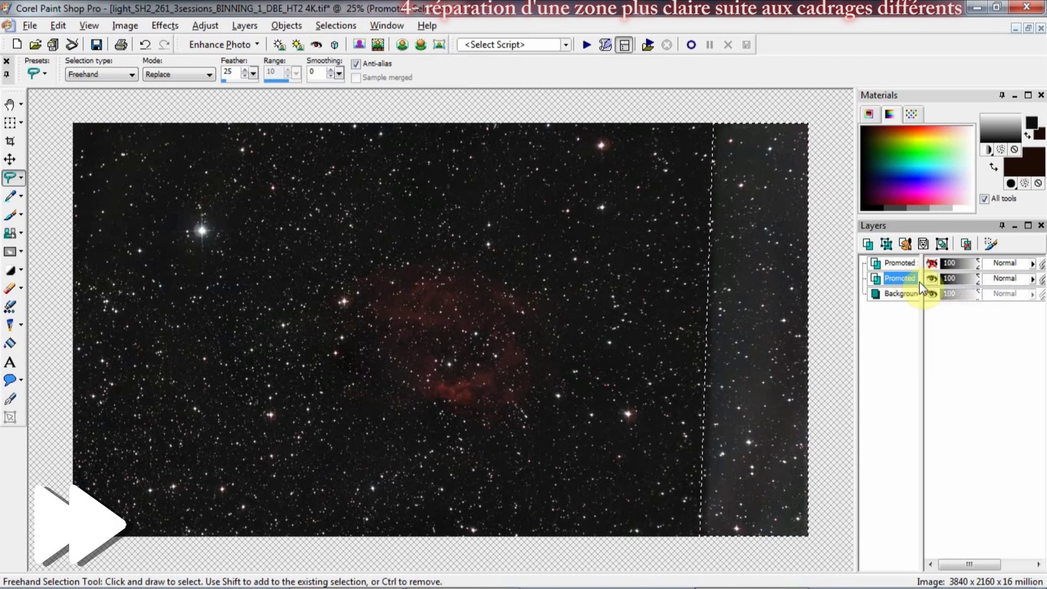
Step: Rename the first corrected band layer Bas$, and hide it with only the second promoted layer shown over the background
click(932, 264)
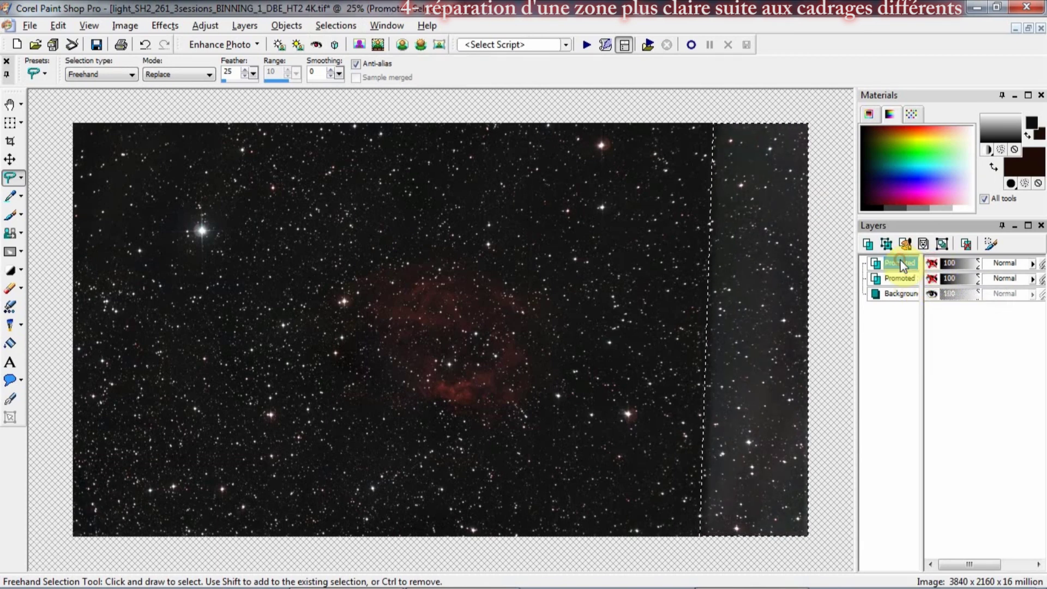
double_click(907, 264)
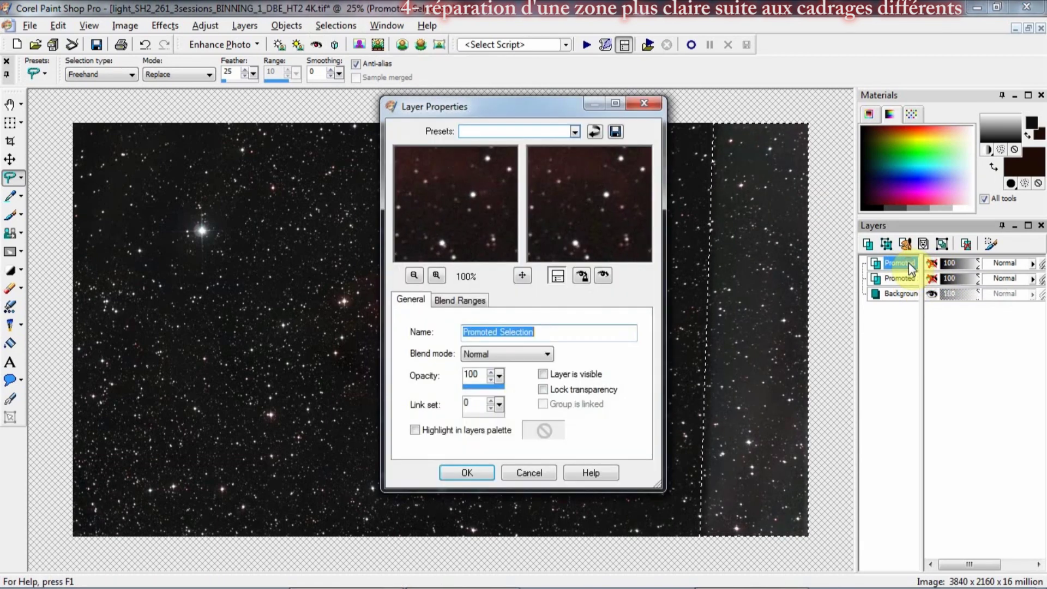
key(Return)
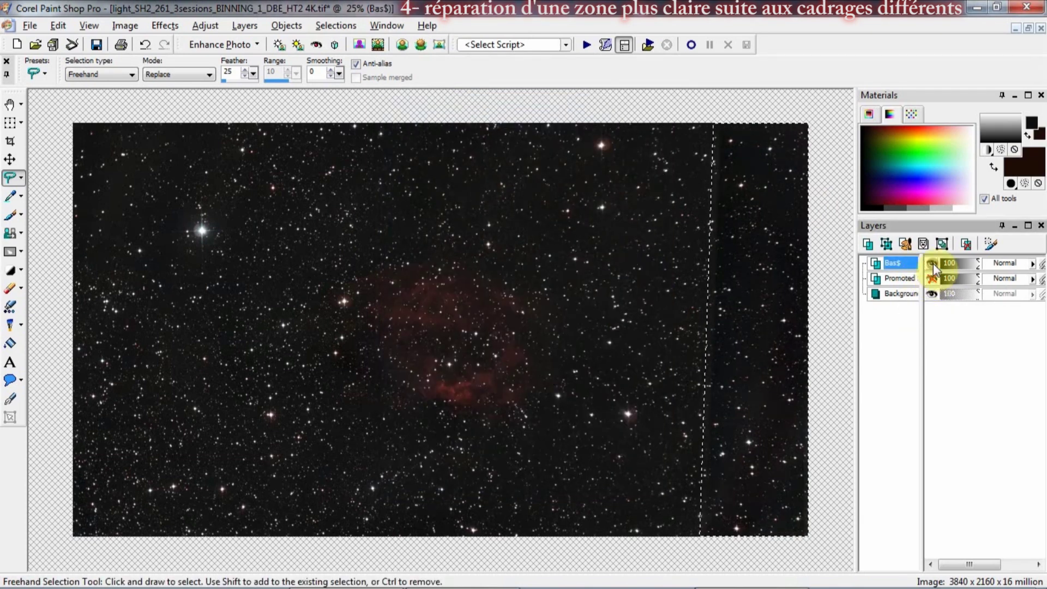
click(901, 281)
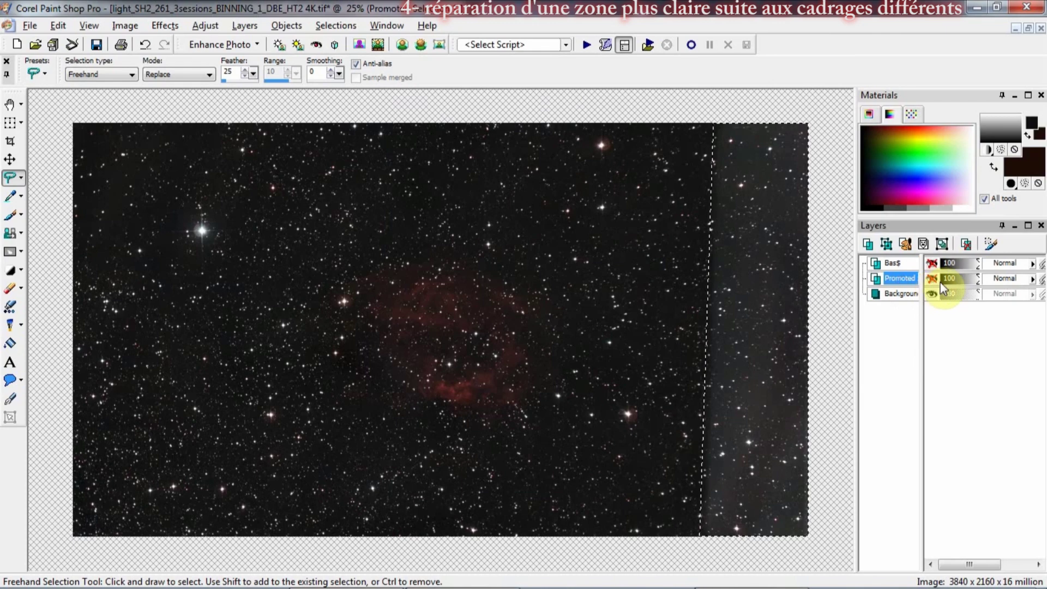
click(934, 280)
Step: Try Manual Color Correction on the upper part of the second promoted layer, with target hue 113, saturation 18 and lightness 22
scroll(759, 156, up, 6)
click(205, 26)
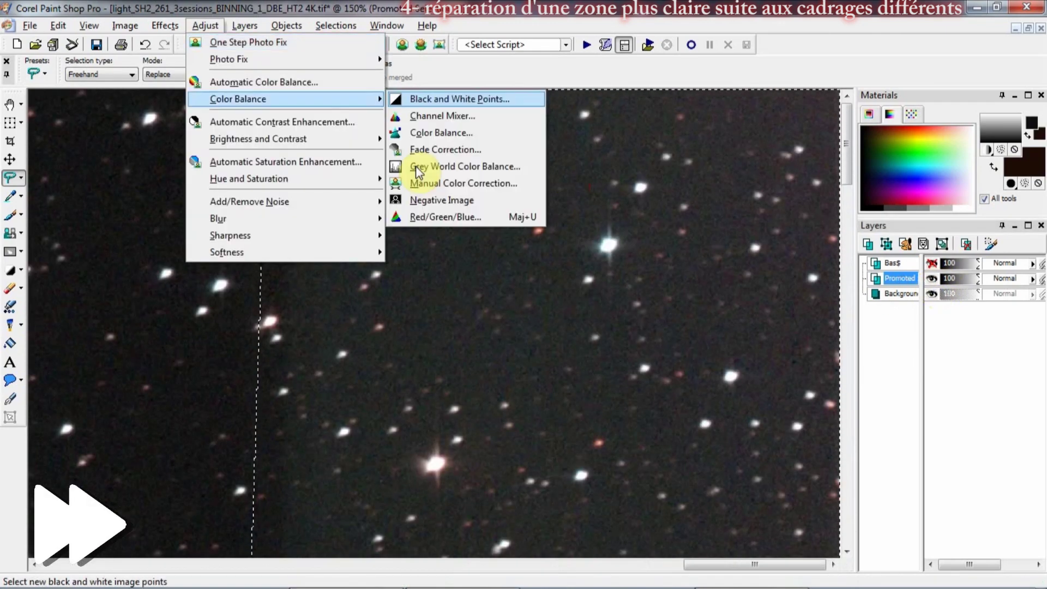
click(417, 170)
drag(109, 113, 578, 218)
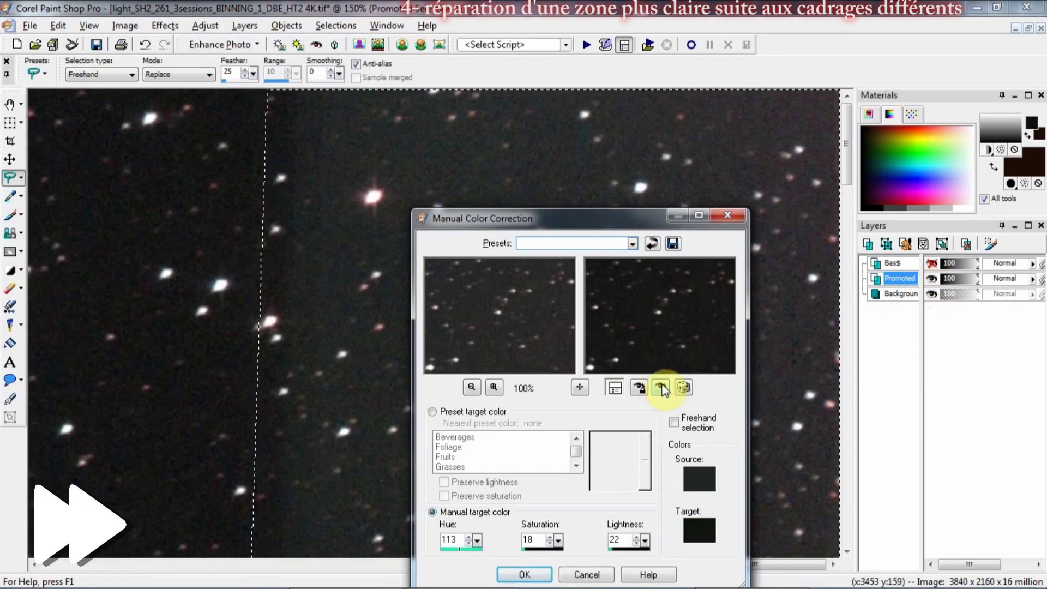
click(524, 574)
scroll(596, 323, down, 6)
scroll(682, 203, up, 5)
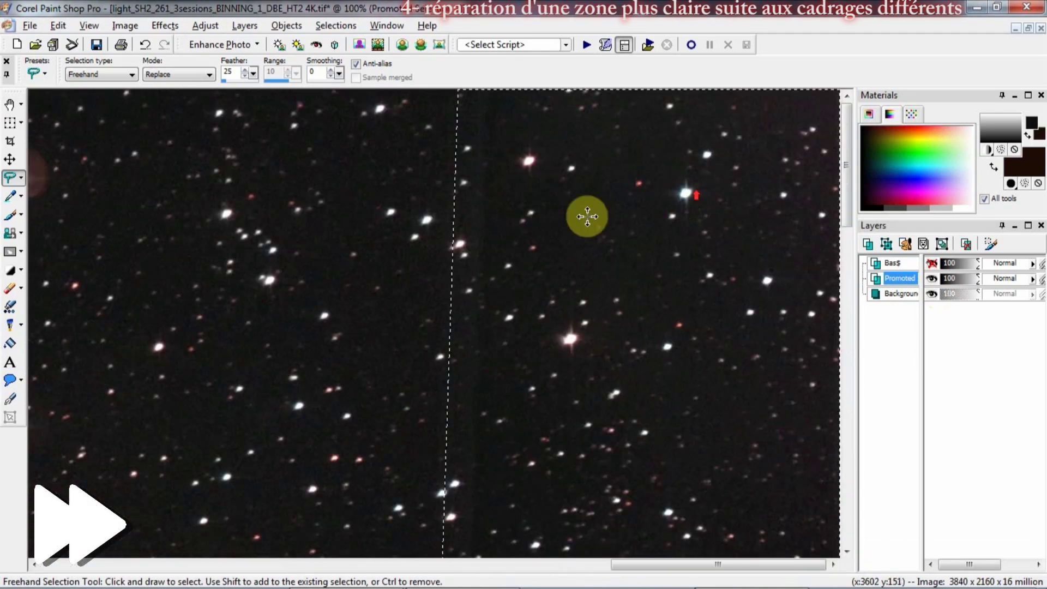
Step: Darken the second promoted layer with Manual Color Correction matched to the upper sky, using target hue 170, saturation 6 and lightness 29
click(205, 26)
mouse_move(235, 98)
click(502, 185)
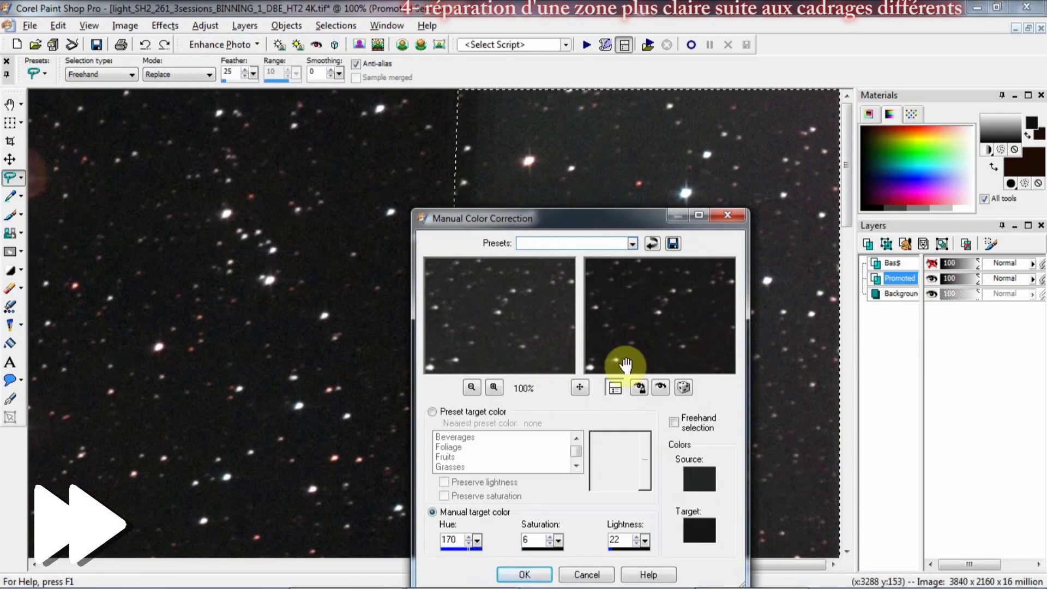
click(661, 387)
drag(629, 226, 240, 367)
click(251, 379)
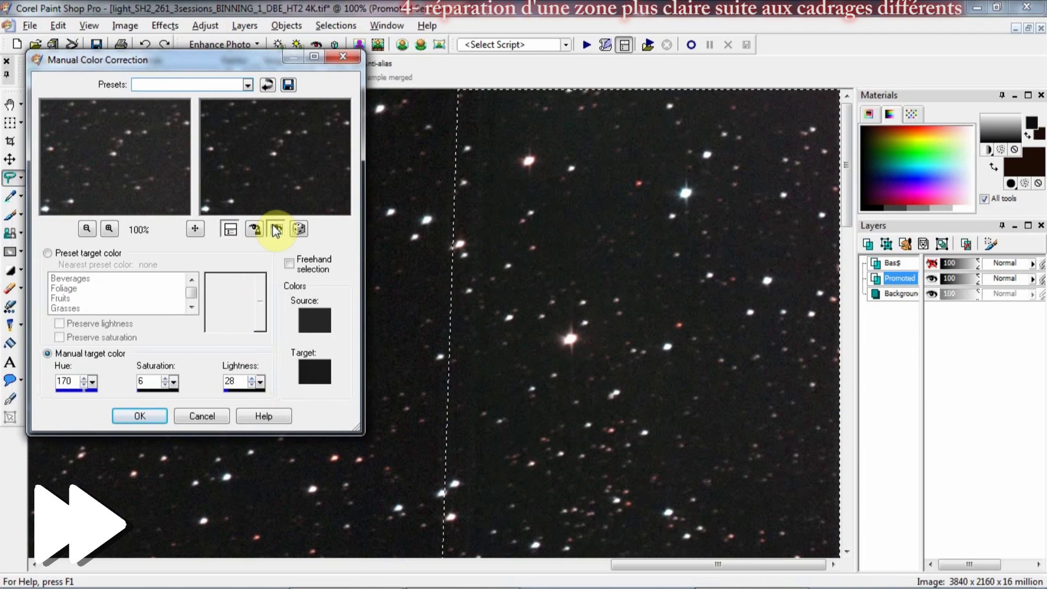
click(251, 378)
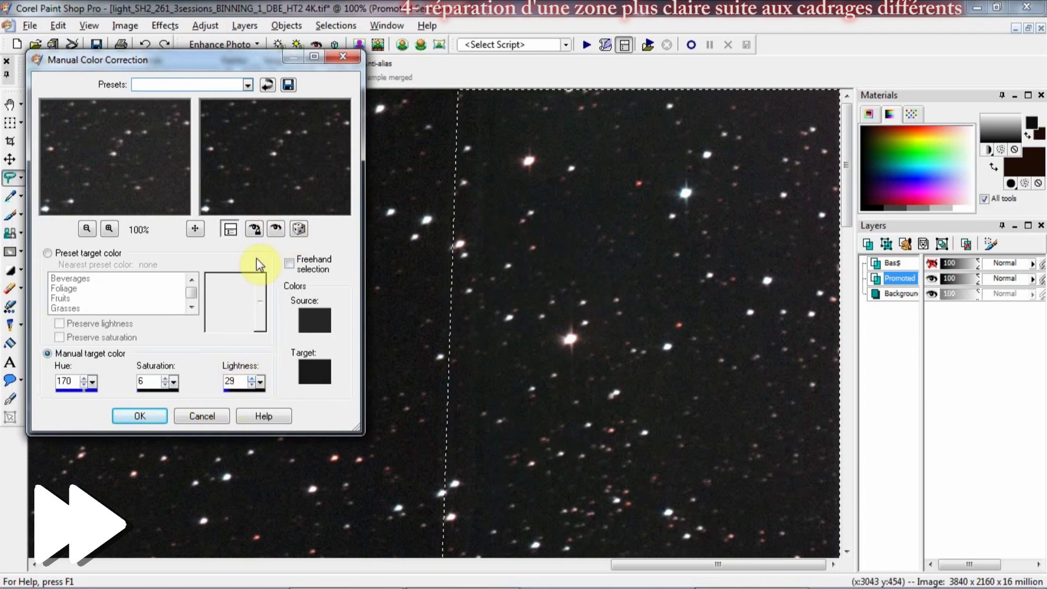
click(276, 229)
click(140, 416)
scroll(672, 311, down, 5)
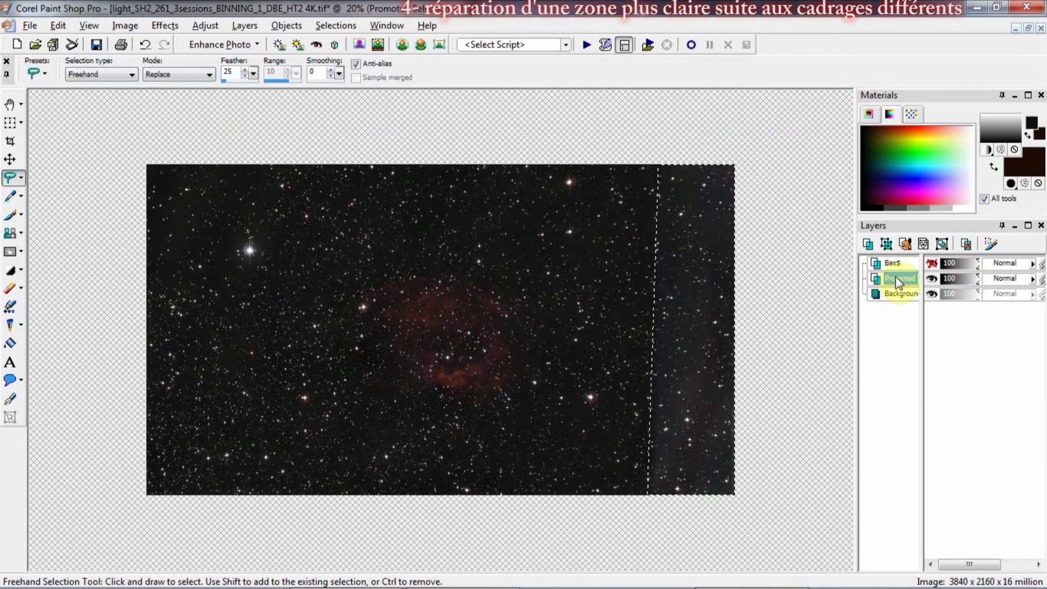
Step: Move the second corrected band layer above Bas$ and rename it haut
drag(901, 279, 932, 275)
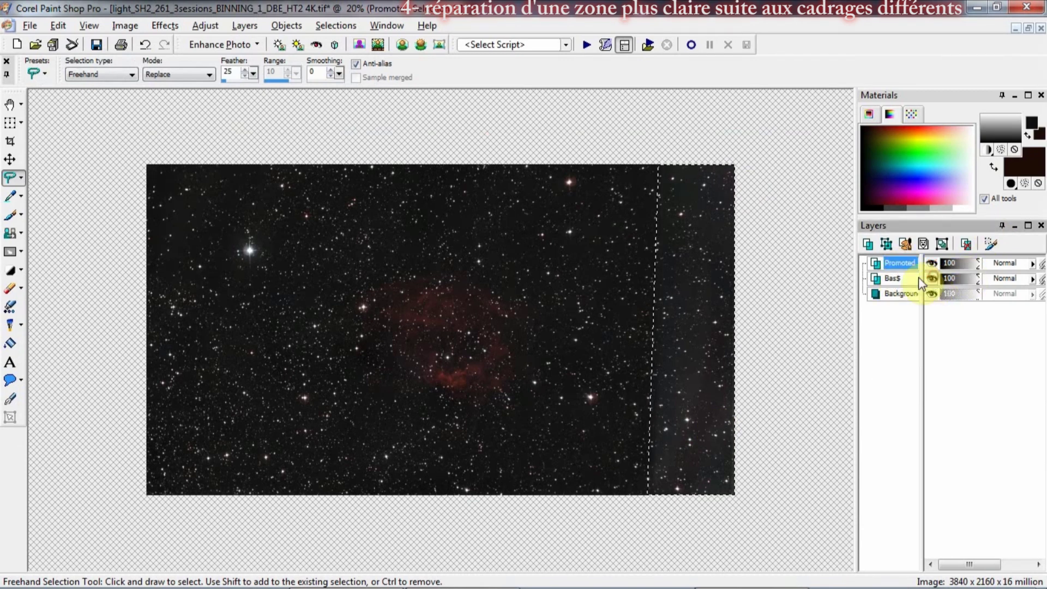
double_click(904, 264)
text(ha)
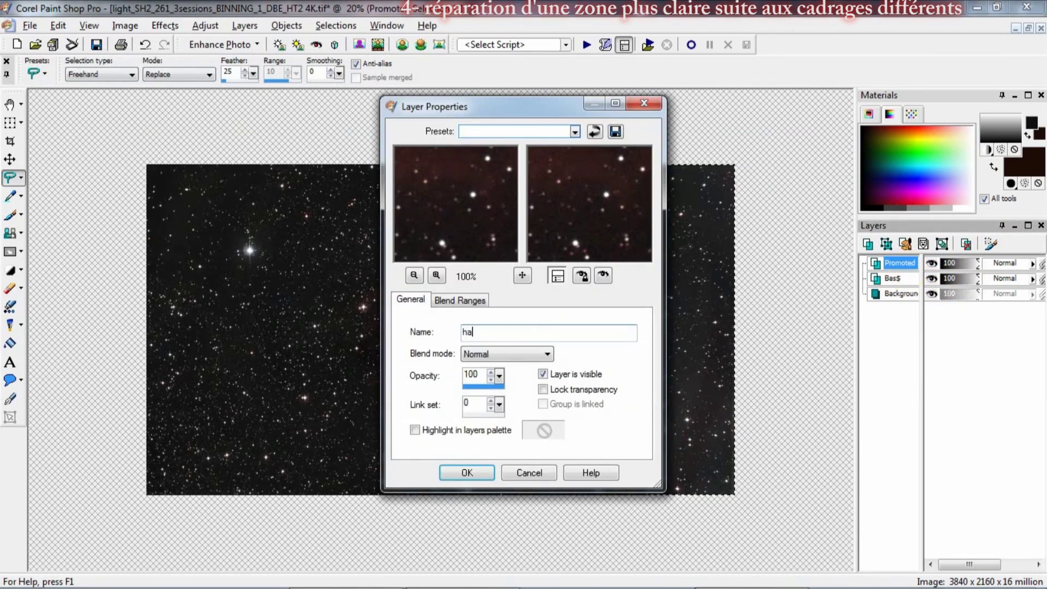
text(ut)
key(Return)
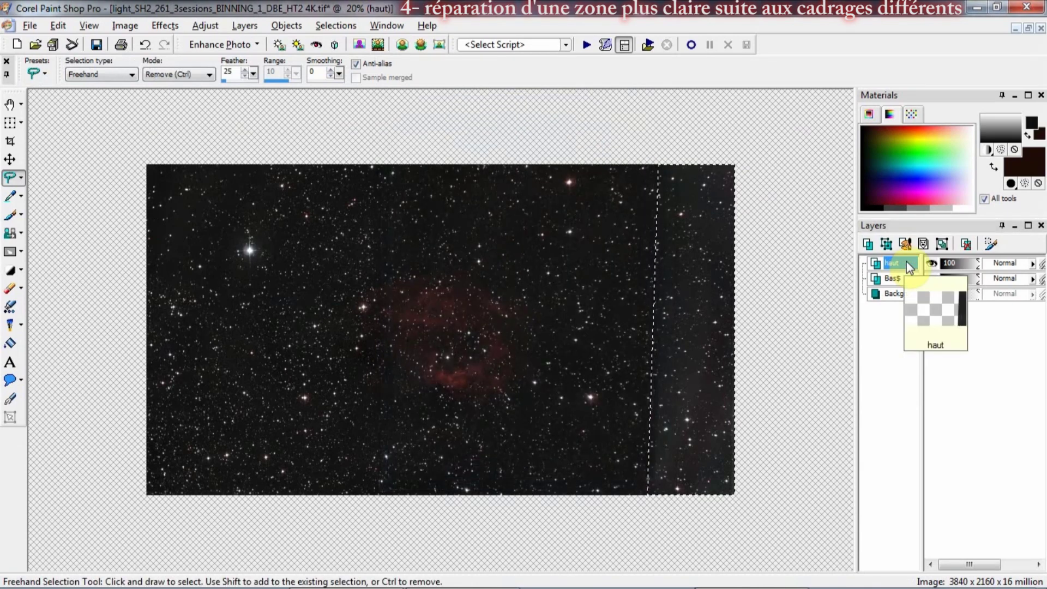
Step: Deselect the band and add a Show All mask layer to the haut layer
key(ctrl+d)
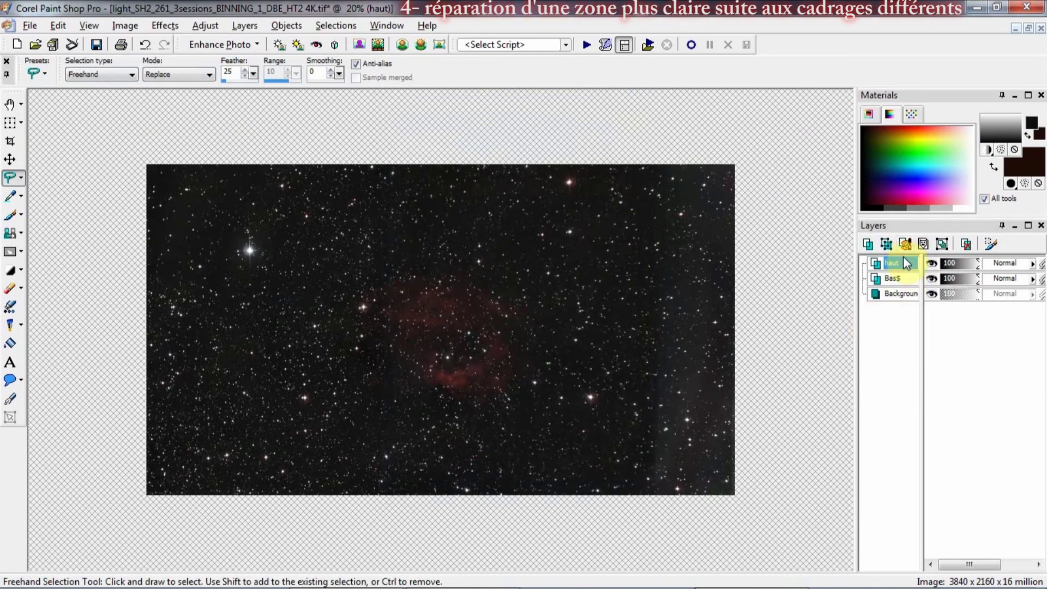
right_click(902, 261)
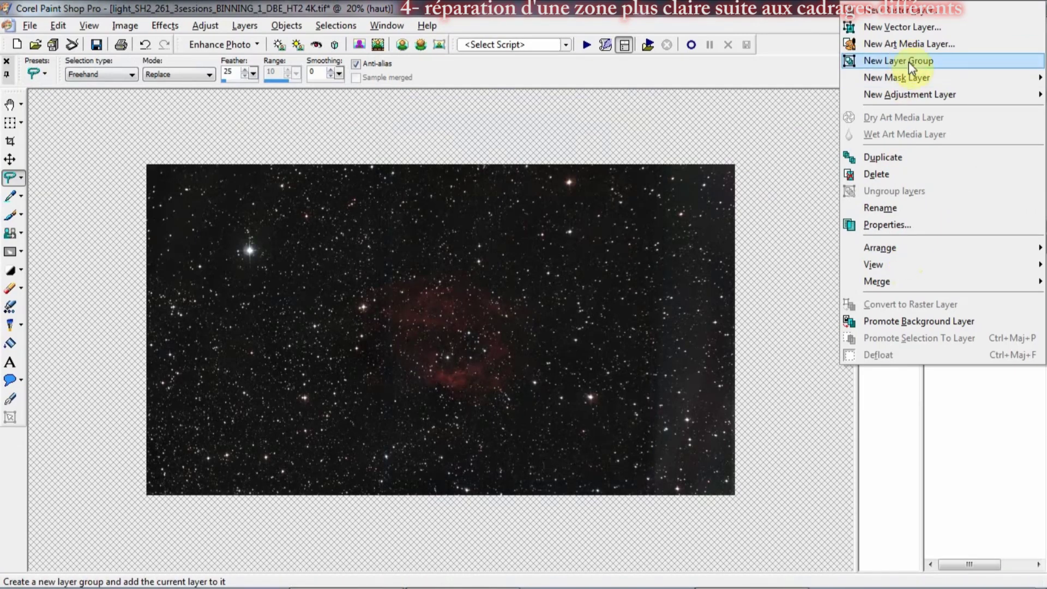
mouse_move(910, 76)
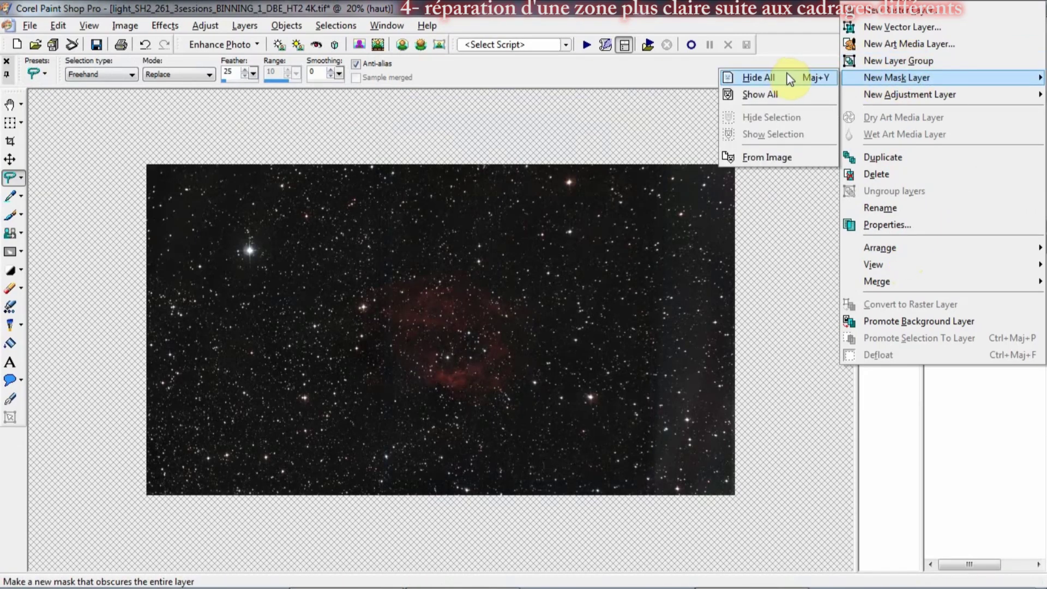
click(790, 90)
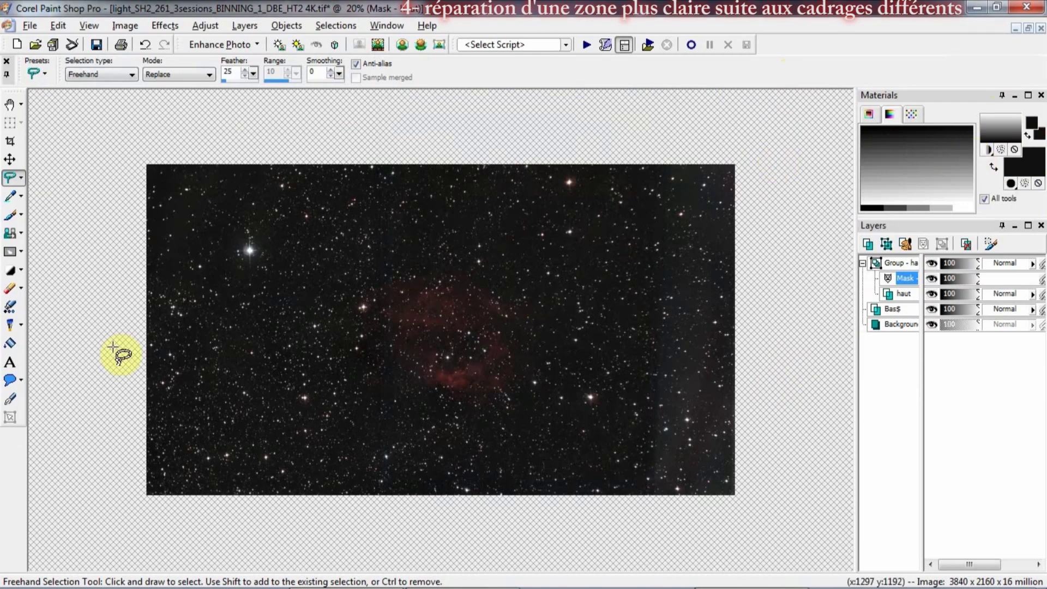
Step: Flood-fill the haut layer's mask with the linear gradient to blend the upper correction into Bas$, and inspect the blended band
click(10, 343)
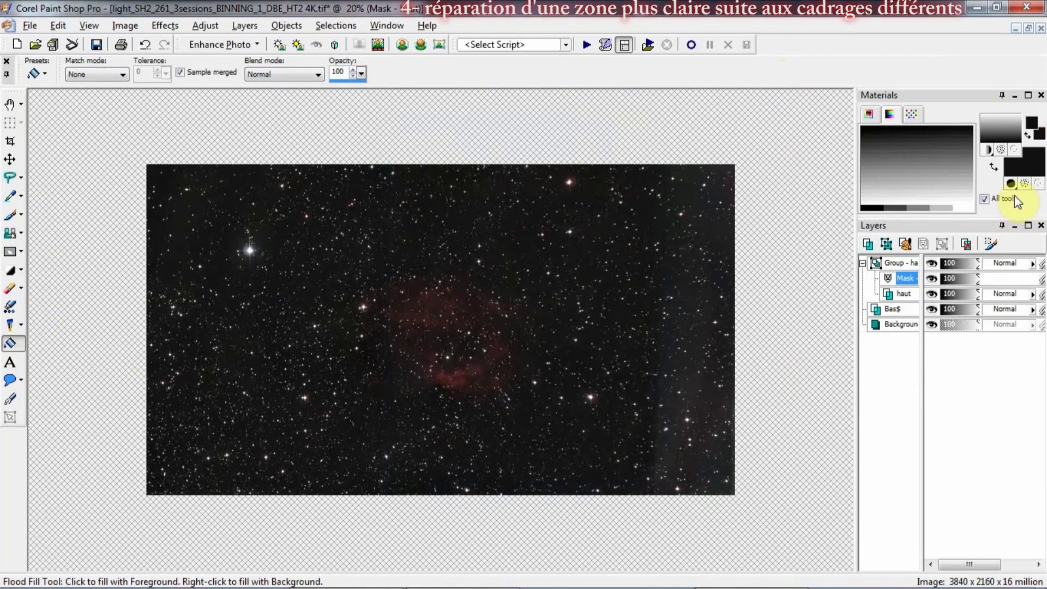
click(693, 439)
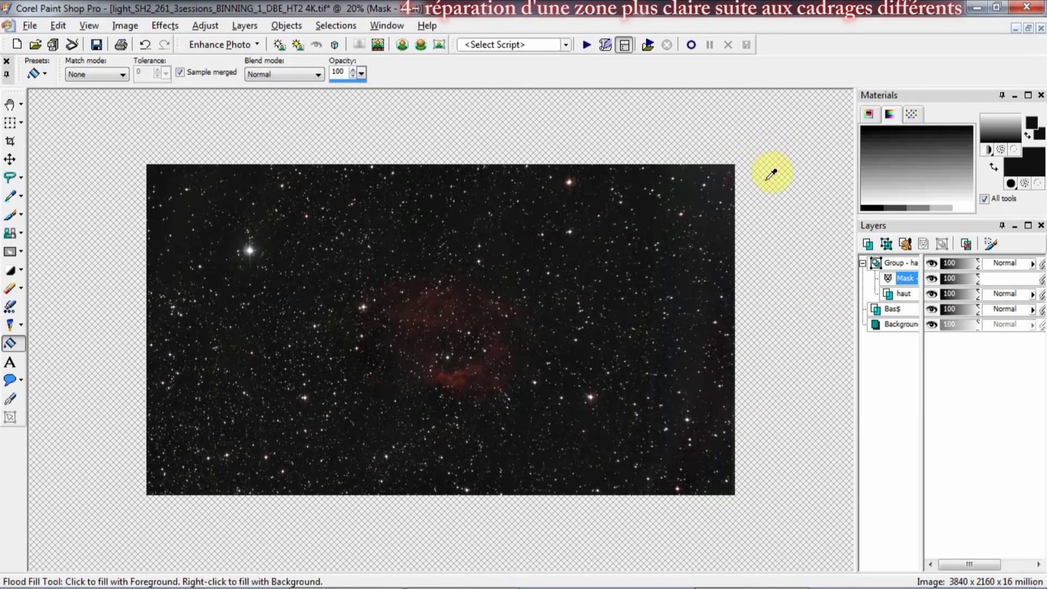
scroll(694, 299, up, 4)
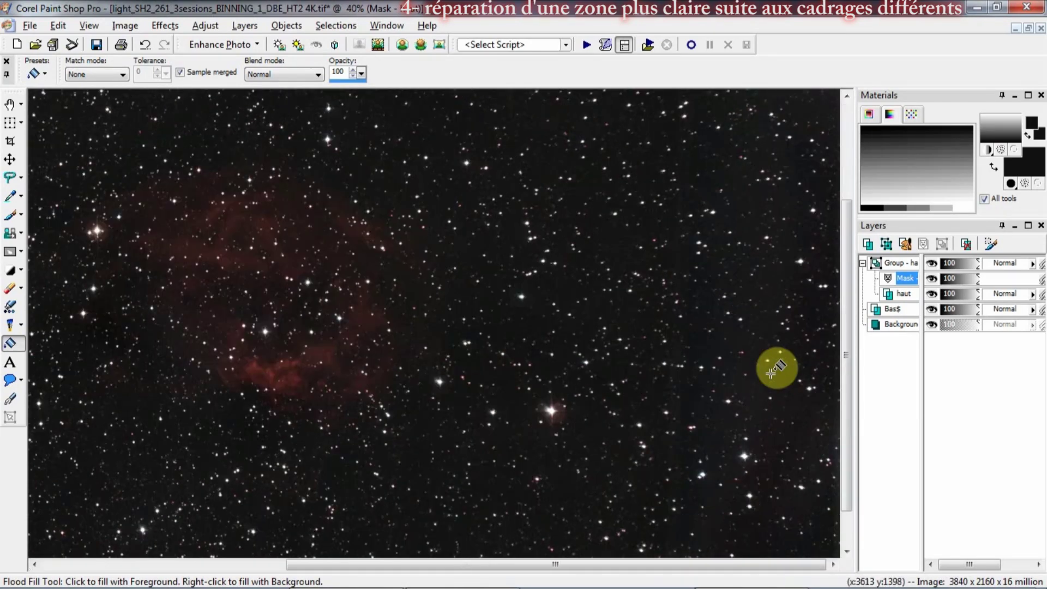
drag(845, 351, 856, 454)
scroll(614, 340, down, 4)
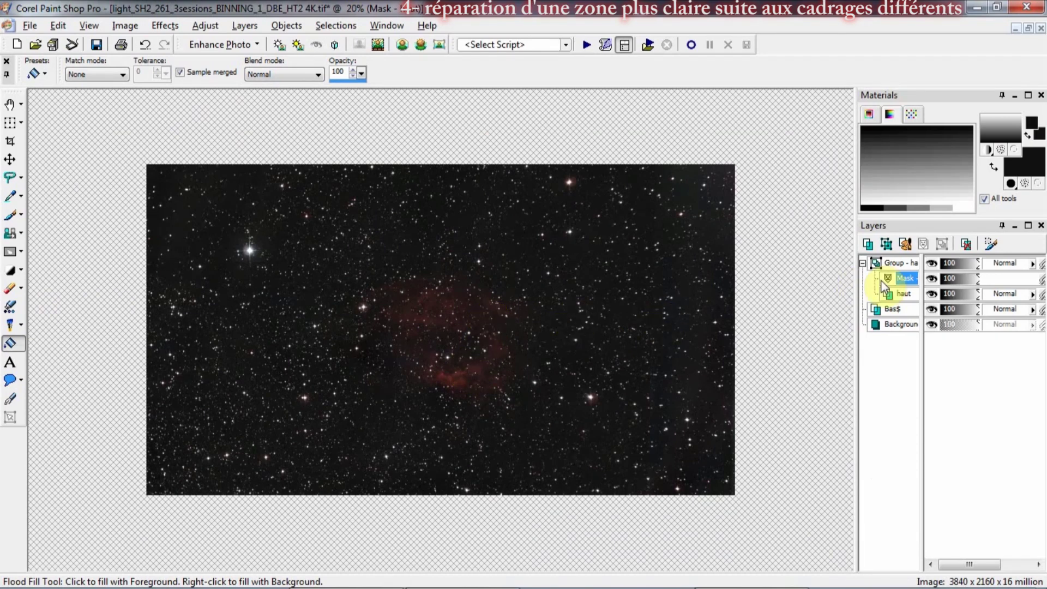
Step: Save the layered image in Paint Shop Pro Image format as light_SH2_261_3sessions_BINNING_1_DBE_HT2 4K.pspimage
key(F12)
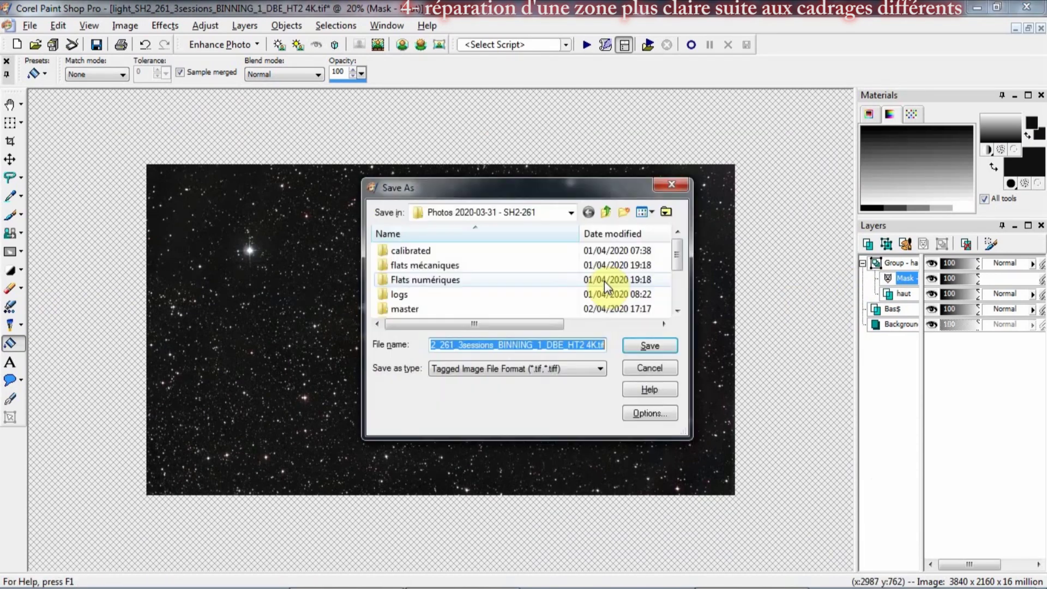
click(545, 367)
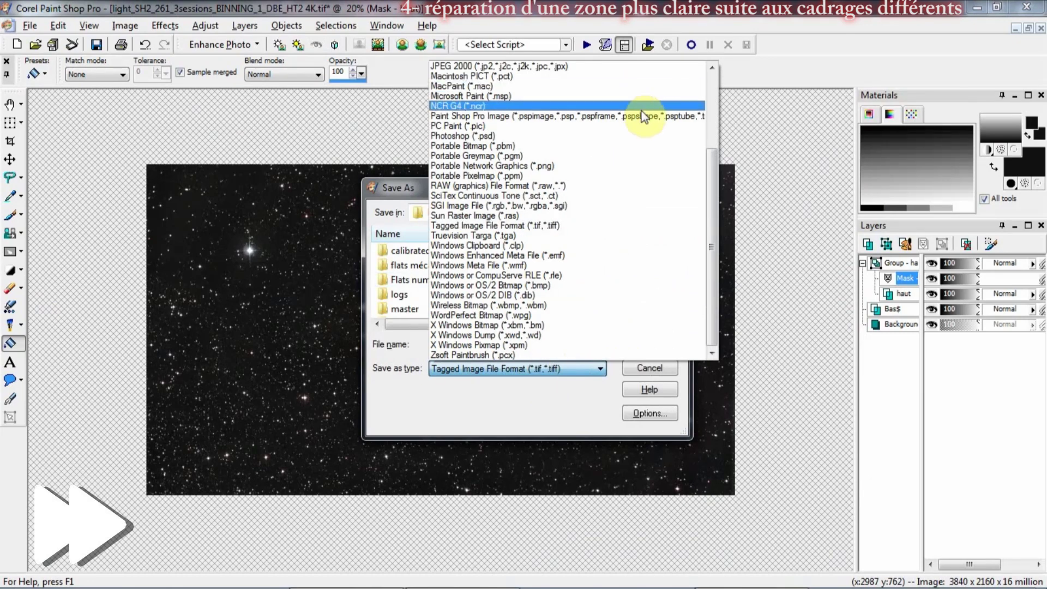
click(700, 117)
click(649, 344)
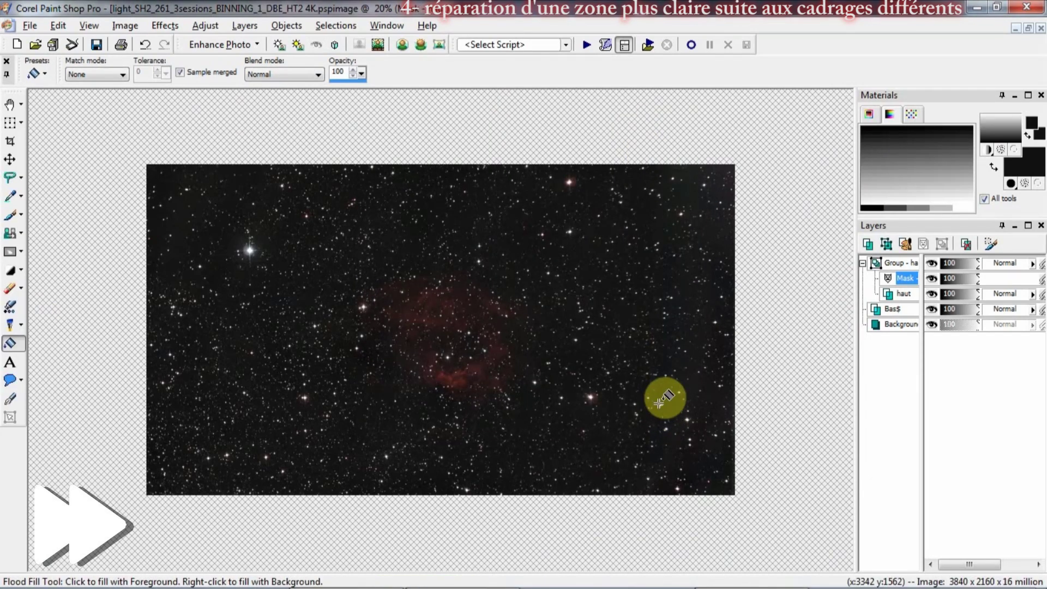
Step: Save a TIFF copy of the repaired image with " dr" added after 4K in the file name
key(F12)
key(Tab)
key(t)
drag(553, 345, 597, 342)
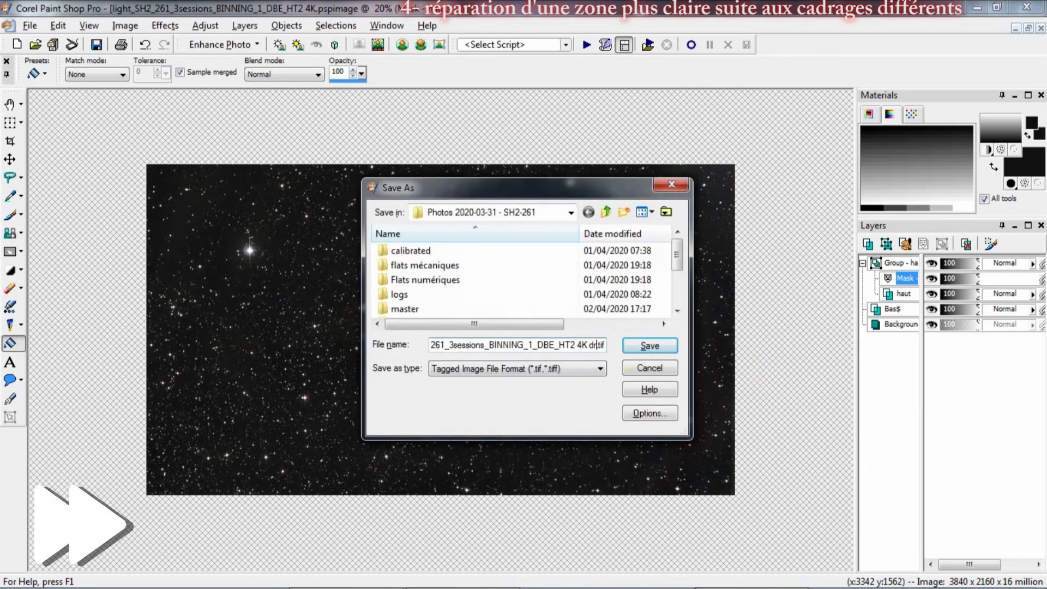
key(Return)
key(Return)
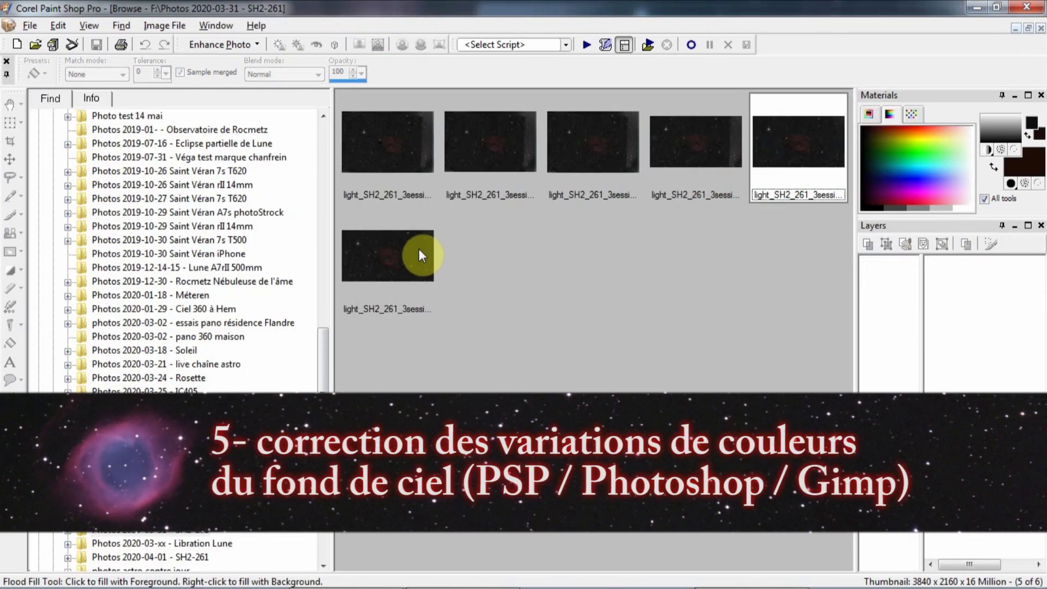
Step: Open the 4K dr.tif copy and draw a freehand selection with feather 96 around the red nebula
double_click(419, 250)
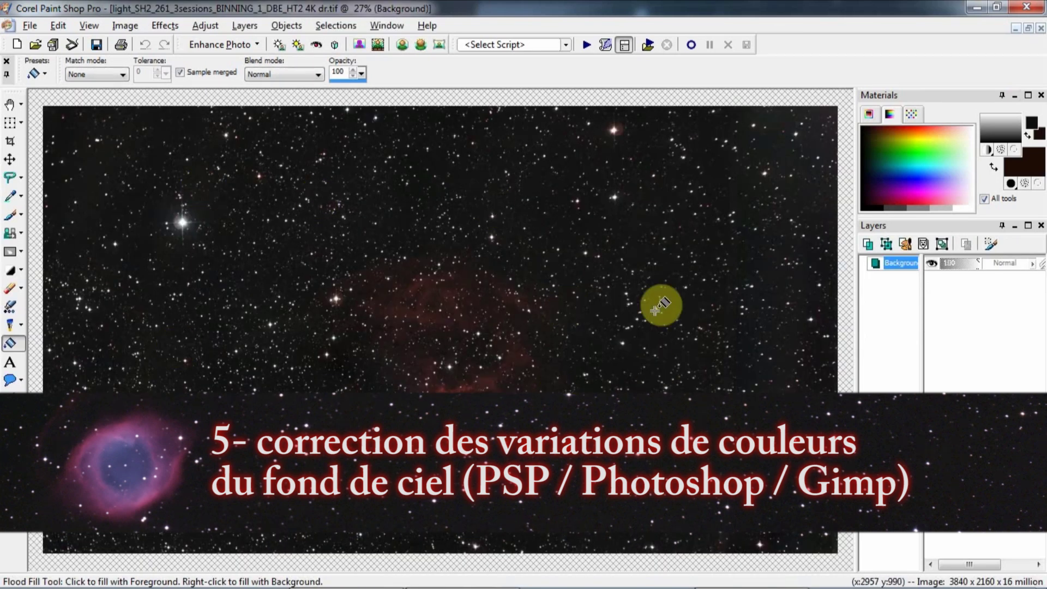
key(s)
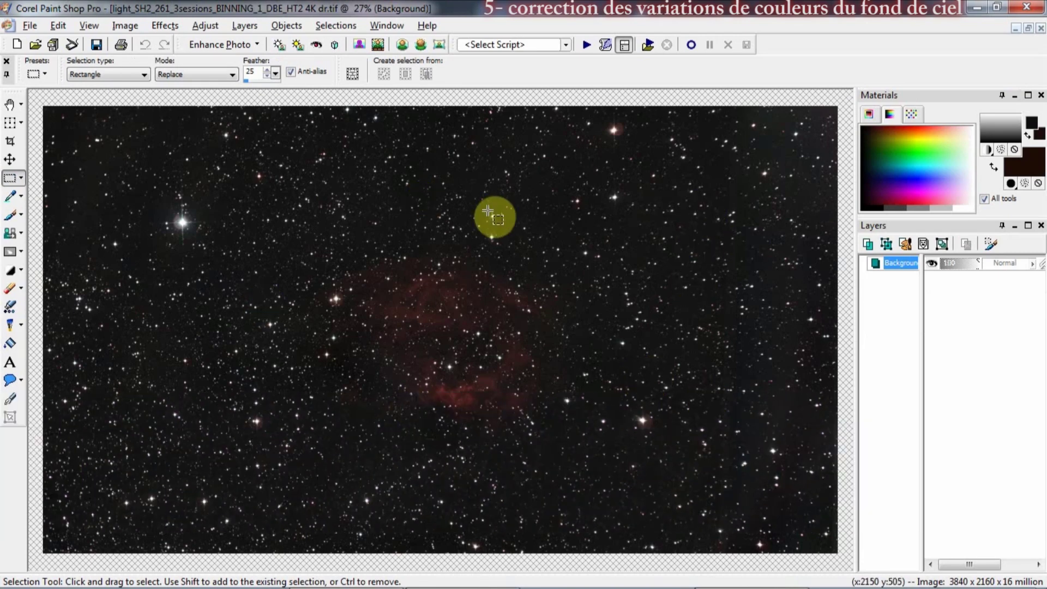
click(23, 179)
click(38, 197)
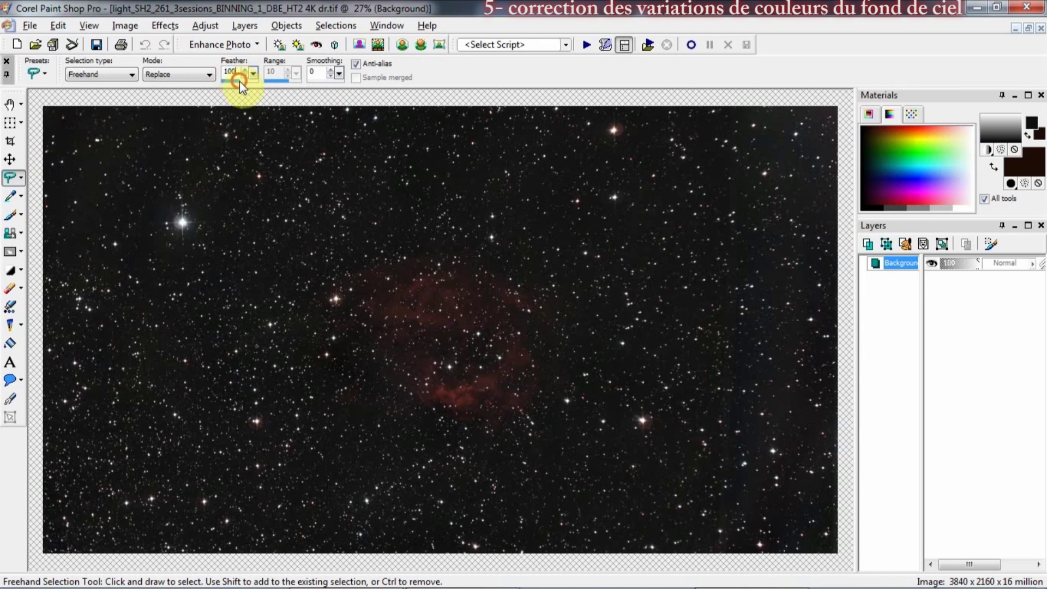
drag(238, 83, 240, 83)
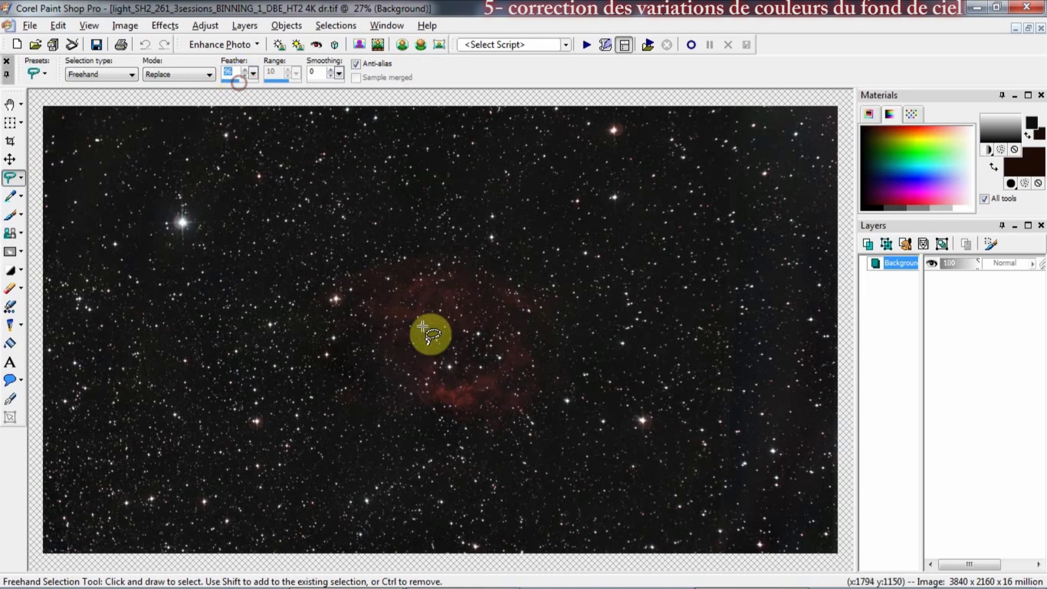
mouse_move(432, 241)
mouse_down()
mouse_move(336, 243)
mouse_move(304, 284)
mouse_move(314, 406)
mouse_move(378, 435)
mouse_move(514, 460)
mouse_move(548, 446)
mouse_move(562, 421)
mouse_move(583, 317)
mouse_move(572, 270)
mouse_move(436, 242)
mouse_up()
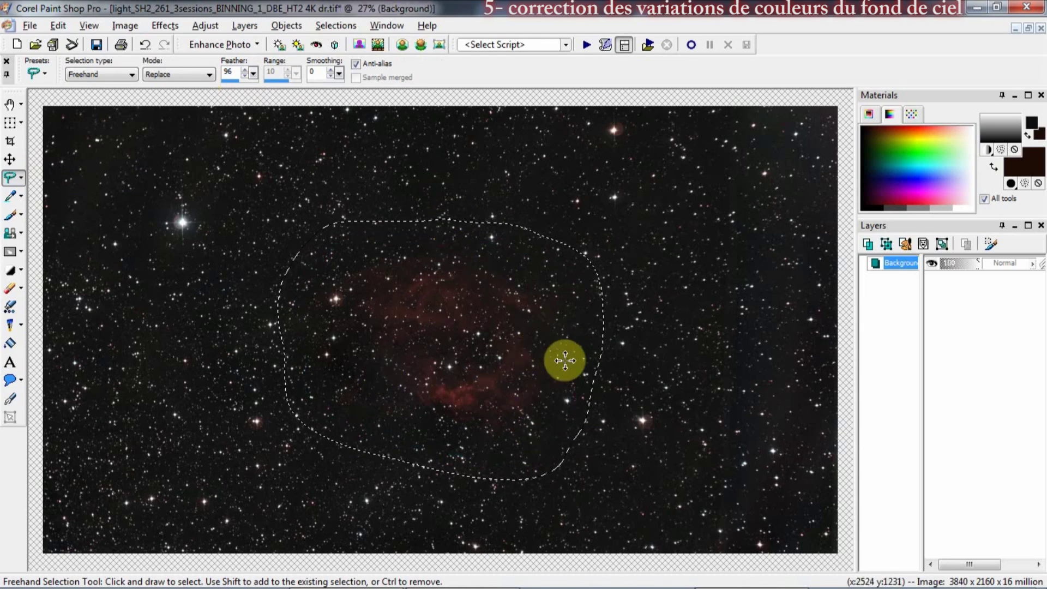
Step: Invert the nebula selection, promote the surrounding sky to its own layer, and isolate it by hiding Background and deselecting
key(ctrl+shift+m)
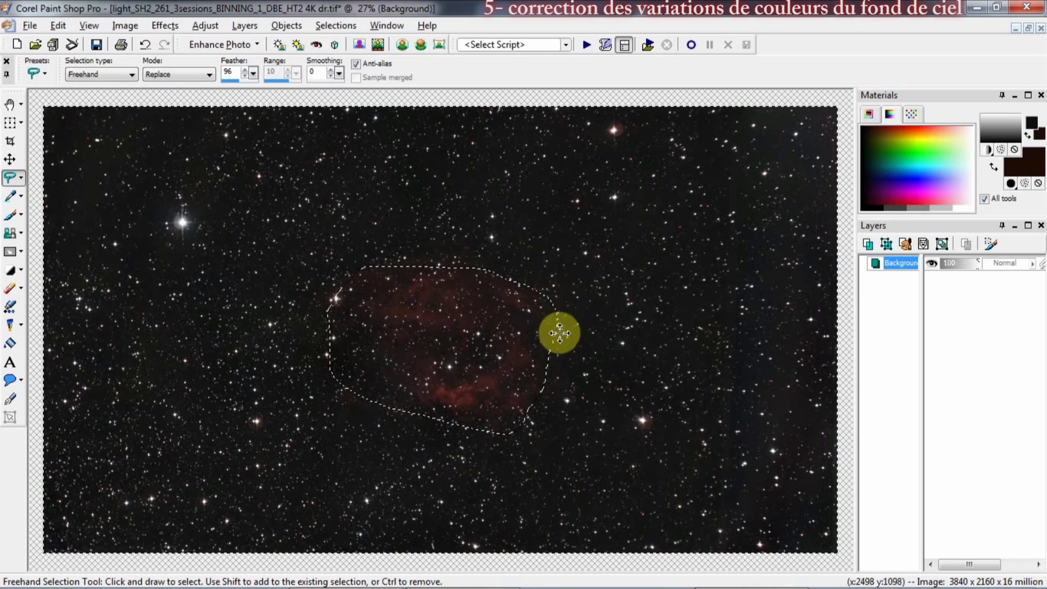
click(347, 26)
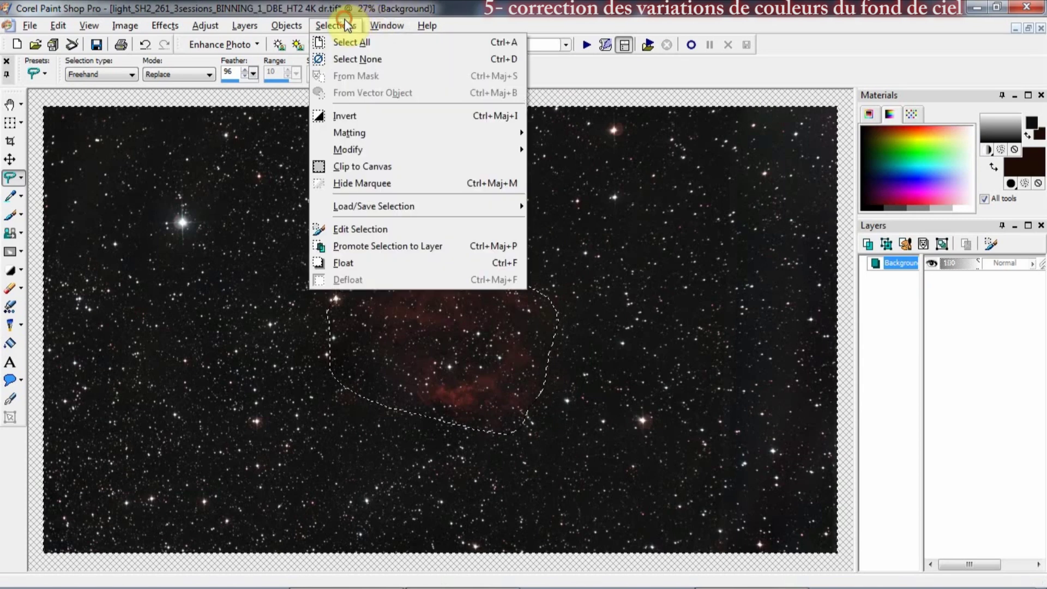
click(396, 246)
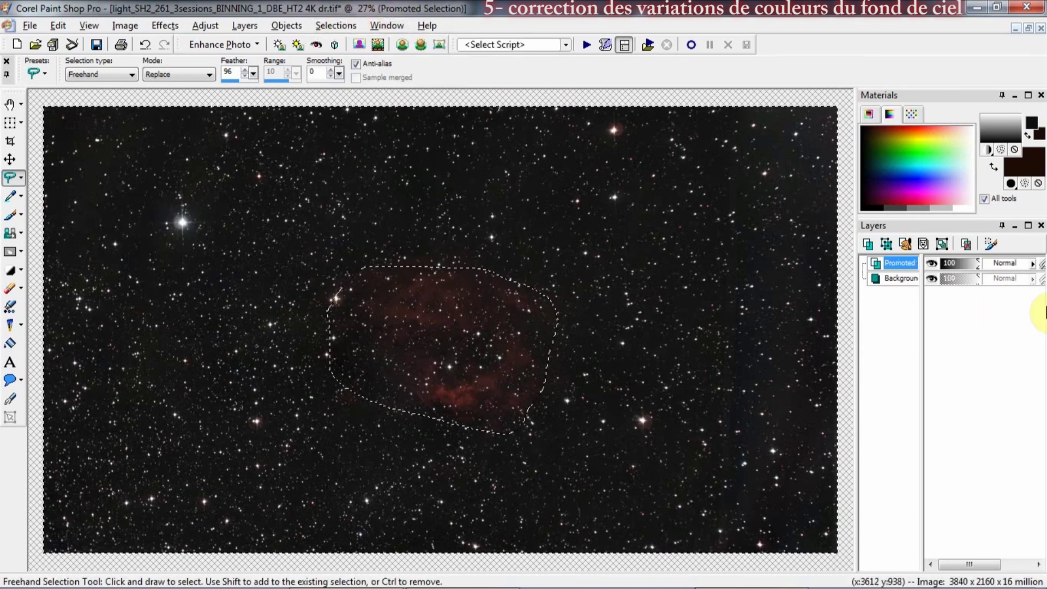
click(933, 279)
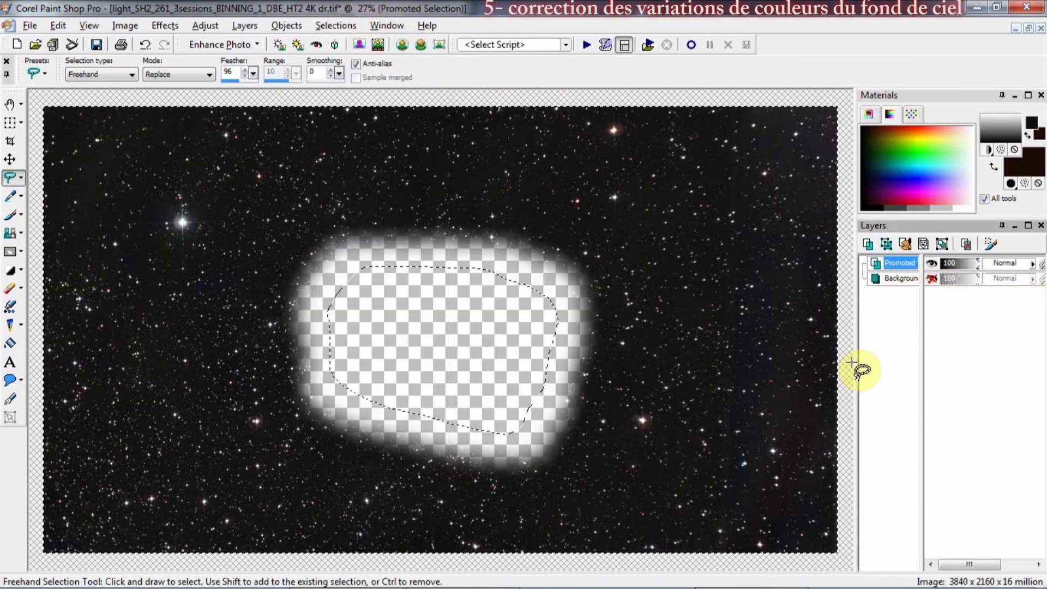
key(ctrl+d)
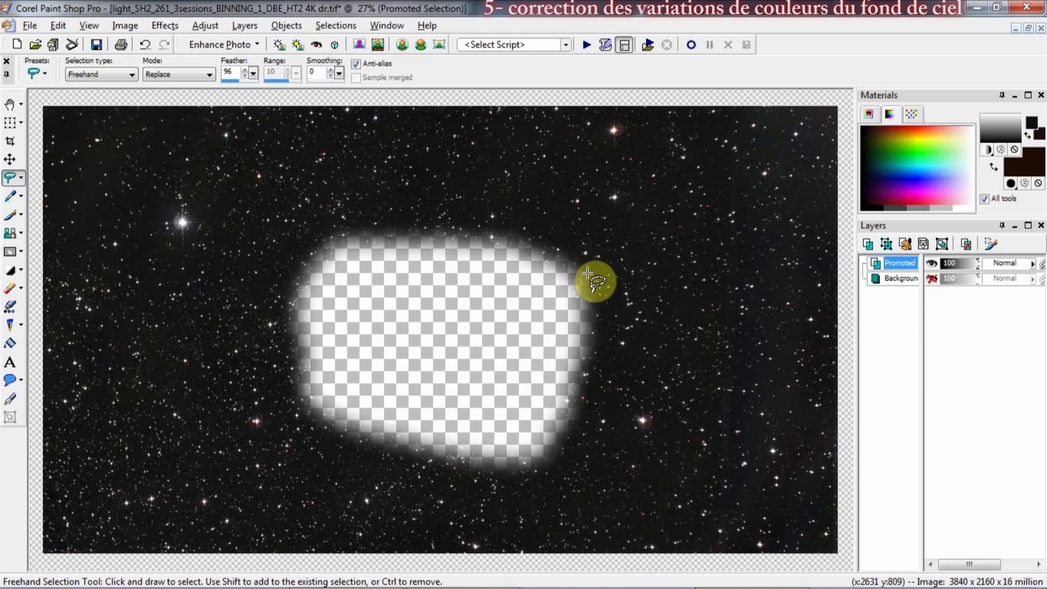
Step: Darken the promoted sky layer with Manual Color Correction sampled beside the nebula, using target hue 85, saturation 6 and lightness 0
key(alt+a)
key(c)
key(m)
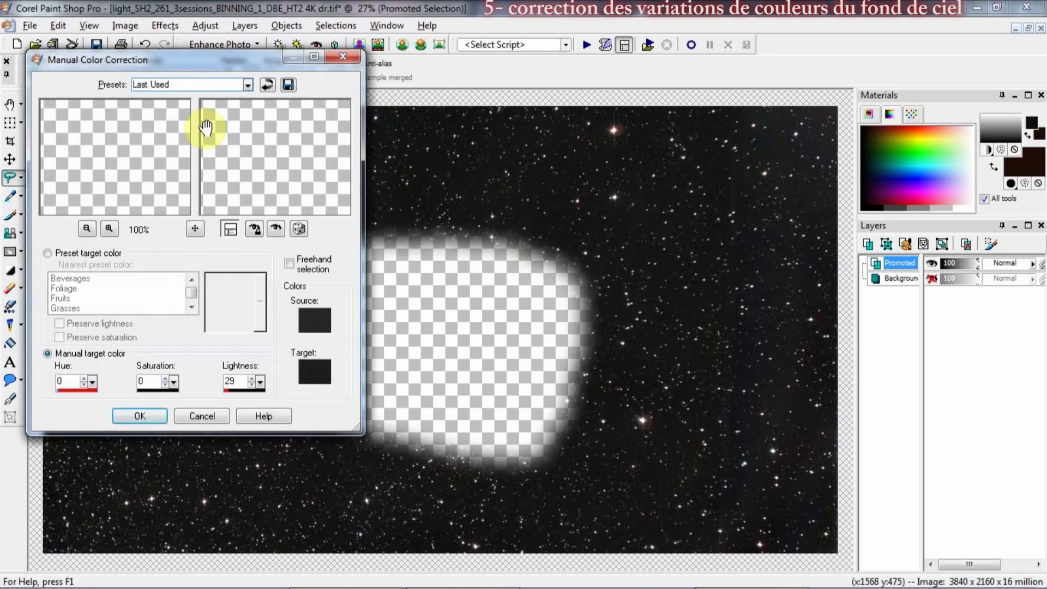
click(656, 217)
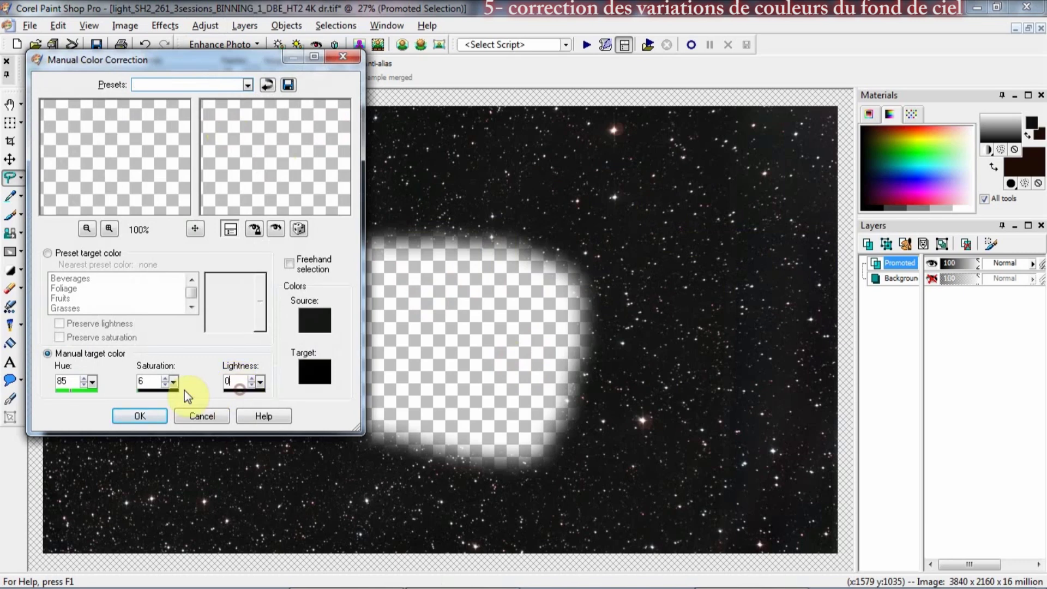
click(277, 229)
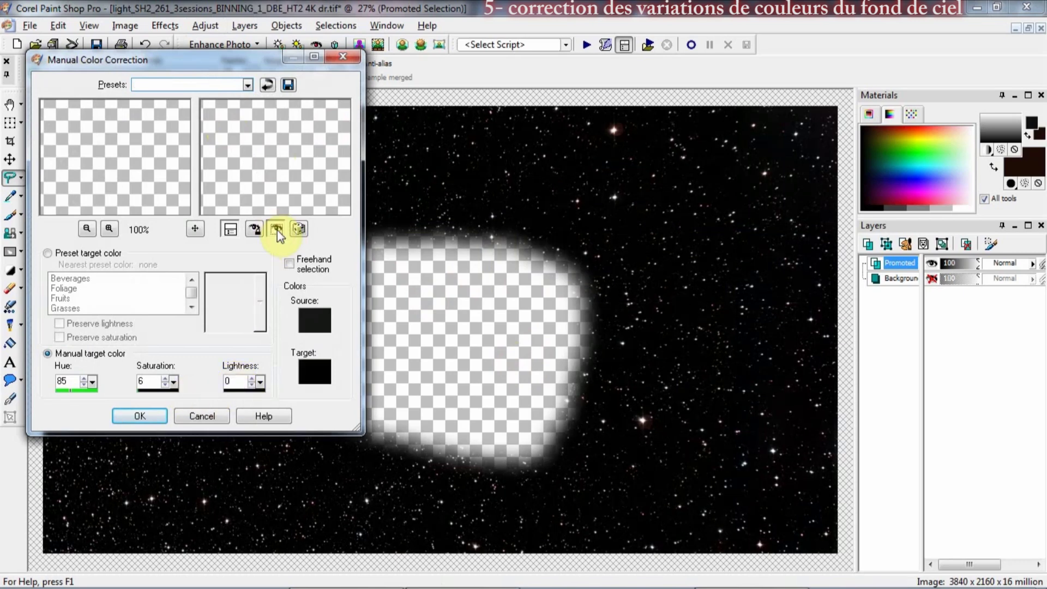
click(156, 417)
Step: Blacken the remaining sky tint near the upper-right corner with a second Manual Color Correction, using target hue, saturation and lightness 0
scroll(746, 464, up, 5)
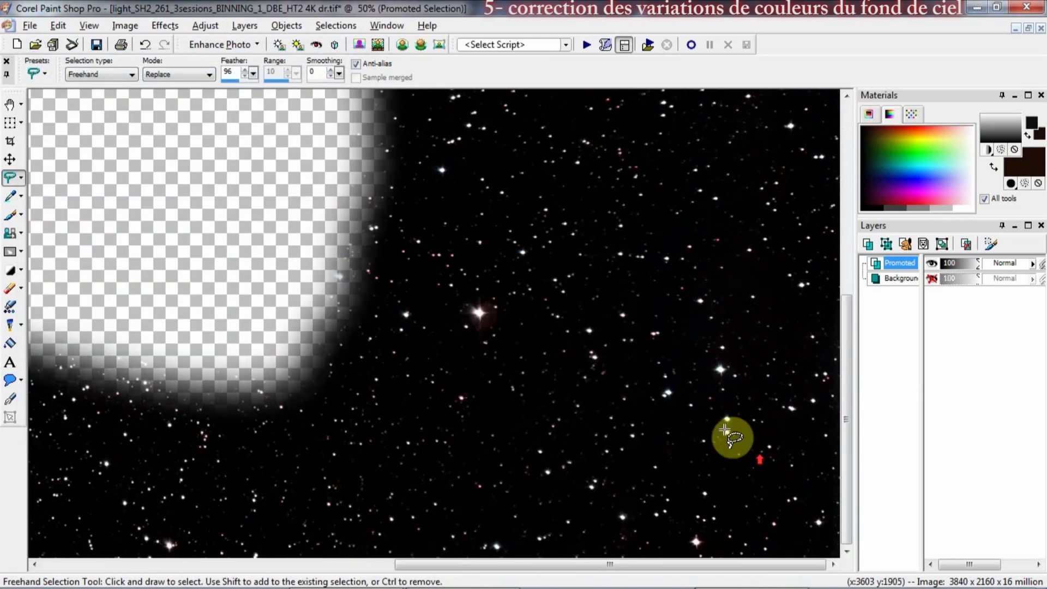
scroll(627, 431, up, 4)
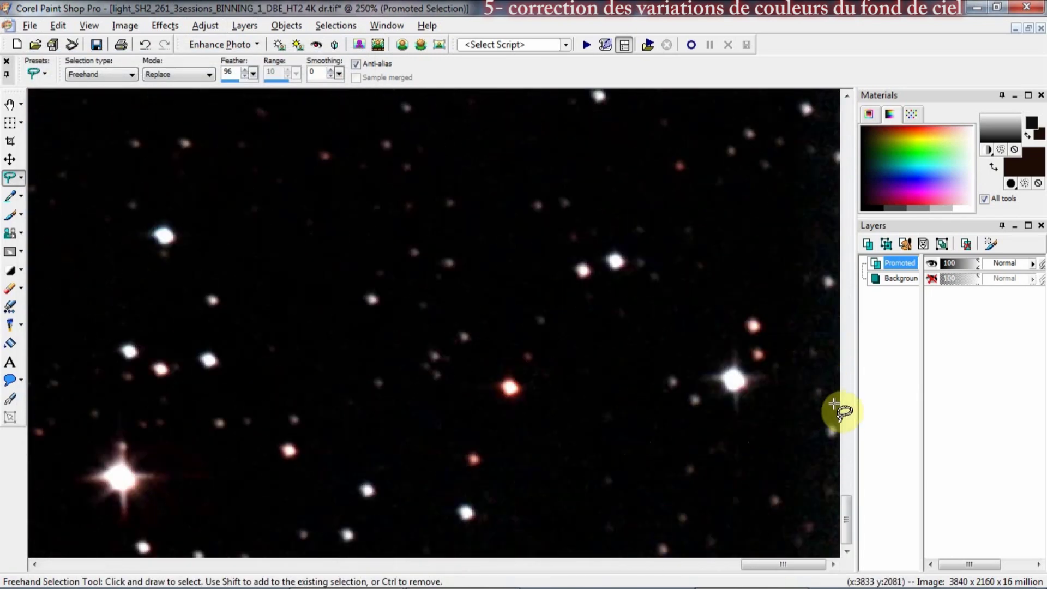
drag(848, 517, 867, 139)
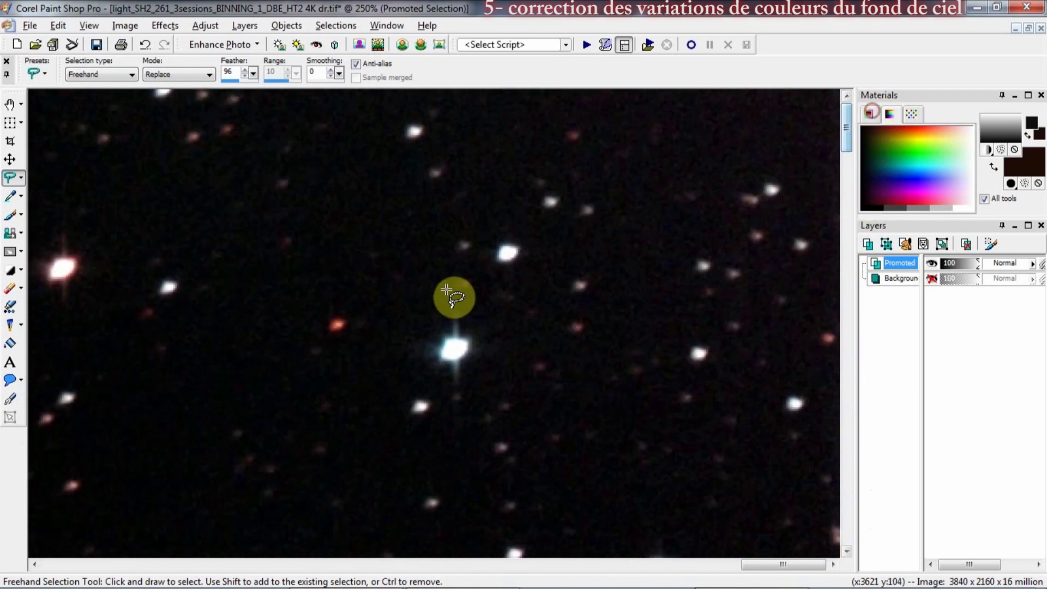
scroll(346, 401, down, 1)
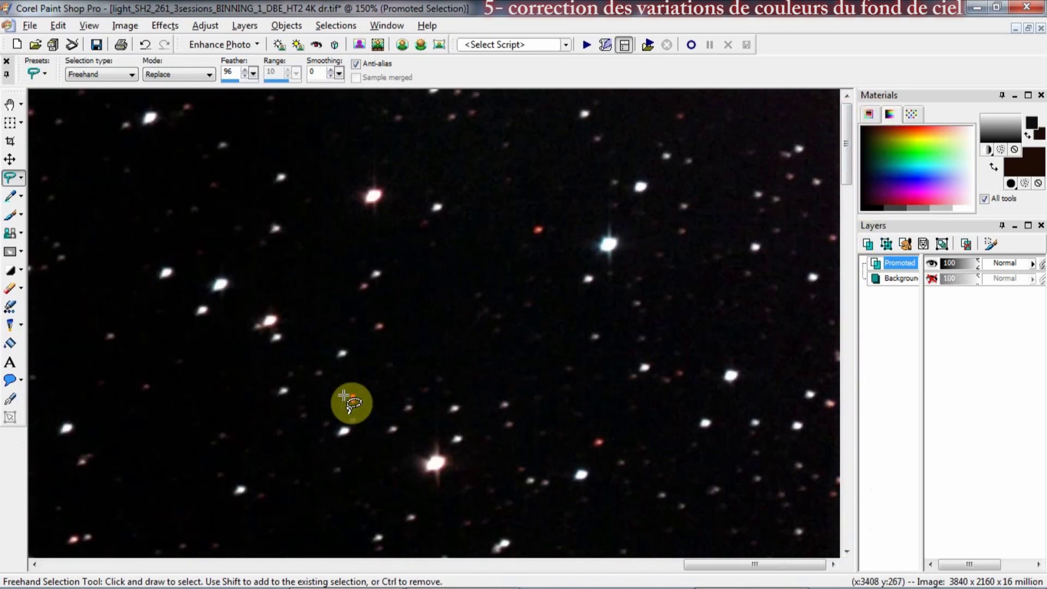
key(alt+a)
key(c)
key(m)
click(645, 354)
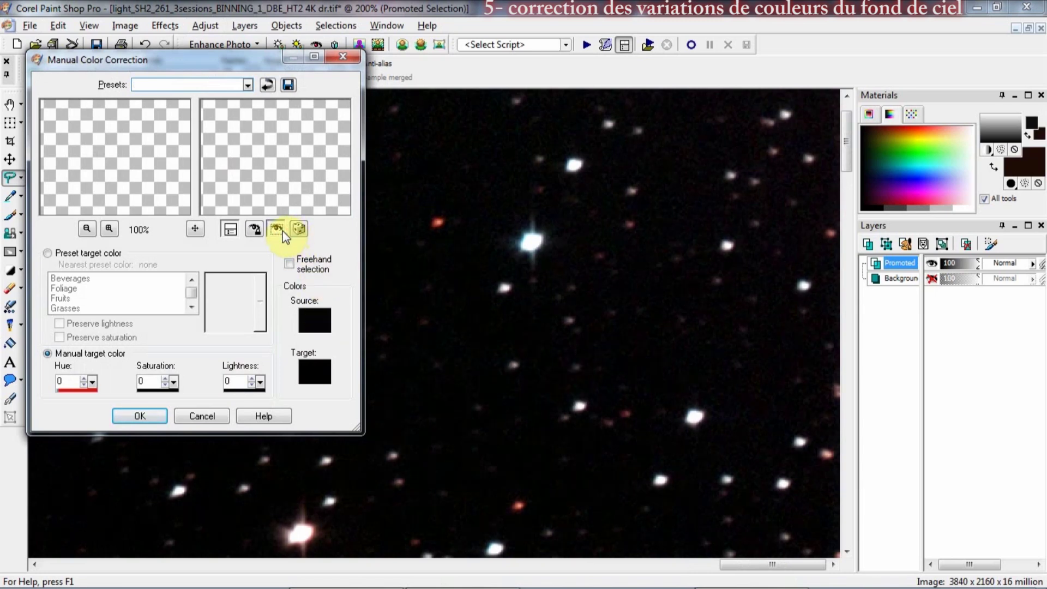
click(149, 414)
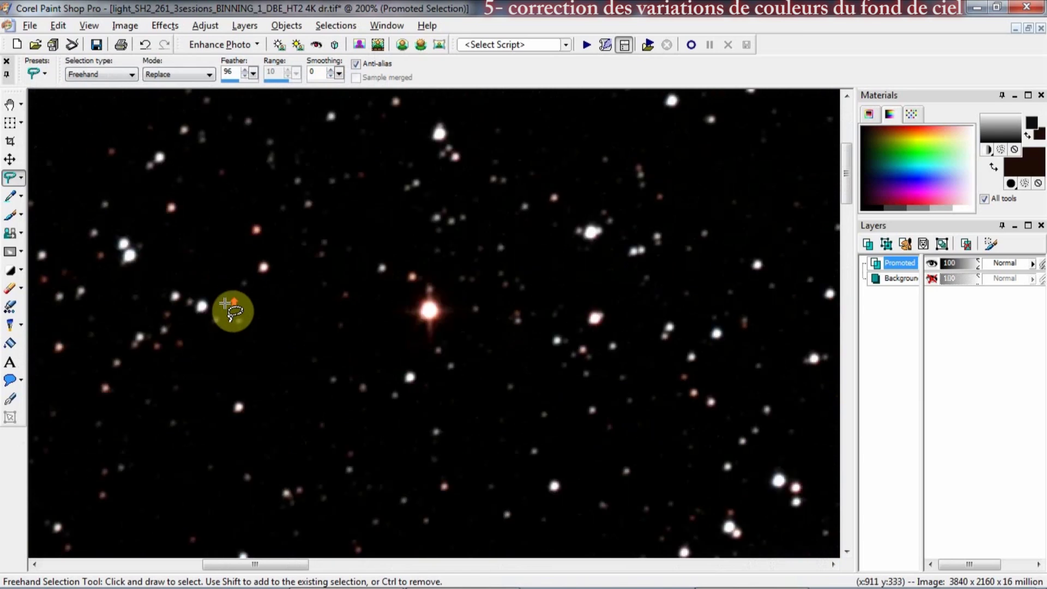
Step: Lift the blackened sky to neutral dark grey with Manual Color Correction at target lightness 20, and show the Background layer again
scroll(229, 320, up, 1)
scroll(227, 320, down, 3)
scroll(209, 485, up, 4)
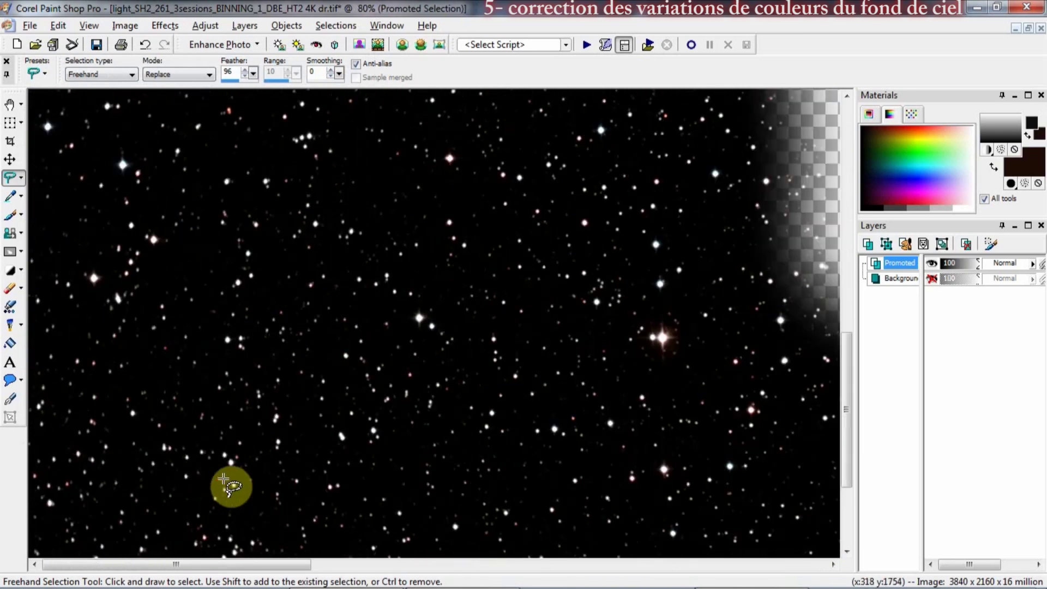
scroll(428, 335, down, 4)
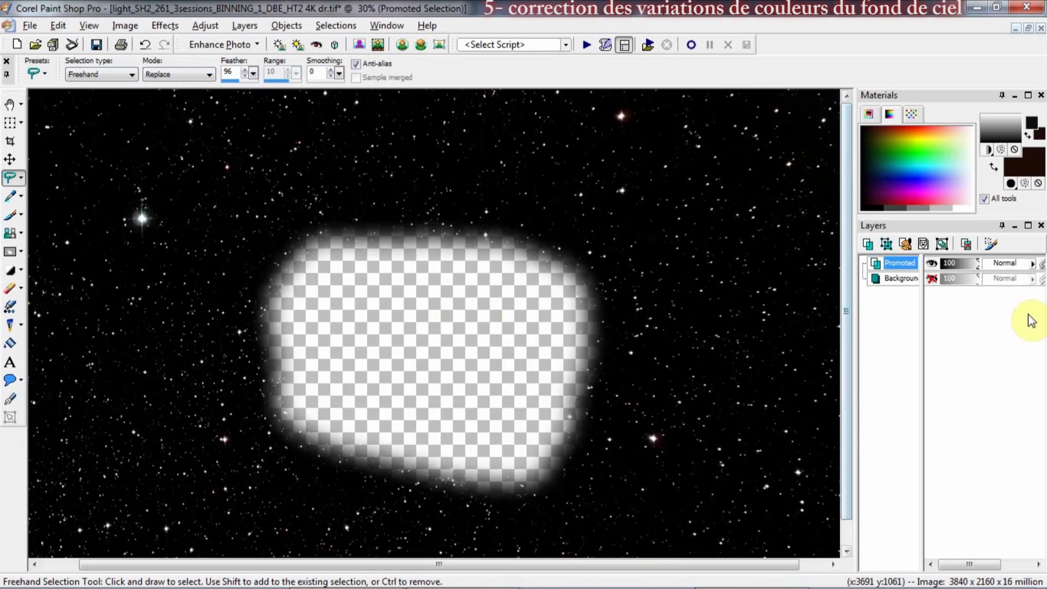
scroll(650, 158, down, 1)
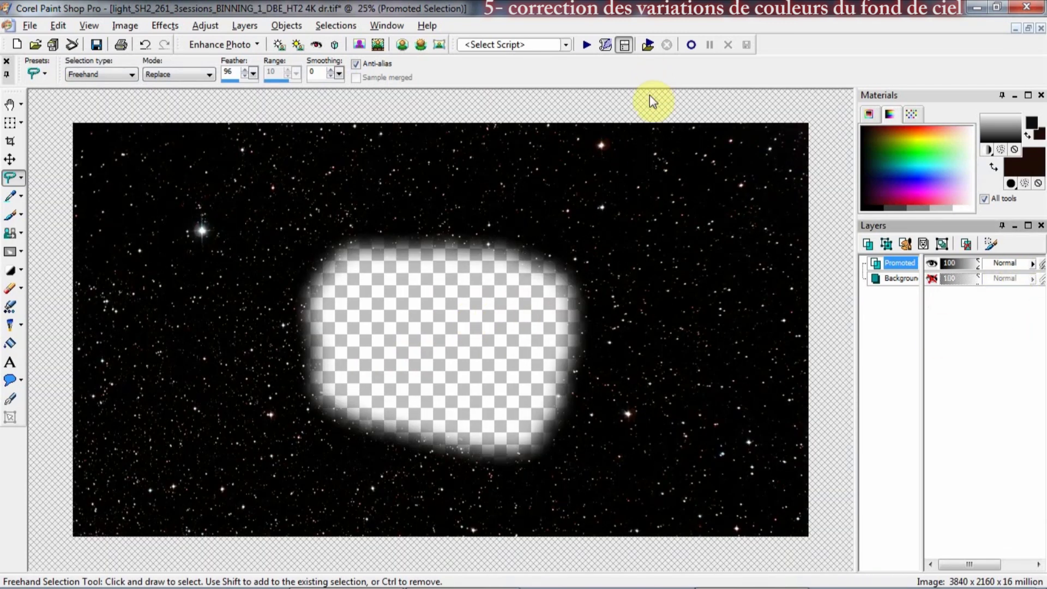
key(alt+a)
key(c)
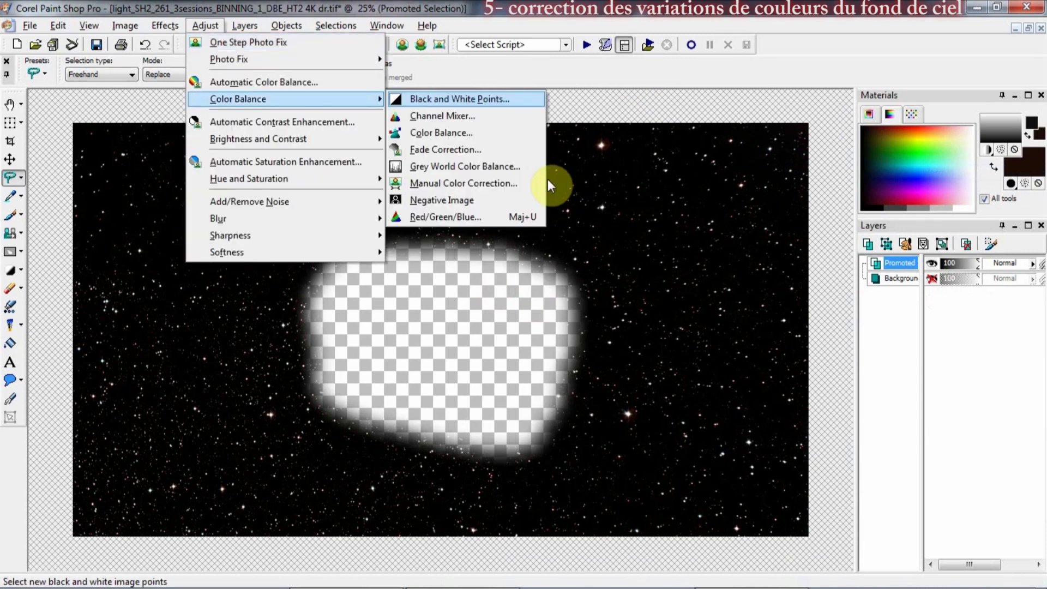
key(m)
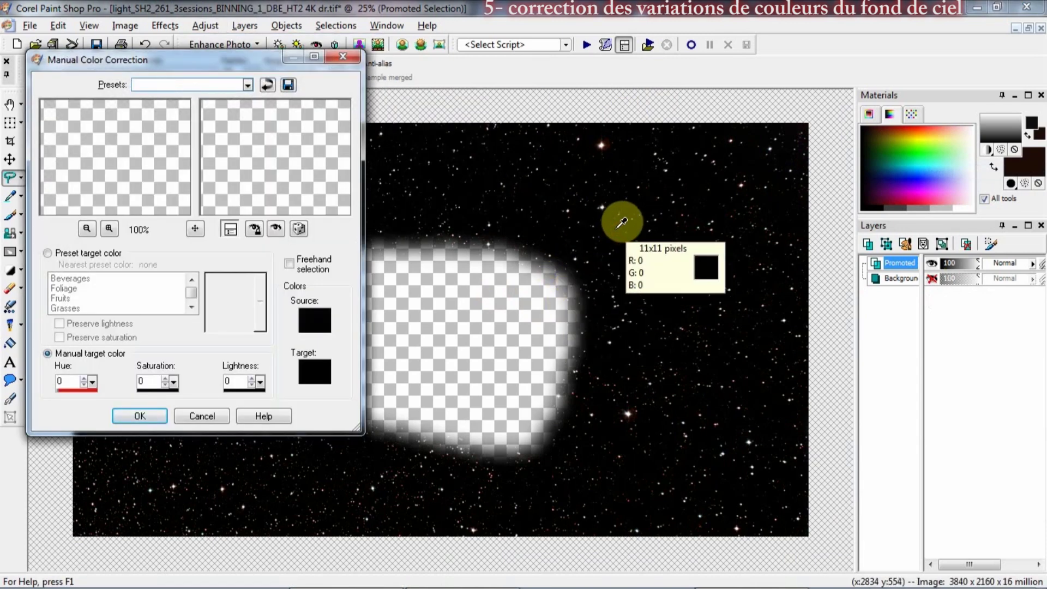
click(276, 229)
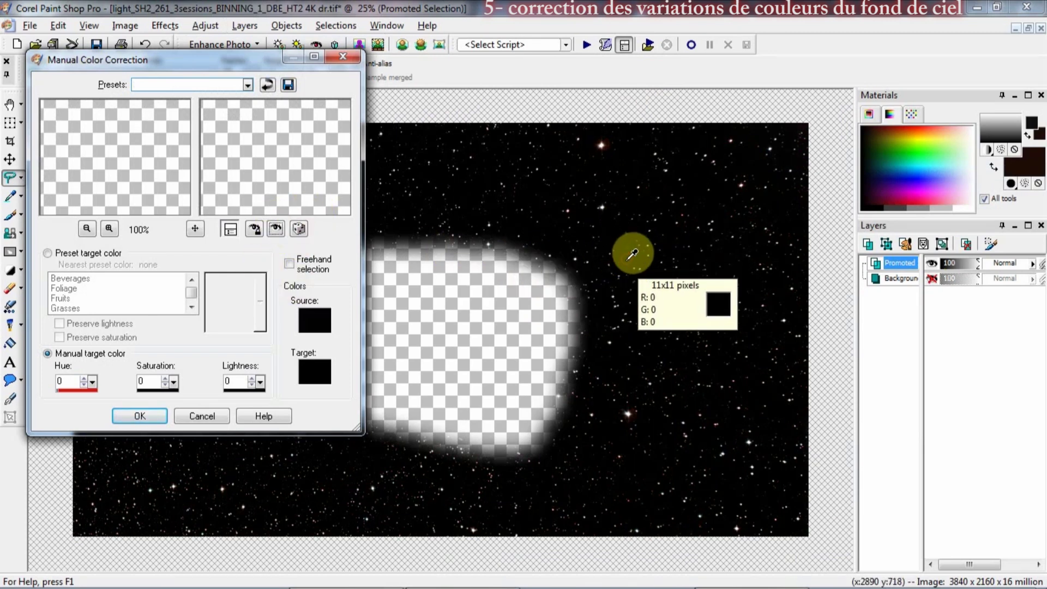
double_click(238, 380)
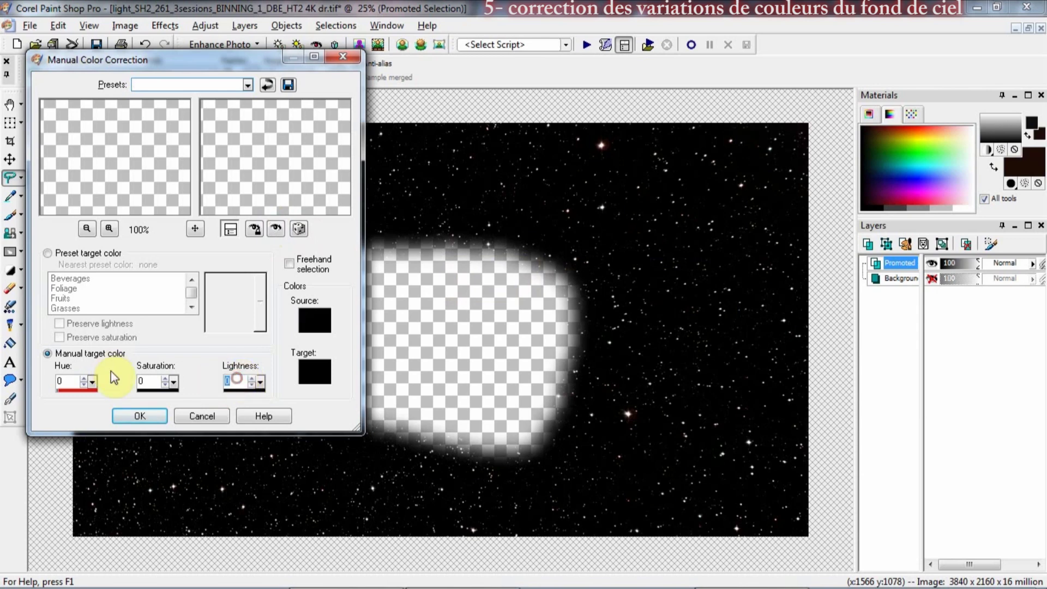
text(20)
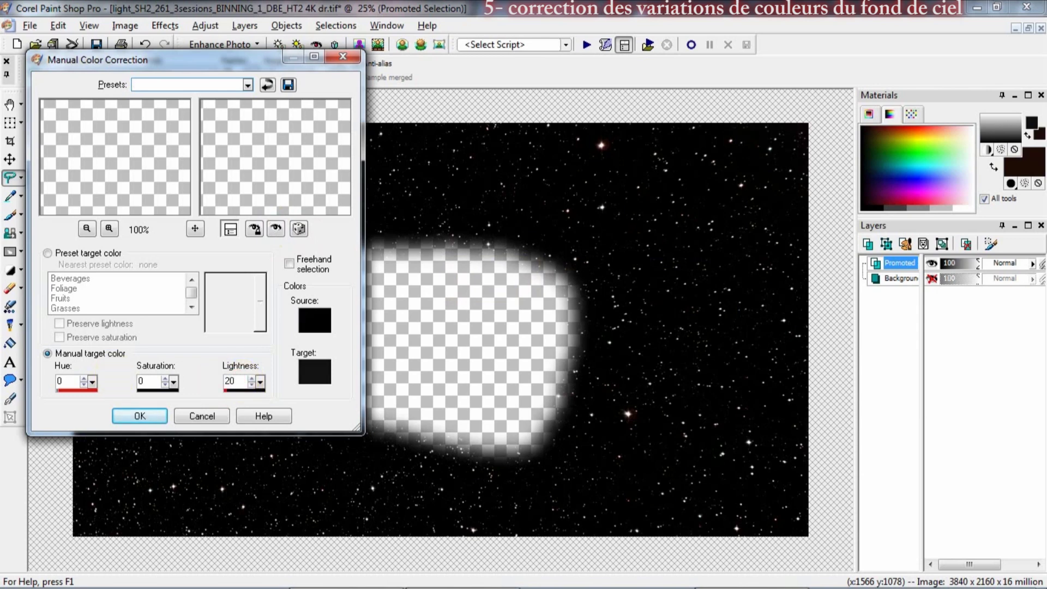
click(278, 230)
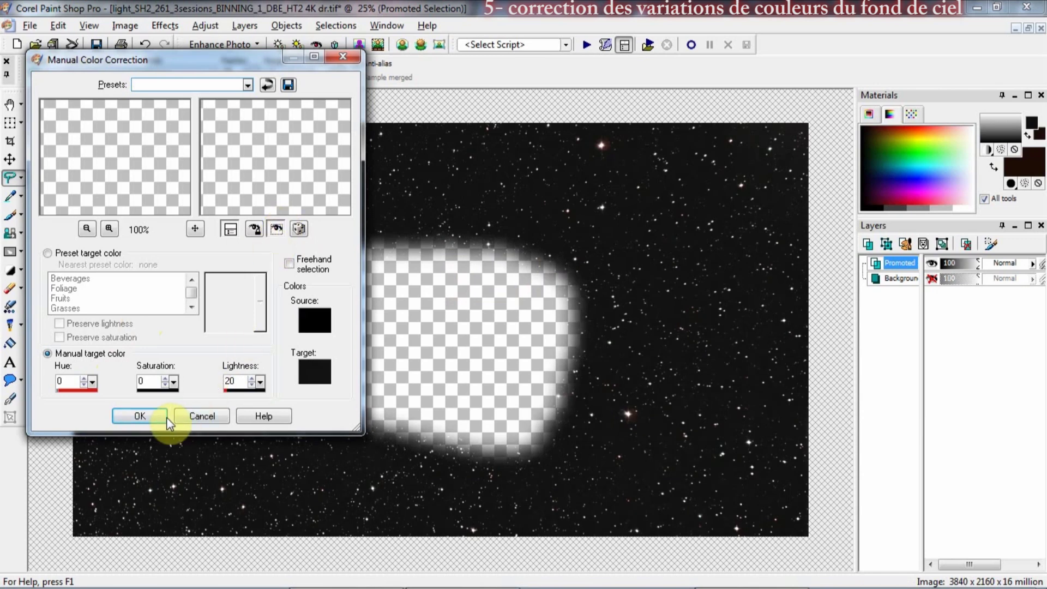
click(140, 415)
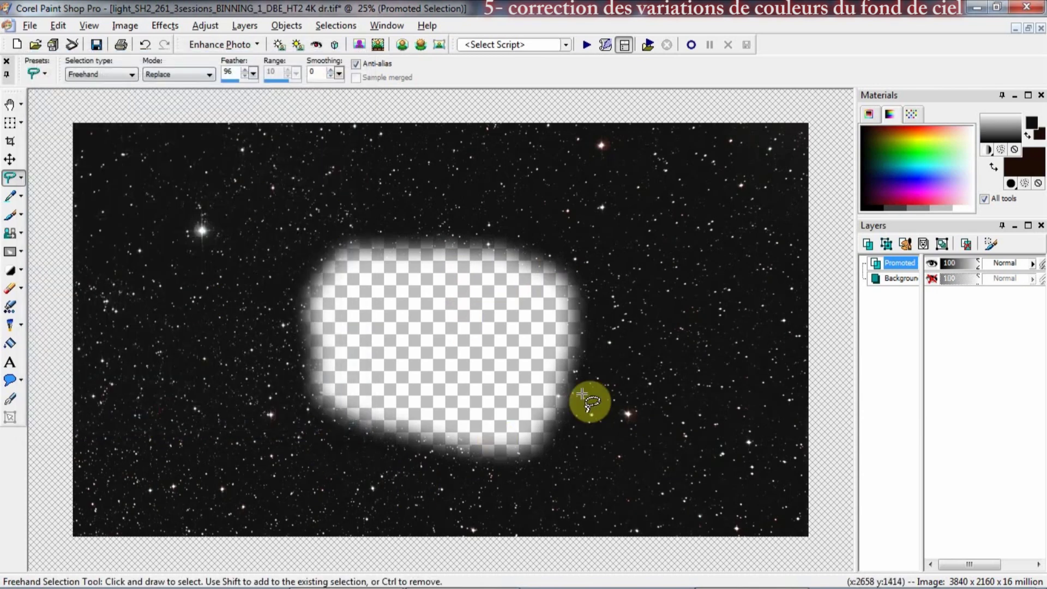
click(931, 279)
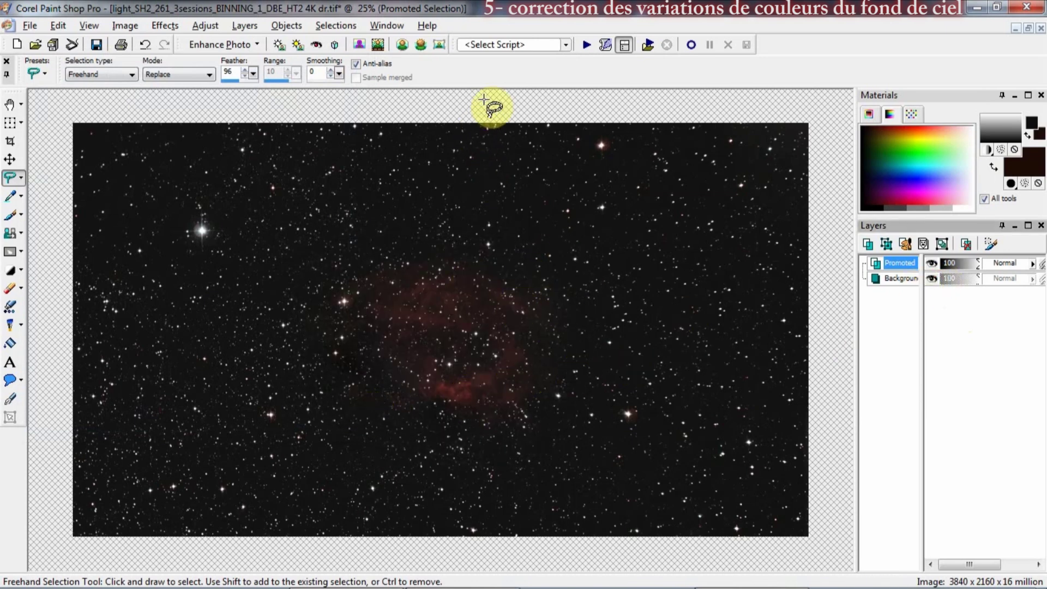
Step: Set the promoted sky layer's blend mode to Color (Legacy) and switch to the standard Selection tool with rectangle shape
click(1003, 264)
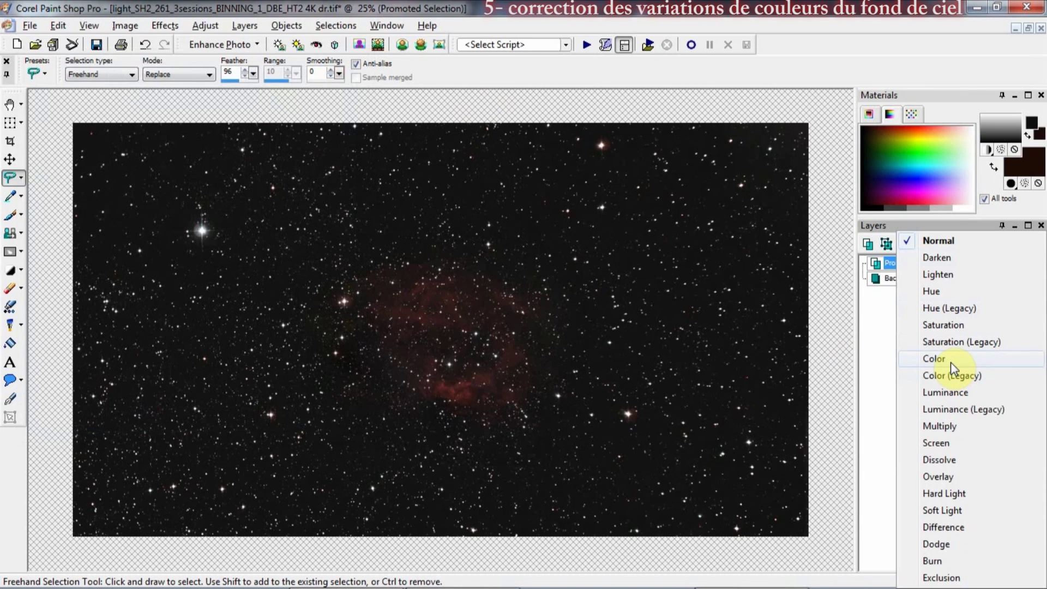
click(934, 359)
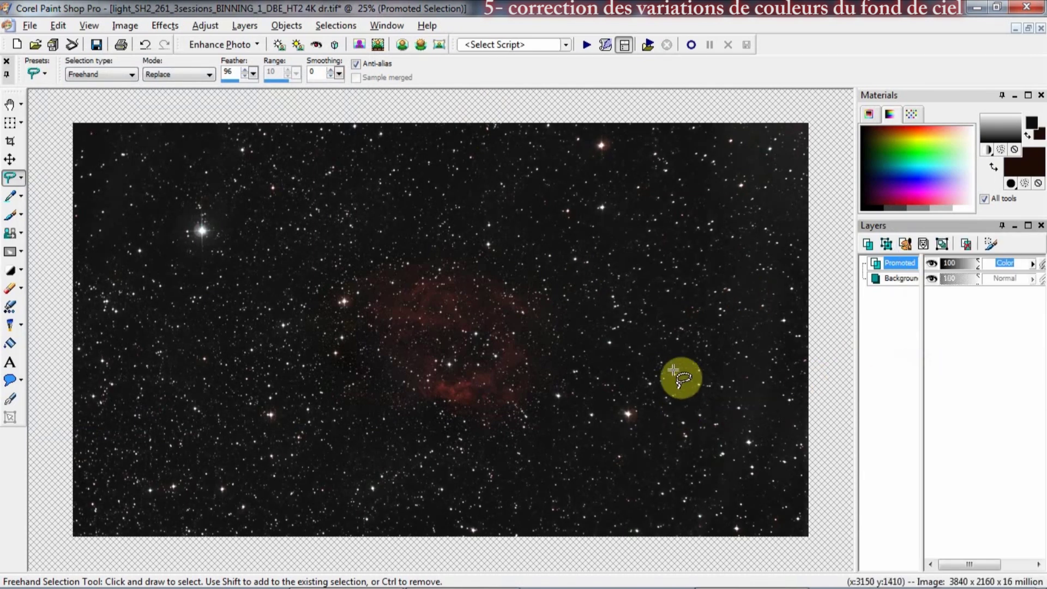
click(16, 177)
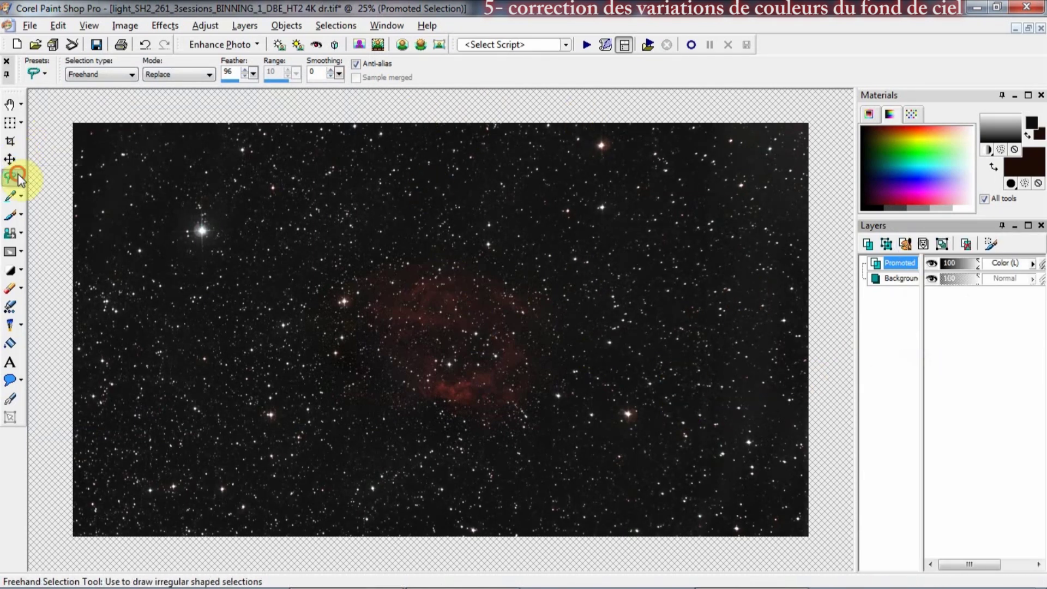
click(41, 175)
Step: Compare the sky near the image's right edge with the promoted sky layer hidden and shown
scroll(736, 346, up, 2)
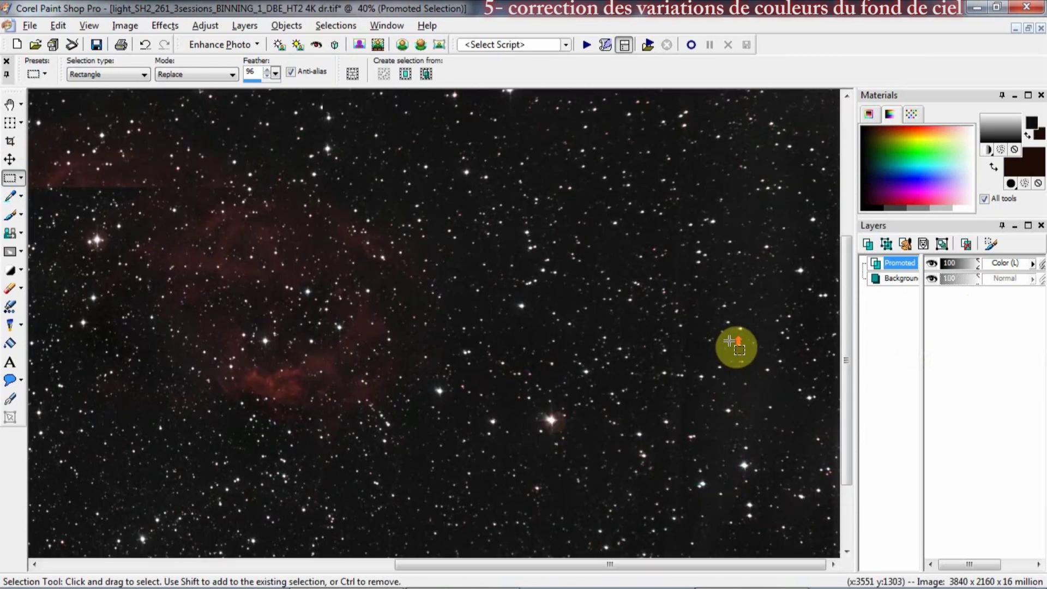
scroll(735, 346, up, 3)
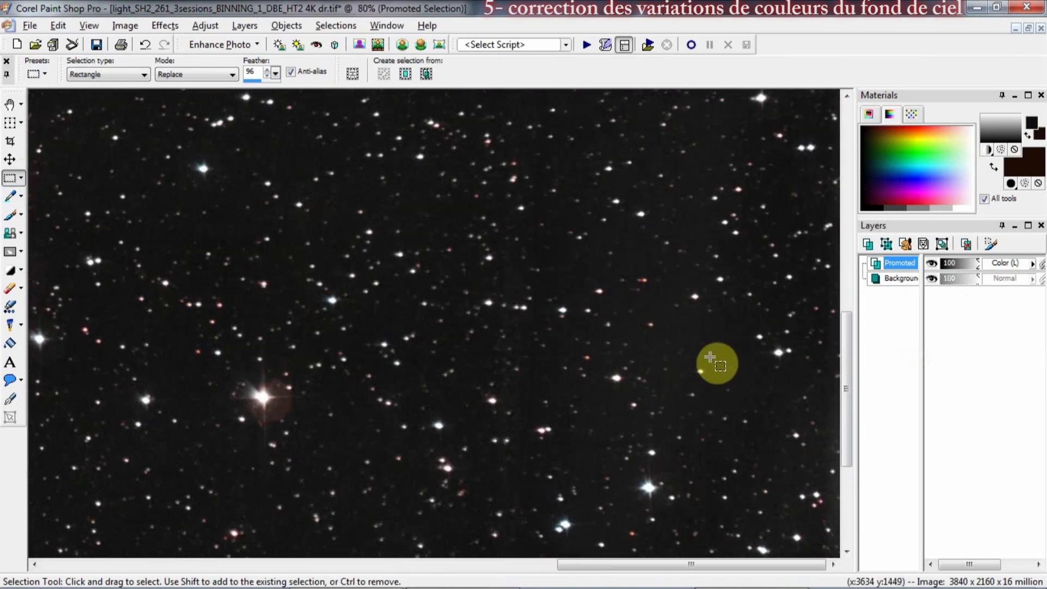
click(931, 263)
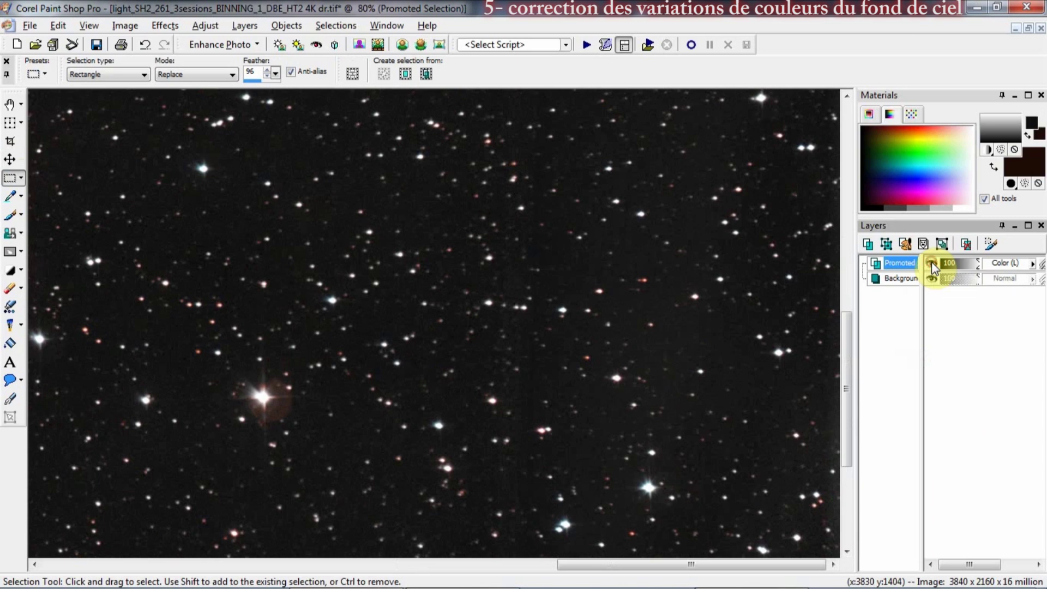
click(931, 263)
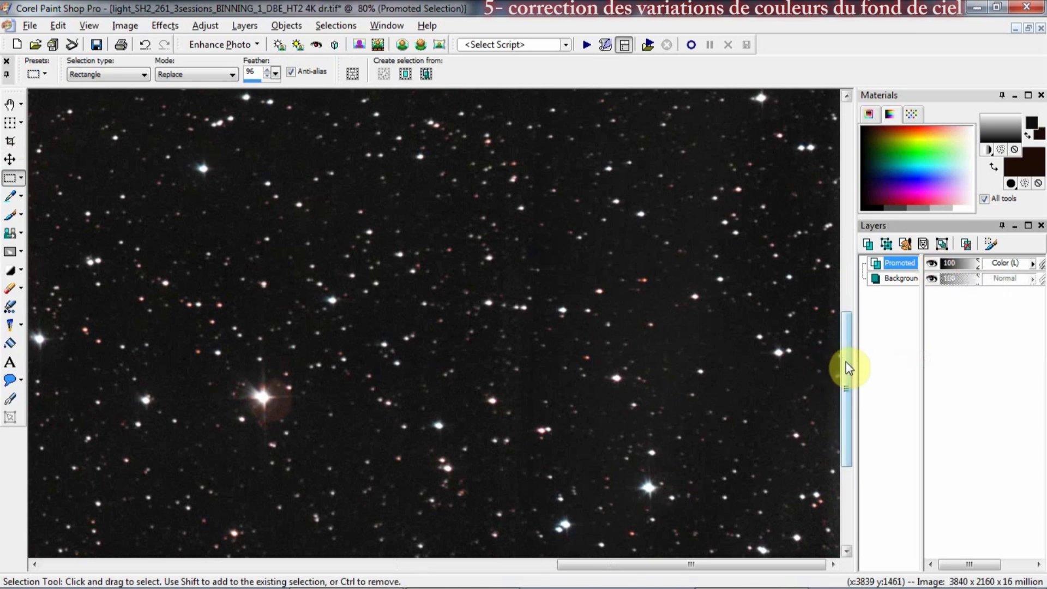
scroll(273, 369, down, 2)
scroll(553, 346, down, 2)
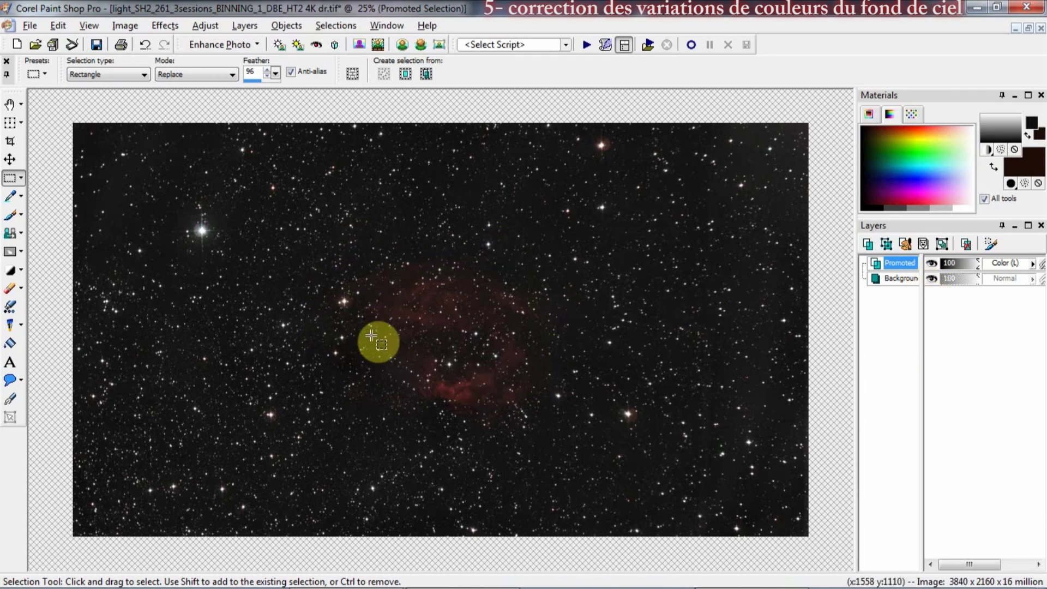
Step: Hide the Background layer and activate the Magic Wand in Replace mode with match mode Opacity
click(932, 279)
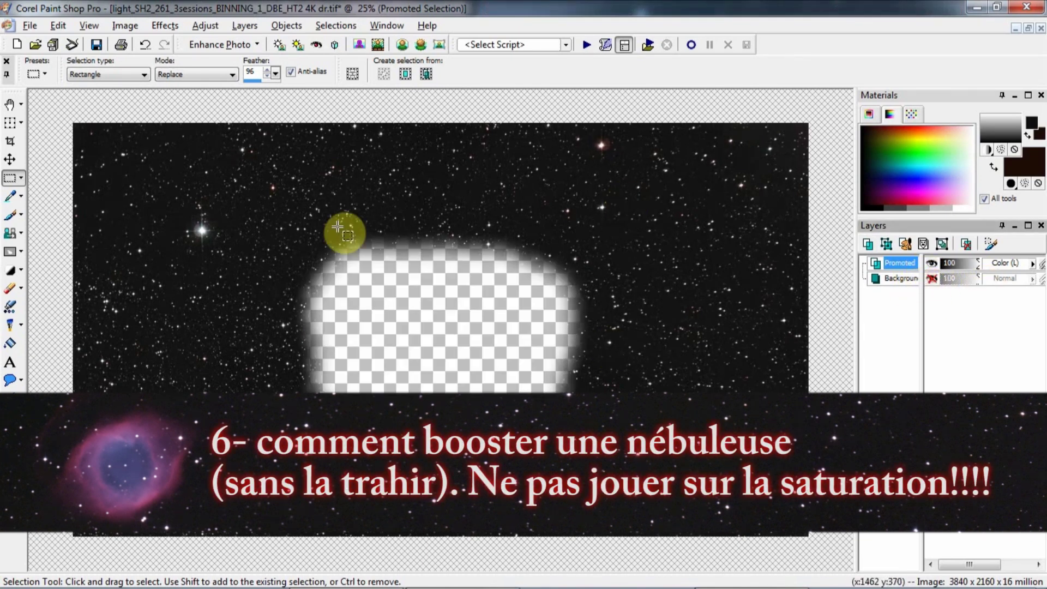
click(122, 74)
click(175, 72)
click(117, 69)
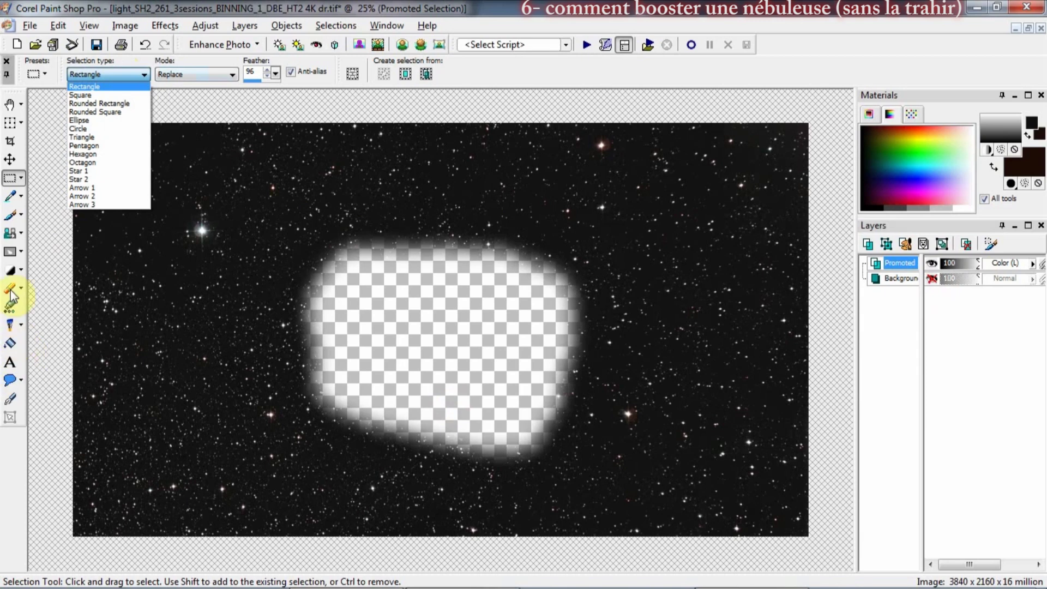
click(12, 178)
click(21, 178)
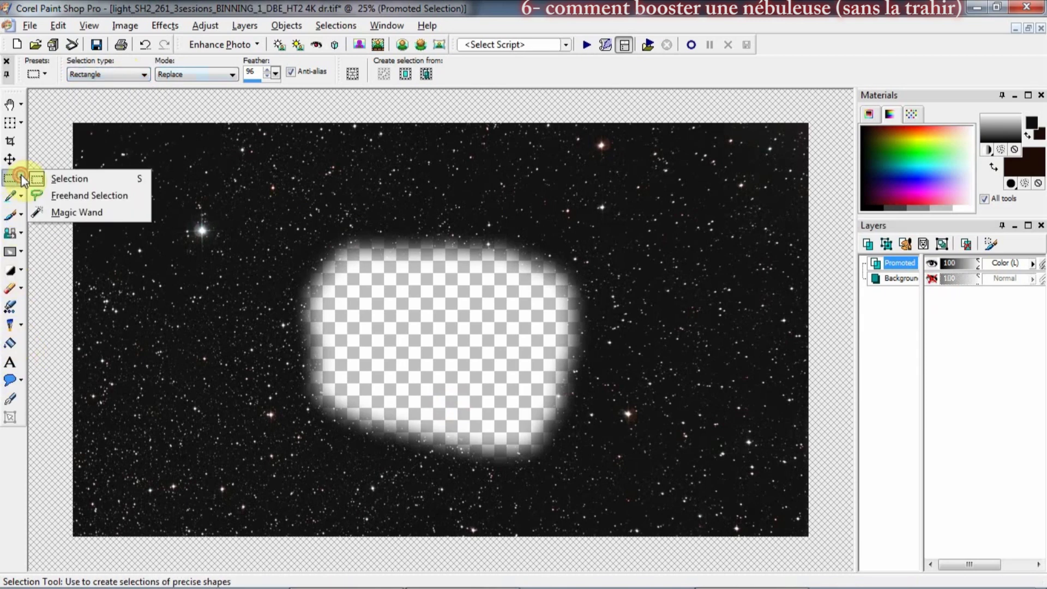
click(57, 212)
click(110, 76)
click(108, 72)
click(154, 76)
click(155, 76)
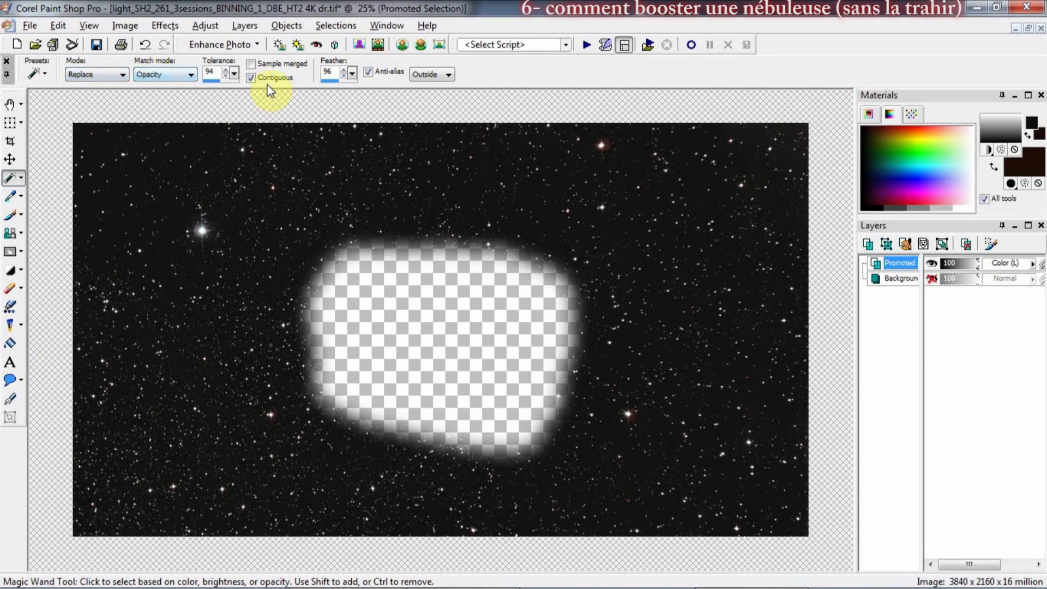
Step: Try a Magic Wand selection beside the nebula opening with tolerance 200
double_click(220, 81)
text(200)
click(280, 215)
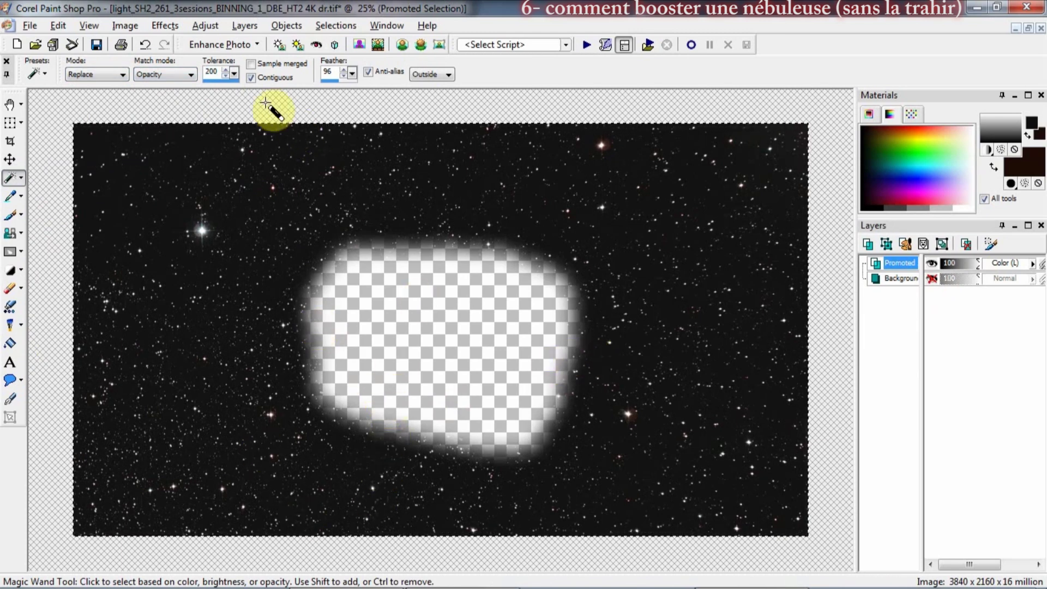
Step: Select the transparent nebula opening in the promoted sky layer with the Magic Wand at tolerance 0 and feather 96
drag(230, 77, 147, 87)
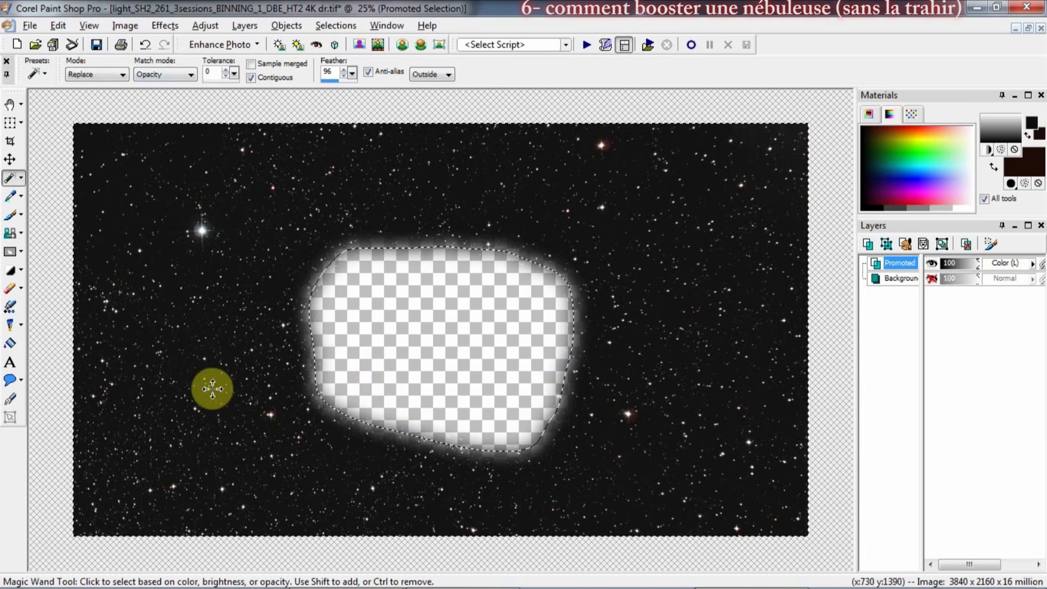
click(439, 397)
scroll(440, 397, up, 1)
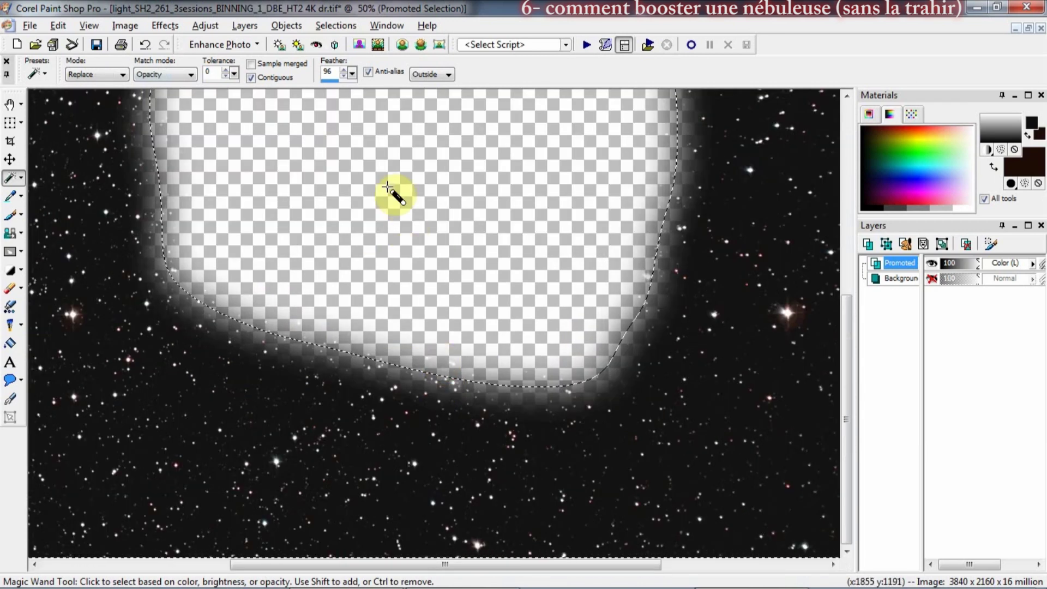
scroll(391, 199, down, 3)
scroll(432, 355, up, 2)
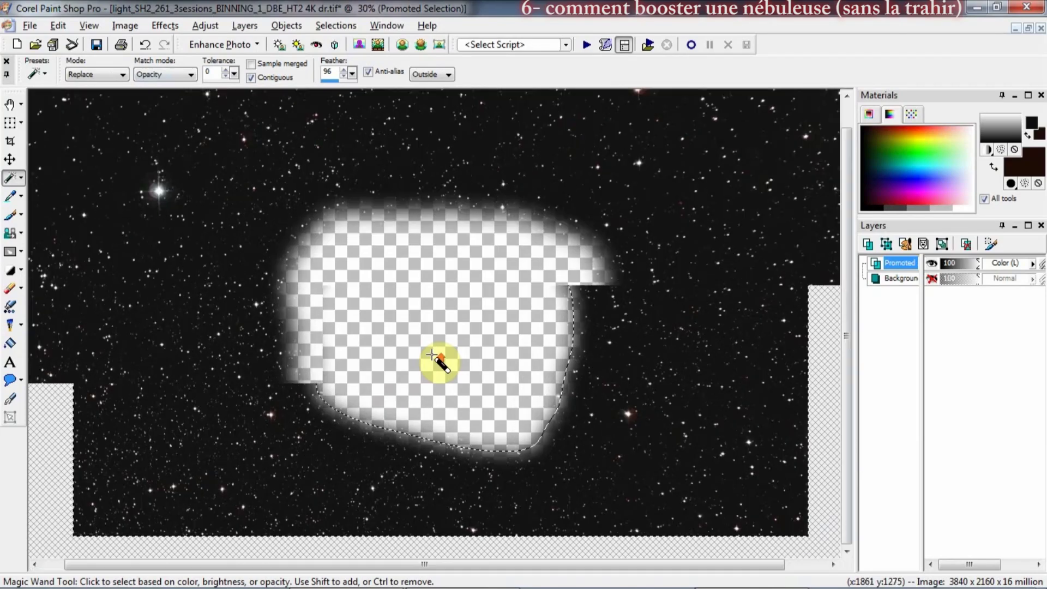
click(405, 261)
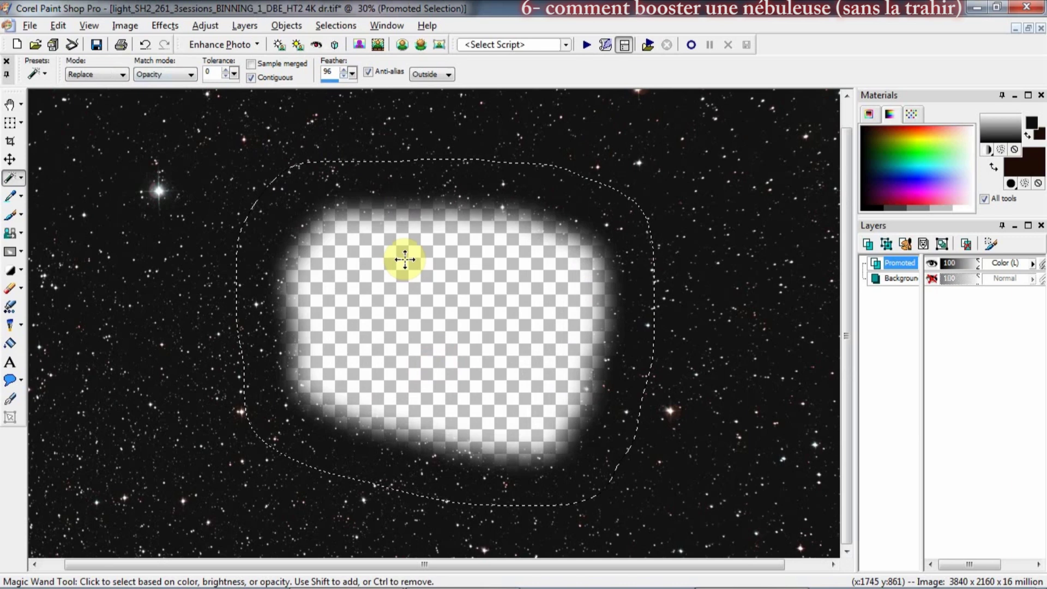
Step: Show both layers, make Background the active layer, and open Histogram Adjustment for the selected nebula area
click(932, 263)
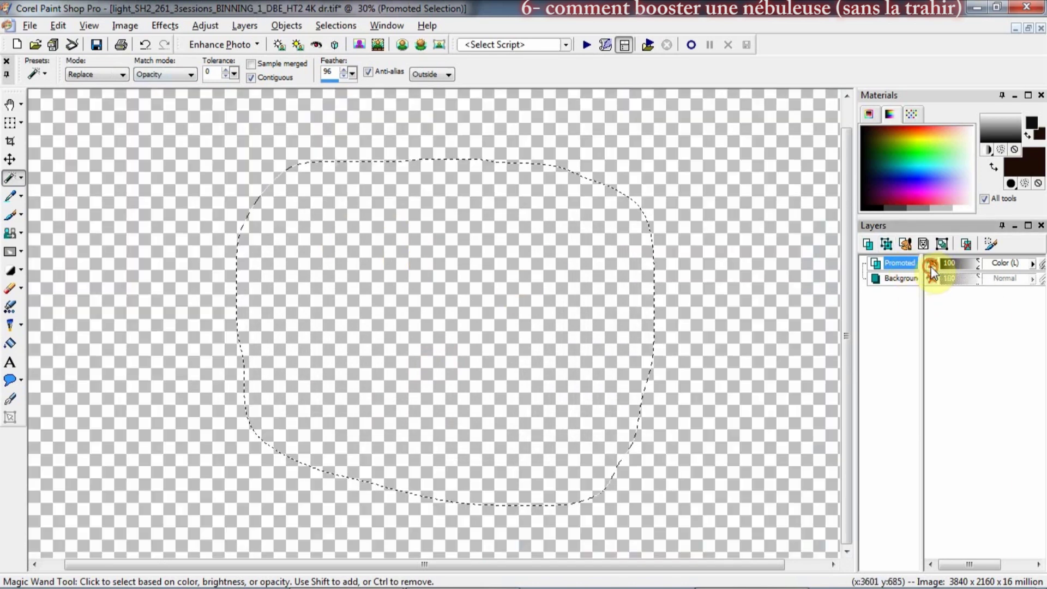
click(931, 264)
click(930, 278)
click(905, 278)
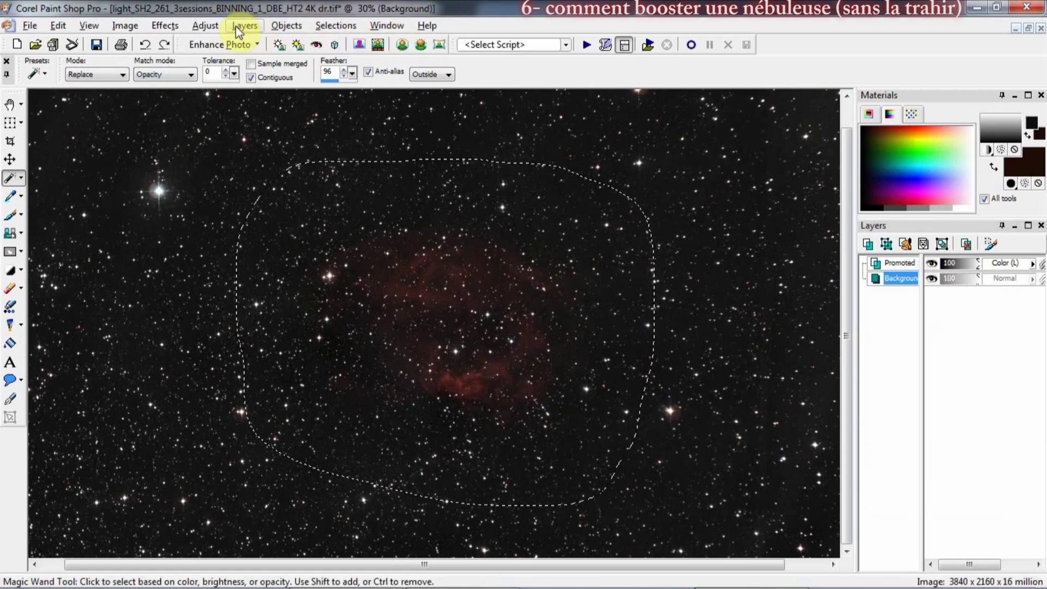
click(203, 27)
mouse_move(251, 141)
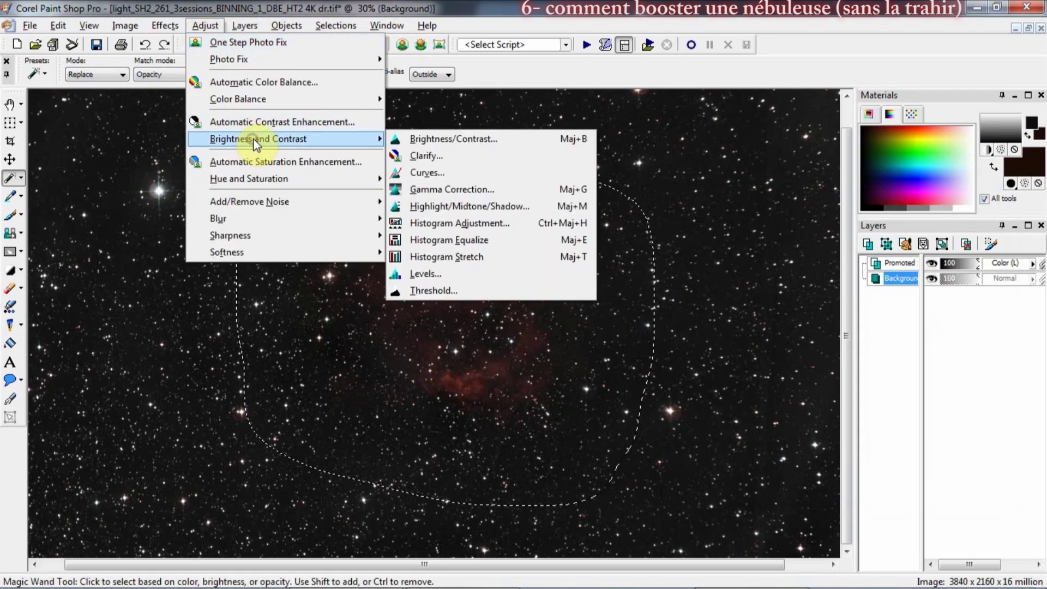
click(479, 223)
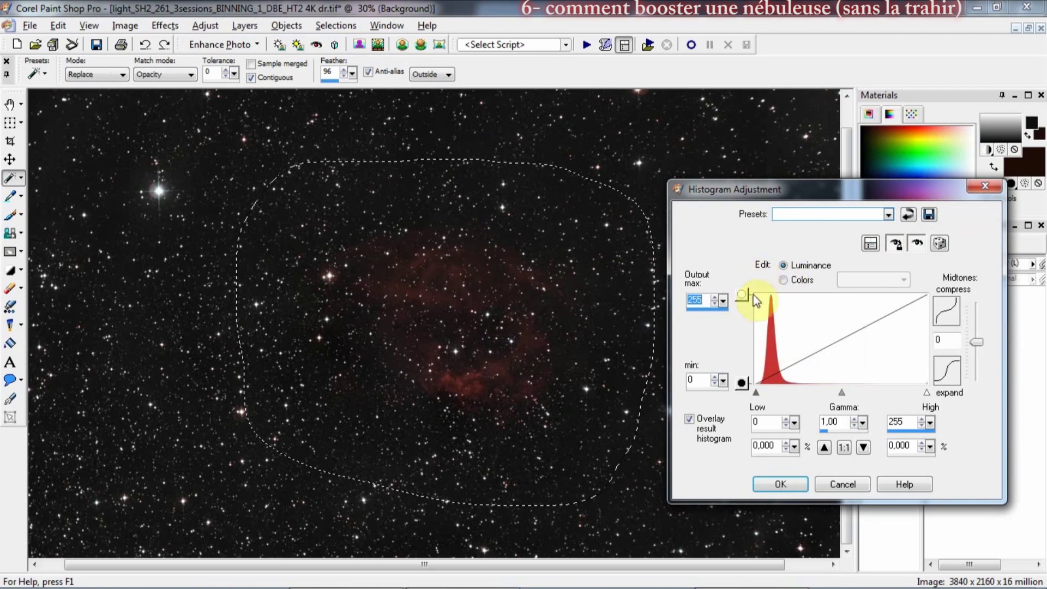
Step: Try a luminance stretch of the nebula with gamma 1.77 and low 21, and reset them to 1.00 and 0
drag(842, 395, 871, 394)
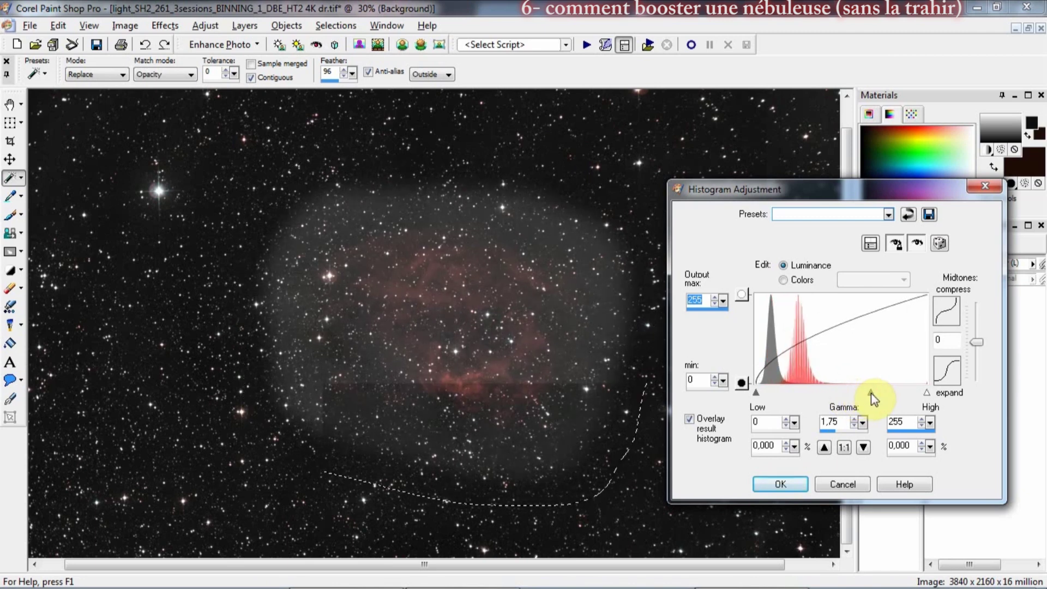
drag(755, 393, 769, 394)
mouse_move(612, 318)
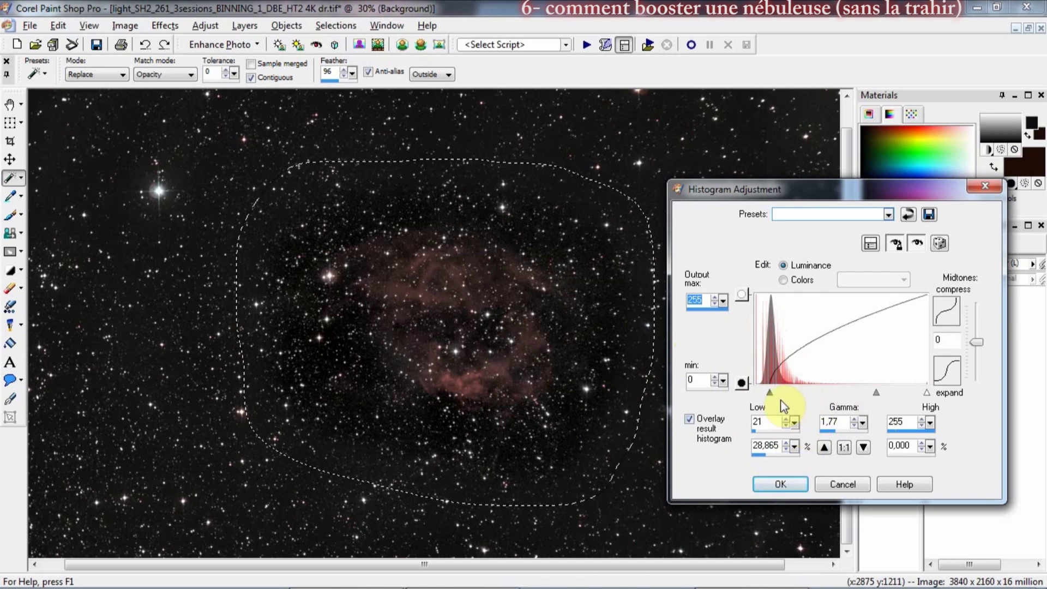
drag(769, 397, 702, 382)
double_click(842, 420)
text(1)
key(Tab)
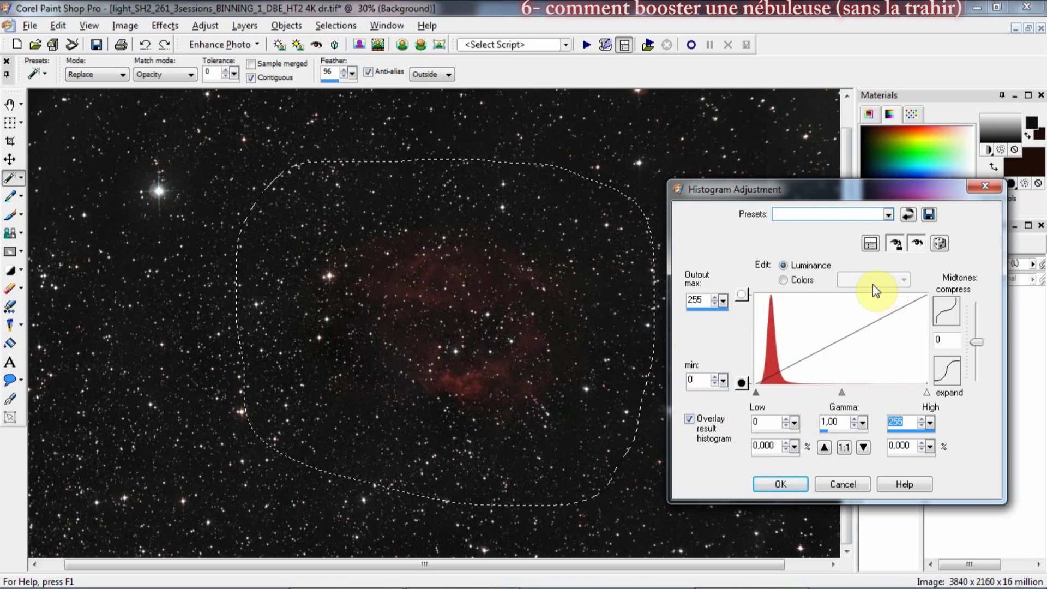
Step: Boost only the red channel of the nebula in Histogram Adjustment, with gamma 1.50 and low 17
click(812, 280)
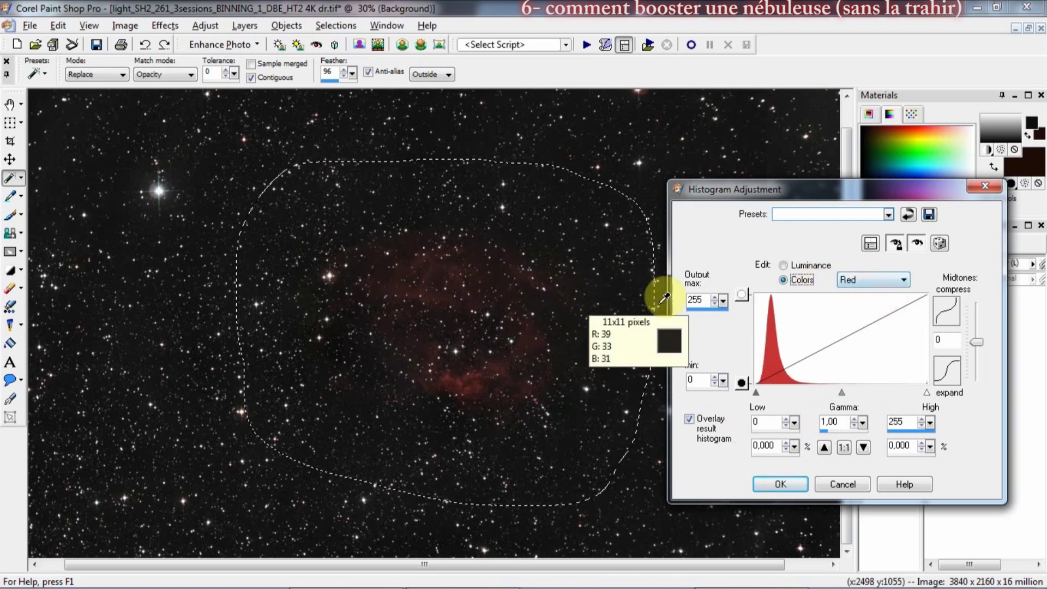
click(860, 278)
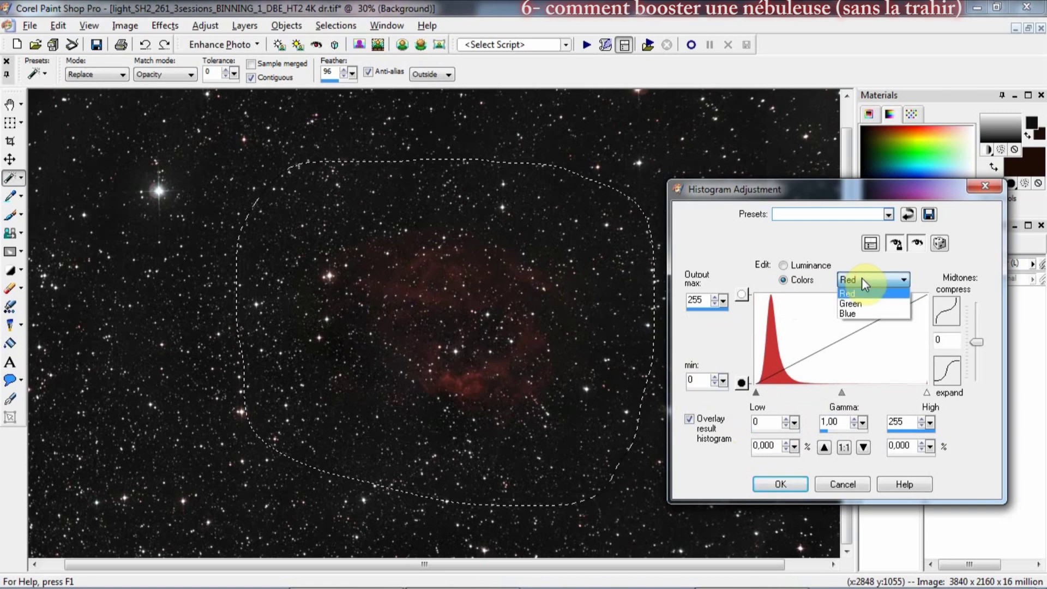
click(862, 292)
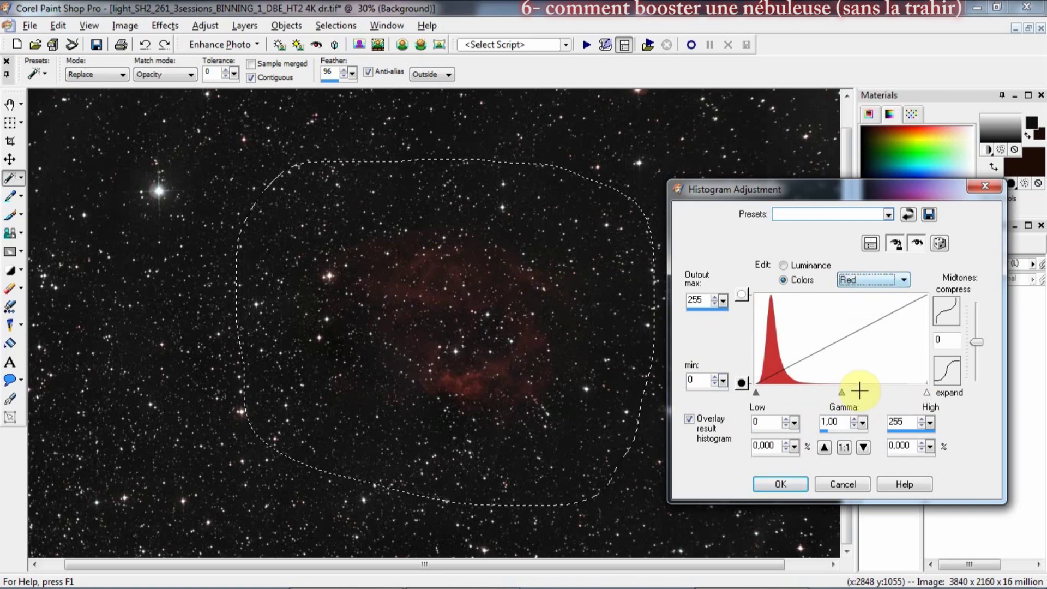
click(855, 418)
click(855, 418)
click(855, 418)
click(855, 418)
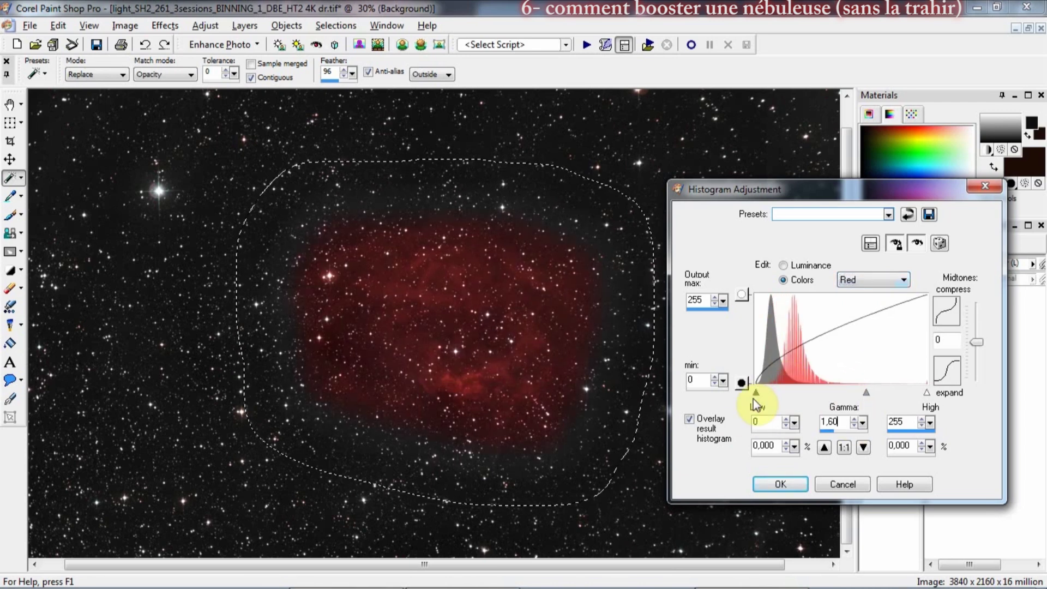
drag(756, 393, 768, 391)
click(854, 425)
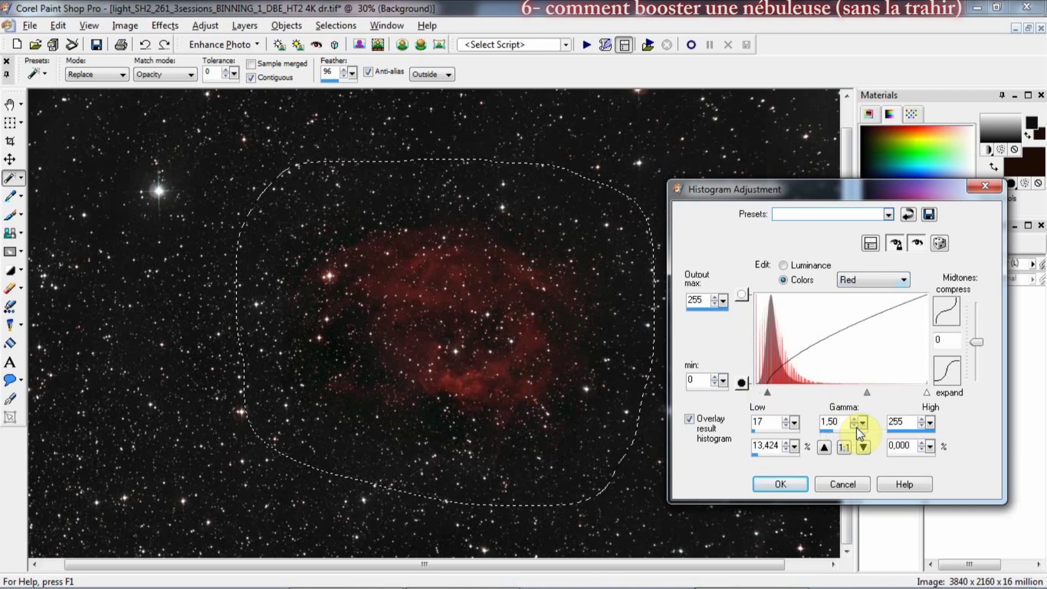
Step: Fine-tune the red channel's low value to 15 and apply the histogram adjustment to the nebula
click(785, 419)
click(785, 420)
click(785, 419)
click(786, 418)
click(786, 418)
click(786, 418)
mouse_move(774, 399)
mouse_down()
mouse_move(801, 400)
mouse_move(764, 390)
mouse_up()
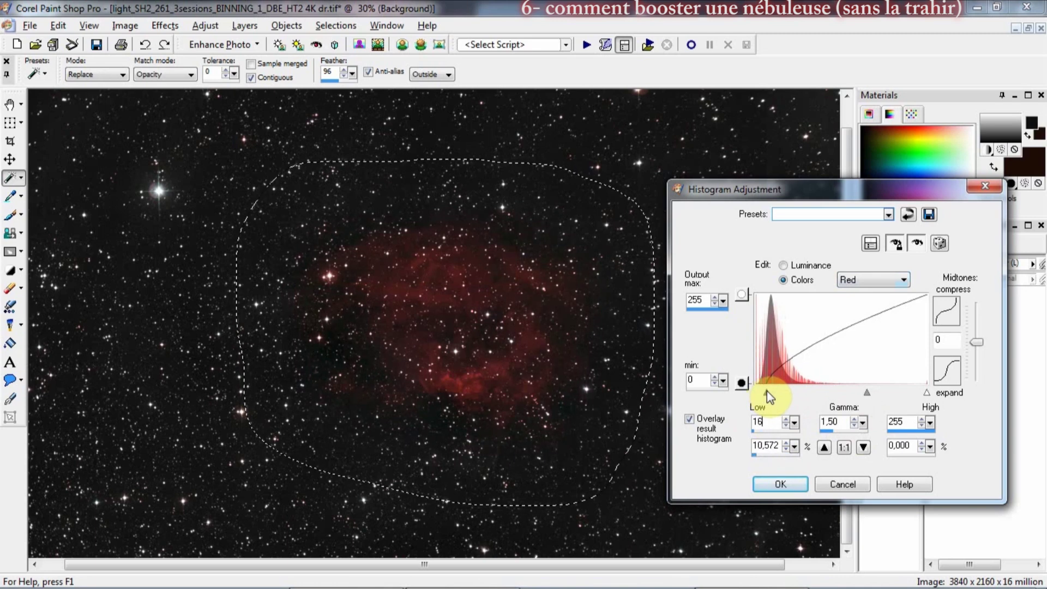
drag(766, 390, 766, 393)
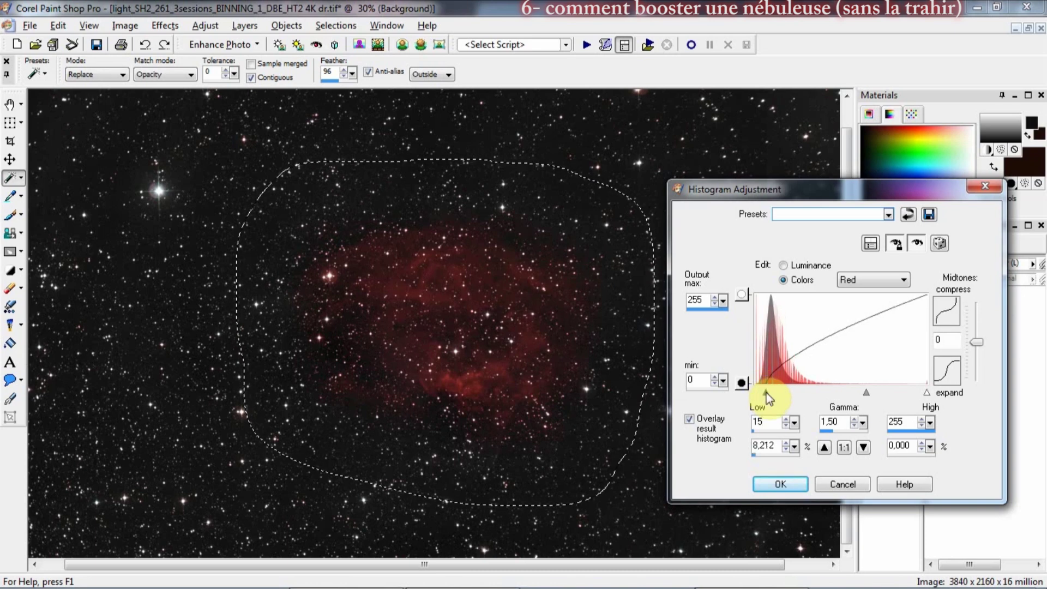
click(779, 484)
Step: Apply Histogram Adjustment to the red channel of the selected nebula again, with gamma 1.40 and low 10
scroll(540, 346, down, 1)
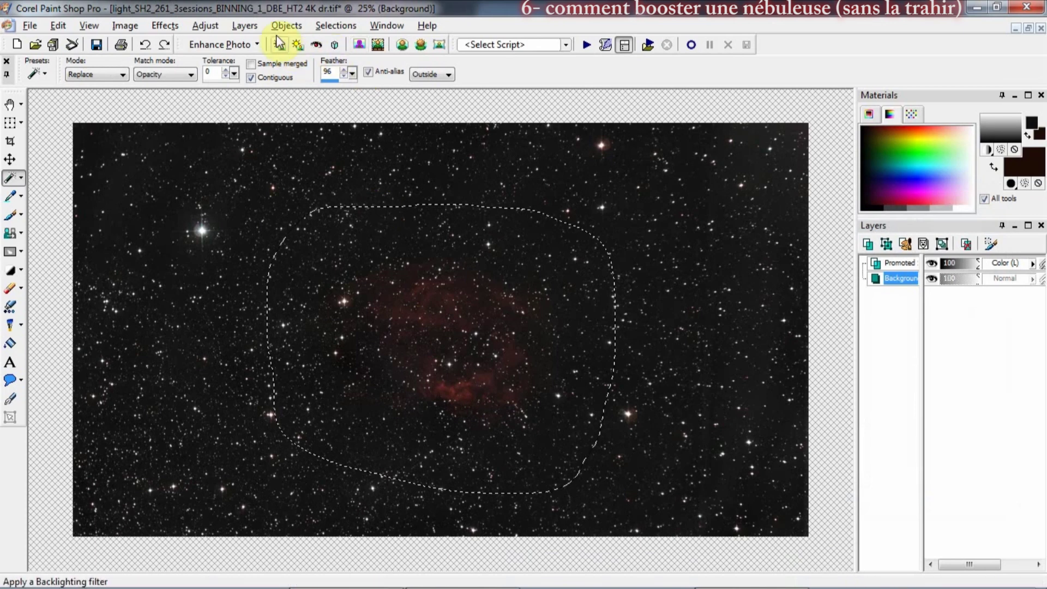
click(245, 26)
click(245, 25)
click(205, 25)
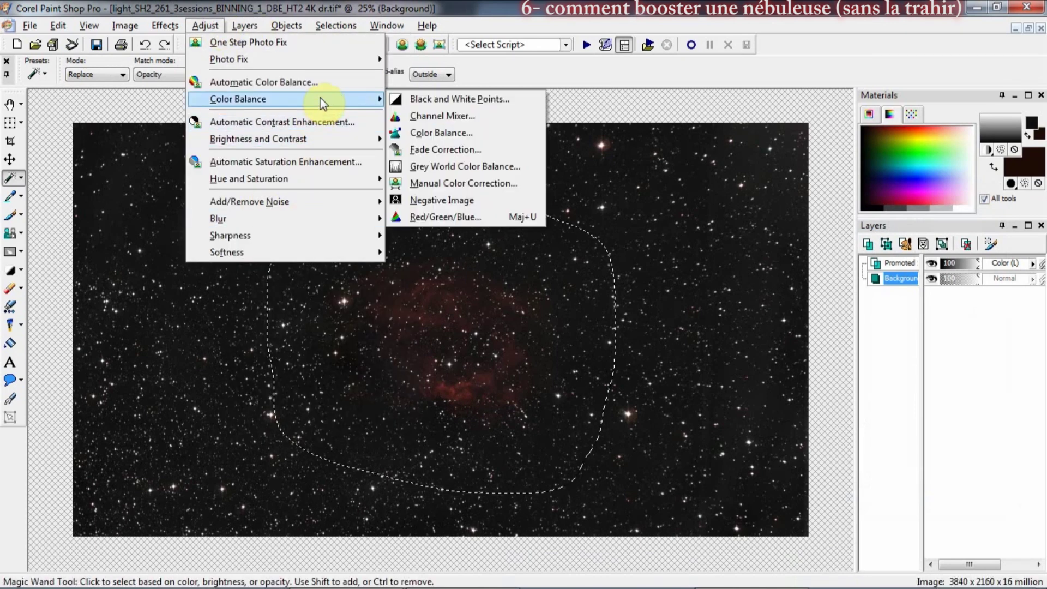
mouse_move(322, 139)
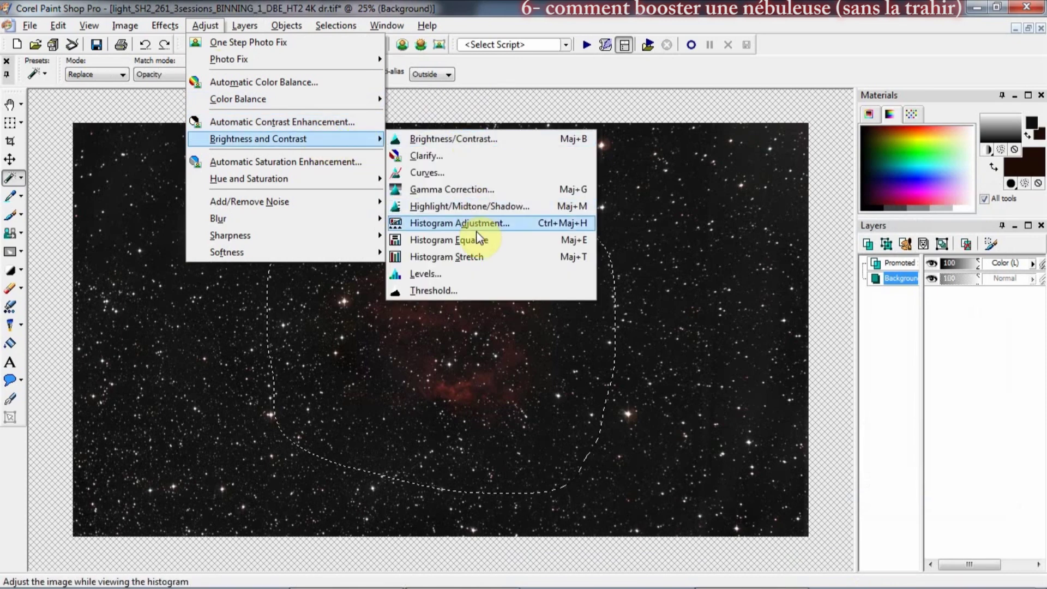
click(473, 223)
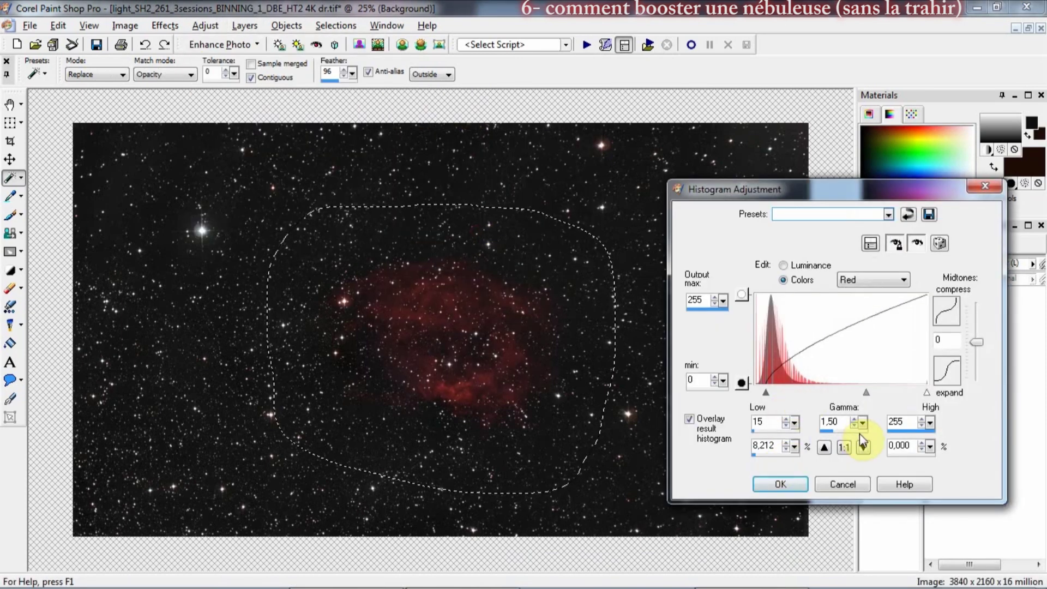
click(858, 428)
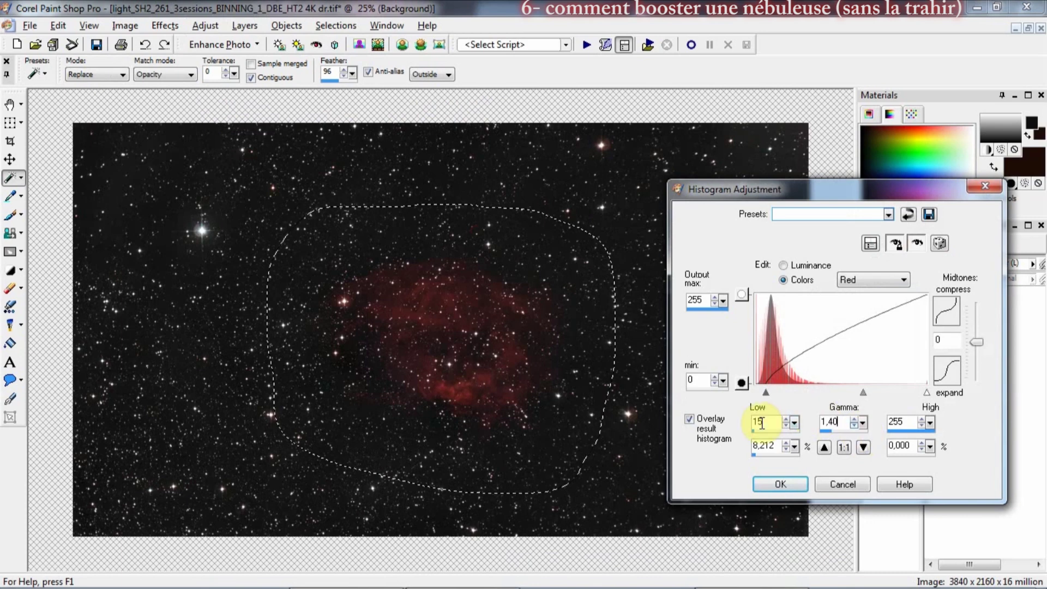
click(789, 427)
click(789, 427)
click(788, 427)
click(789, 427)
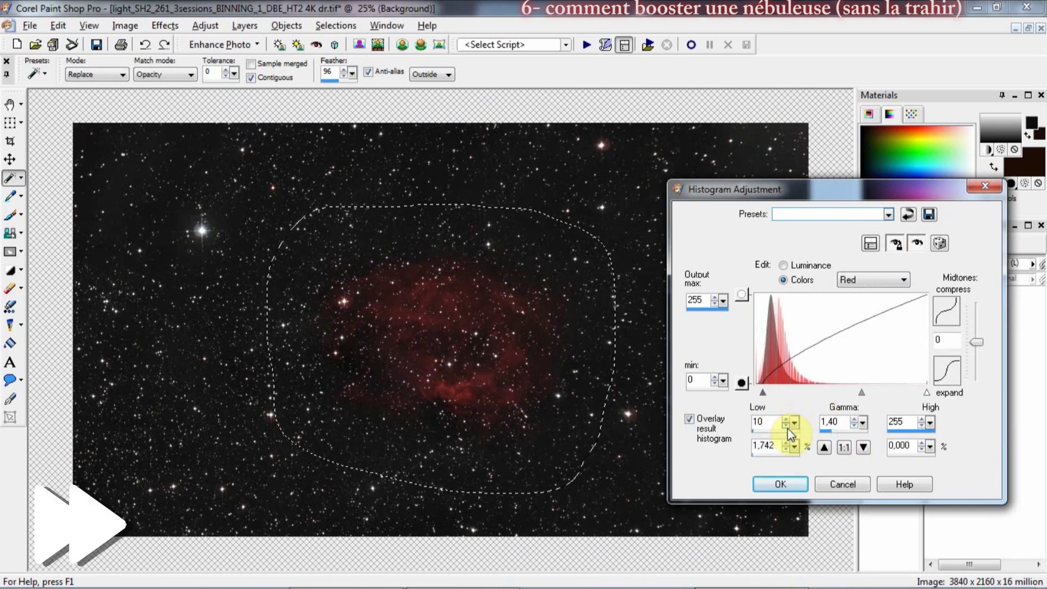
click(780, 484)
Step: Clear the selection and inspect the nebula and the sky background in the image's lower-right area
key(ctrl+d)
scroll(547, 377, up, 3)
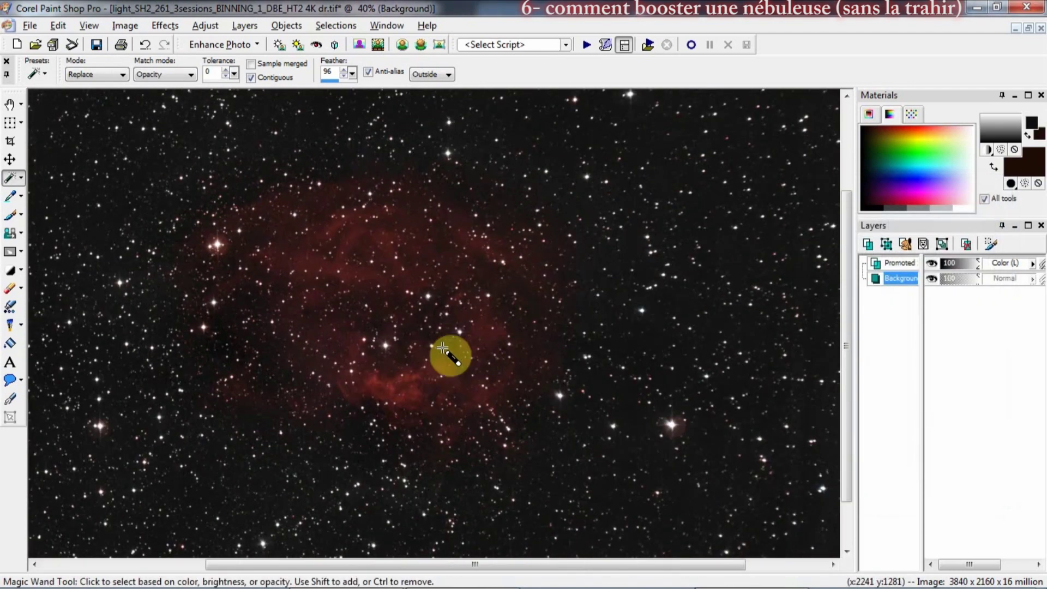
scroll(463, 349, down, 3)
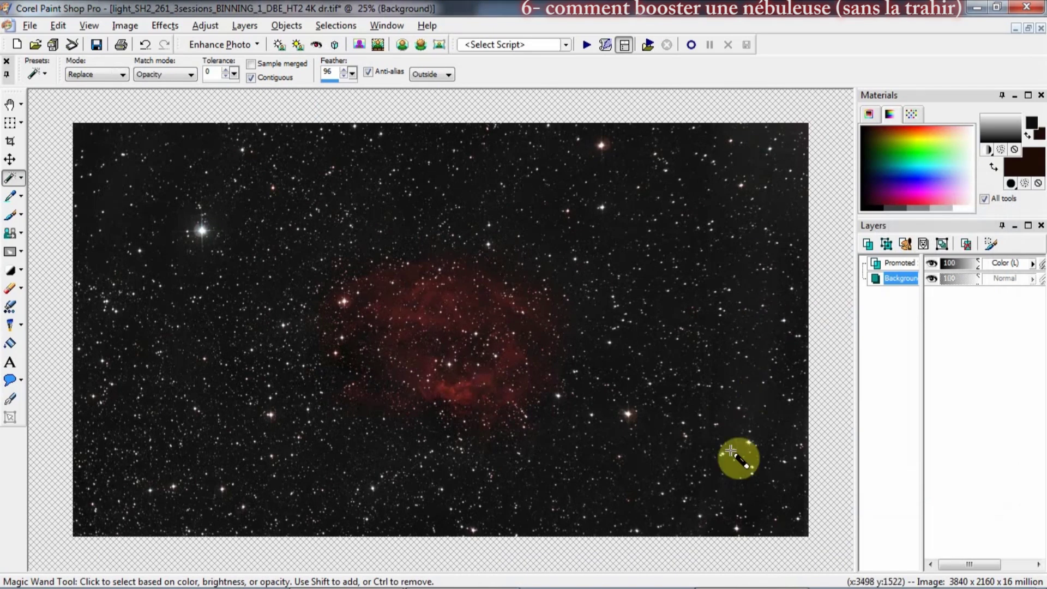
scroll(795, 319, up, 5)
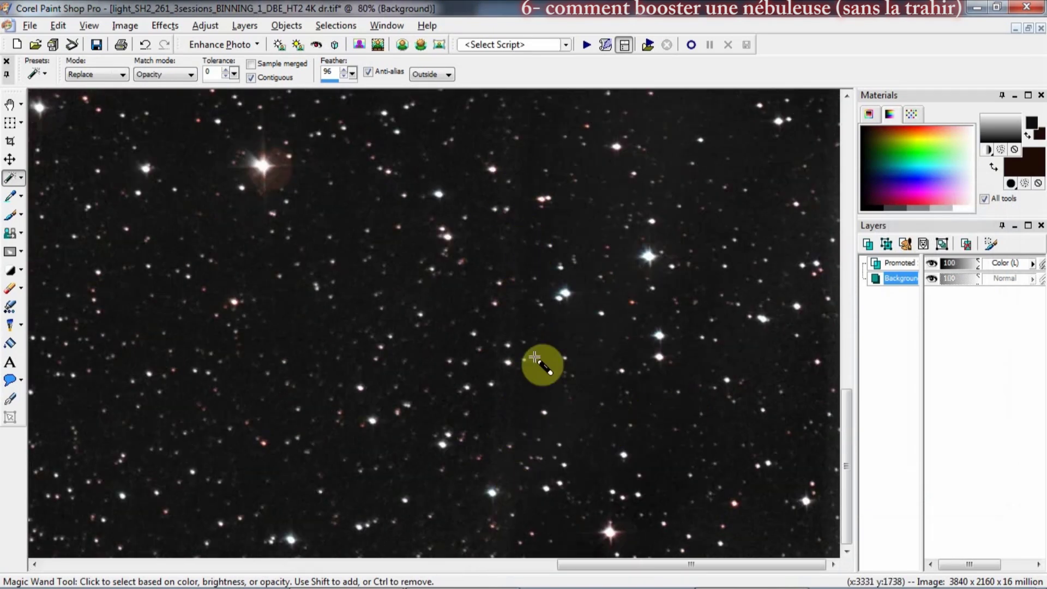
scroll(556, 439, up, 2)
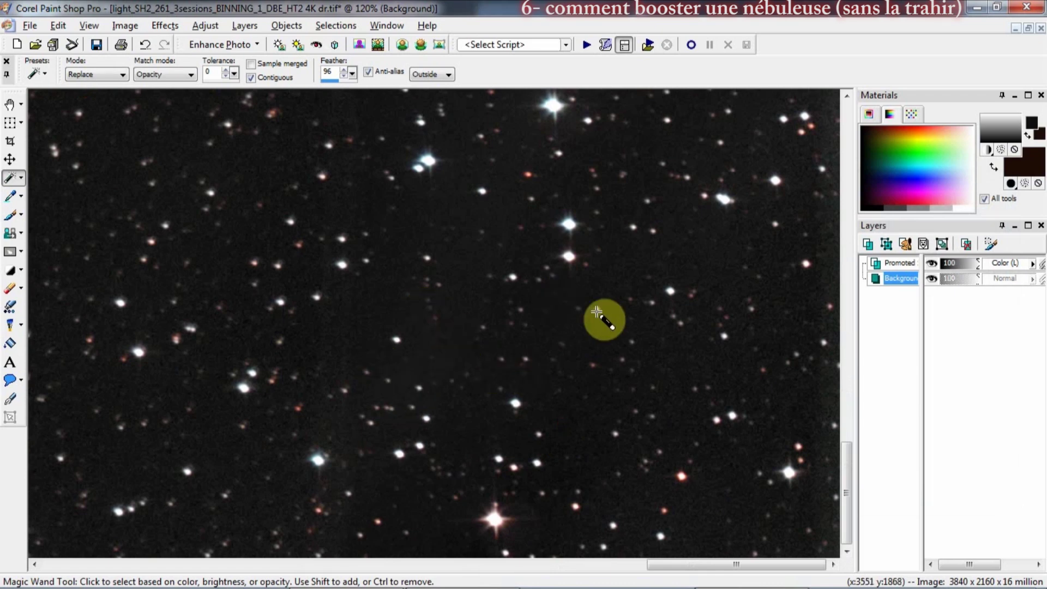
scroll(650, 402, down, 7)
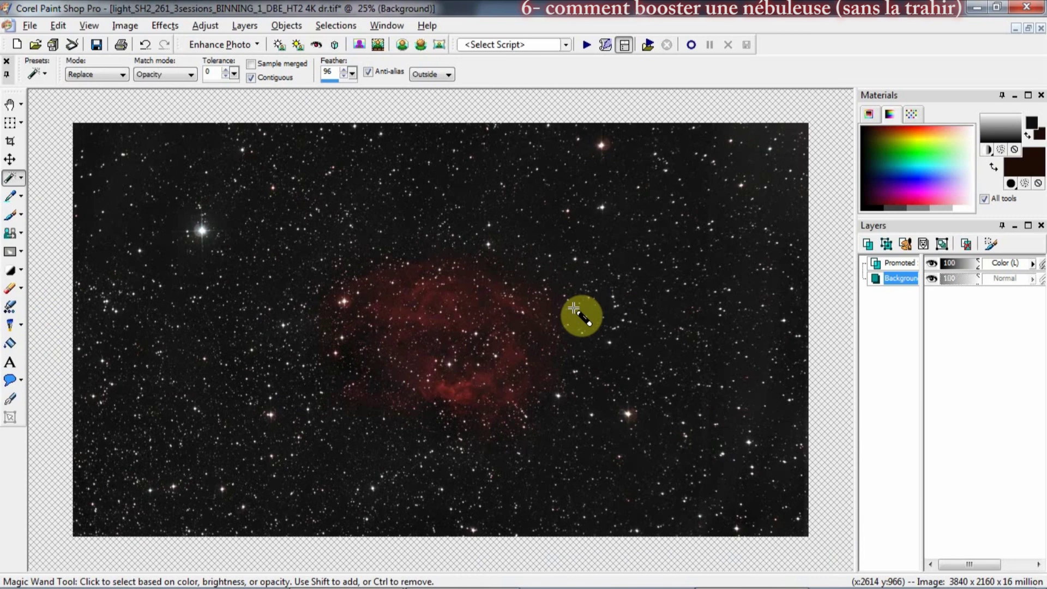
Step: Save the image as a TIFF copy with "col" added after "4K dr" in the file name
key(F12)
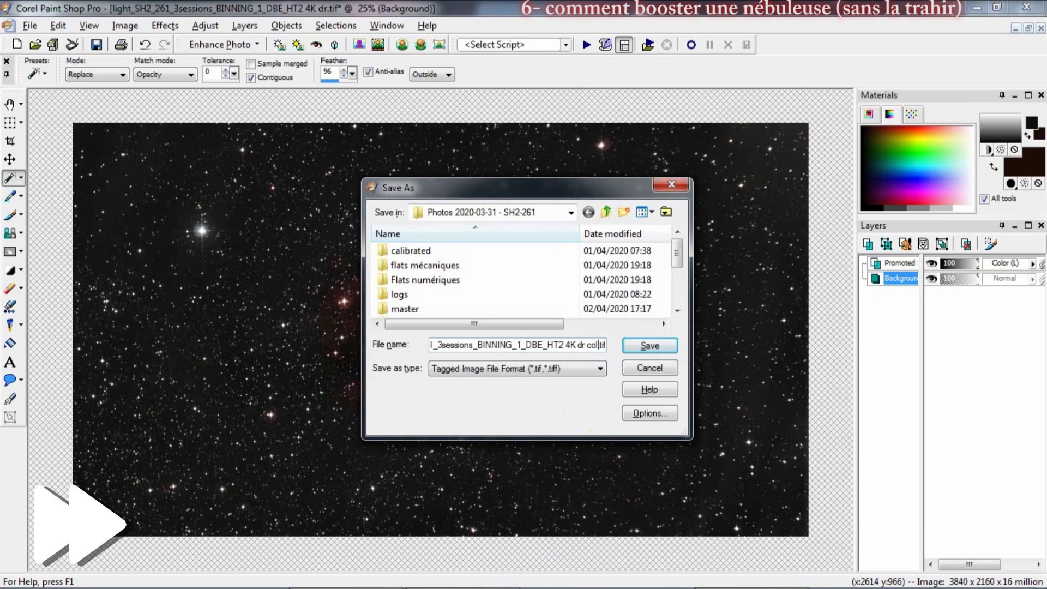
key(Return)
click(596, 338)
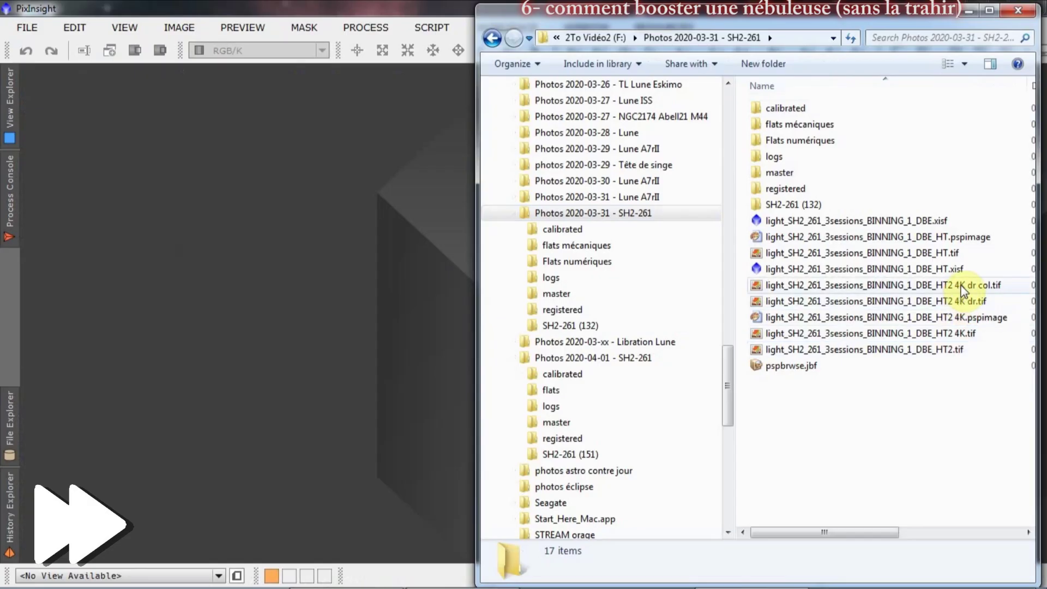
Step: Switch to PixInsight and open light_SH2_261_3sessions_BINNING_1_DBE_HT2 4K dr col.tif from the Photos 2020-03-31 - SH2-261 folder
click(962, 285)
mouse_move(963, 284)
mouse_down()
mouse_move(234, 460)
mouse_move(254, 436)
mouse_up()
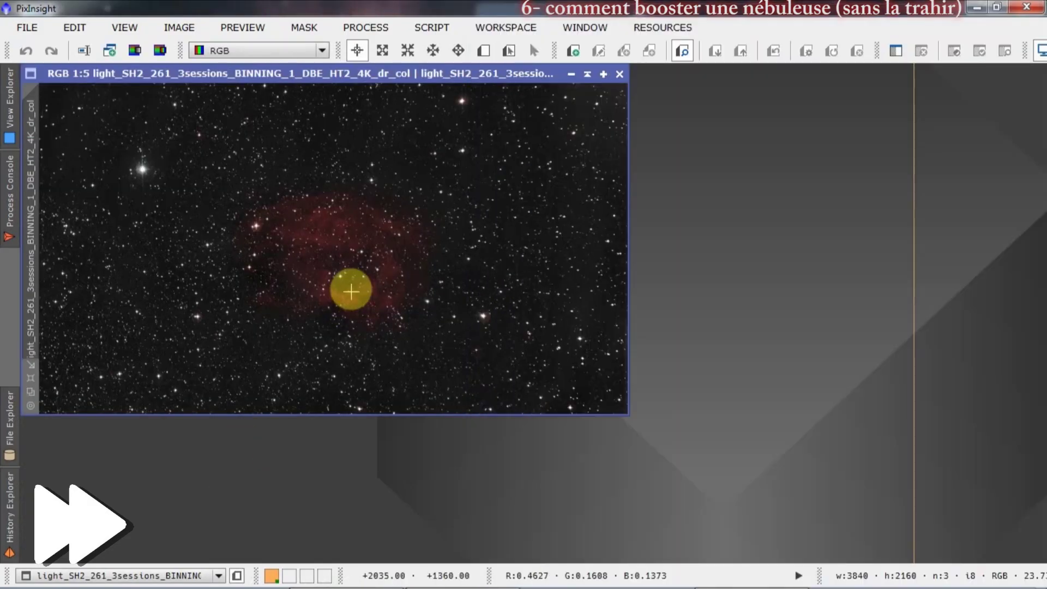
scroll(498, 374, down, 3)
scroll(528, 378, up, 6)
scroll(435, 370, down, 4)
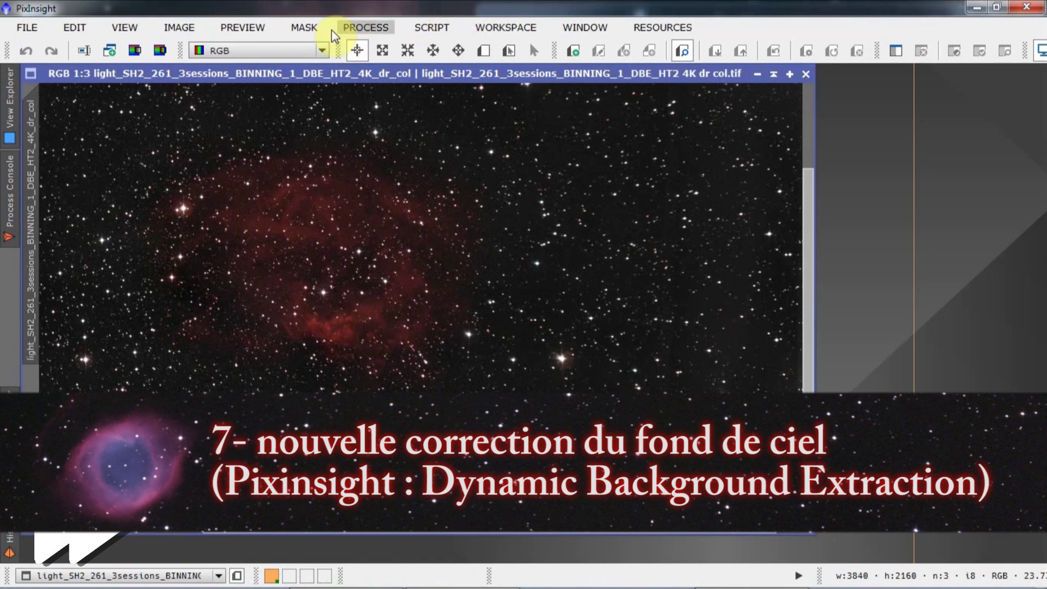
Step: Open the DynamicBackgroundExtraction process and arrange its window and the image window side by side
click(357, 29)
mouse_move(467, 28)
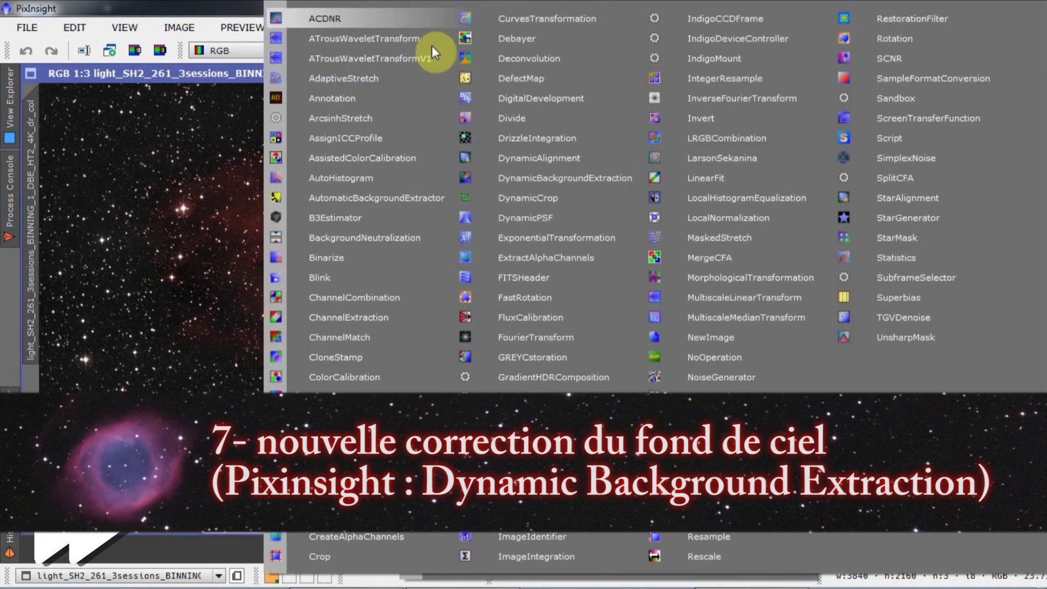
click(595, 182)
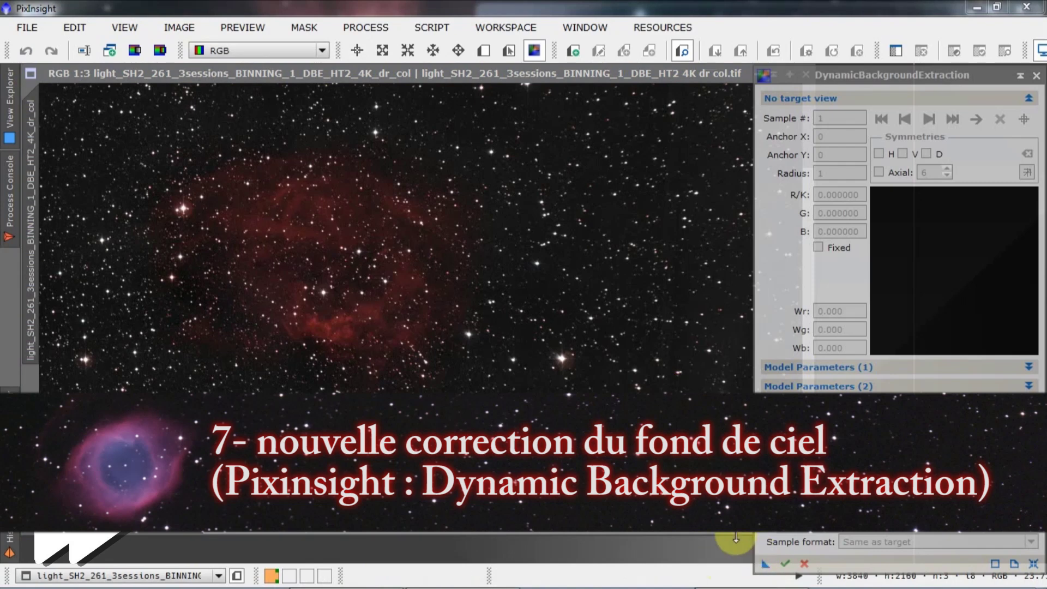
drag(889, 75, 875, 106)
drag(816, 74, 772, 61)
drag(848, 133, 821, 37)
Step: Place many background samples between the stars over the middle and lower part of the image's right side
click(612, 518)
click(604, 384)
scroll(604, 384, down, 4)
click(661, 416)
click(608, 149)
click(603, 351)
click(653, 243)
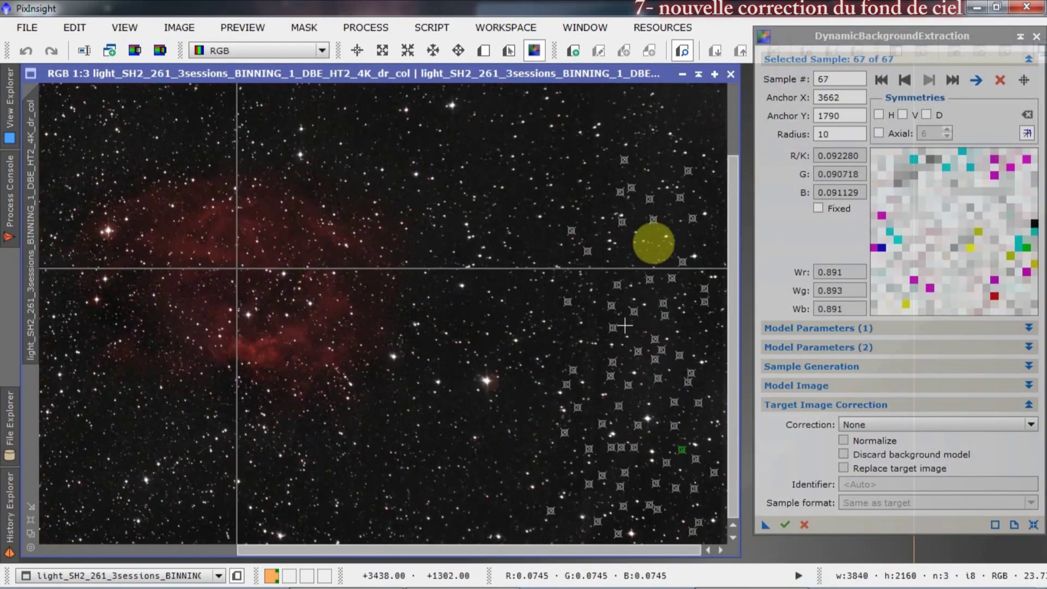
Step: Place background samples between the stars throughout the upper-right area of the image
scroll(653, 243, down, 1)
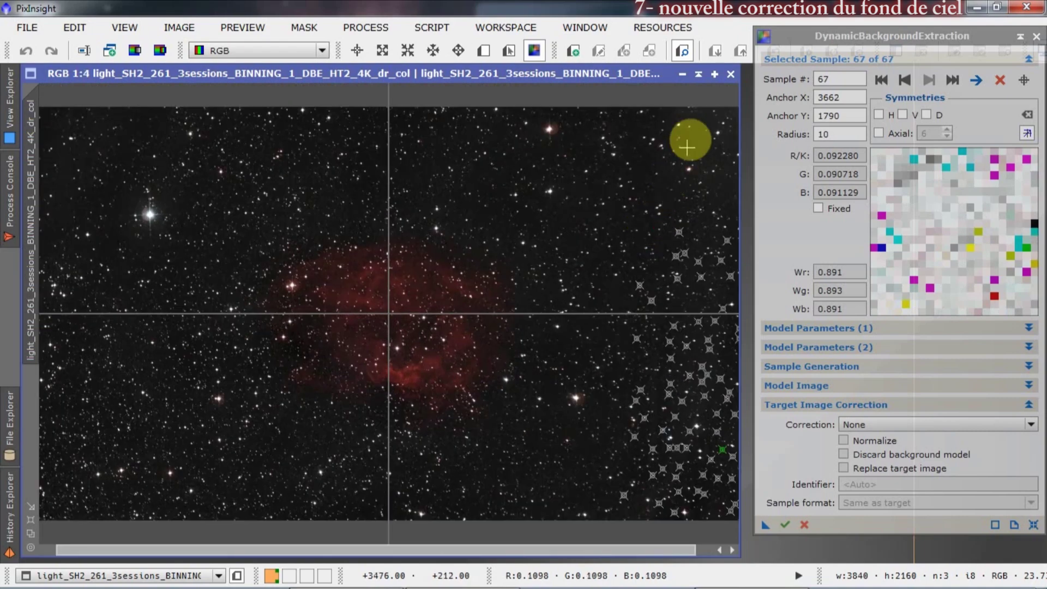
click(692, 147)
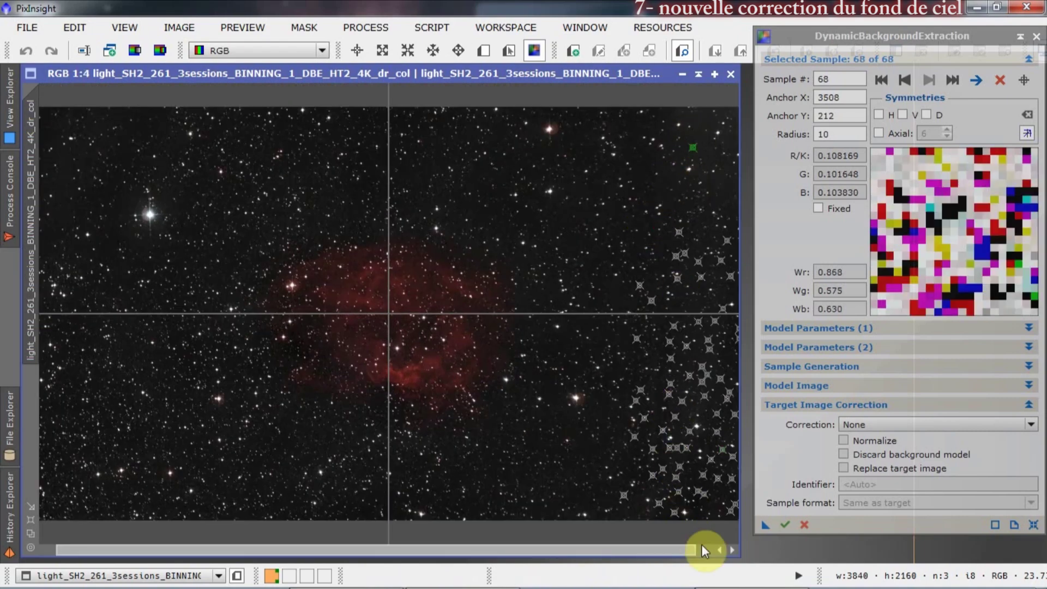
scroll(675, 253, down, 2)
scroll(675, 252, up, 5)
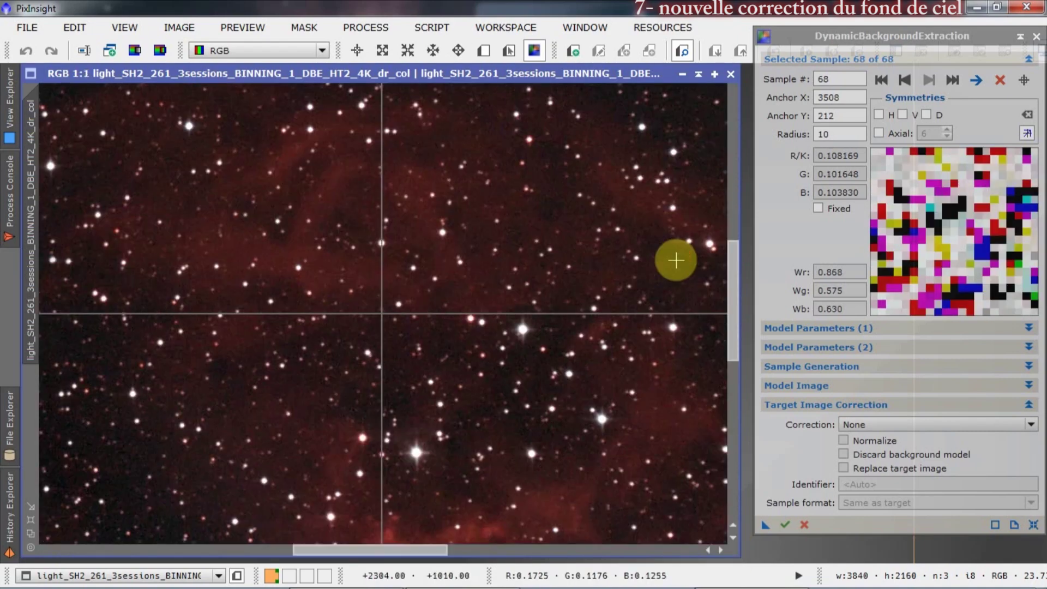
click(682, 489)
click(584, 145)
click(349, 112)
click(302, 362)
click(540, 305)
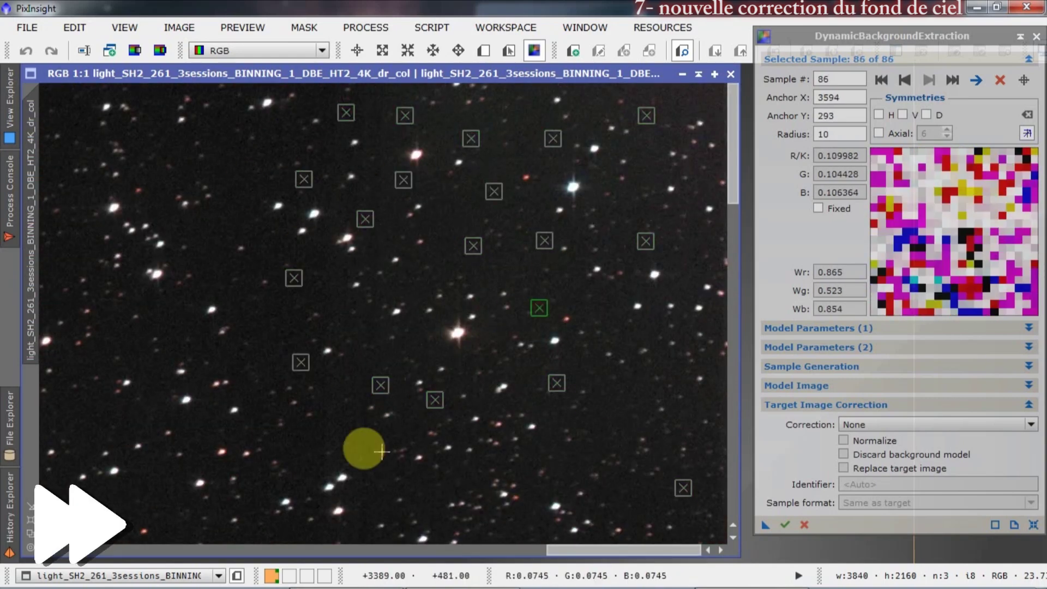
click(528, 322)
Step: Add a few more background samples just below mid-height near the image's right edge
scroll(371, 436, up, 2)
scroll(371, 436, down, 6)
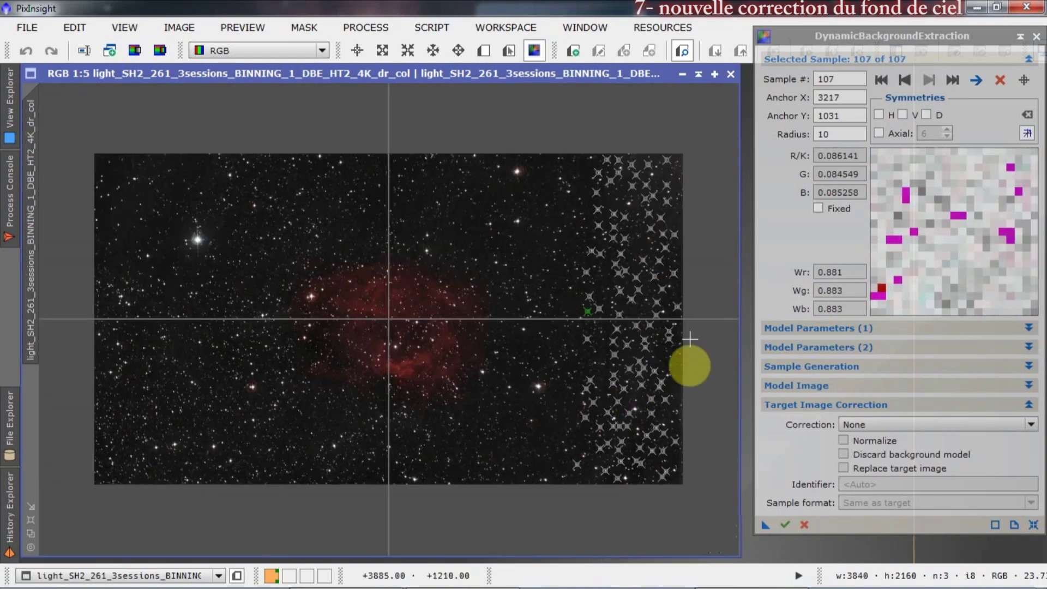
click(673, 382)
click(675, 397)
click(655, 351)
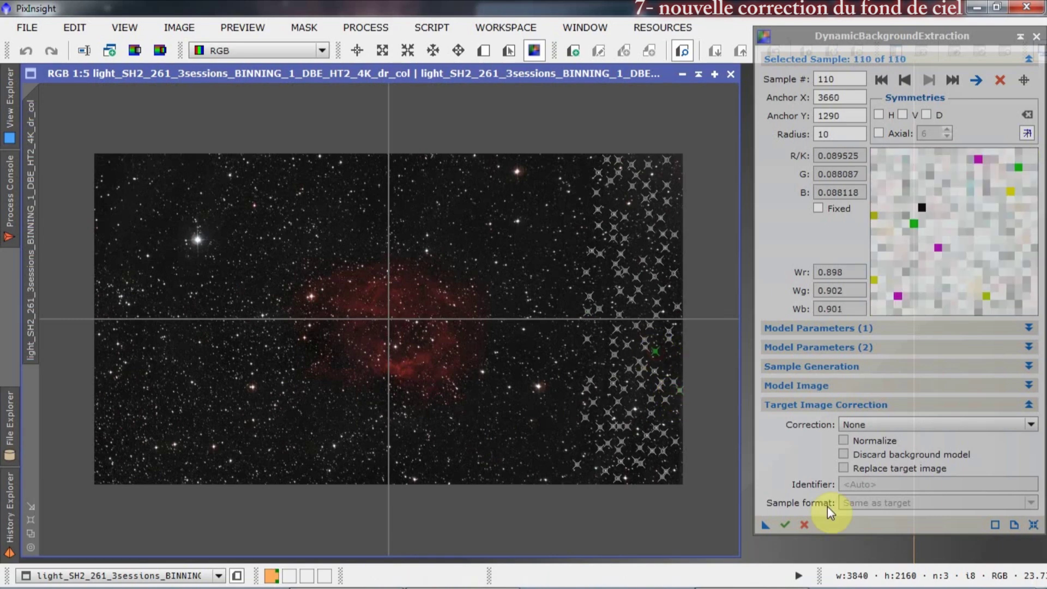
Step: Run the background extraction with Subtraction correction, and close the resulting corrected image and background model
click(871, 429)
click(876, 446)
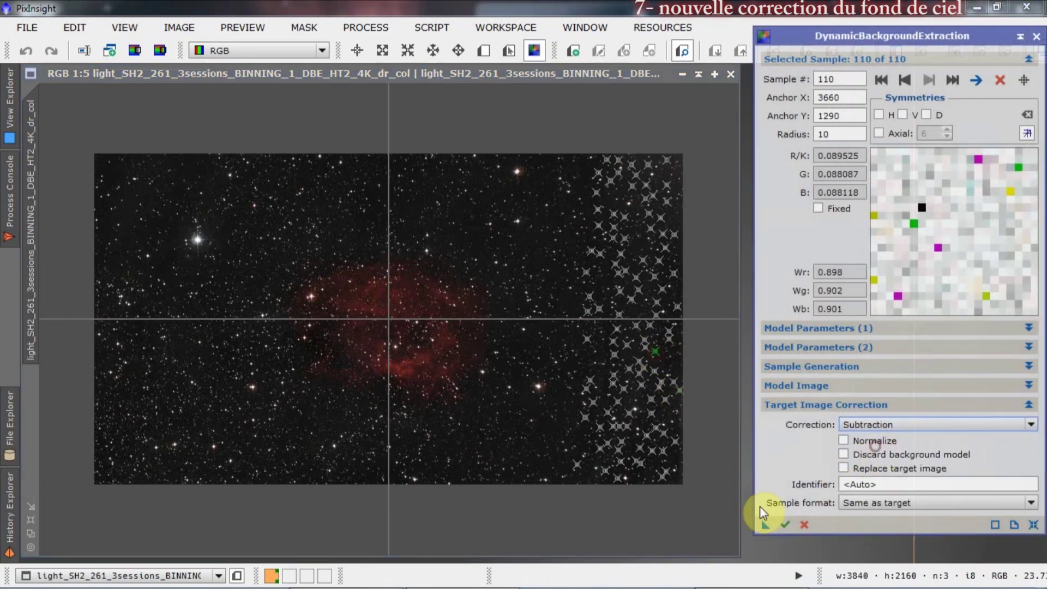
click(784, 522)
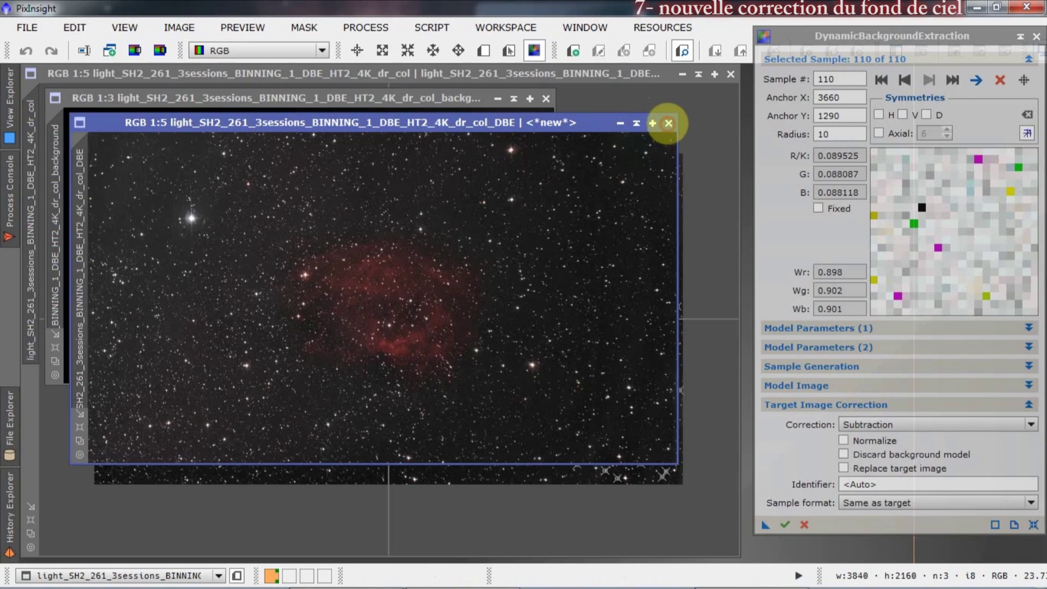
click(668, 124)
click(546, 99)
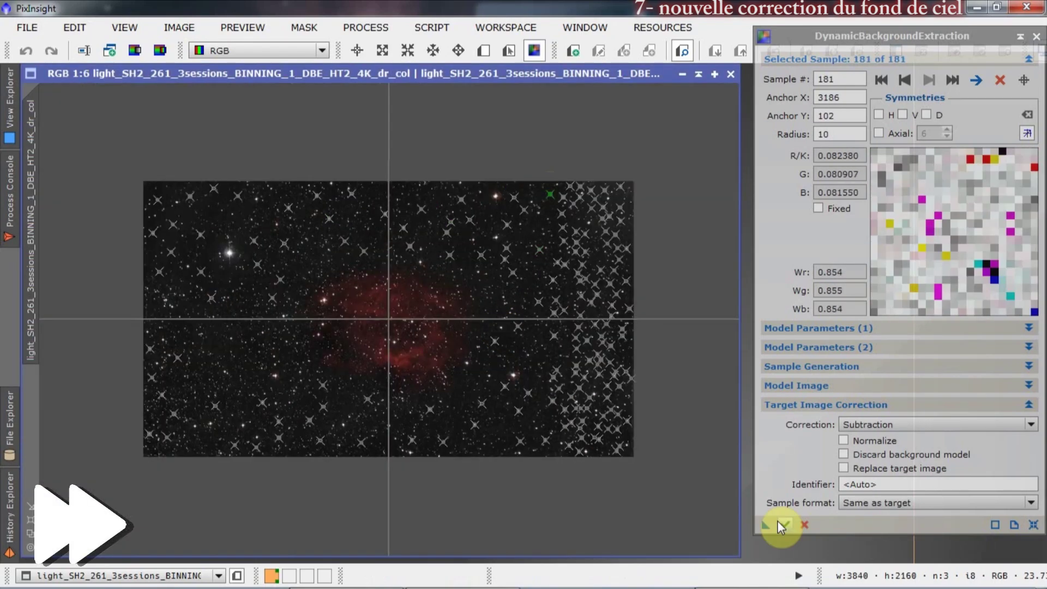
Step: Rerun the background extraction with samples spread over the whole sky around the nebula, and inspect the corrected image up close
click(785, 525)
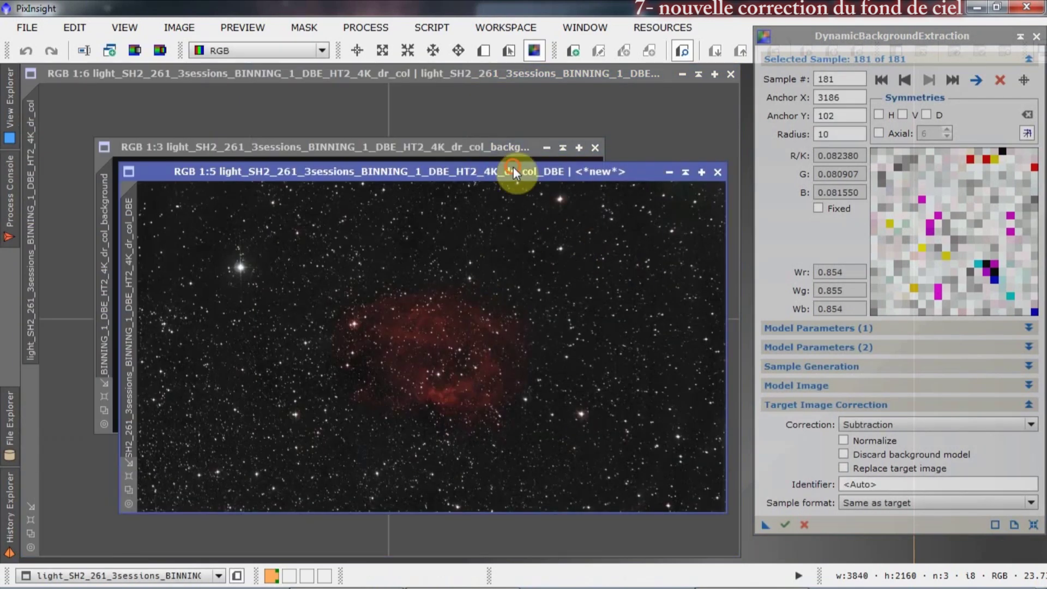
drag(513, 166, 437, 103)
scroll(415, 315, up, 5)
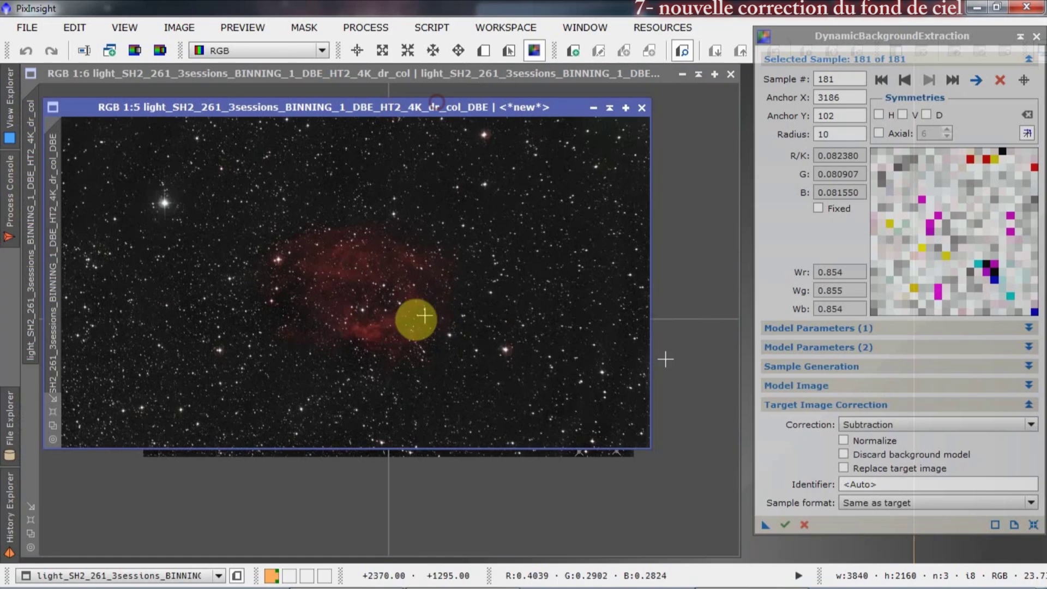
scroll(300, 309, down, 1)
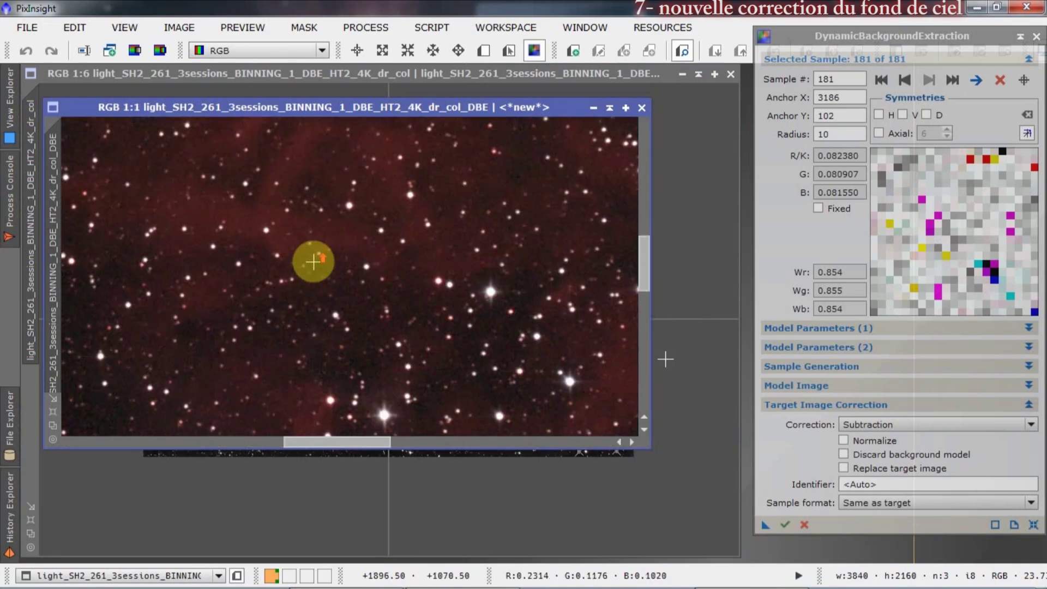
Step: Apply TGVDenoise in RGB/K mode with strength 3.50 to the background-corrected image
click(378, 27)
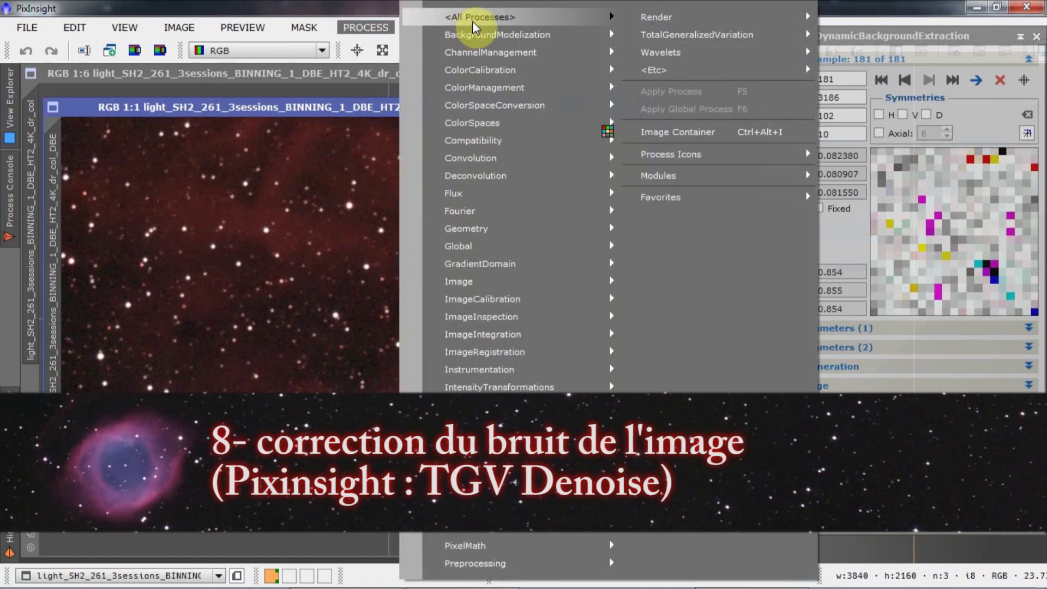
mouse_move(479, 27)
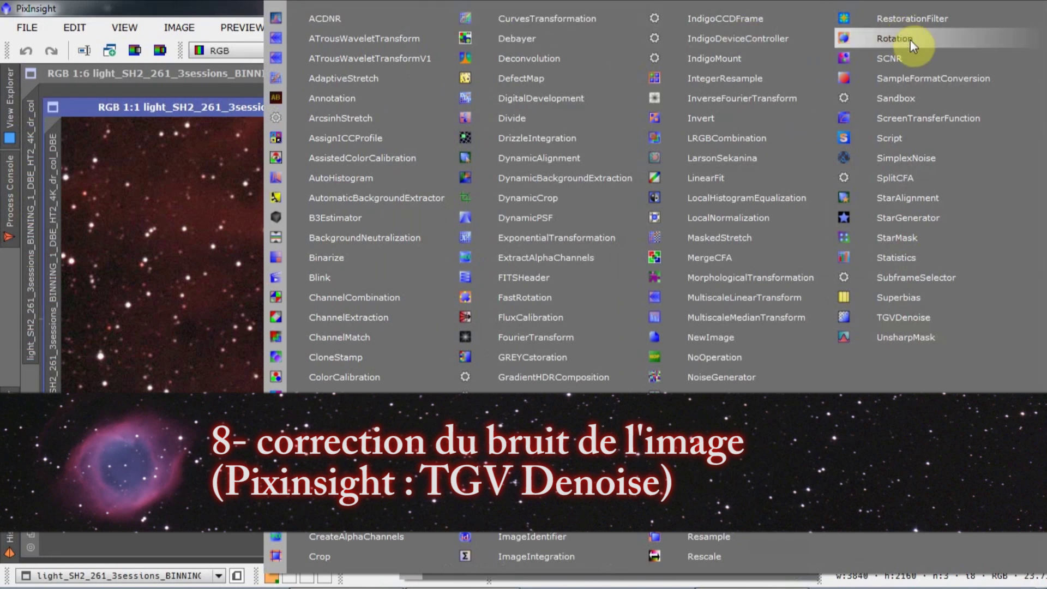
click(921, 317)
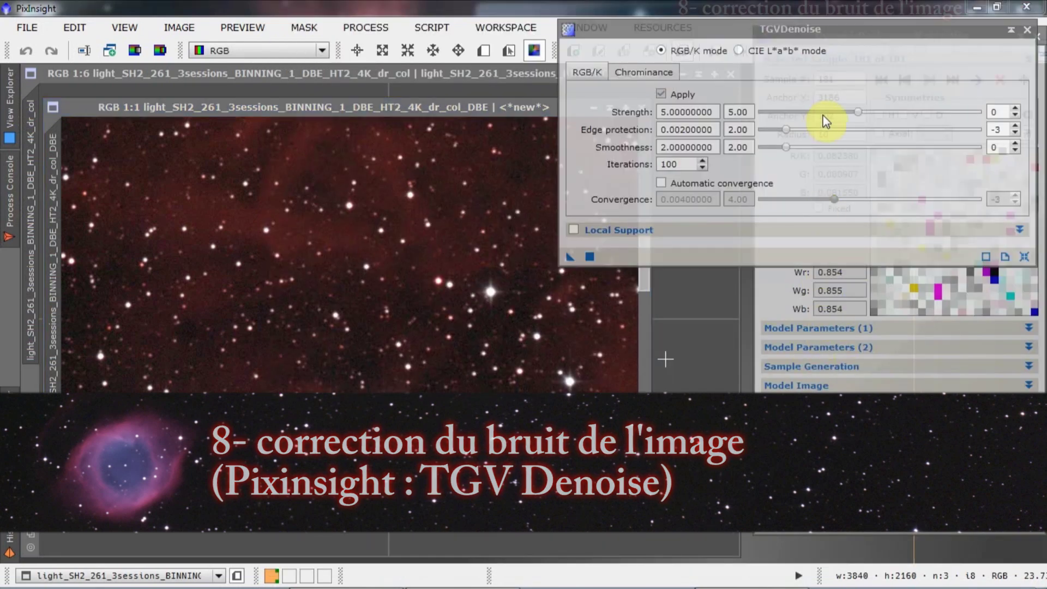
click(799, 112)
click(799, 111)
click(799, 111)
click(799, 111)
click(799, 111)
click(787, 112)
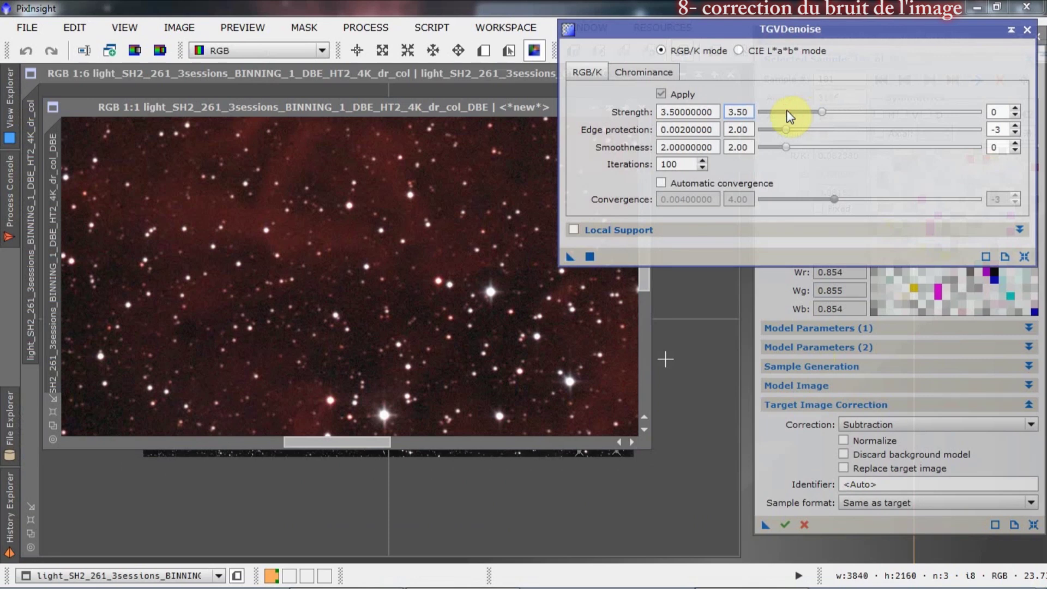
drag(588, 256, 599, 283)
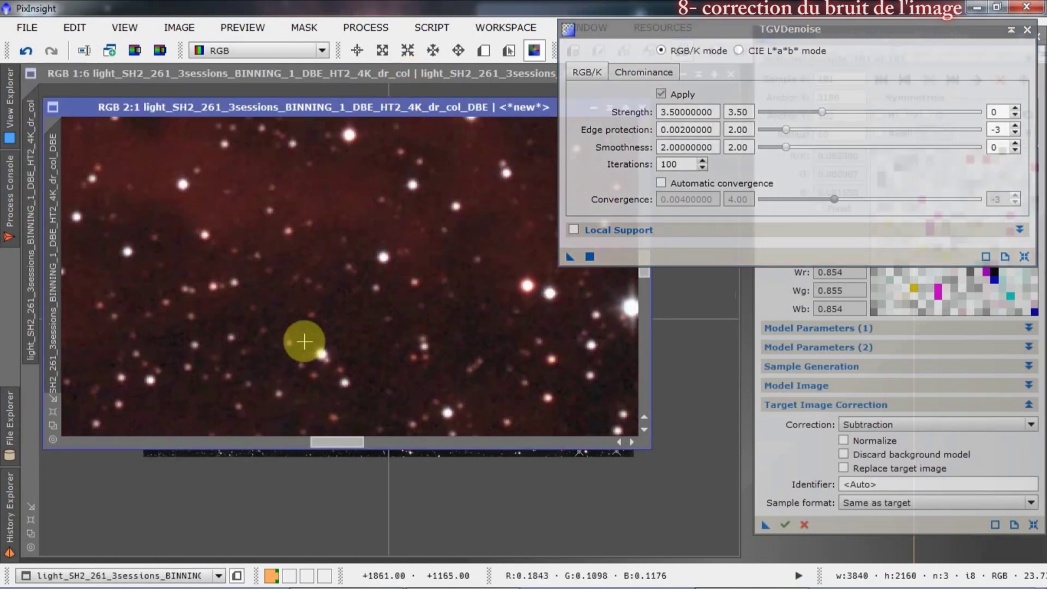
Step: Examine the denoised nebula and sky background at several zoom levels, and close TGVDenoise
scroll(305, 297, down, 3)
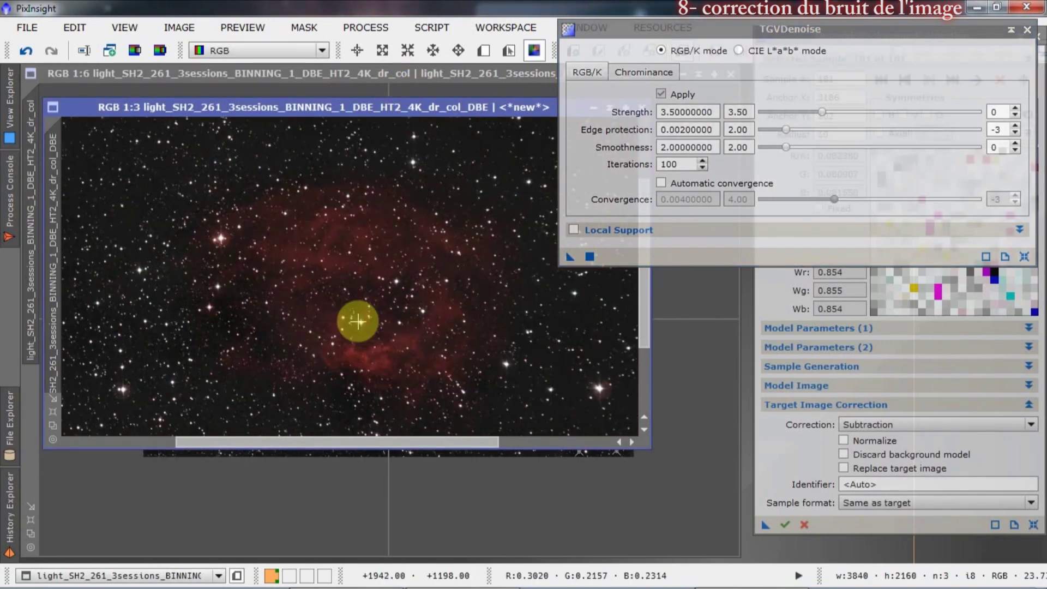
scroll(357, 321, up, 2)
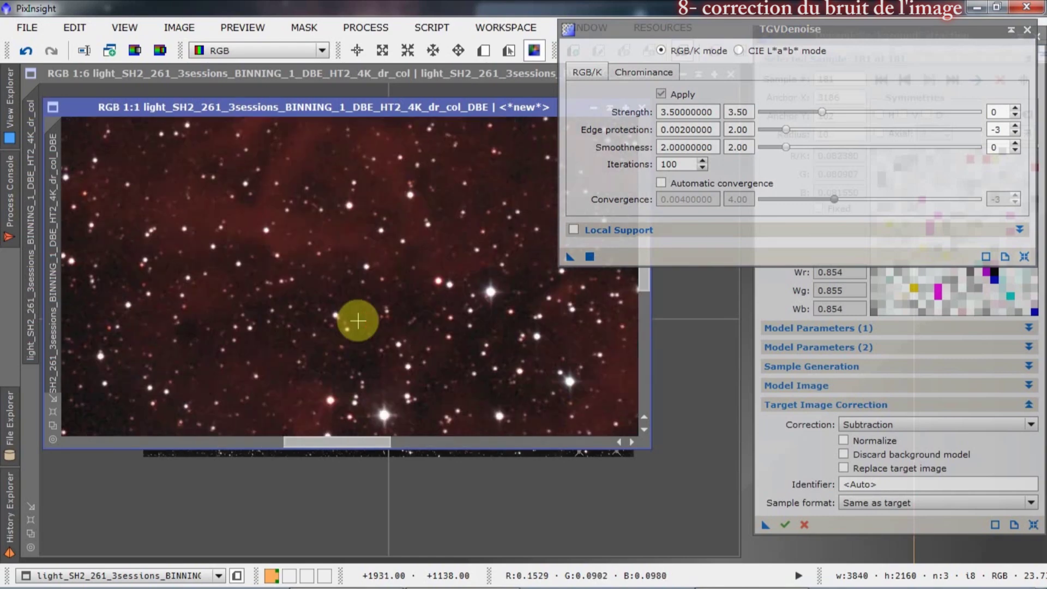
drag(361, 441, 175, 434)
scroll(361, 309, up, 1)
scroll(361, 310, down, 6)
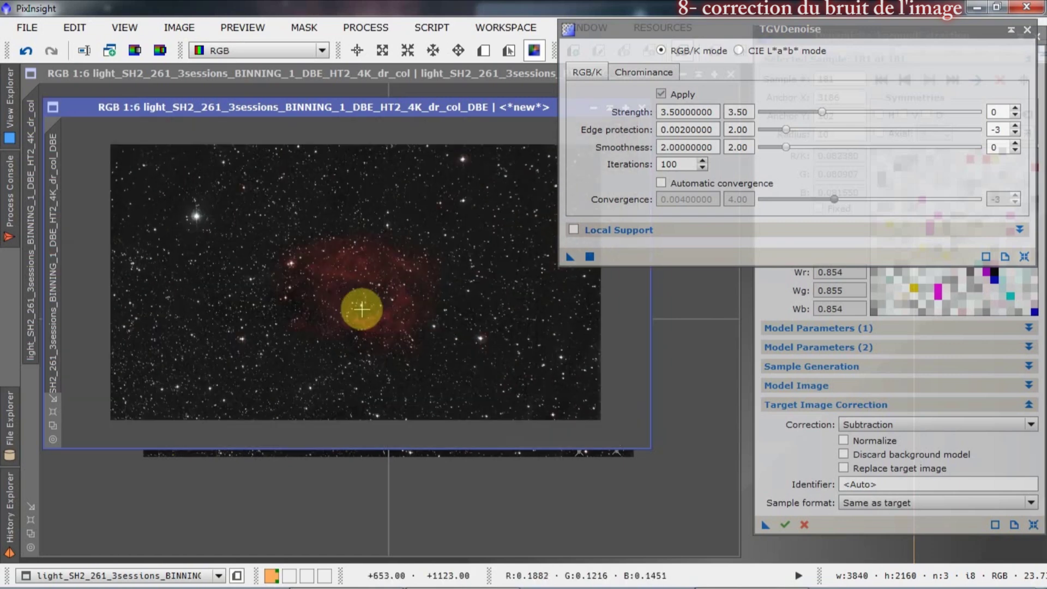
scroll(362, 309, up, 1)
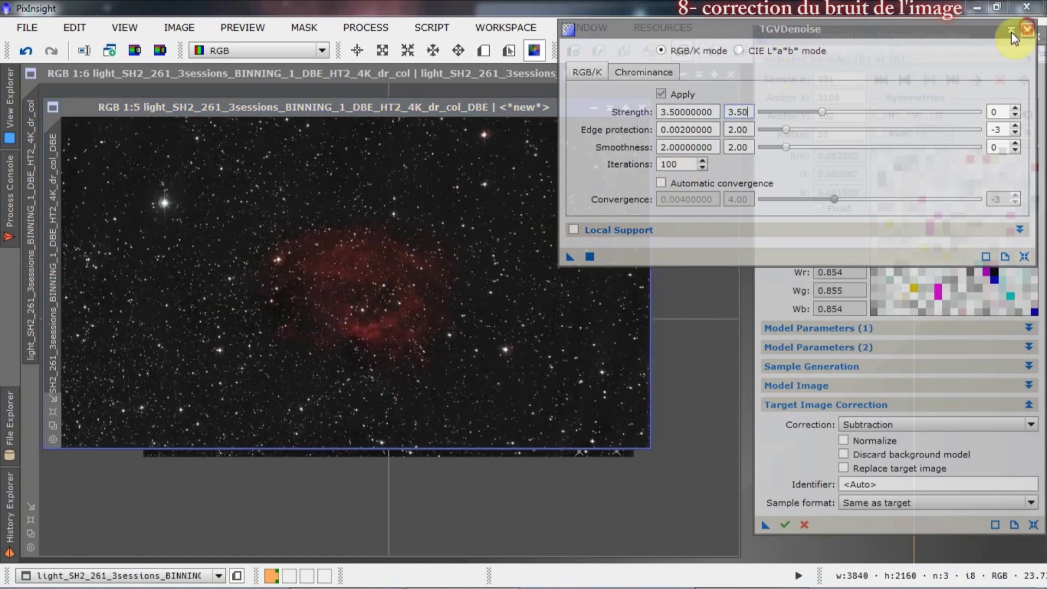
click(1028, 33)
scroll(368, 321, down, 1)
scroll(368, 322, up, 2)
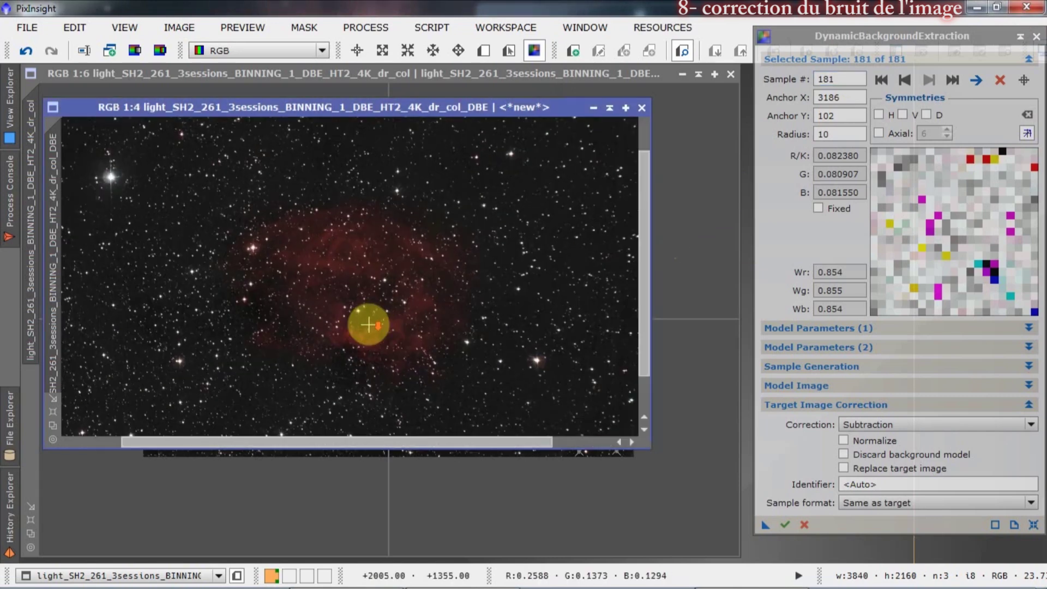
click(53, 399)
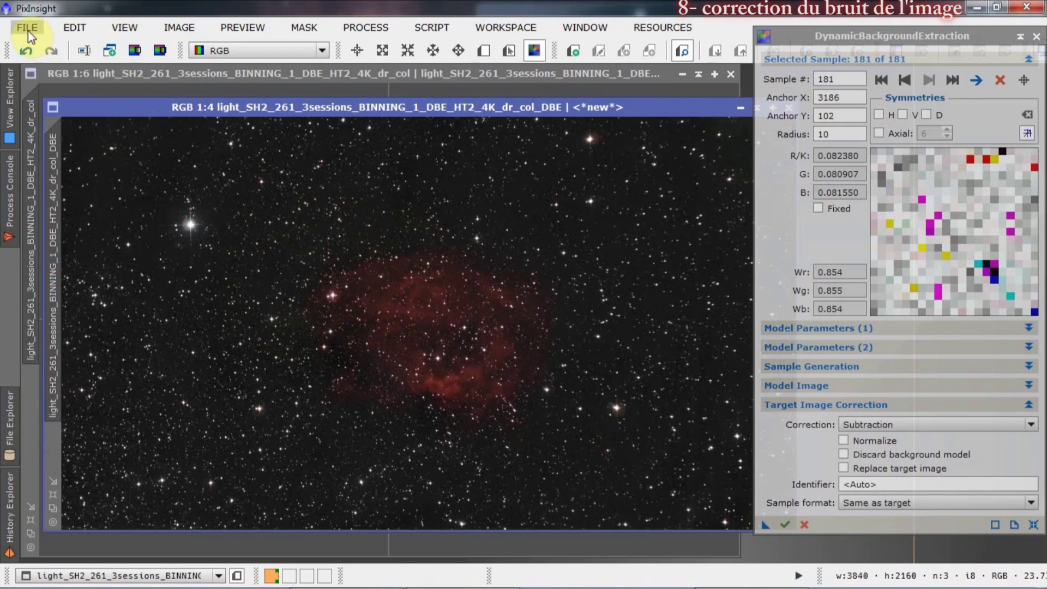
Step: Save the denoised image as light_SH2_261_3sessions_BINNING_1_DBE_HT2_4K_dr_col_DBE_final.tif, in 8-bit unsigned integer format without compression
click(28, 28)
click(105, 180)
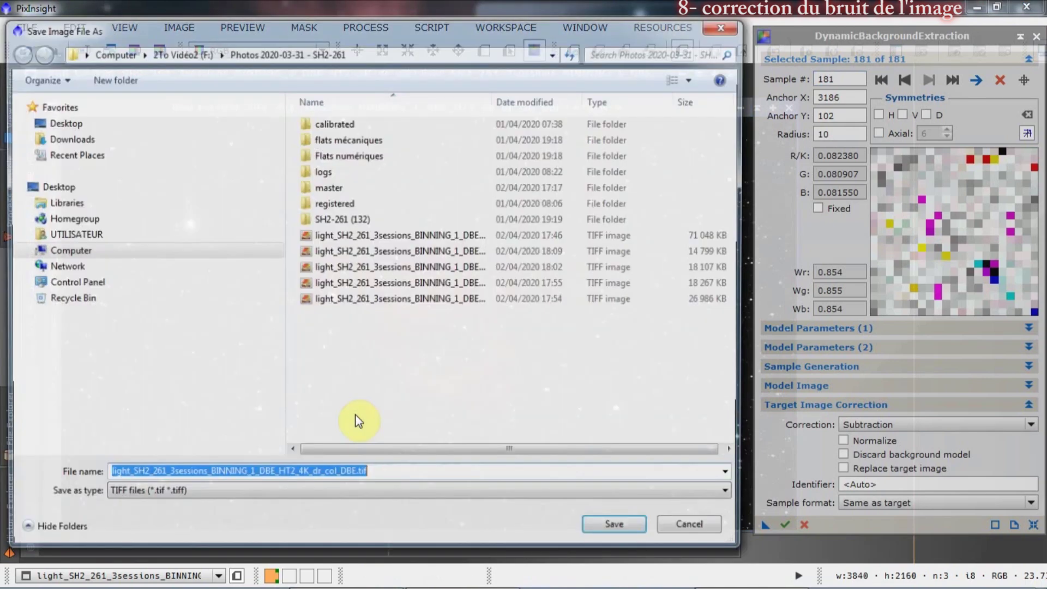
click(355, 474)
click(618, 528)
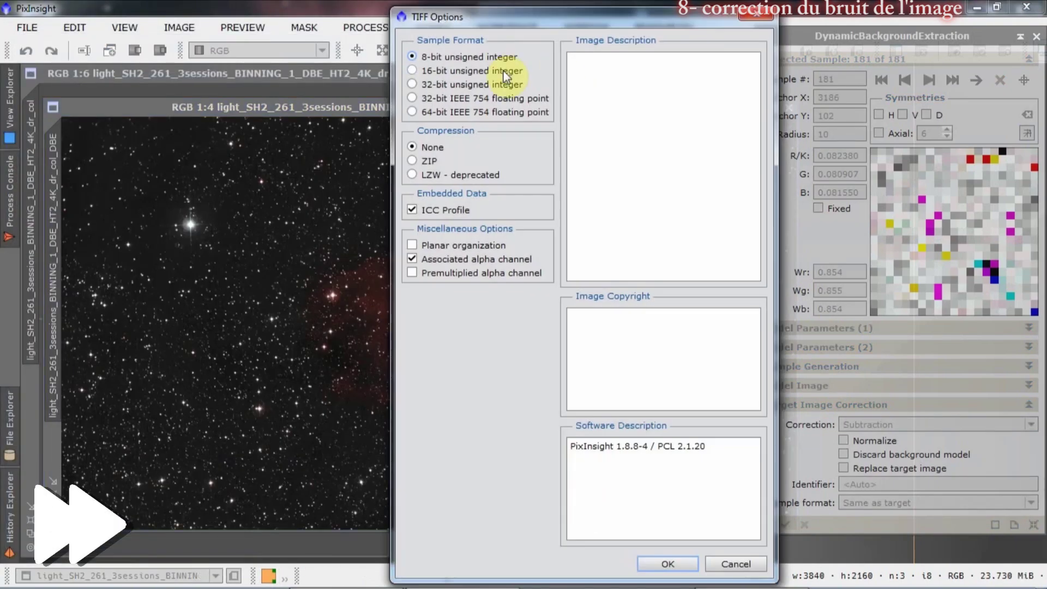
key(Return)
Step: Switch to Corel Paint Shop Pro, open the saved DBE_final.tif image and place it in a floating window
key(alt+Tab)
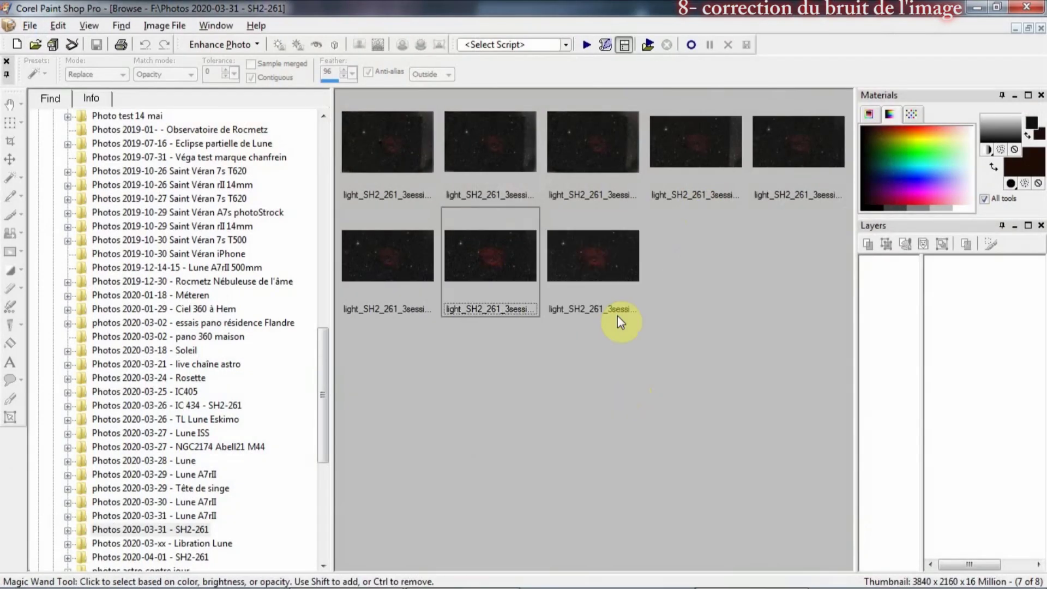
double_click(603, 261)
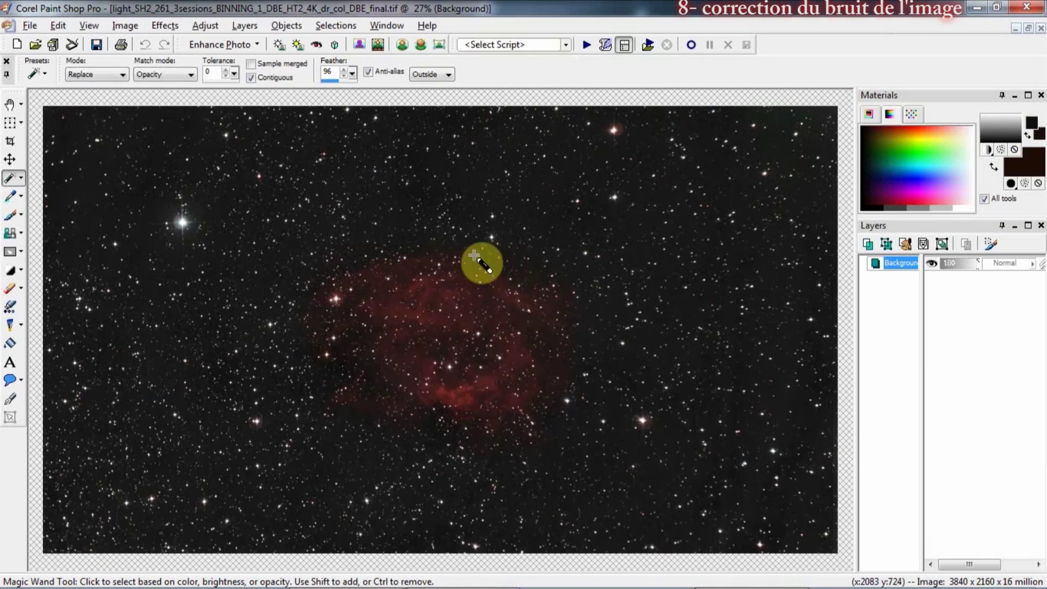
click(1027, 27)
scroll(567, 158, down, 2)
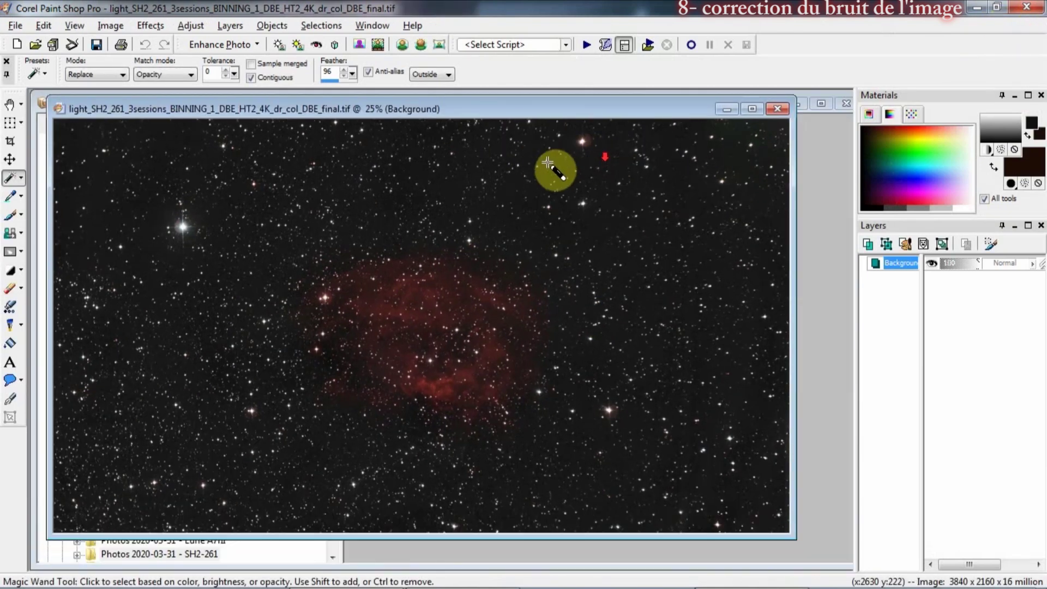
drag(542, 109, 680, 213)
Step: Open light_SH2_261_3sessions_BINNING_1_DBE_HT.tif, minimise the image browser and move the final image aside for comparison
double_click(397, 155)
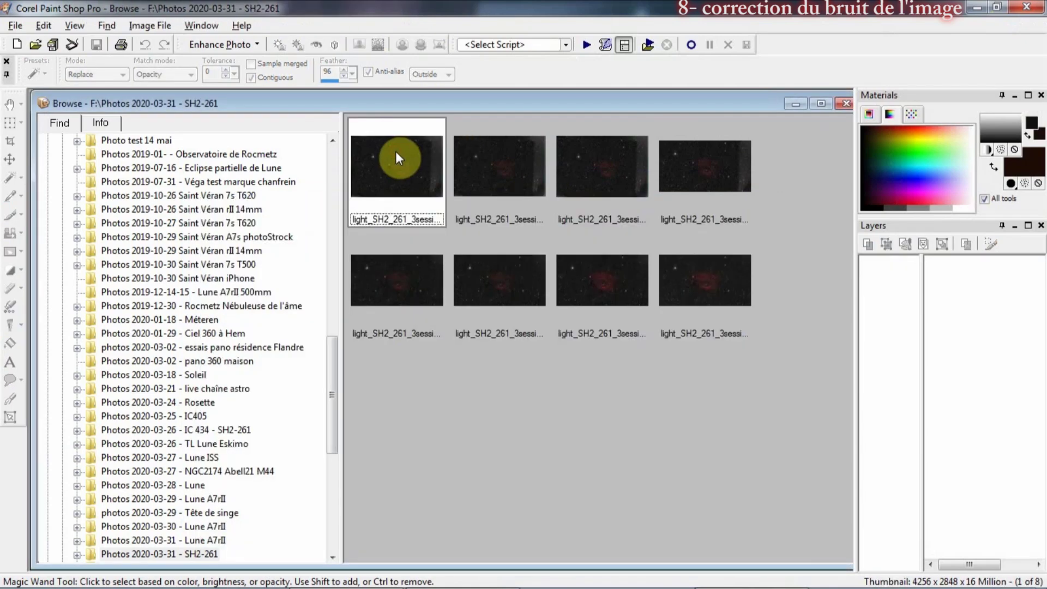
scroll(409, 166, down, 1)
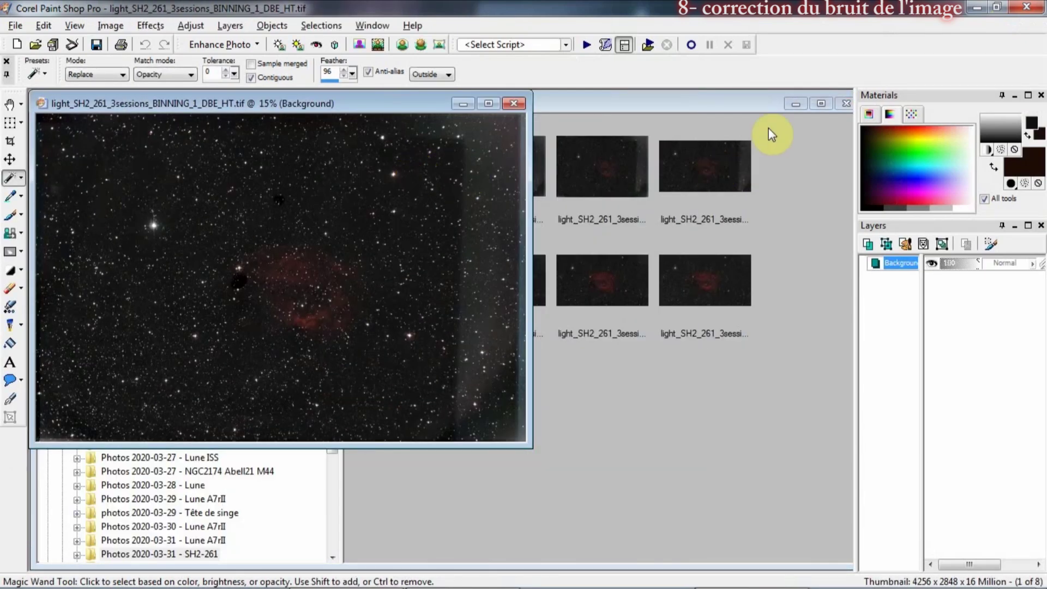
click(805, 103)
drag(596, 207, 632, 195)
click(412, 116)
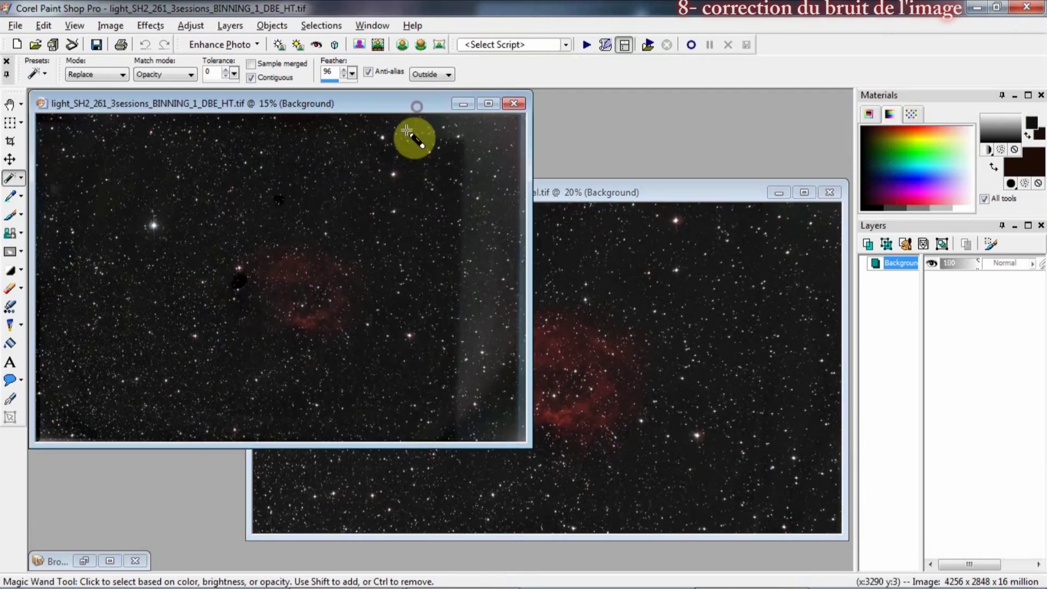
Step: Copy a rectangular selection of about 1567 x 1221 pixels around the nebula in the DBE_HT image and paste it as a new image
click(21, 178)
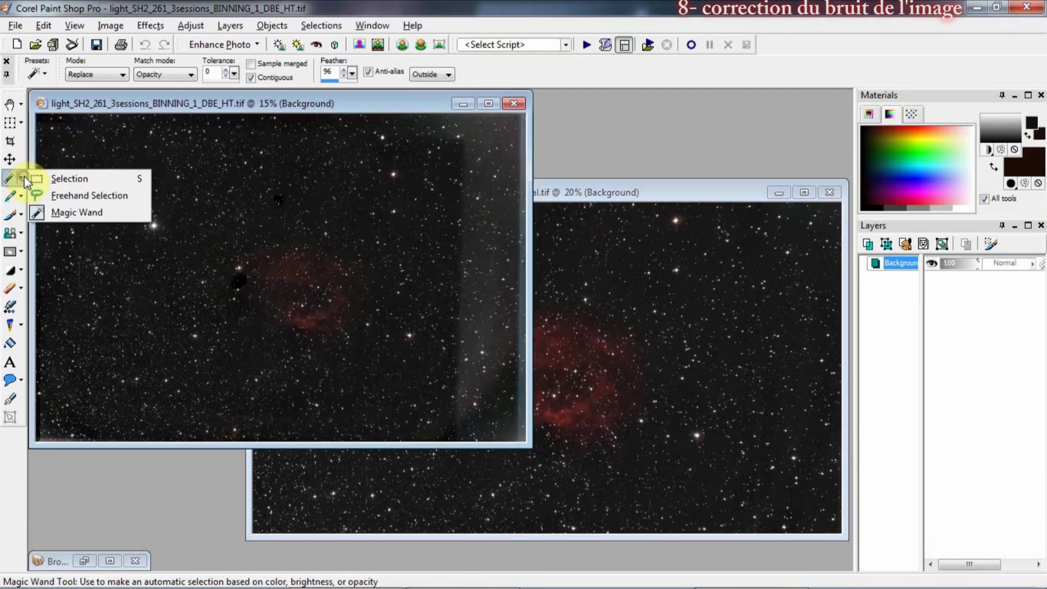
click(44, 178)
drag(196, 213, 390, 369)
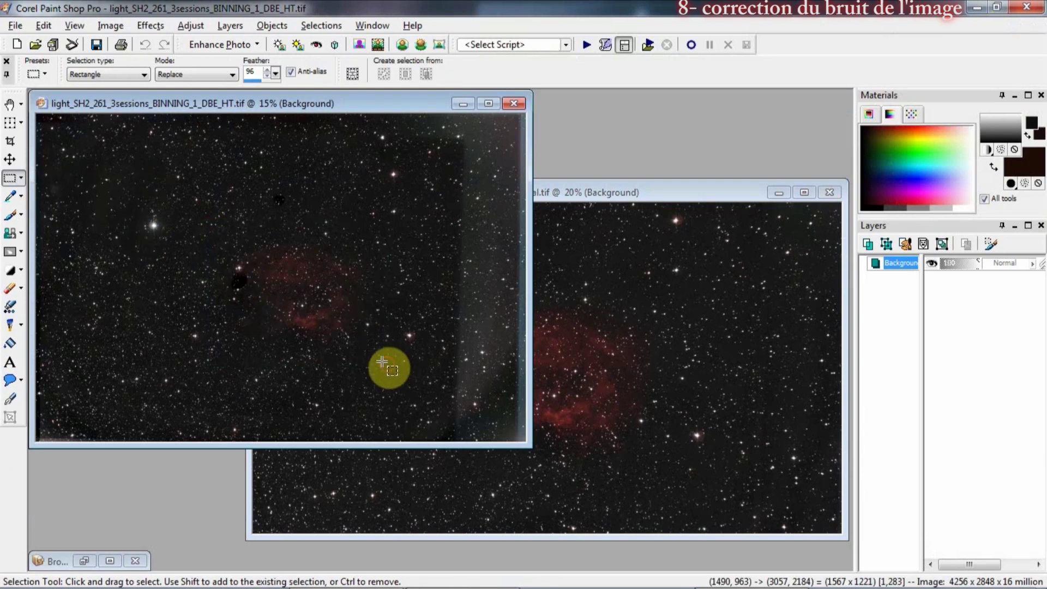
key(ctrl+c)
key(ctrl+v)
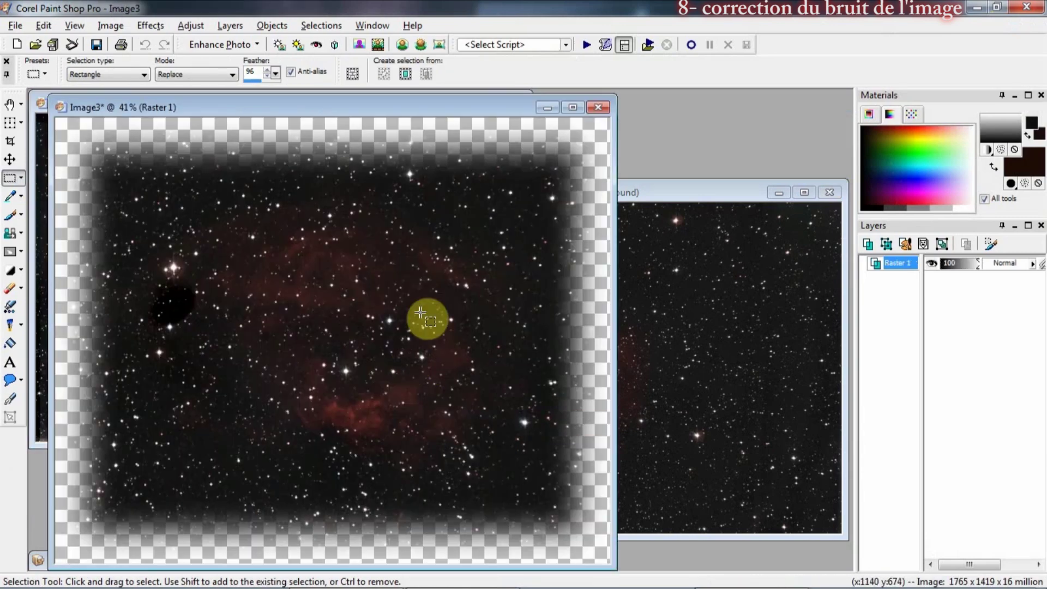
Step: Apply Automatic Saturation Enhancement with Normal bias and Normal strength to the pasted nebula image, and close it without saving
click(240, 28)
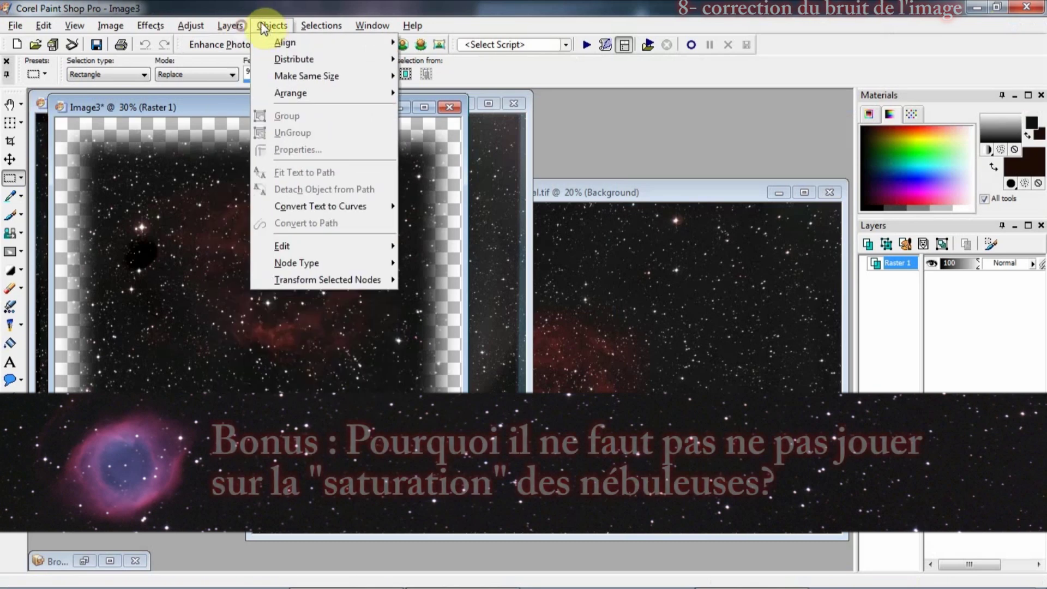
mouse_move(190, 25)
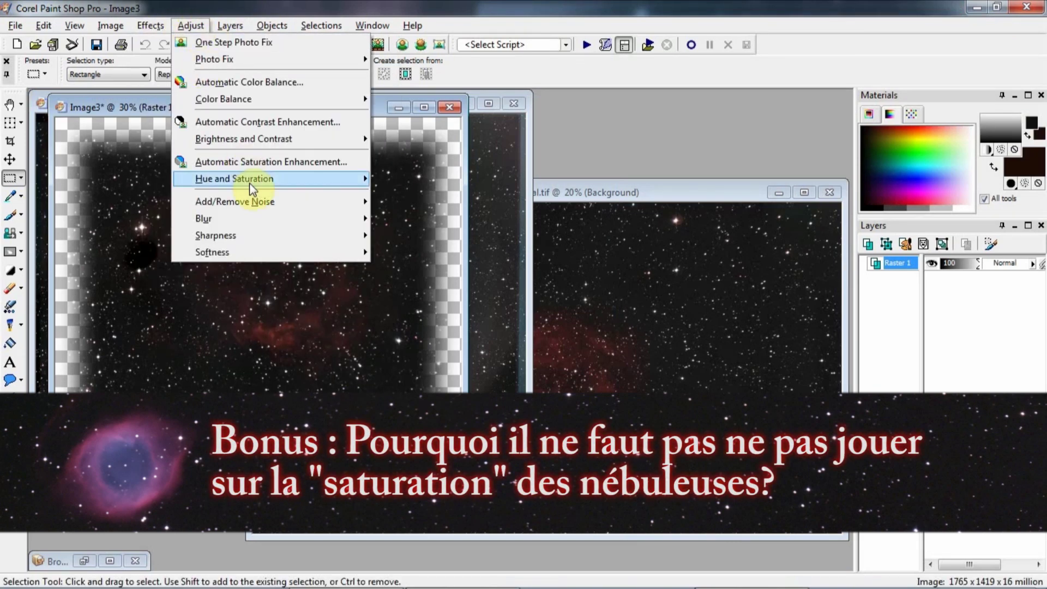
click(256, 163)
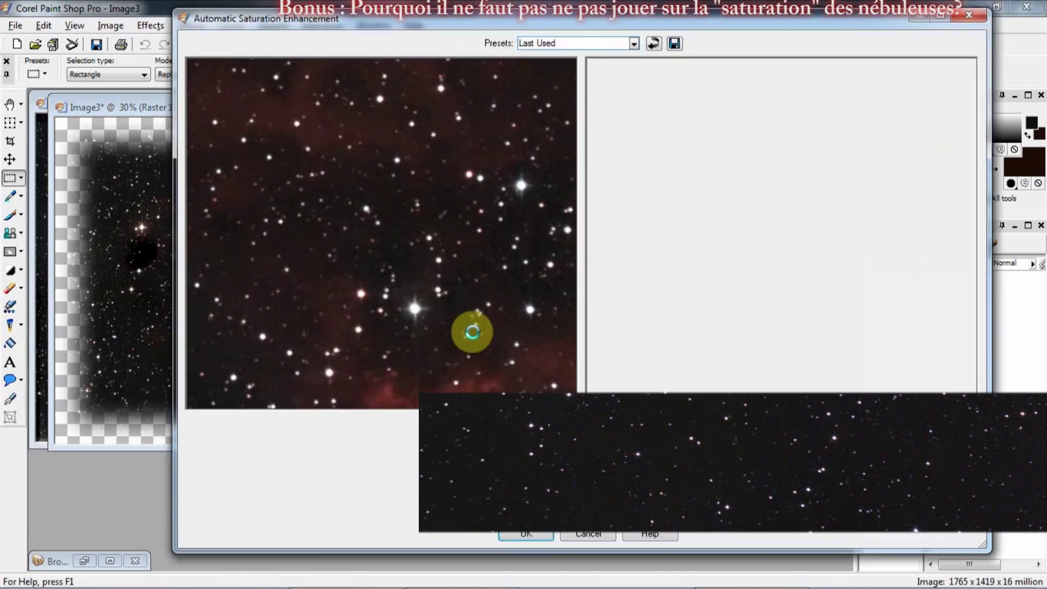
drag(643, 292, 797, 183)
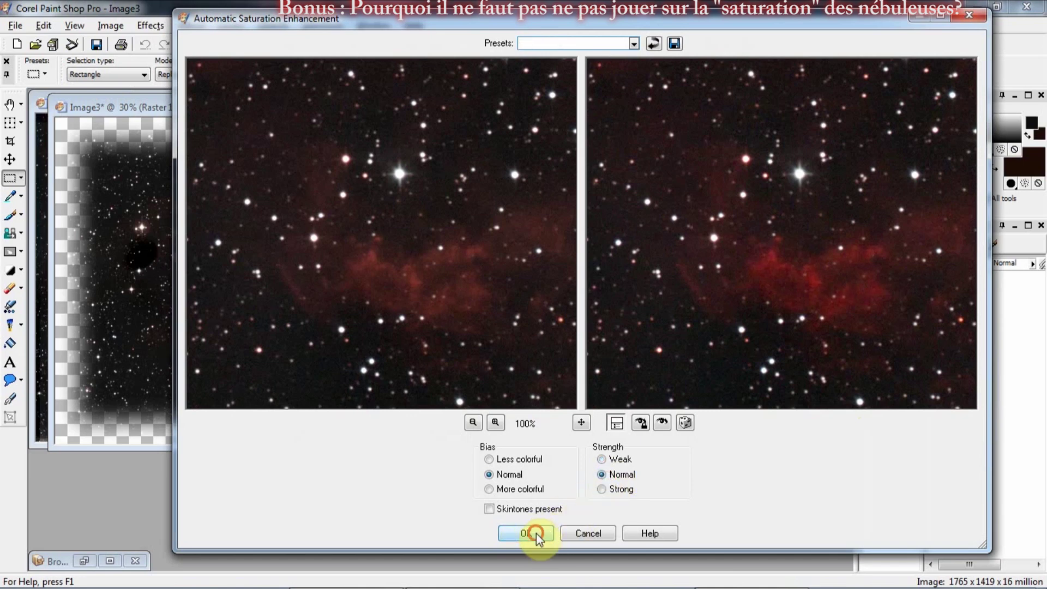
click(525, 533)
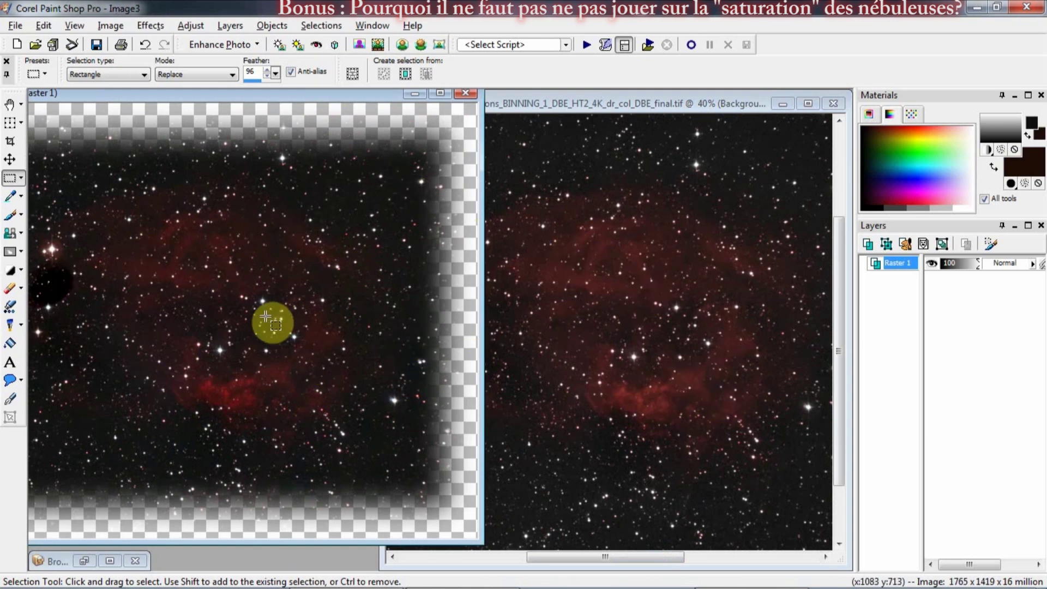
click(465, 94)
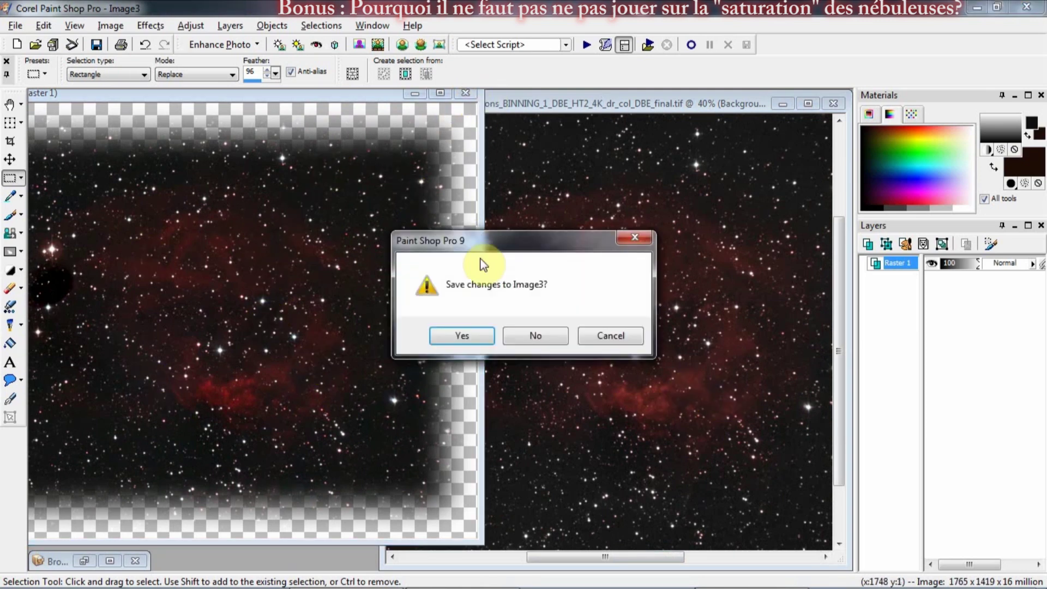
click(536, 335)
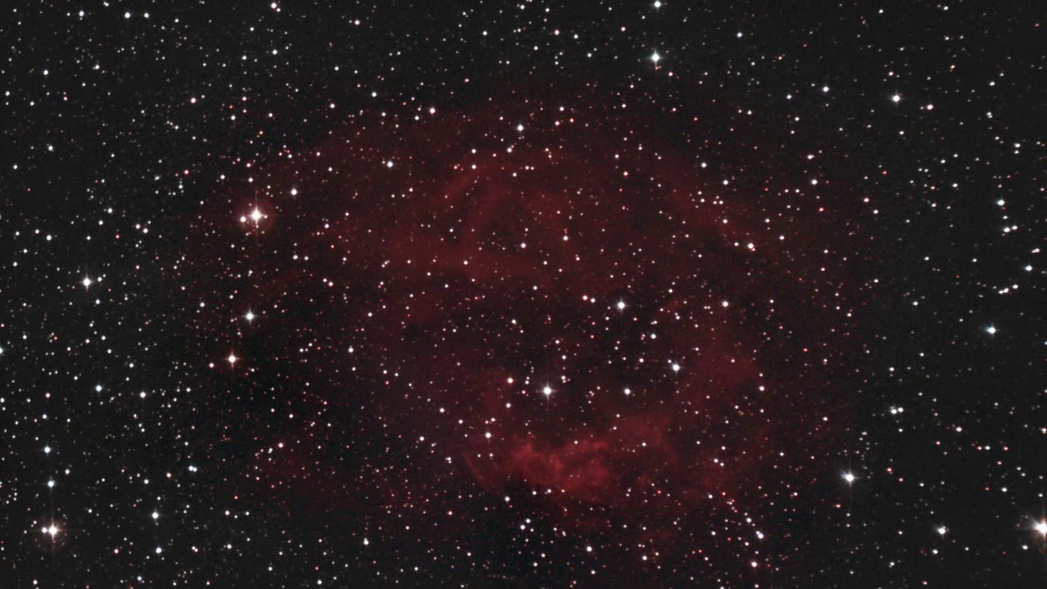